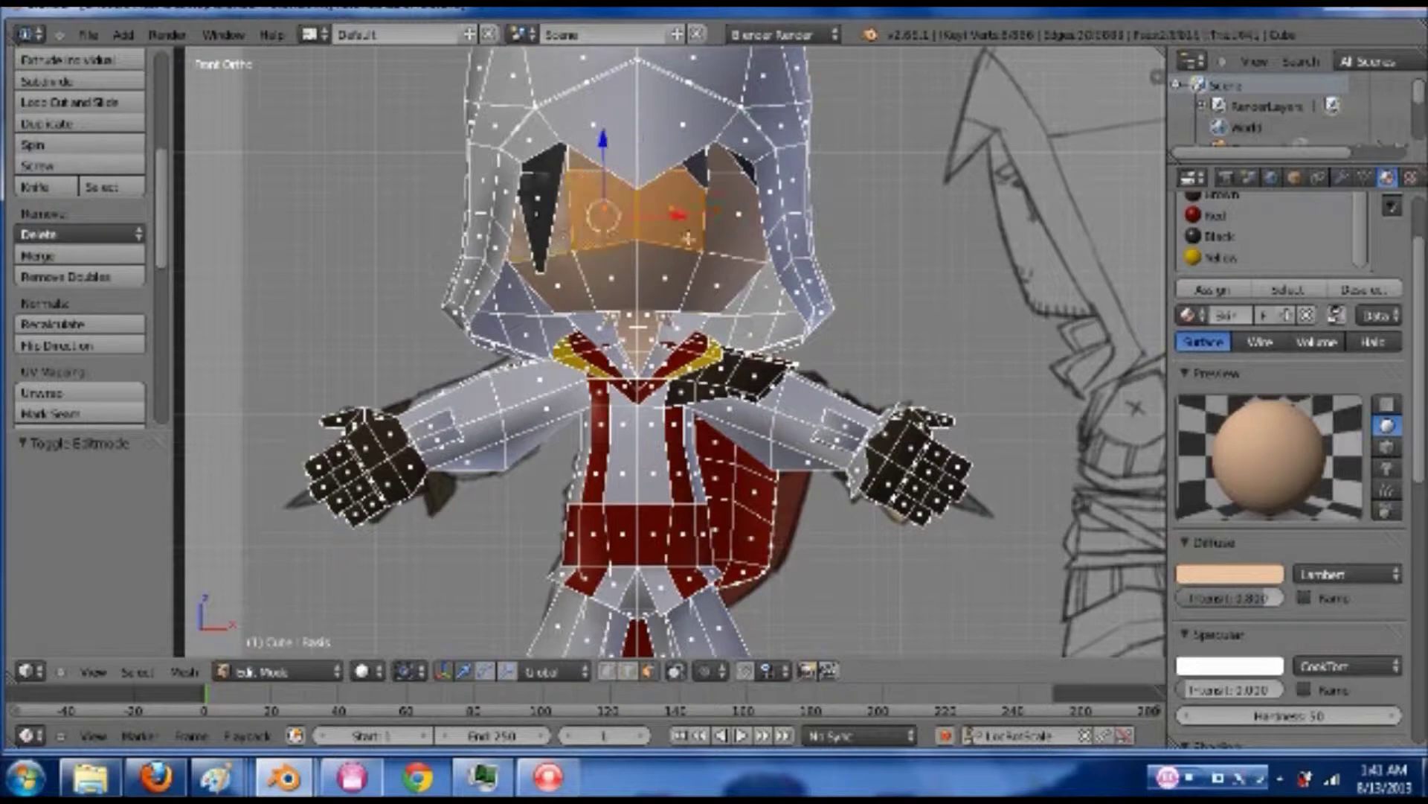
- Examine the face polygons around the eyes against the front reference drawing in wireframe
shift+right_click(718, 237)
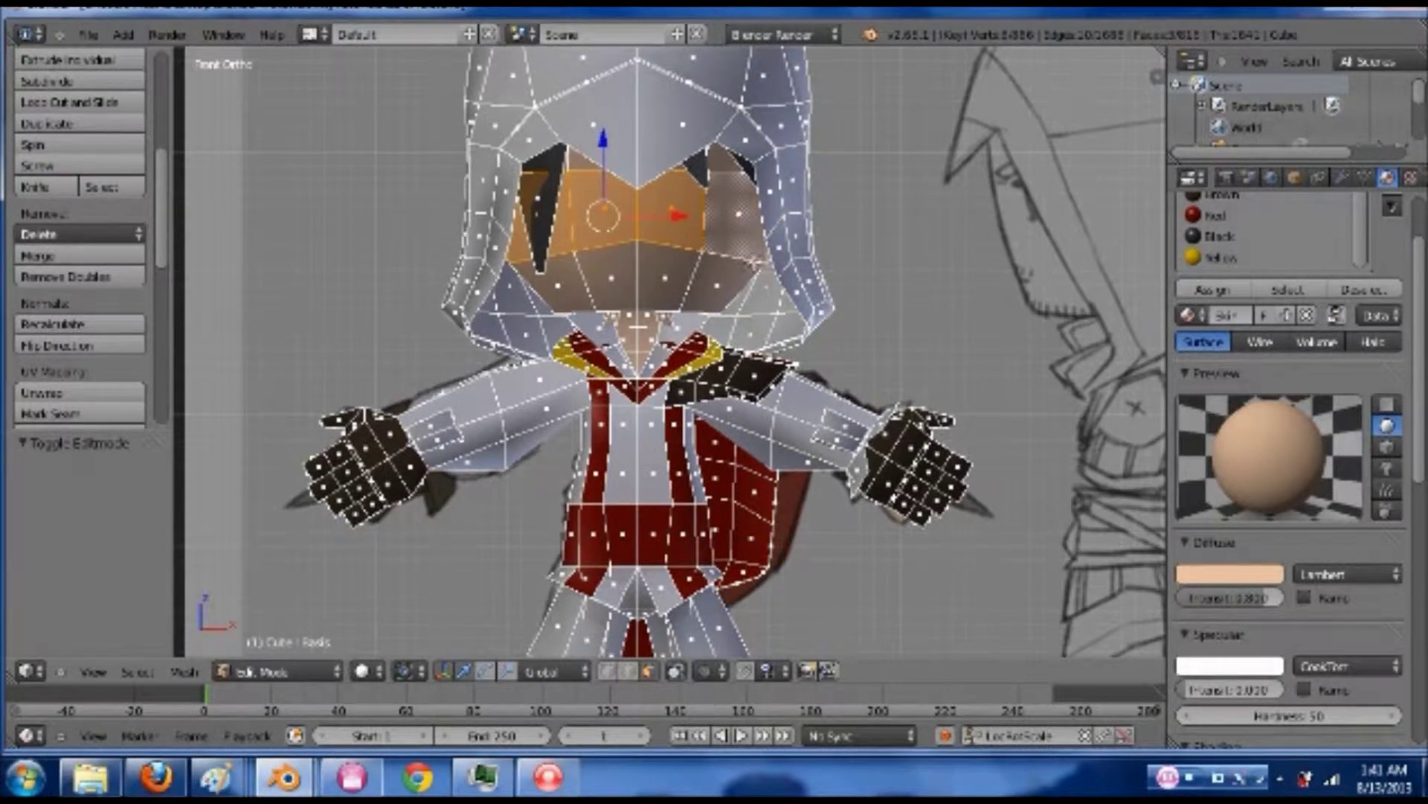
right_click(692, 231)
scroll(699, 223, up, 2)
middle_drag(699, 236, 726, 167)
right_click(746, 174)
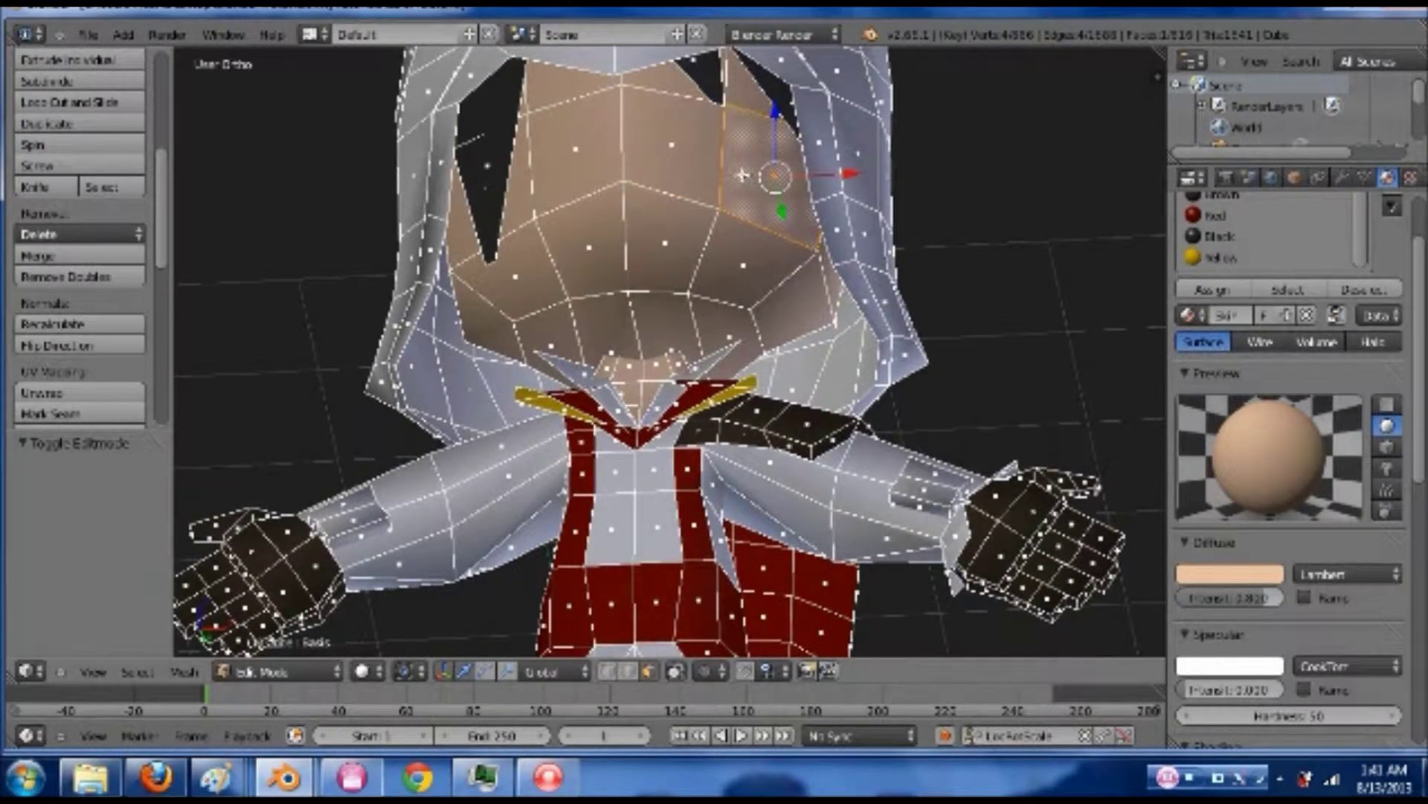
key(KP_1)
key(z)
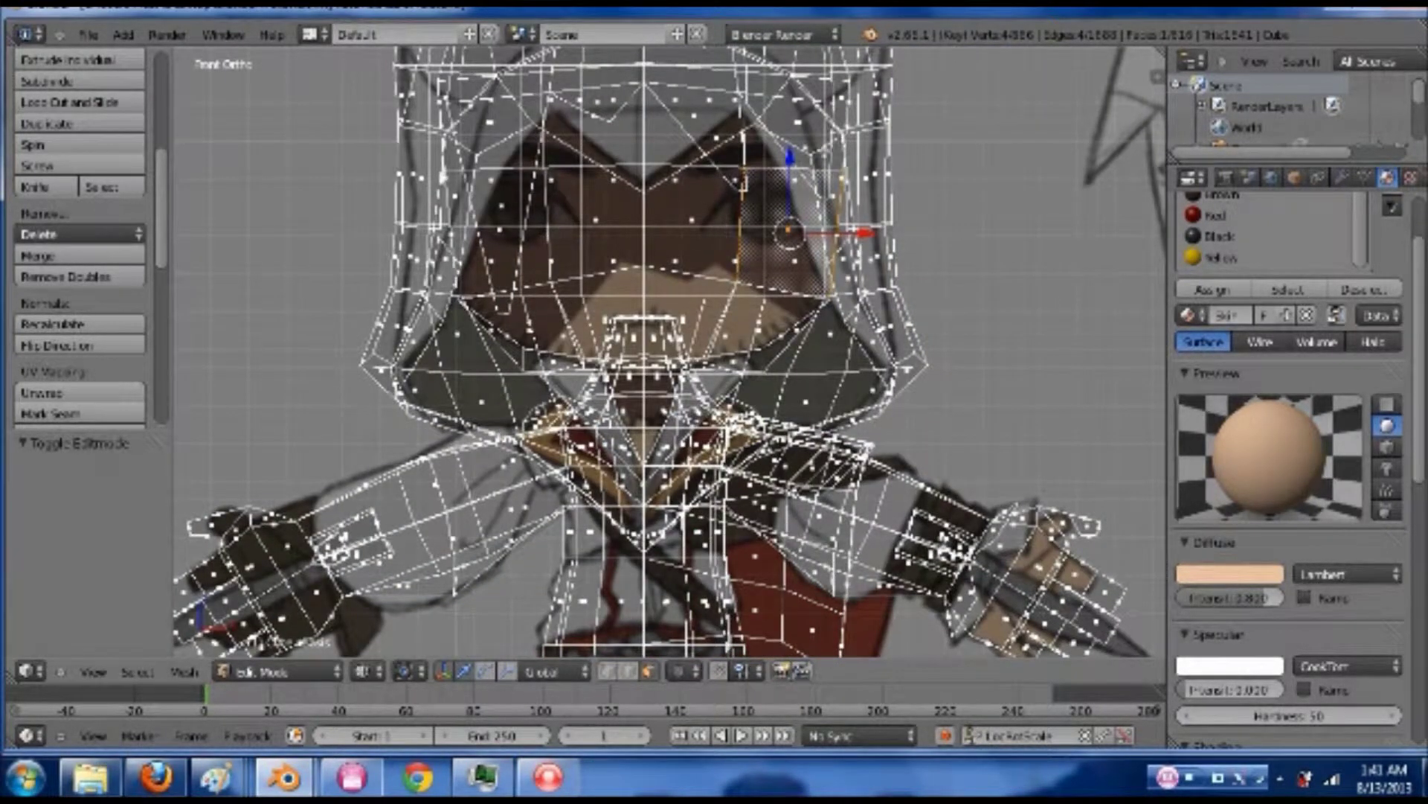
key(z)
scroll(670, 350, down, 3)
scroll(670, 349, up, 3)
scroll(695, 275, up, 2)
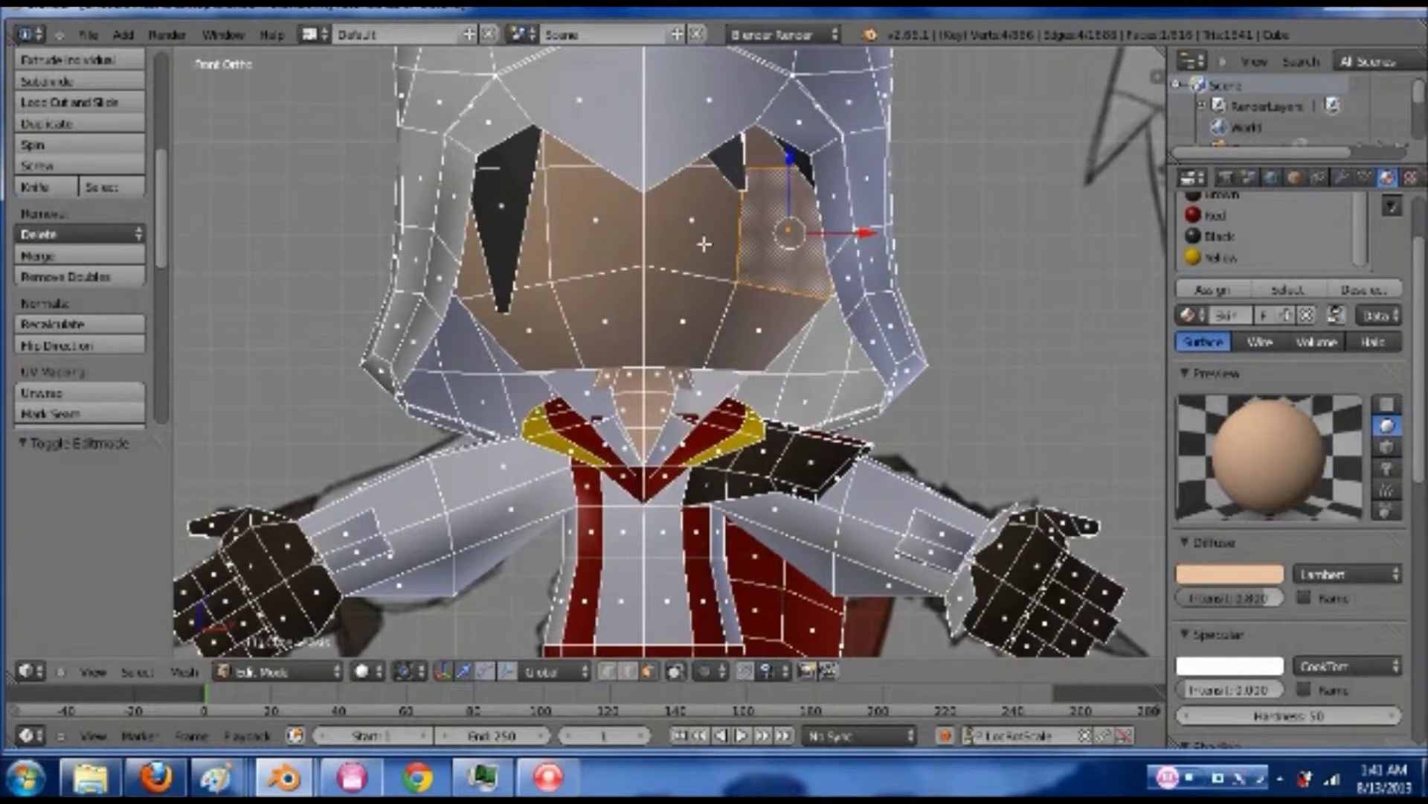
shift+right_click(699, 182)
shift+right_click(596, 246)
shift+right_click(593, 245)
shift+right_click(571, 242)
shift+right_click(571, 243)
shift+right_click(572, 242)
shift+right_click(540, 260)
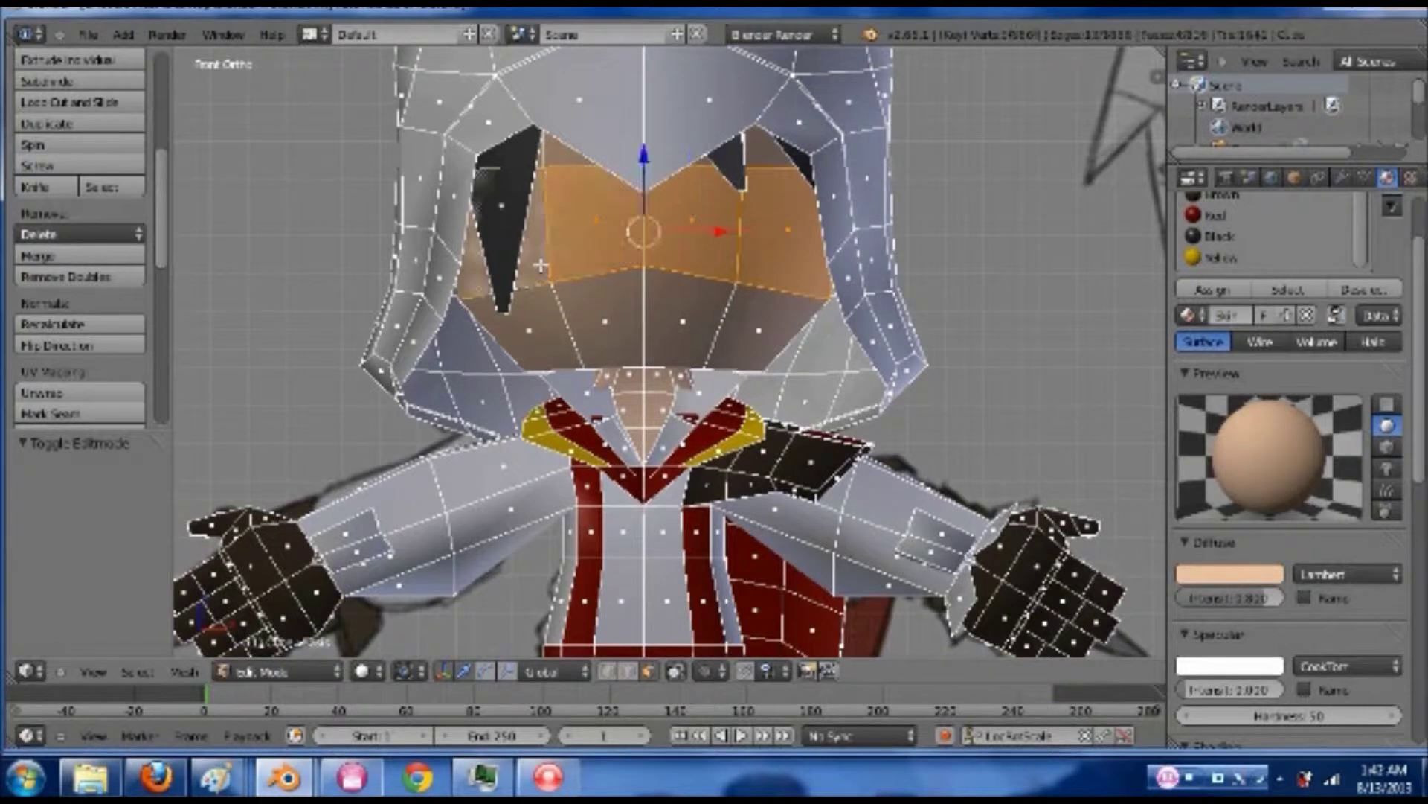
middle_drag(719, 312, 666, 278)
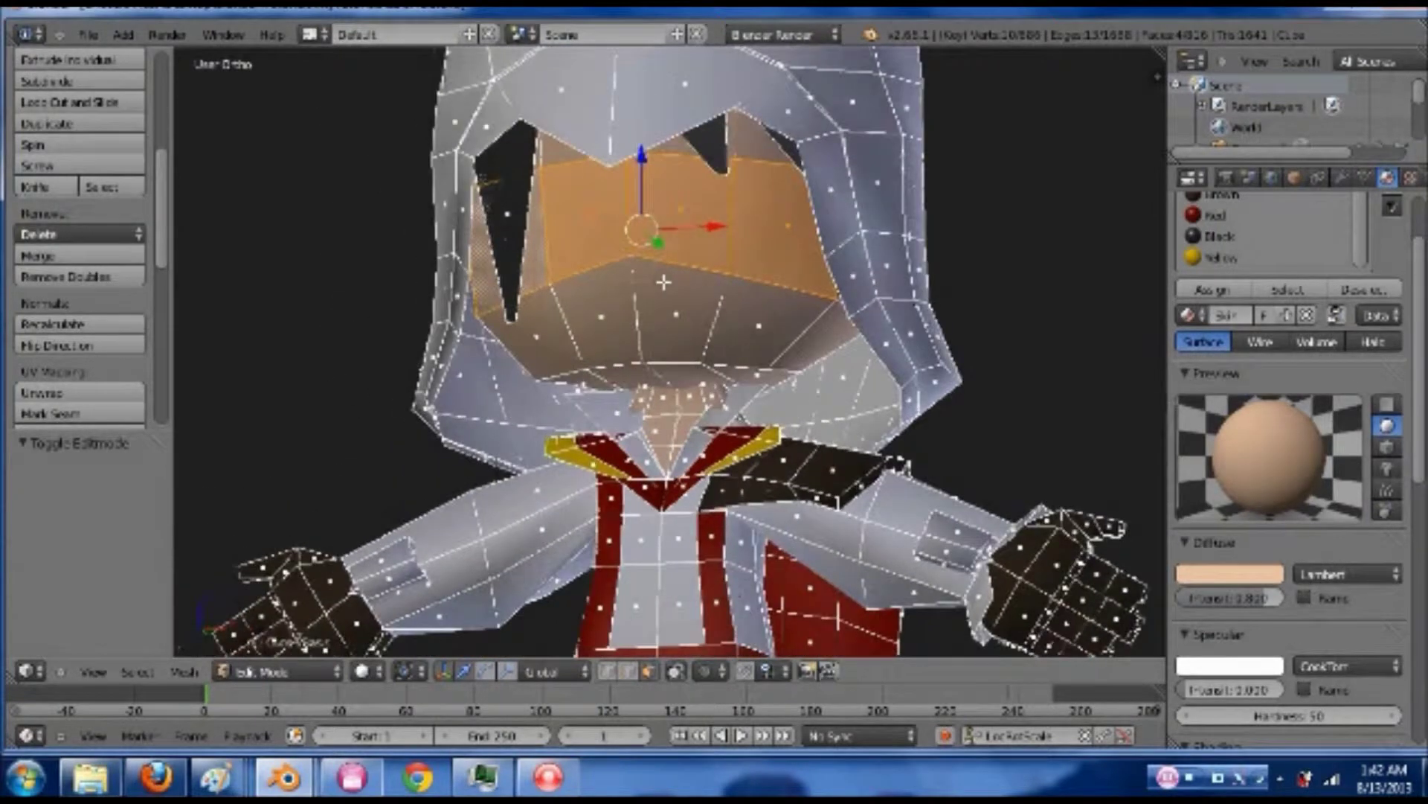
key(KP_1)
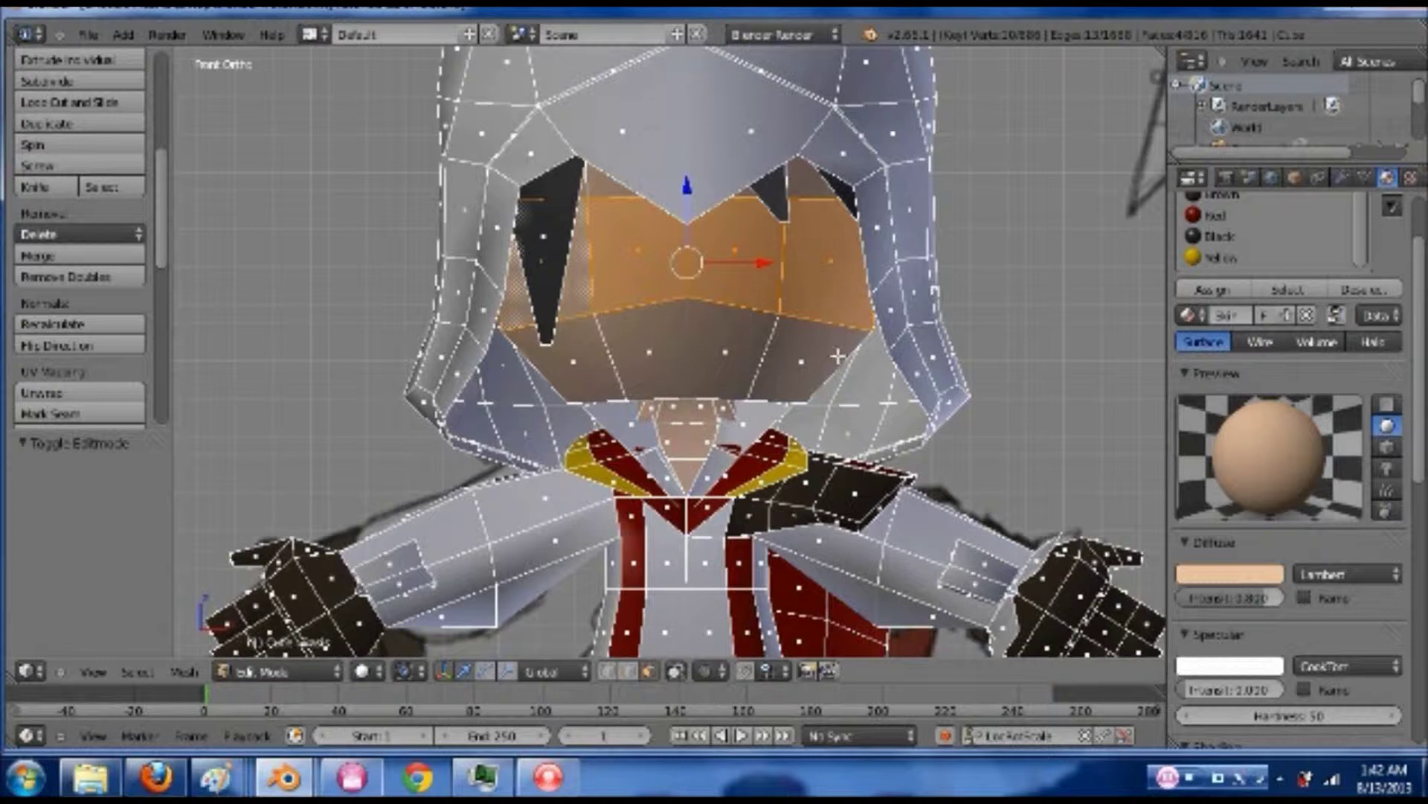
- Duplicate the two faces covering the character's left eye area in place and scale the copy down
right_click(813, 264)
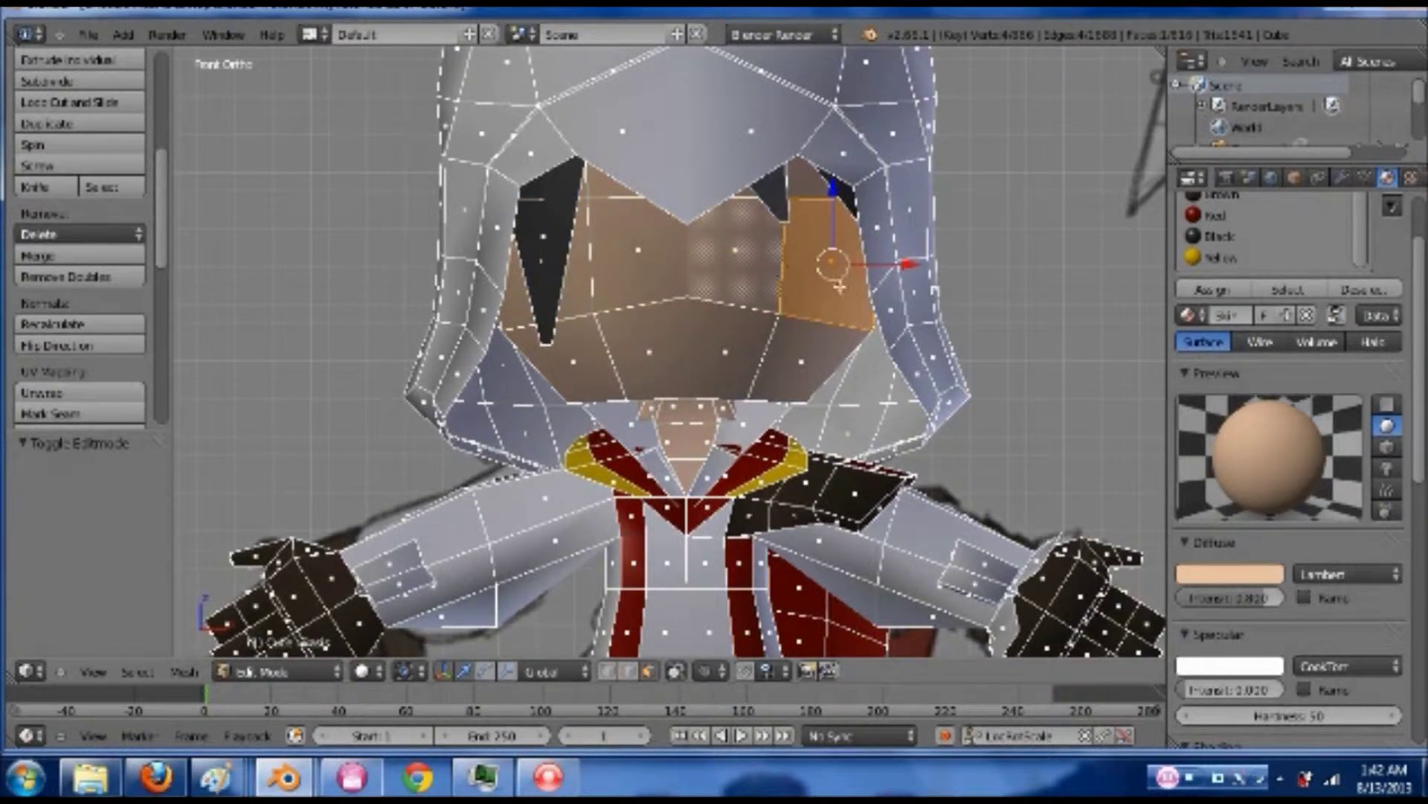
shift+right_click(766, 263)
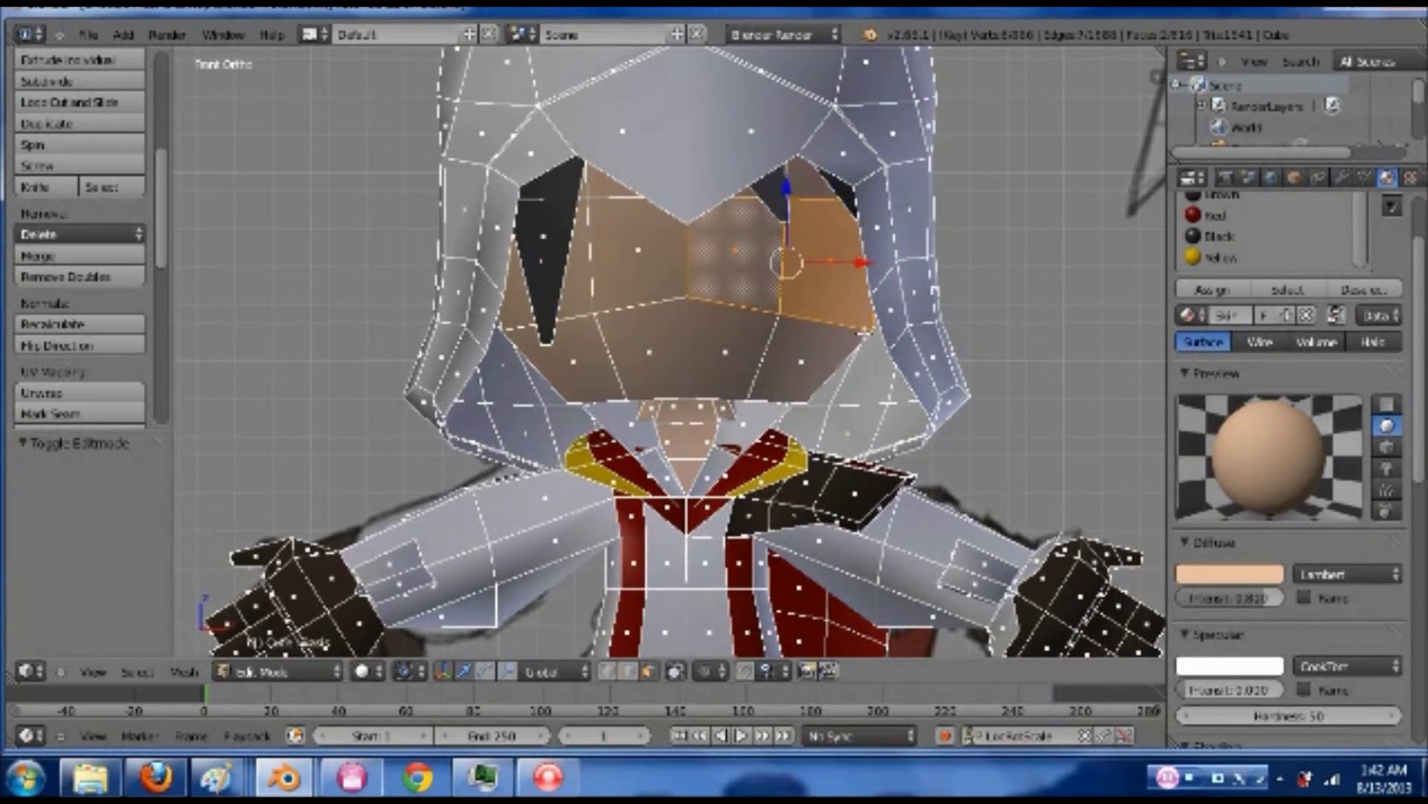
key(shift+d)
click(864, 334)
key(s)
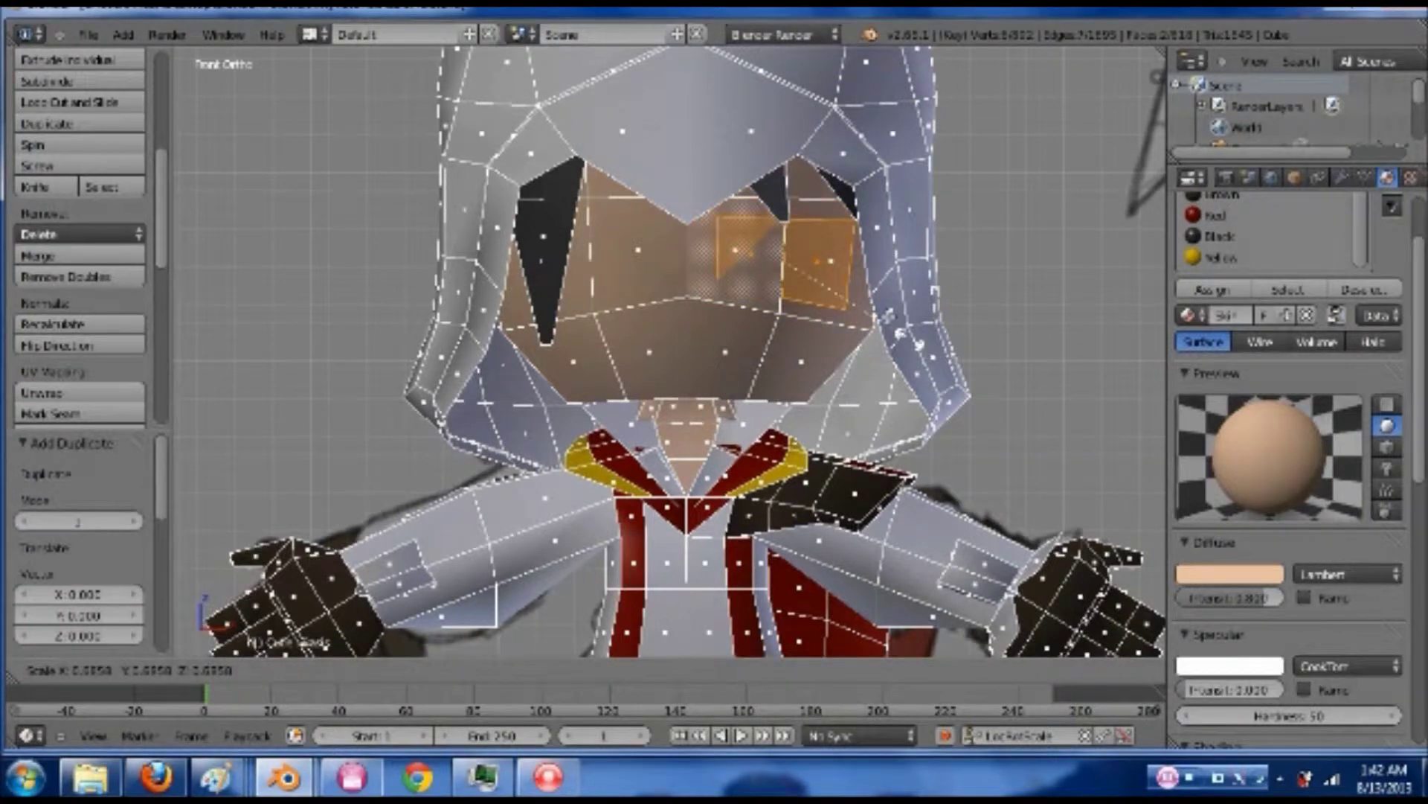
click(886, 317)
- Move the duplicated faces -0.288 along Y in front of the face and flatten them to about 0.2 along Z
middle_drag(886, 316, 786, 346)
drag(828, 250, 798, 284)
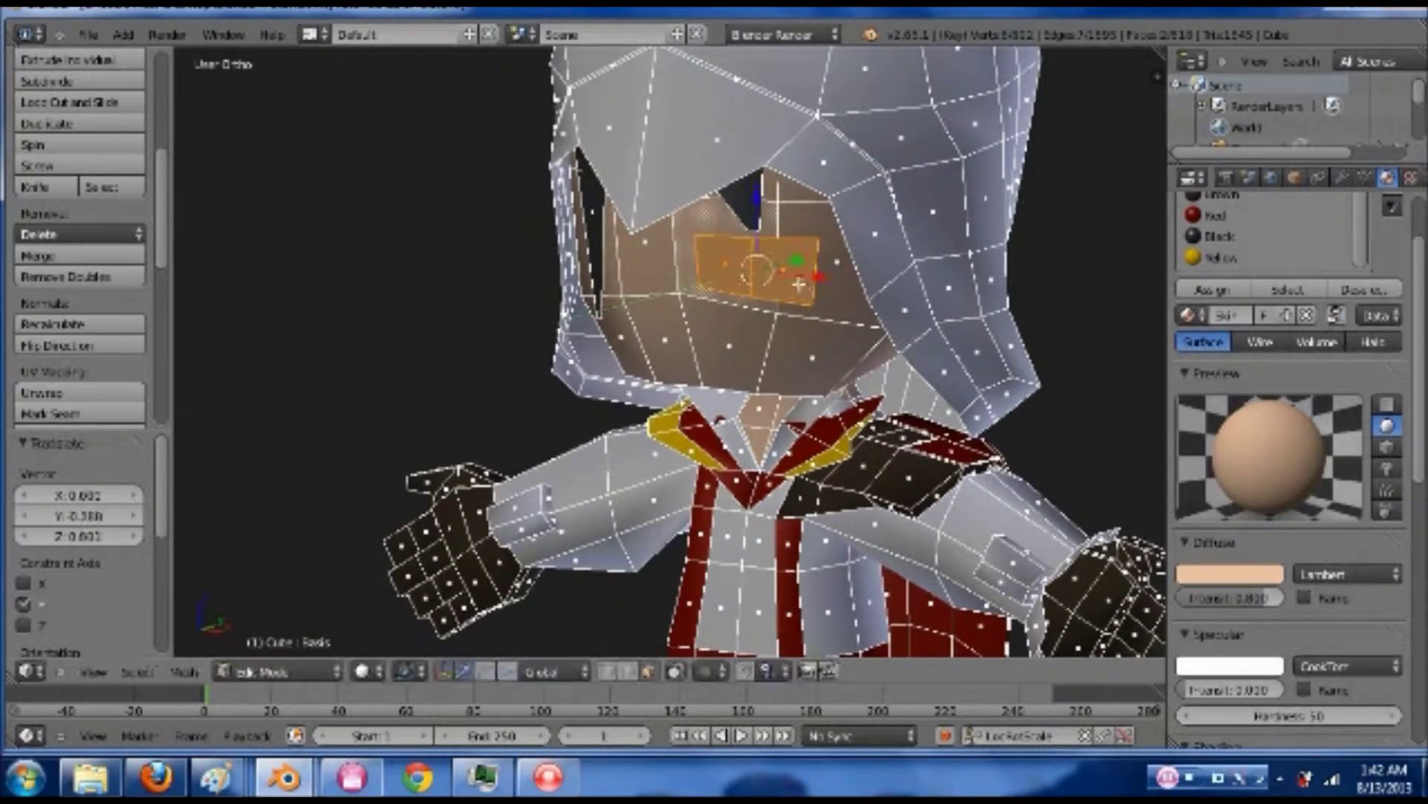
key(KP_1)
scroll(816, 381, up, 4)
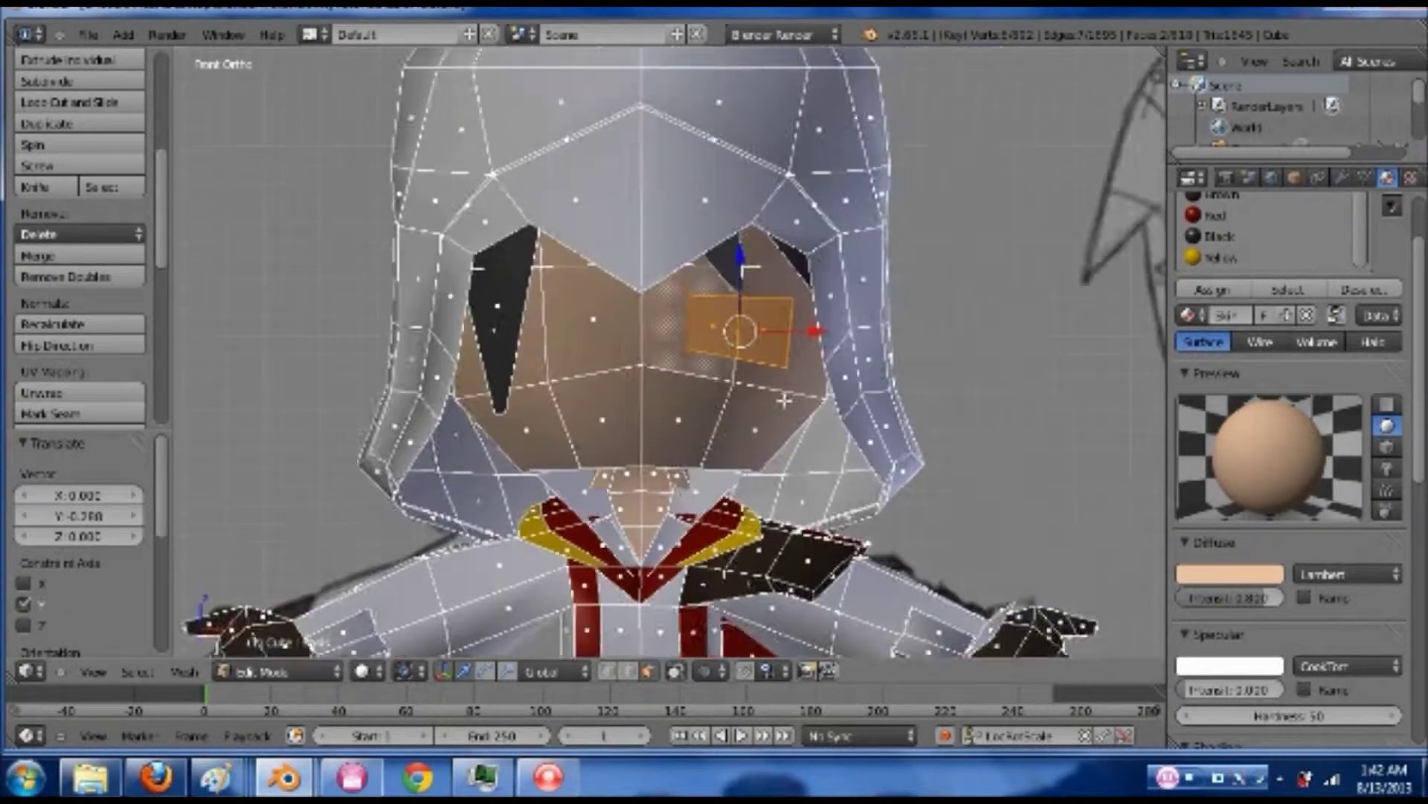
scroll(815, 381, up, 2)
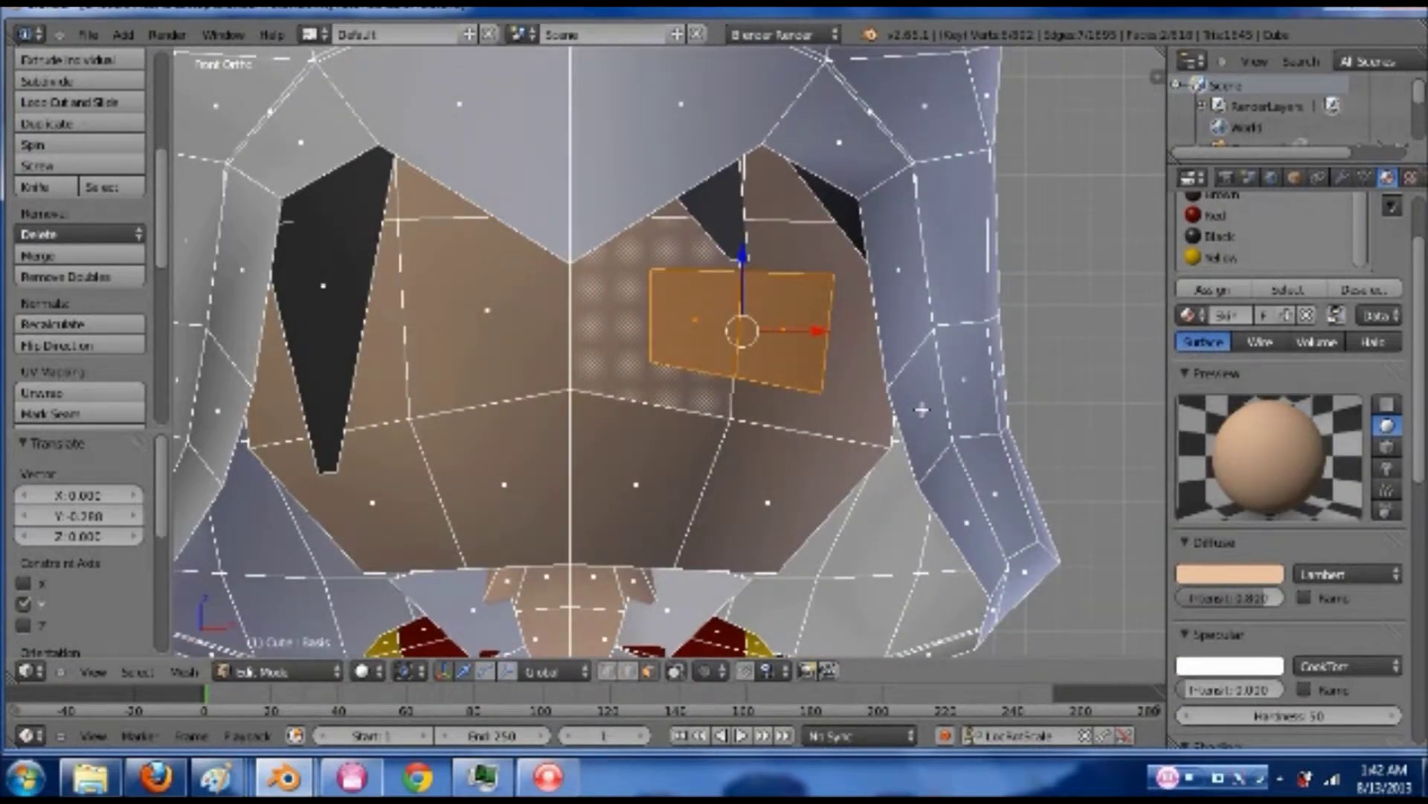
key(s)
key(z)
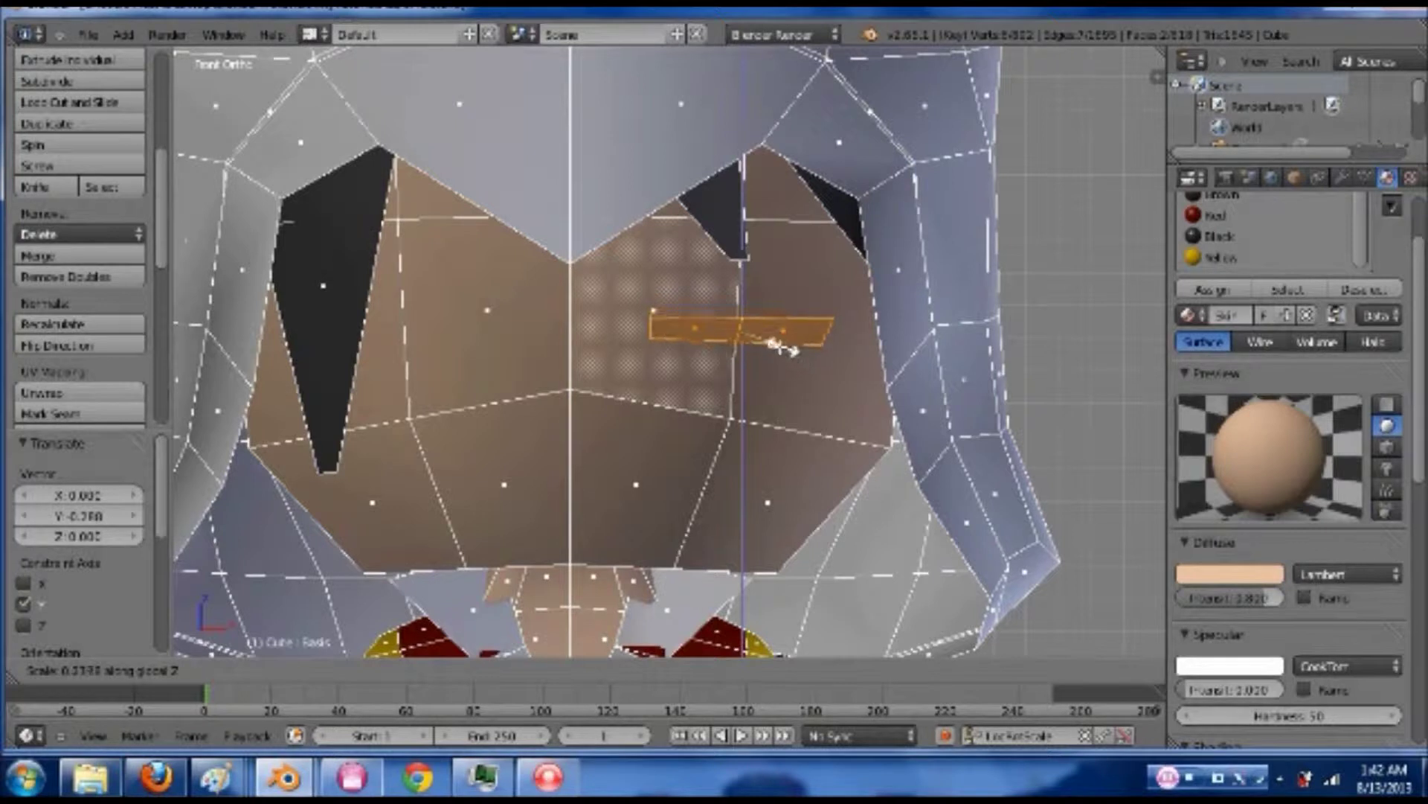
click(779, 346)
- Add a centred vertical loop cut to each half of the flat strip and select the whole strip
key(ctrl+Tab)
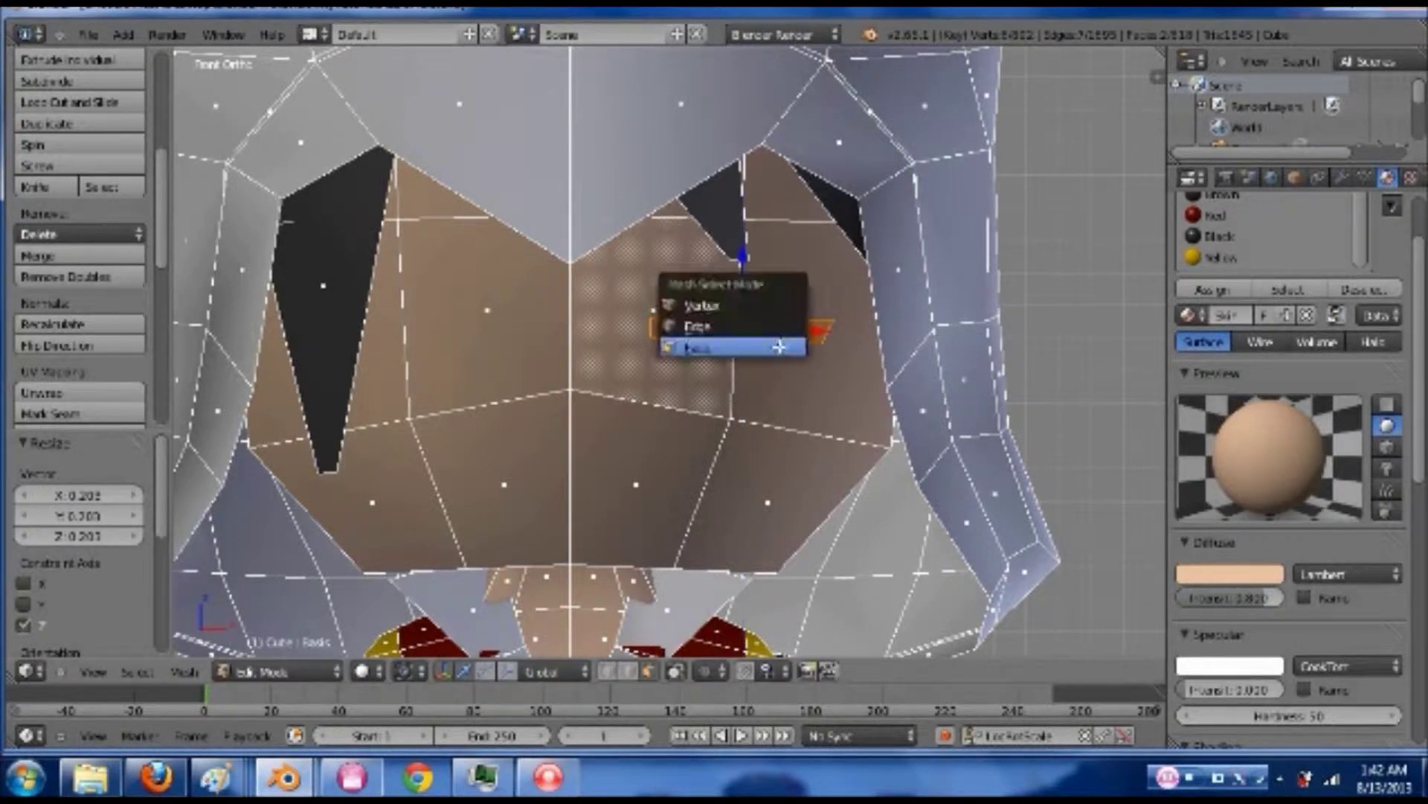
key(ctrl+r)
click(803, 329)
click(804, 329)
key(ctrl+r)
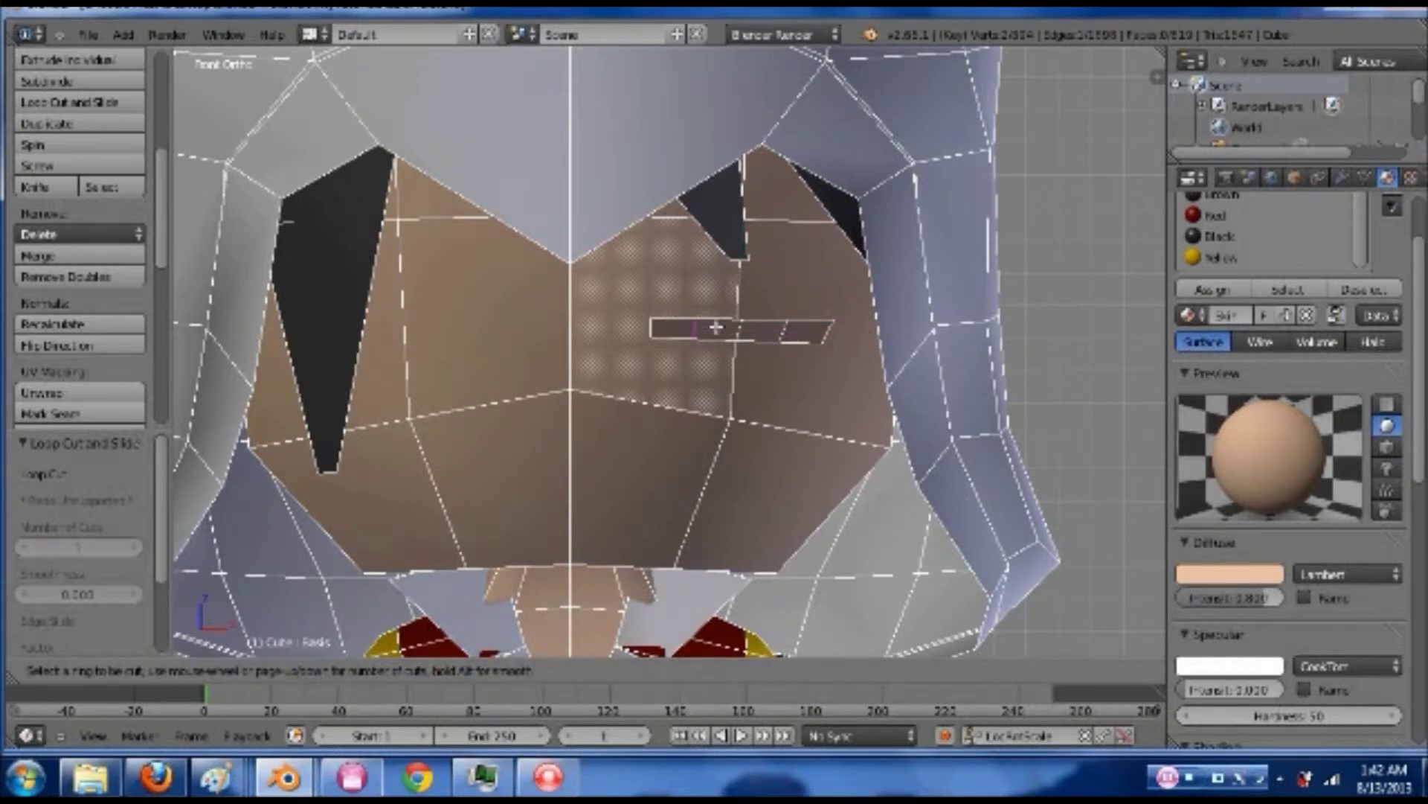
click(715, 328)
click(715, 328)
key(a)
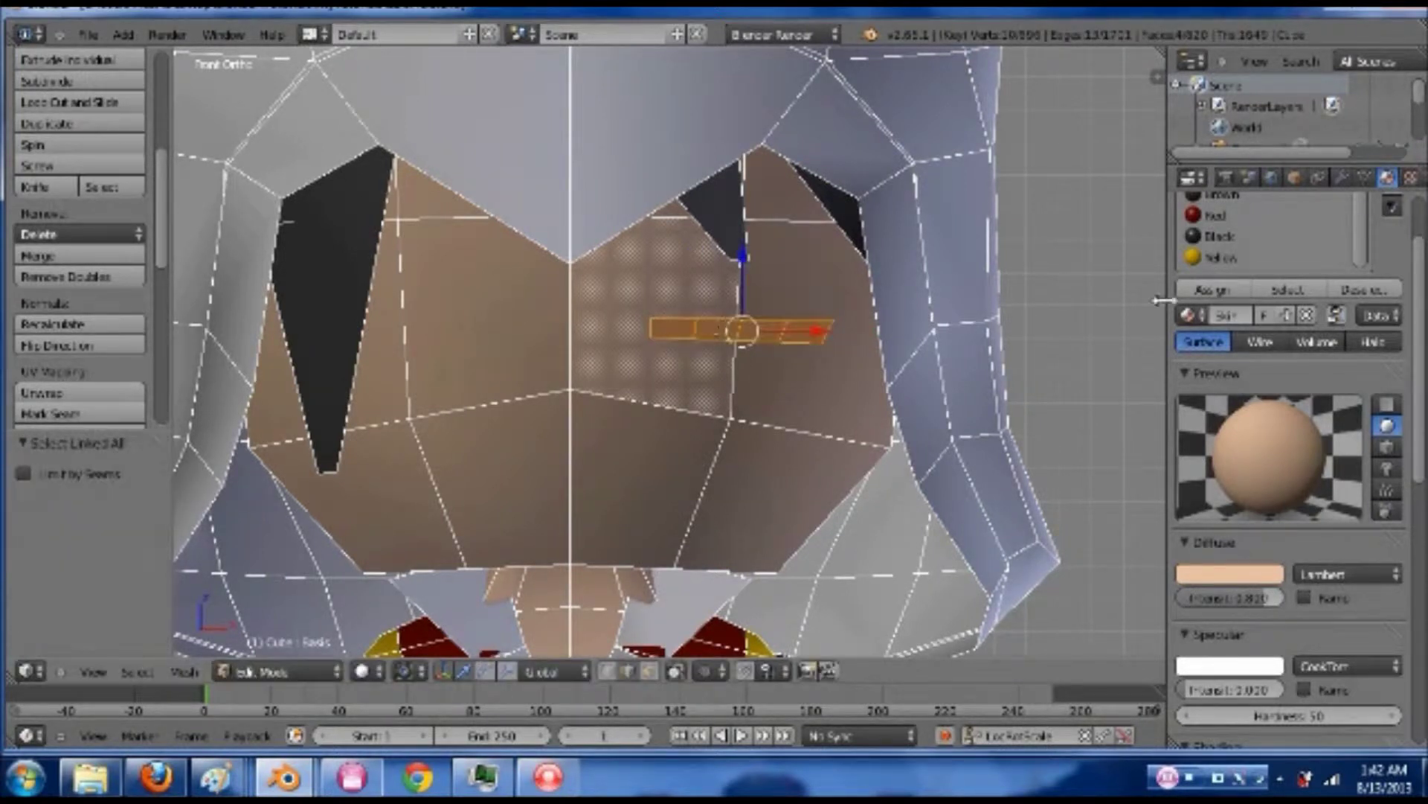
- Create a near-black material named EyeB in a new material slot and assign it to the strip
scroll(1376, 275, up, 3)
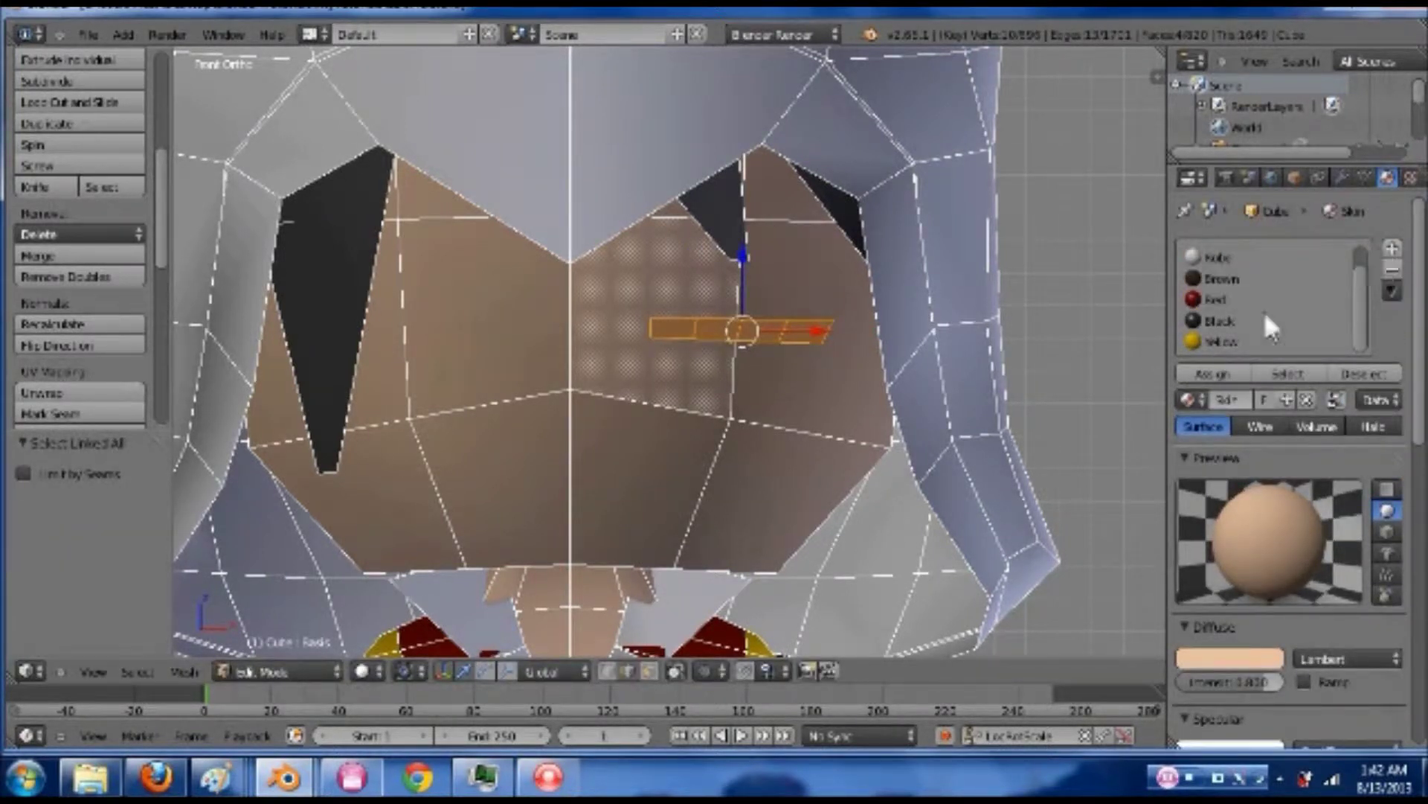
click(1233, 321)
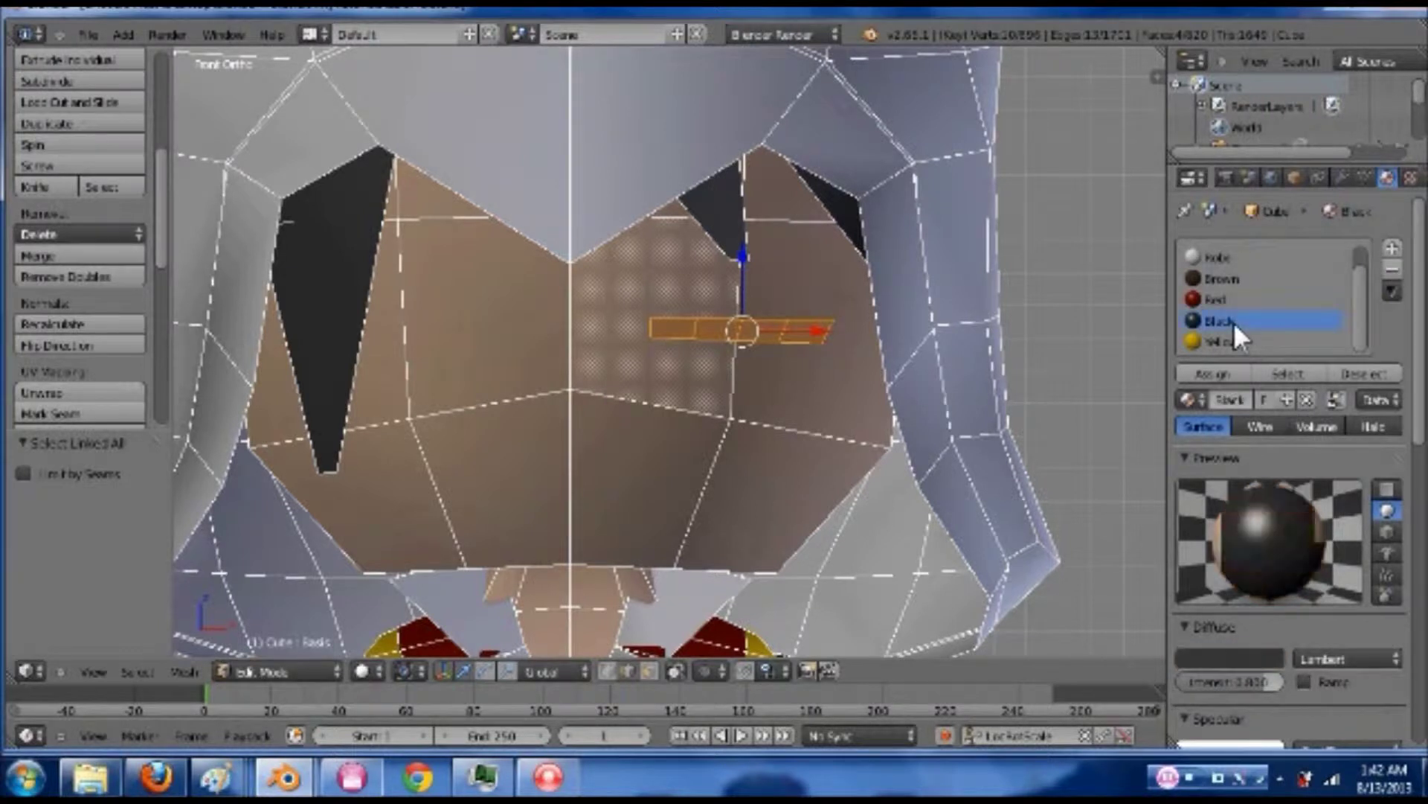
click(1392, 248)
click(1253, 399)
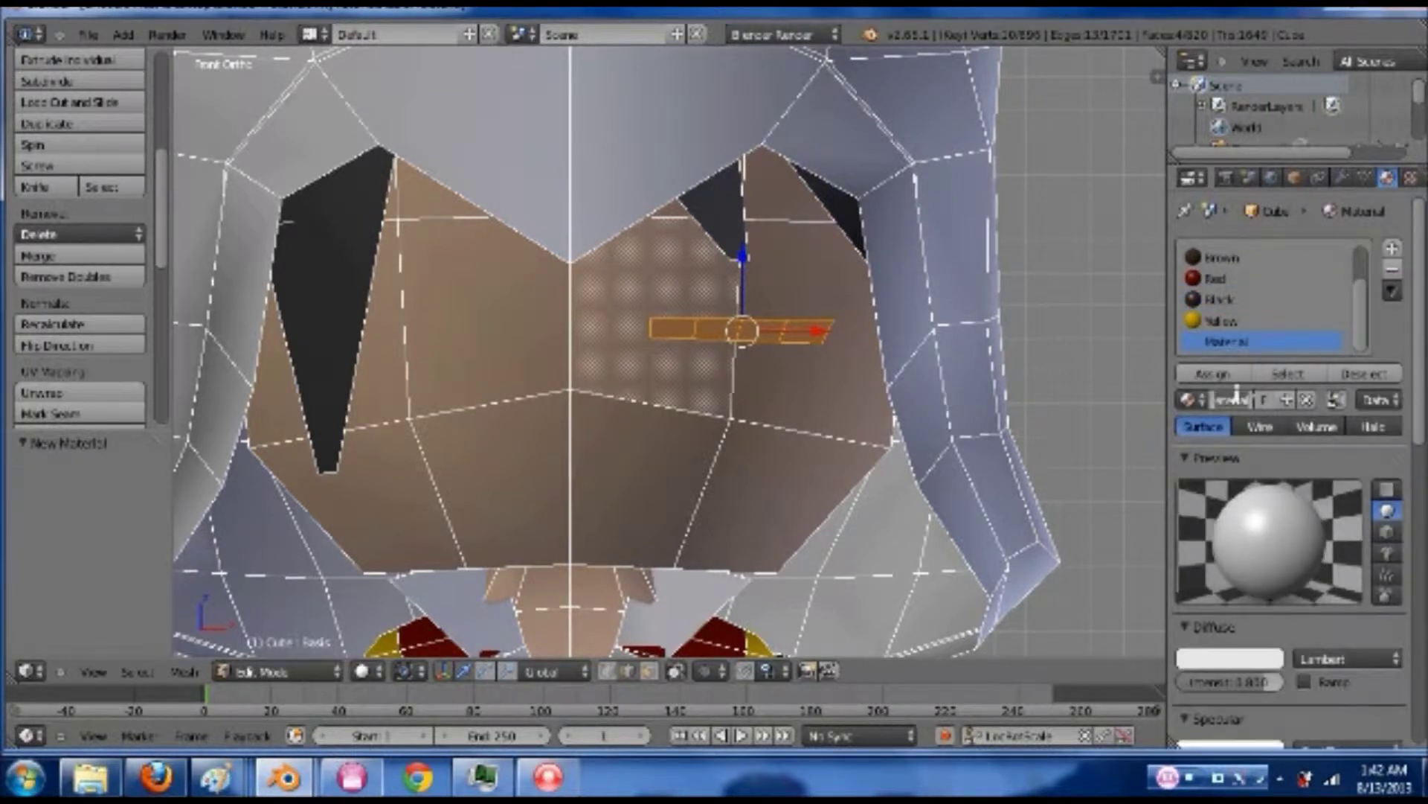
click(1237, 400)
text(Eyes)
key(Return)
click(1221, 658)
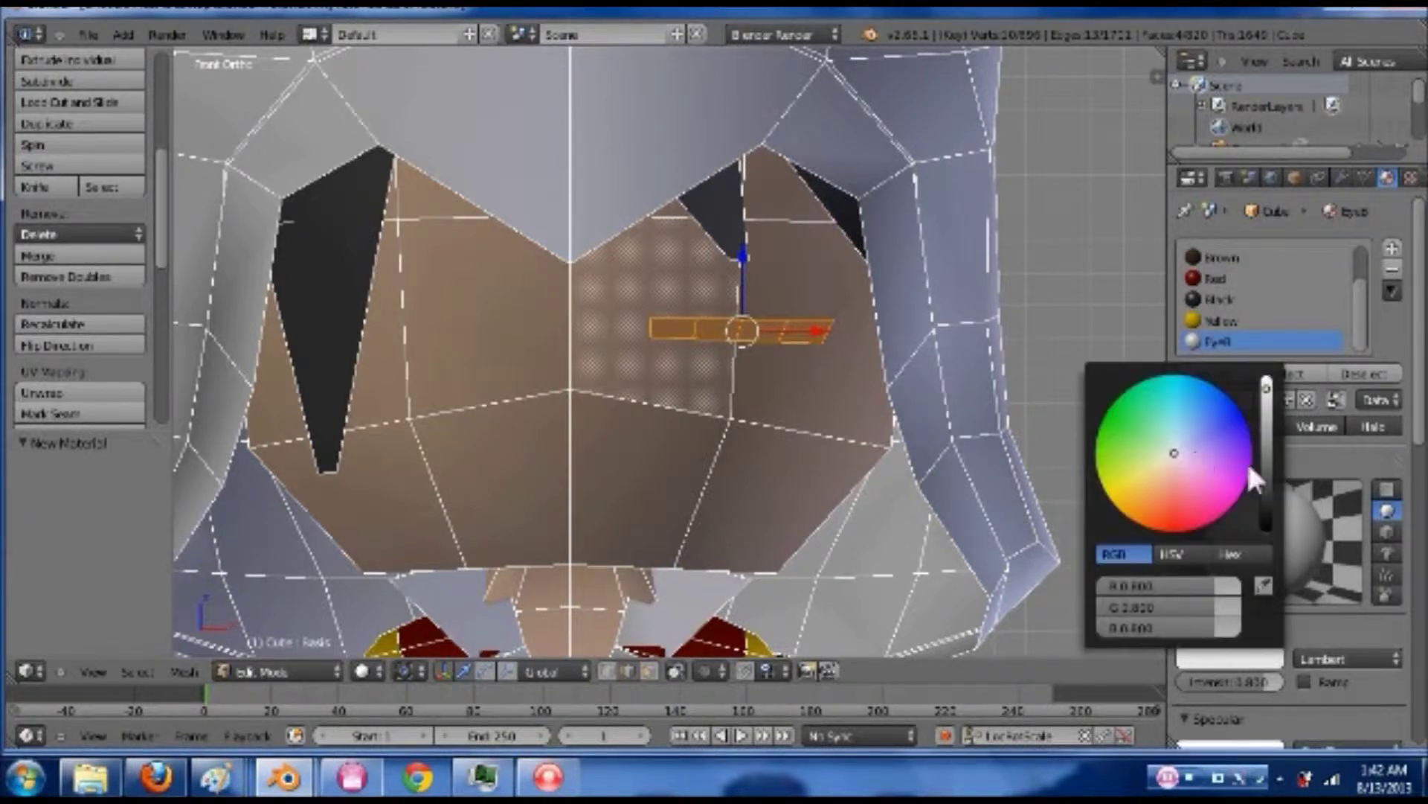
click(1270, 518)
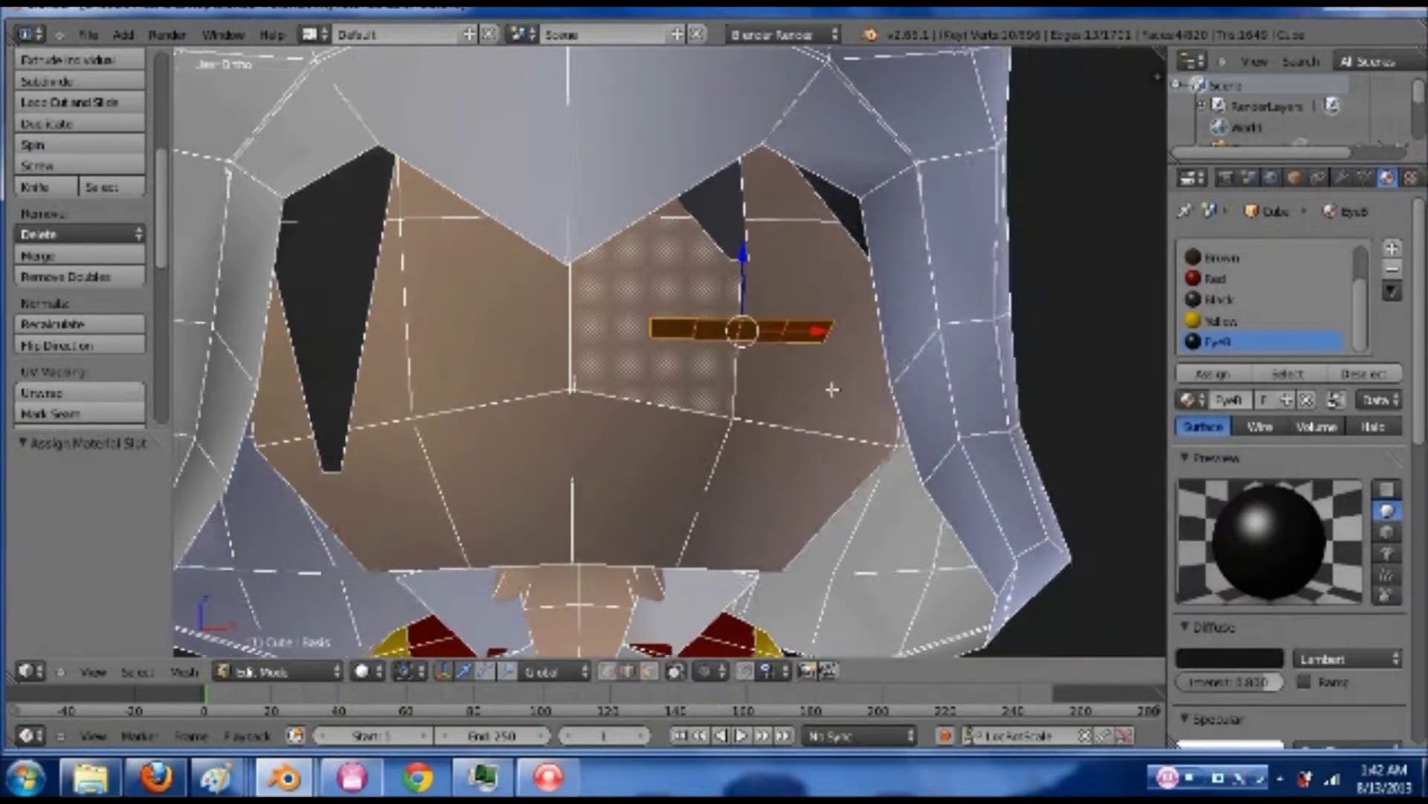
- Move the strip 0.249 along Y toward the face and tilt it in side view to follow the face surface
middle_drag(826, 386, 827, 318)
key(g)
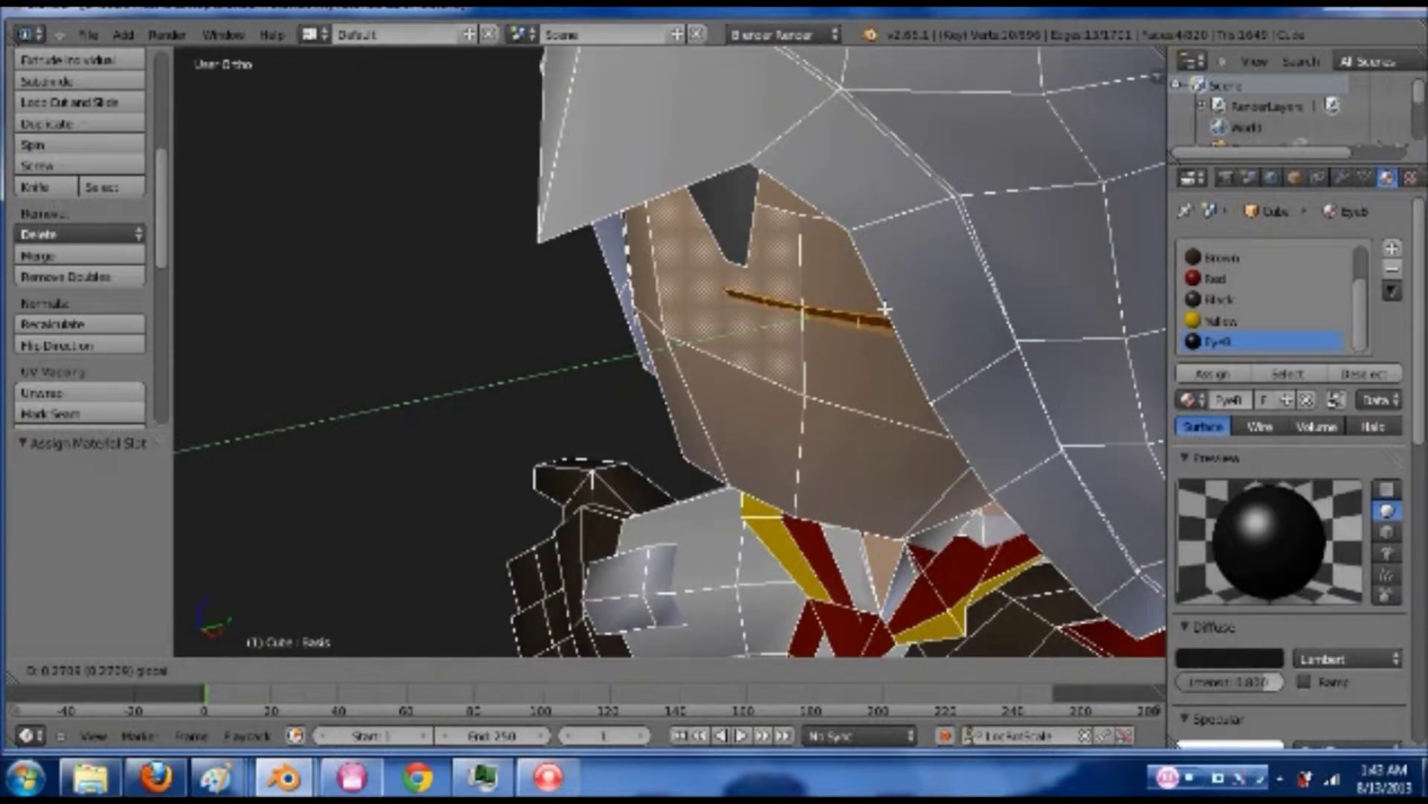
click(884, 313)
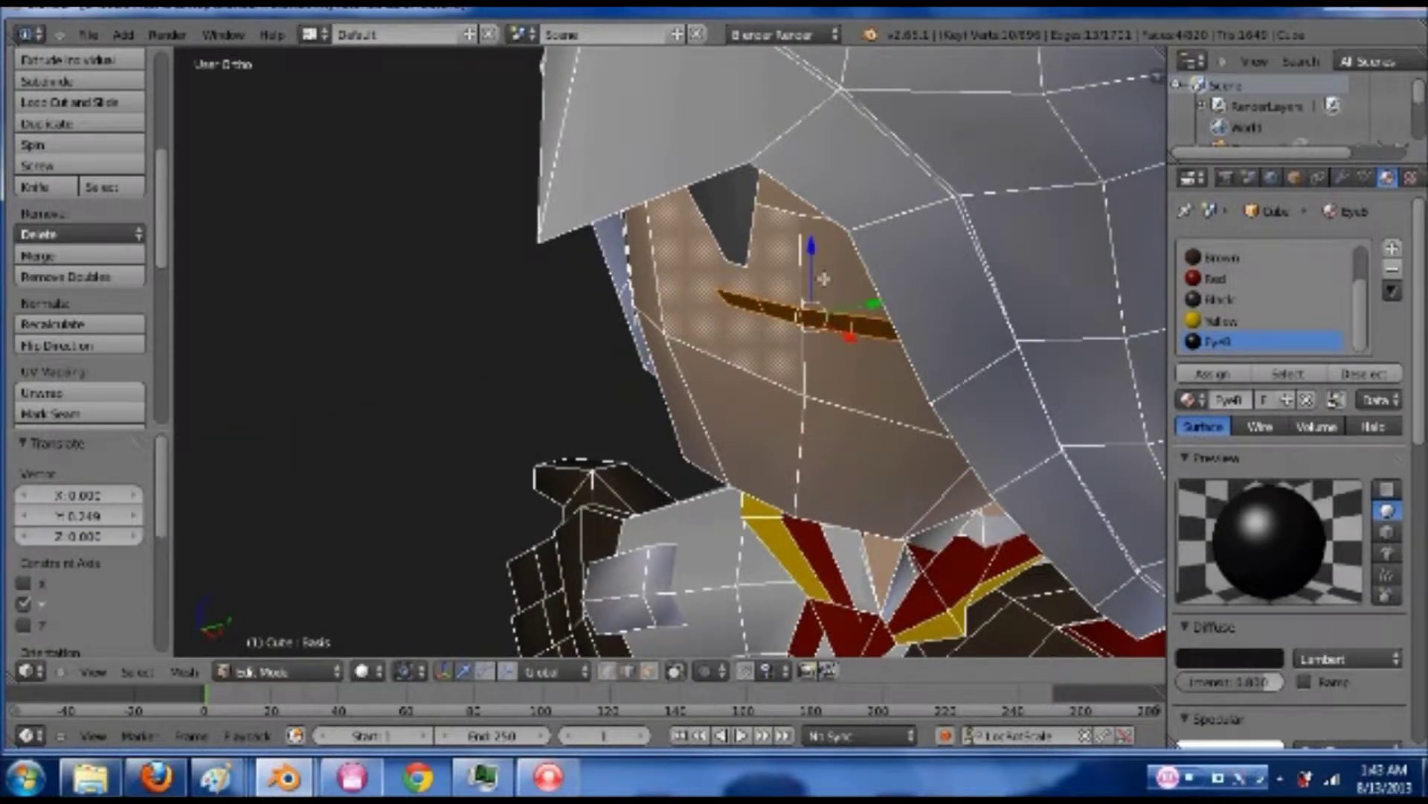
key(KP_1)
middle_drag(853, 312, 1026, 312)
key(r)
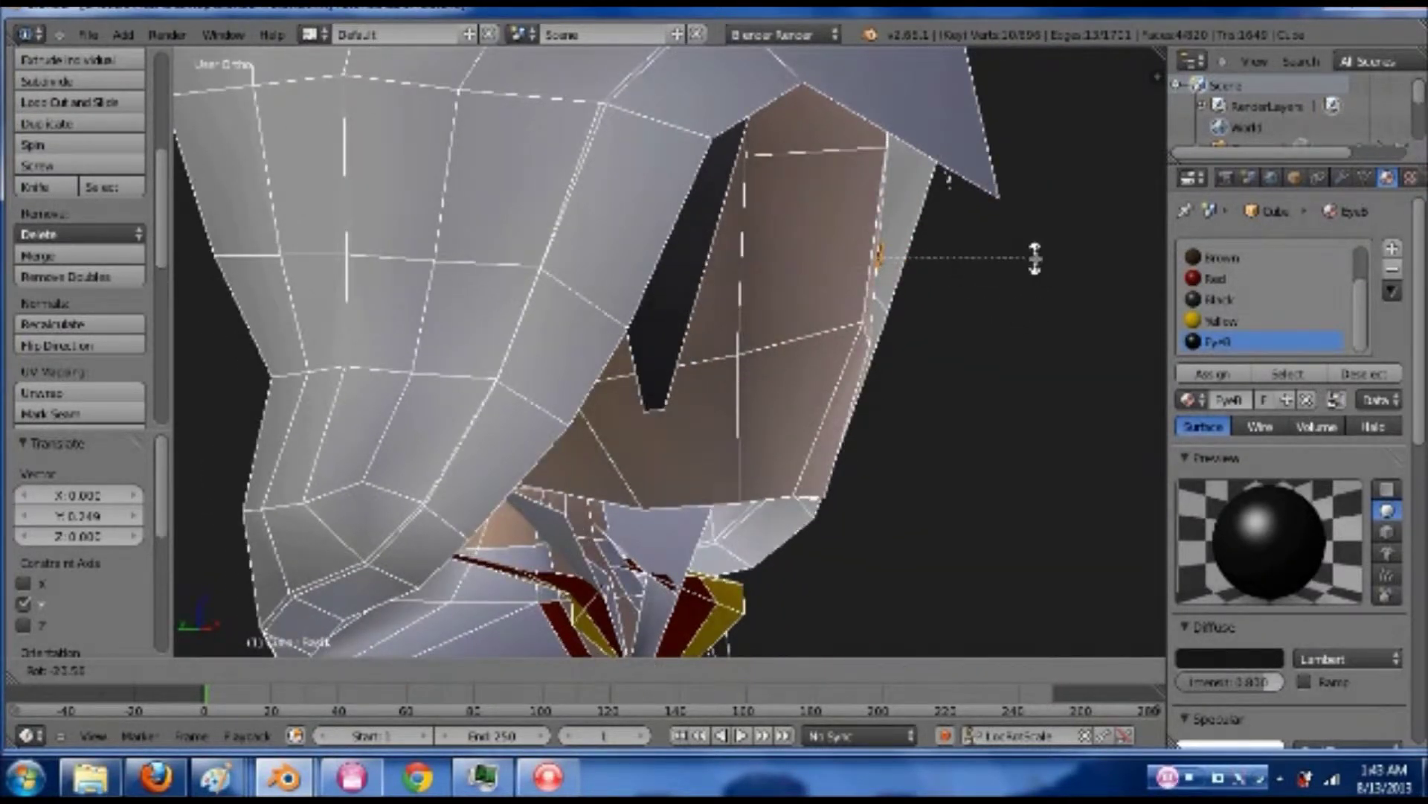
click(1035, 258)
- Raise the strip 0.168 along Z and rotate it about 24° in front view so its inner end slants down
key(KP_1)
drag(797, 163, 800, 133)
key(r)
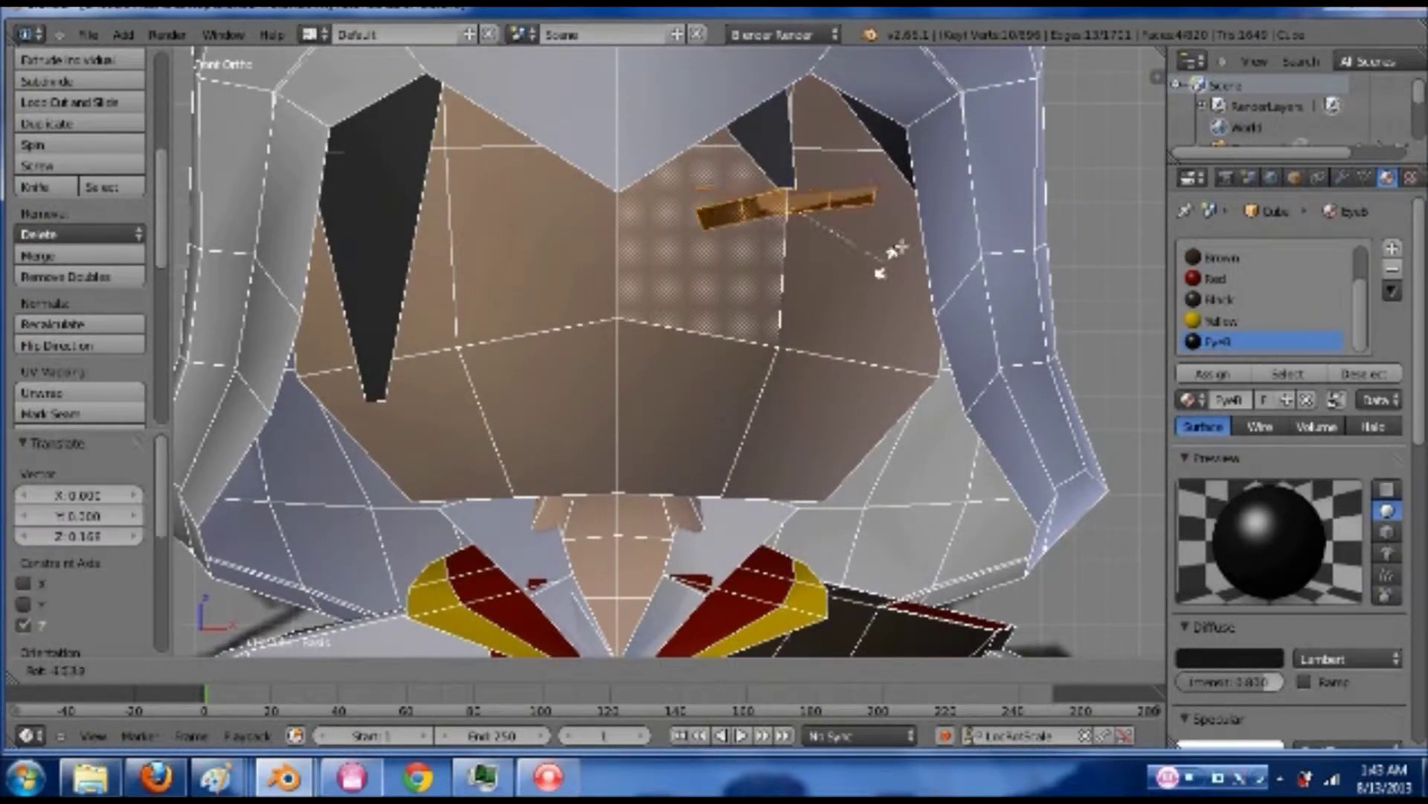
click(901, 246)
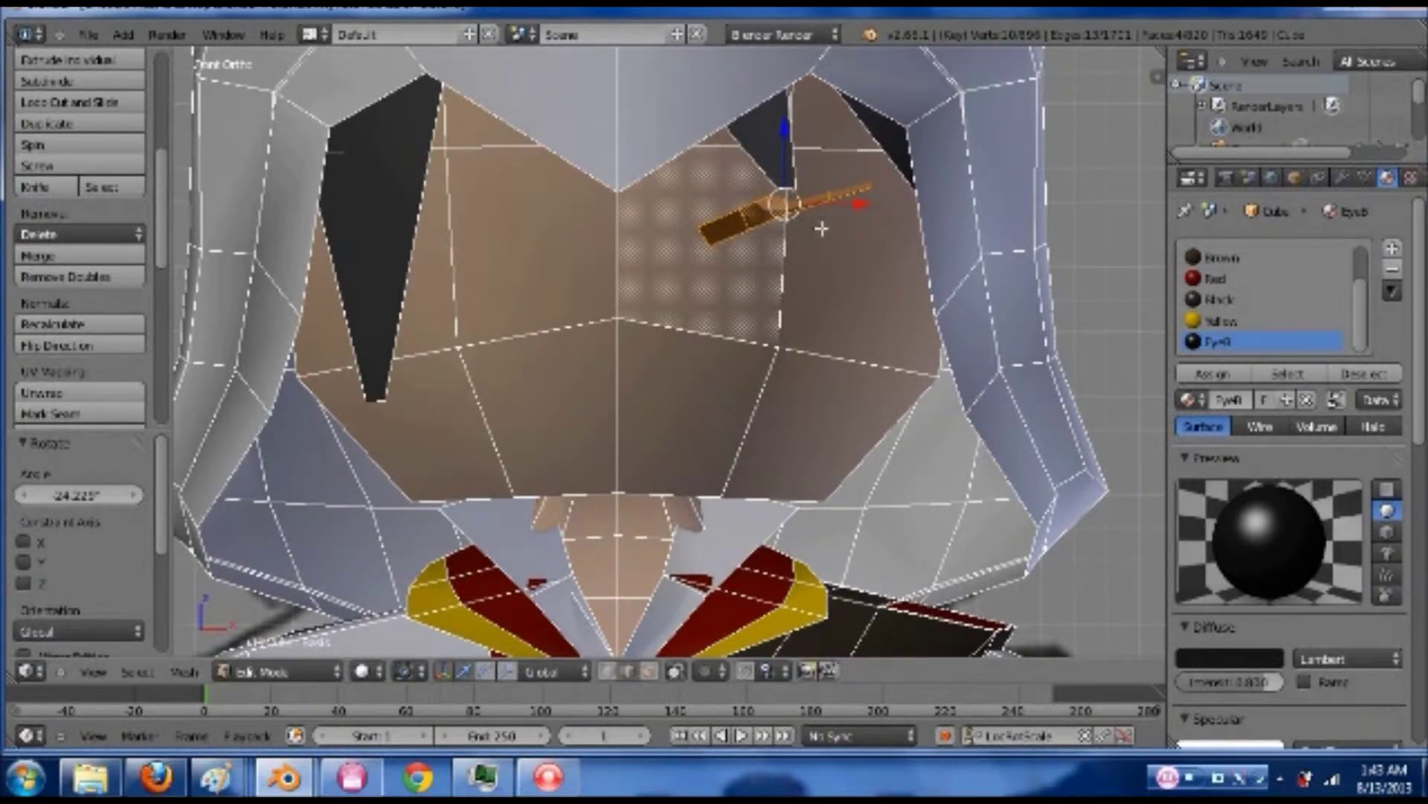
- Move the strip about -0.05 along Y and rotate it slightly around the Z axis to fit the face curvature
middle_drag(822, 229, 873, 235)
key(g)
key(y)
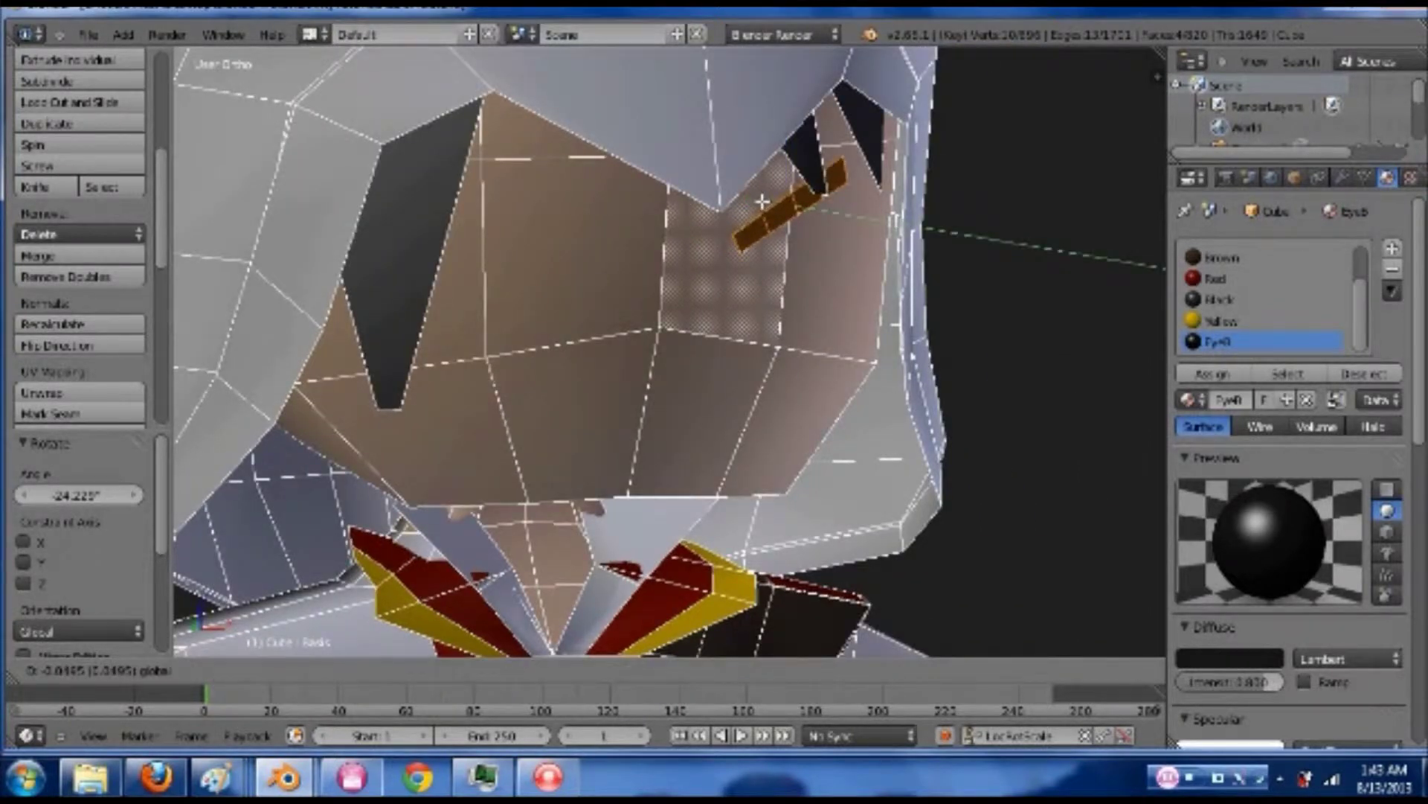
click(927, 261)
key(r)
key(z)
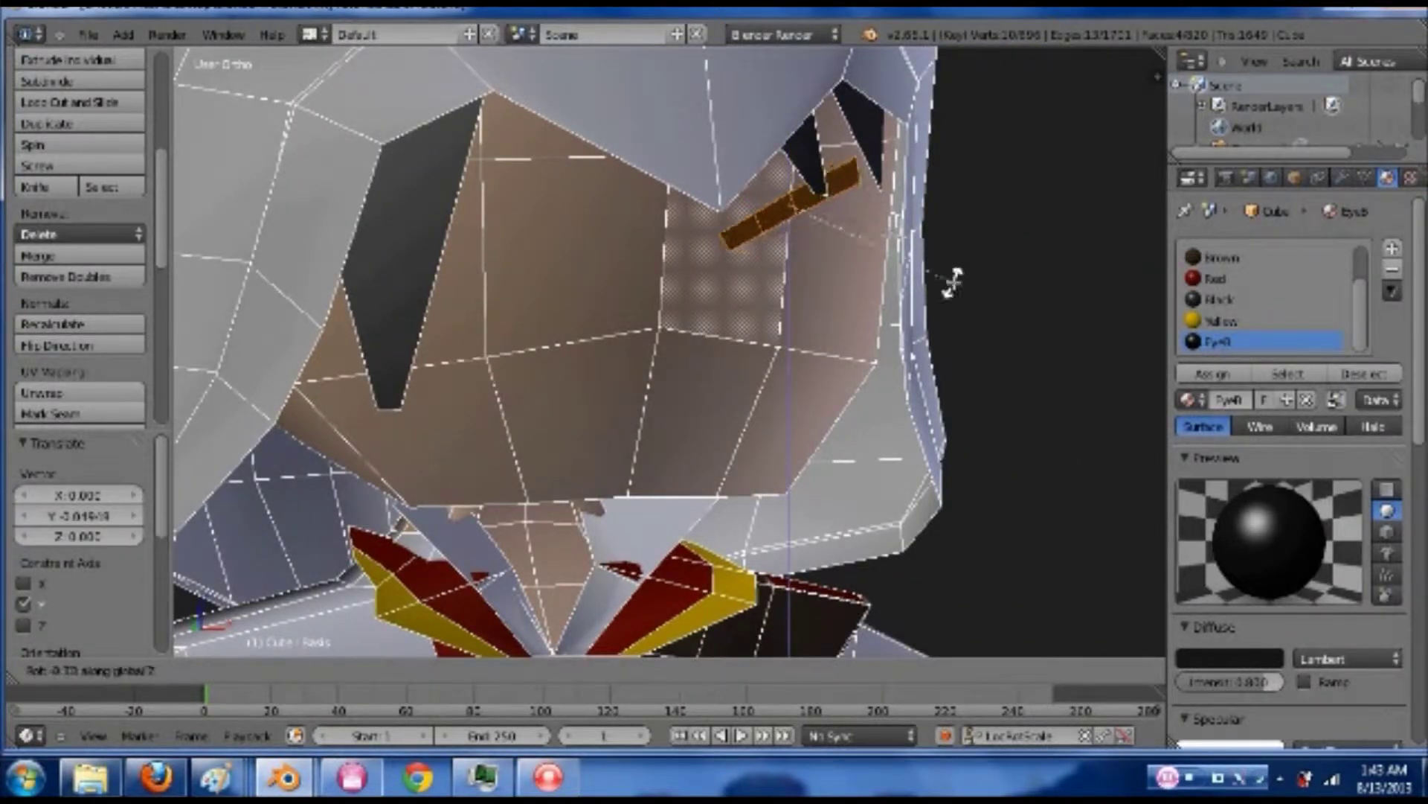
click(951, 275)
- Push the strip slightly back along Y and raise it 0.130 along Z toward the eyebrow in the reference drawing
middle_drag(953, 277, 1006, 282)
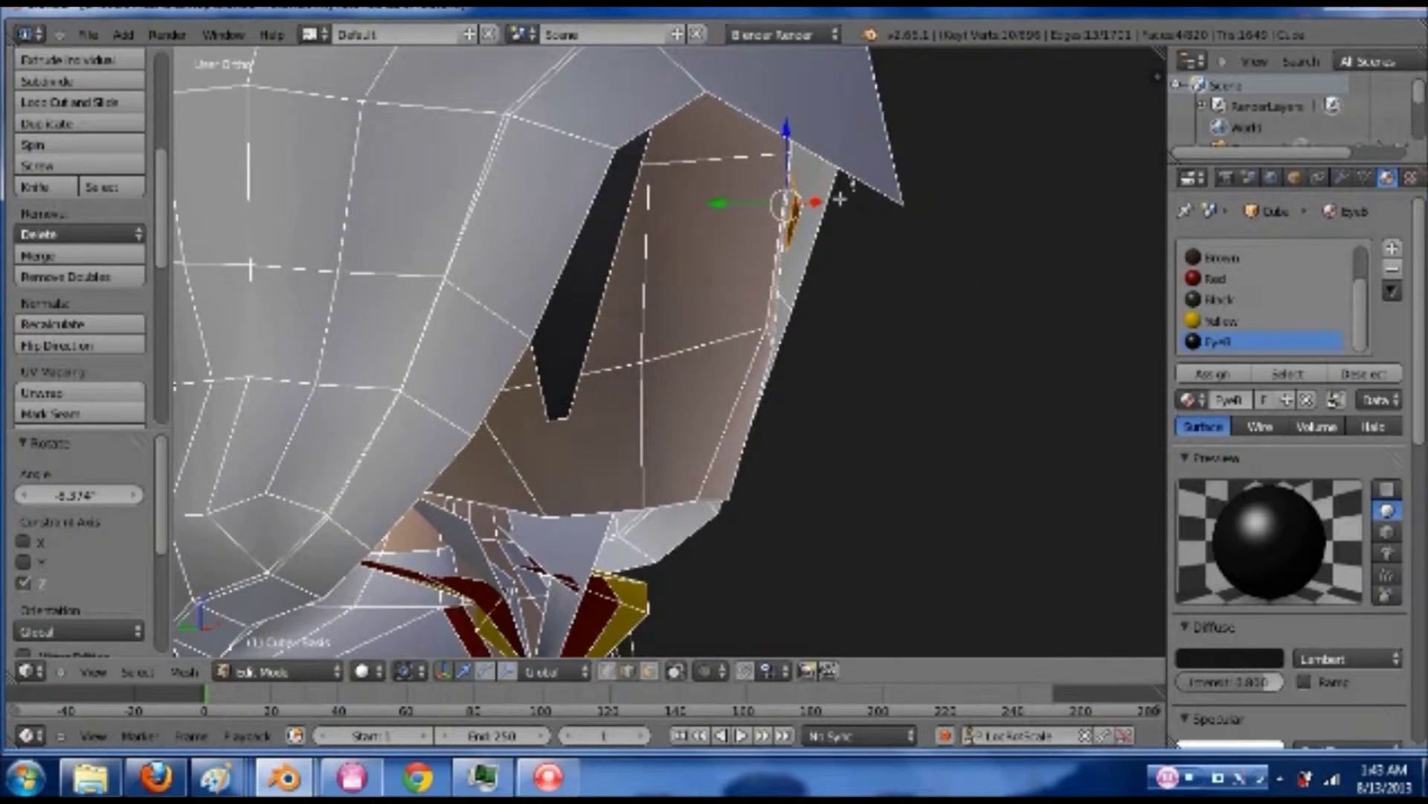
key(g)
key(y)
click(716, 205)
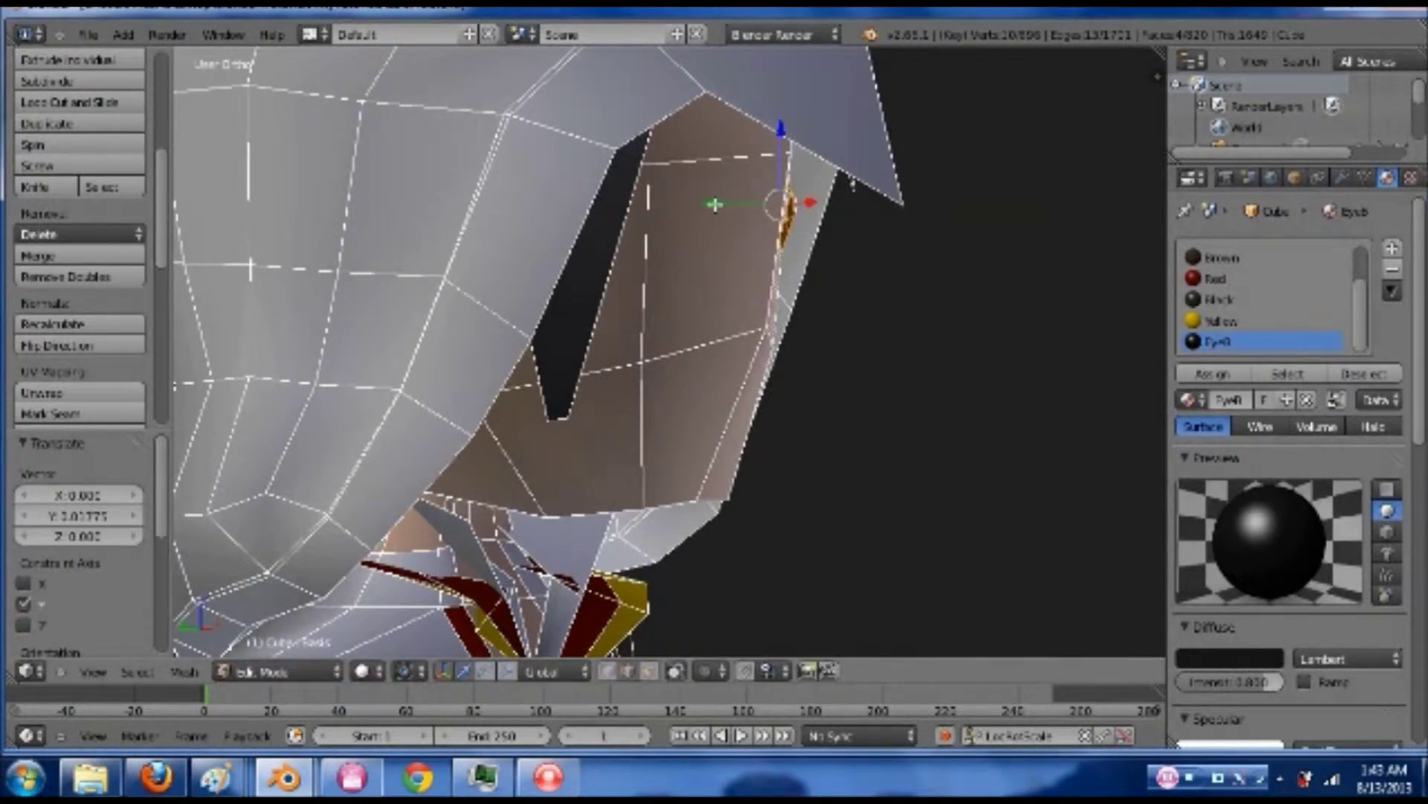
key(KP_1)
key(z)
shift+middle_drag(604, 175, 676, 273)
drag(629, 206, 628, 171)
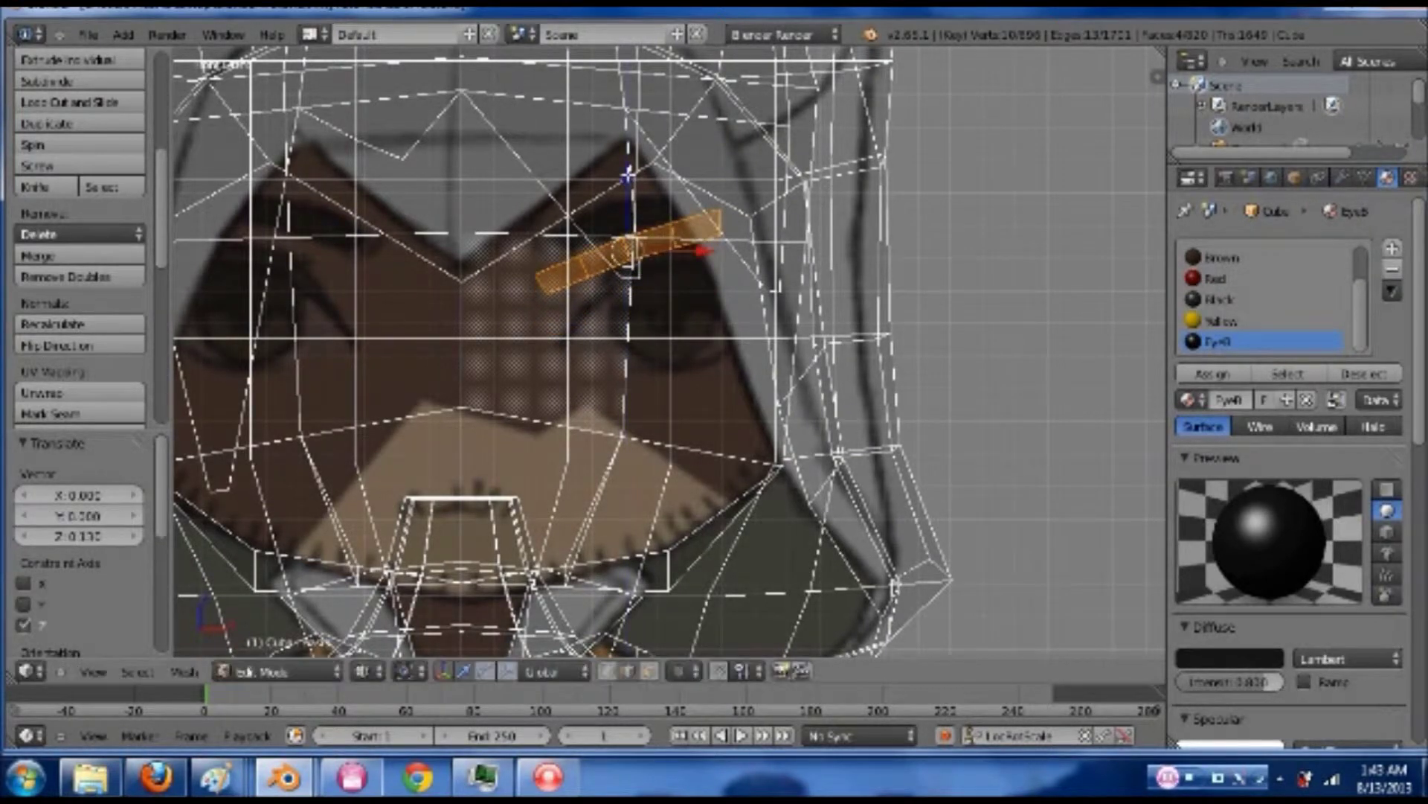
key(z)
- Scale the two vertices at the eyebrow strip's inner end to 0.462 and move them 0.058 along X and -0.175 along Z
key(ctrl+Tab)
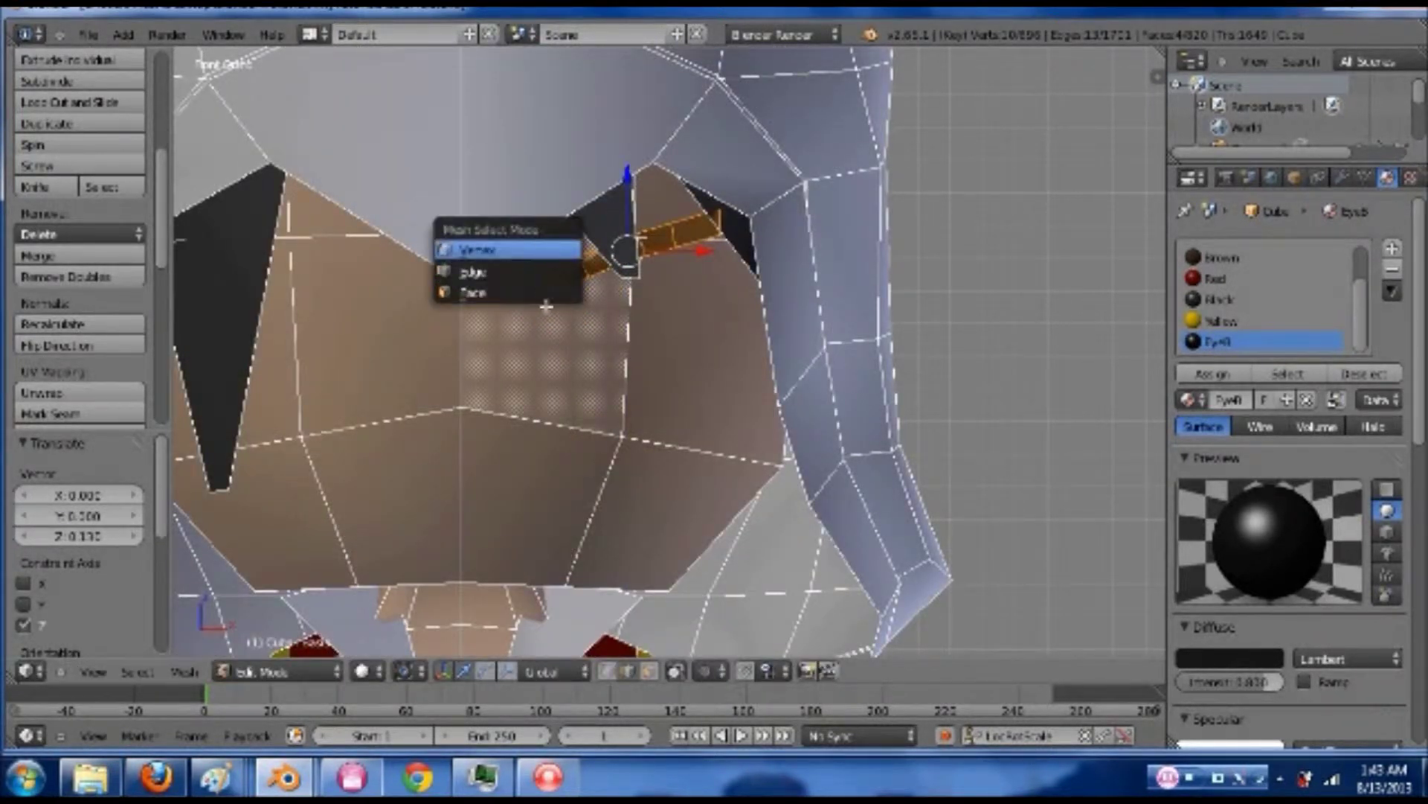
click(532, 248)
right_click(536, 275)
key(z)
right_click(531, 268)
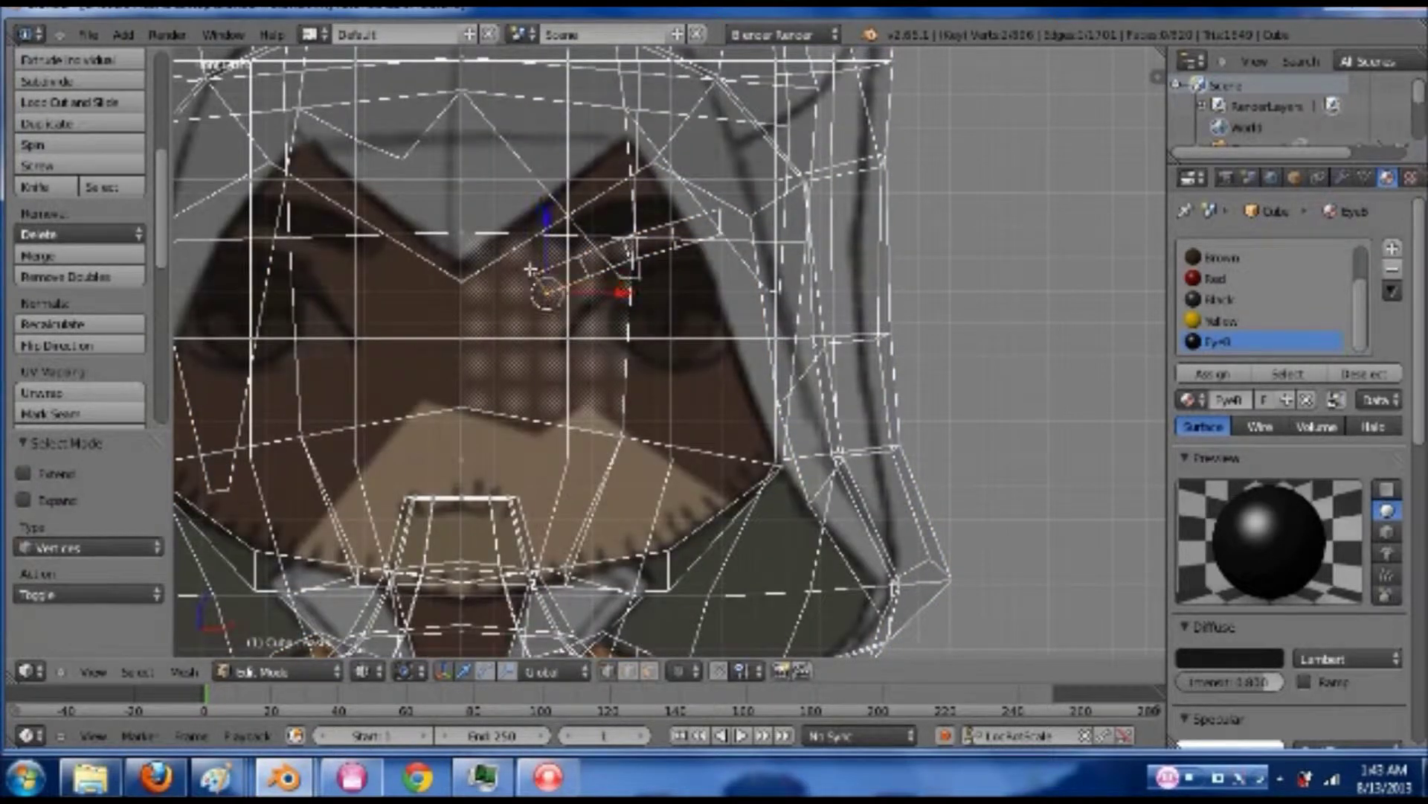
right_click(538, 273)
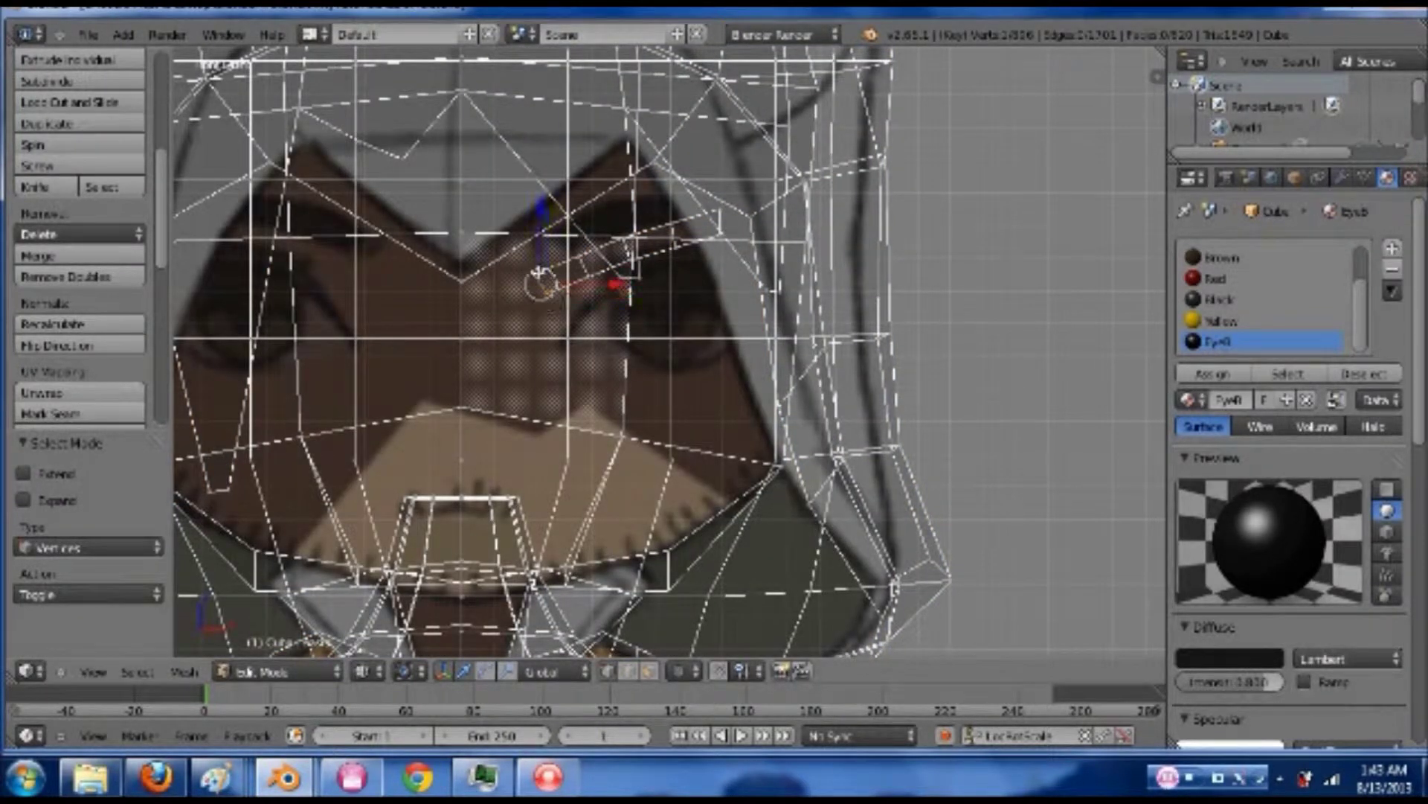
key(g)
click(584, 308)
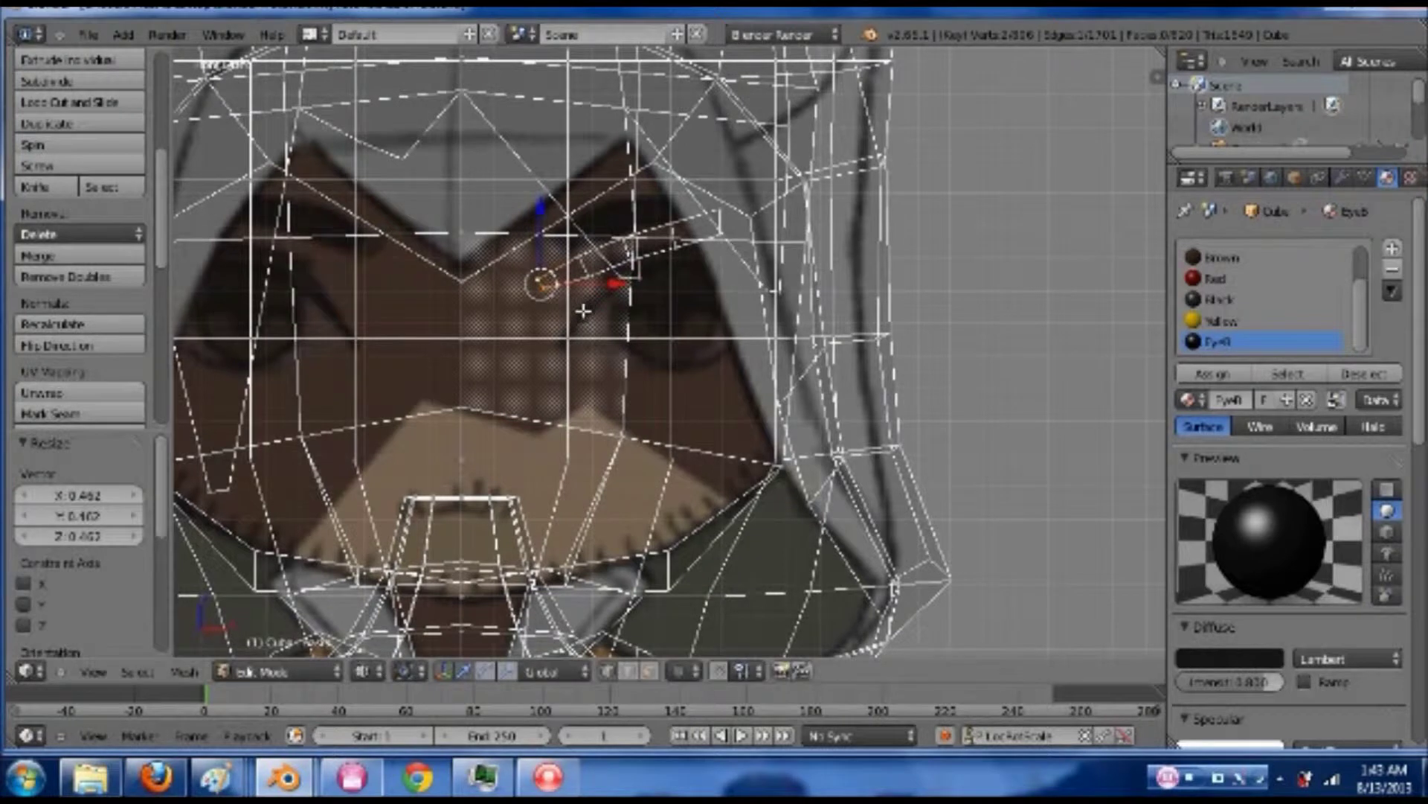
key(g)
click(616, 366)
- Move the vertex pair beside the eyebrow's inner end 0.045 along X and -0.032 along Z to straighten the downward bend
right_click(587, 265)
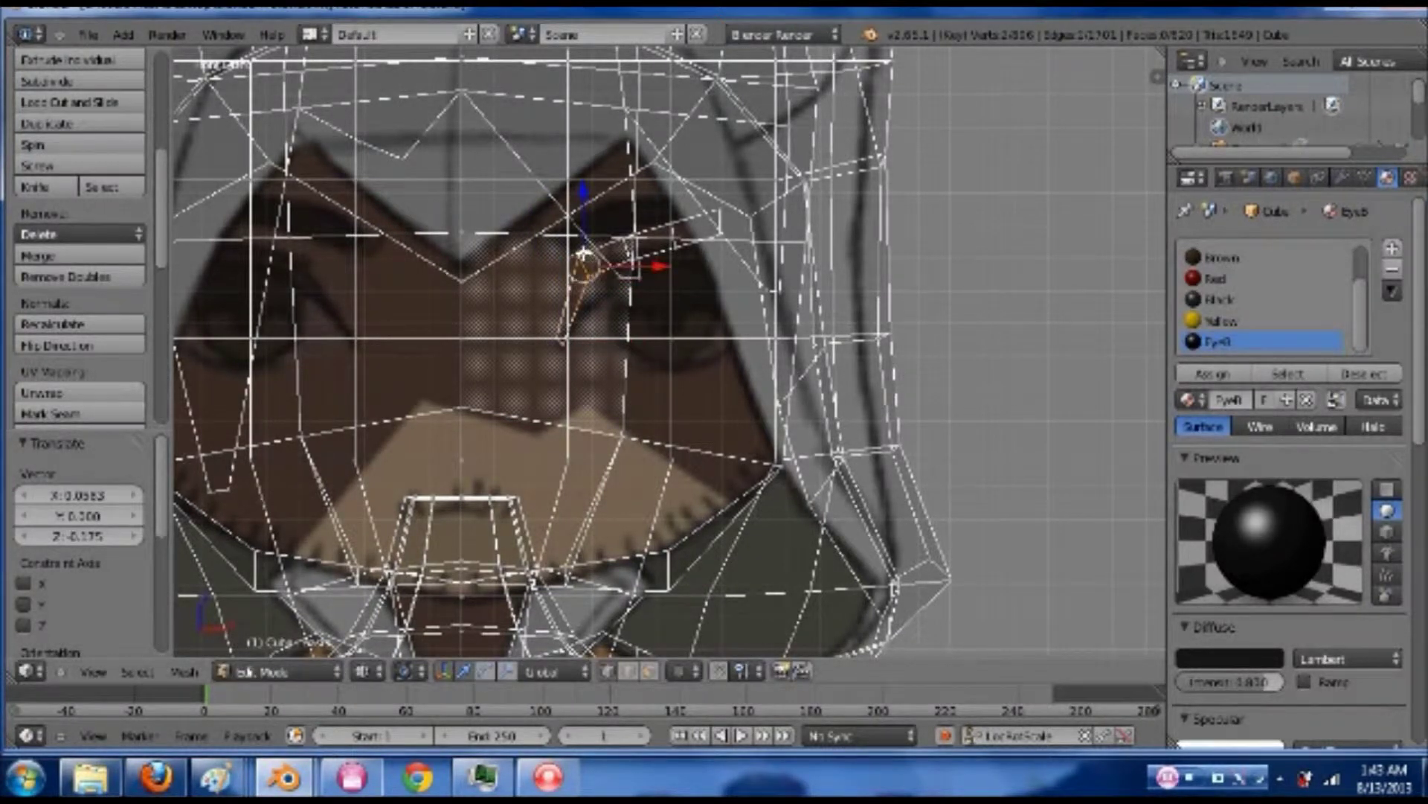
key(g)
click(604, 264)
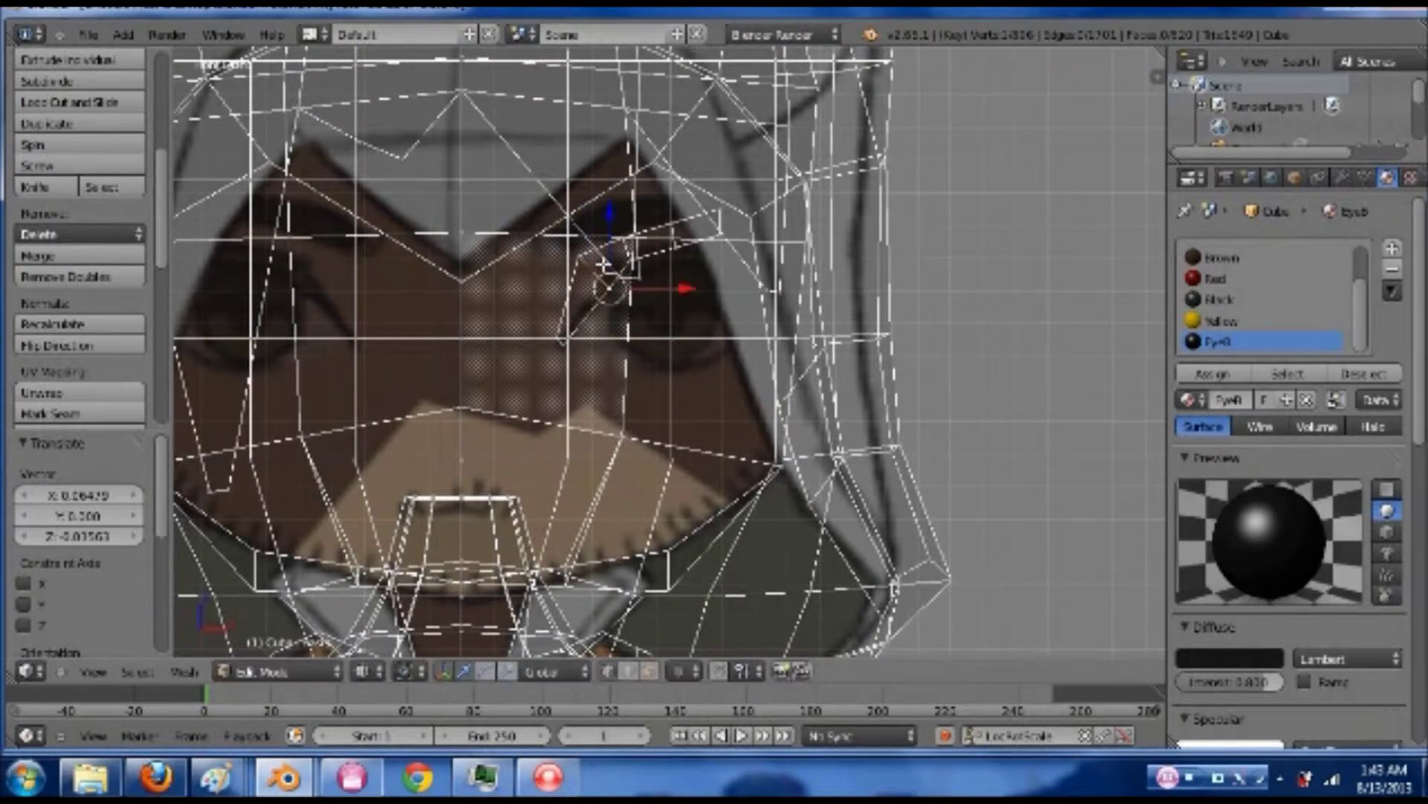
right_click(586, 259)
right_click(585, 258)
right_click(585, 258)
right_click(584, 256)
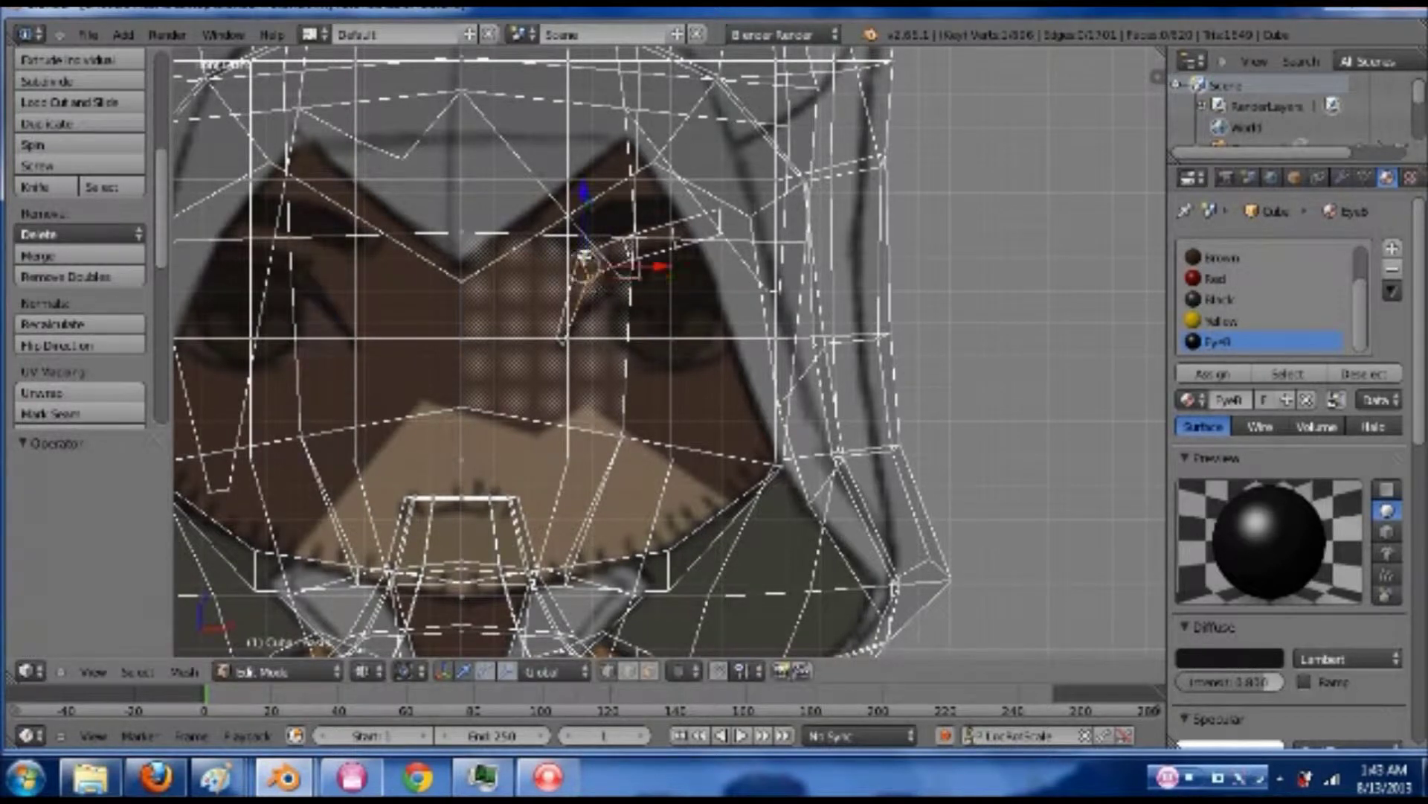
key(g)
click(599, 272)
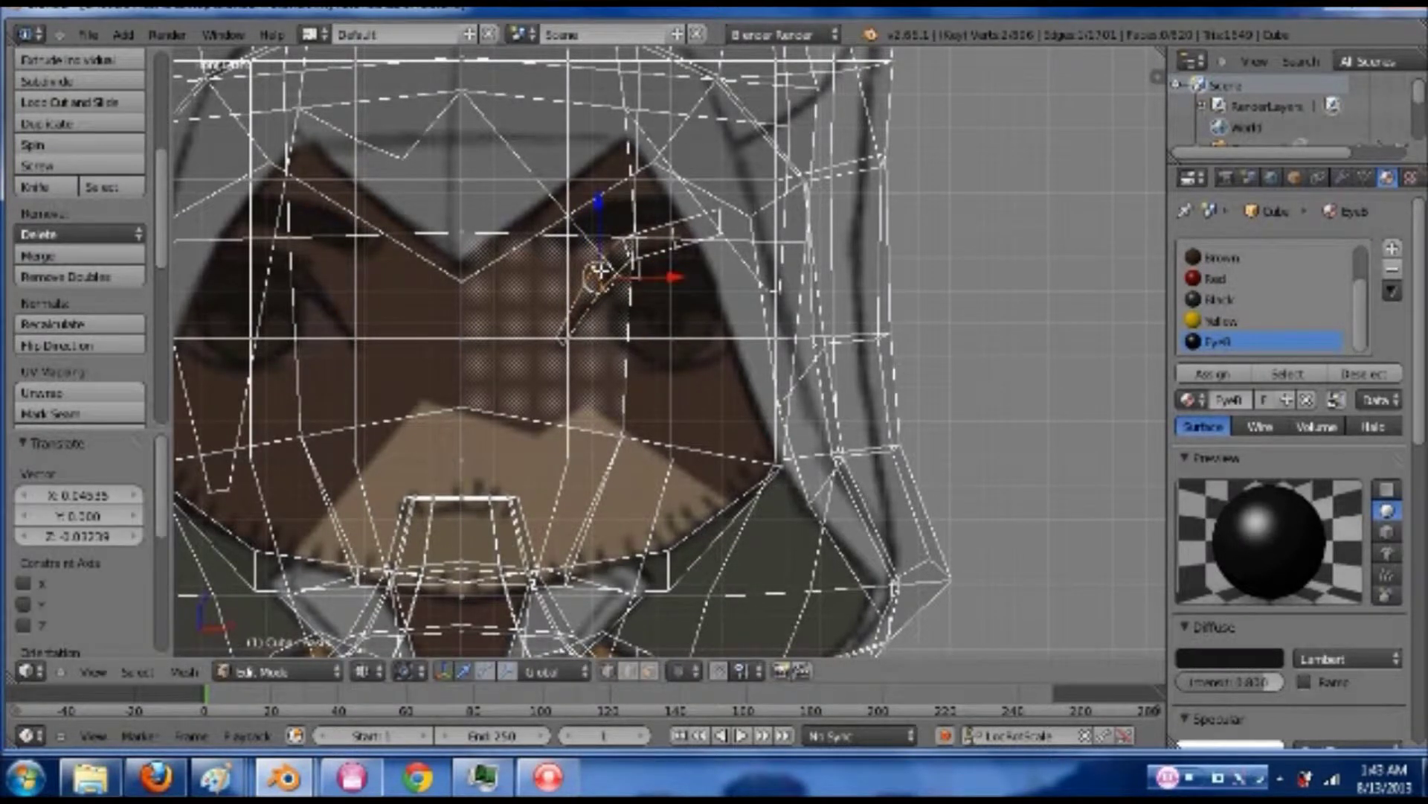
- Select the whole linked eyebrow strip and rotate it about 2.07° around the Z axis to follow the face
key(z)
scroll(600, 280, down, 1)
middle_drag(693, 345, 616, 331)
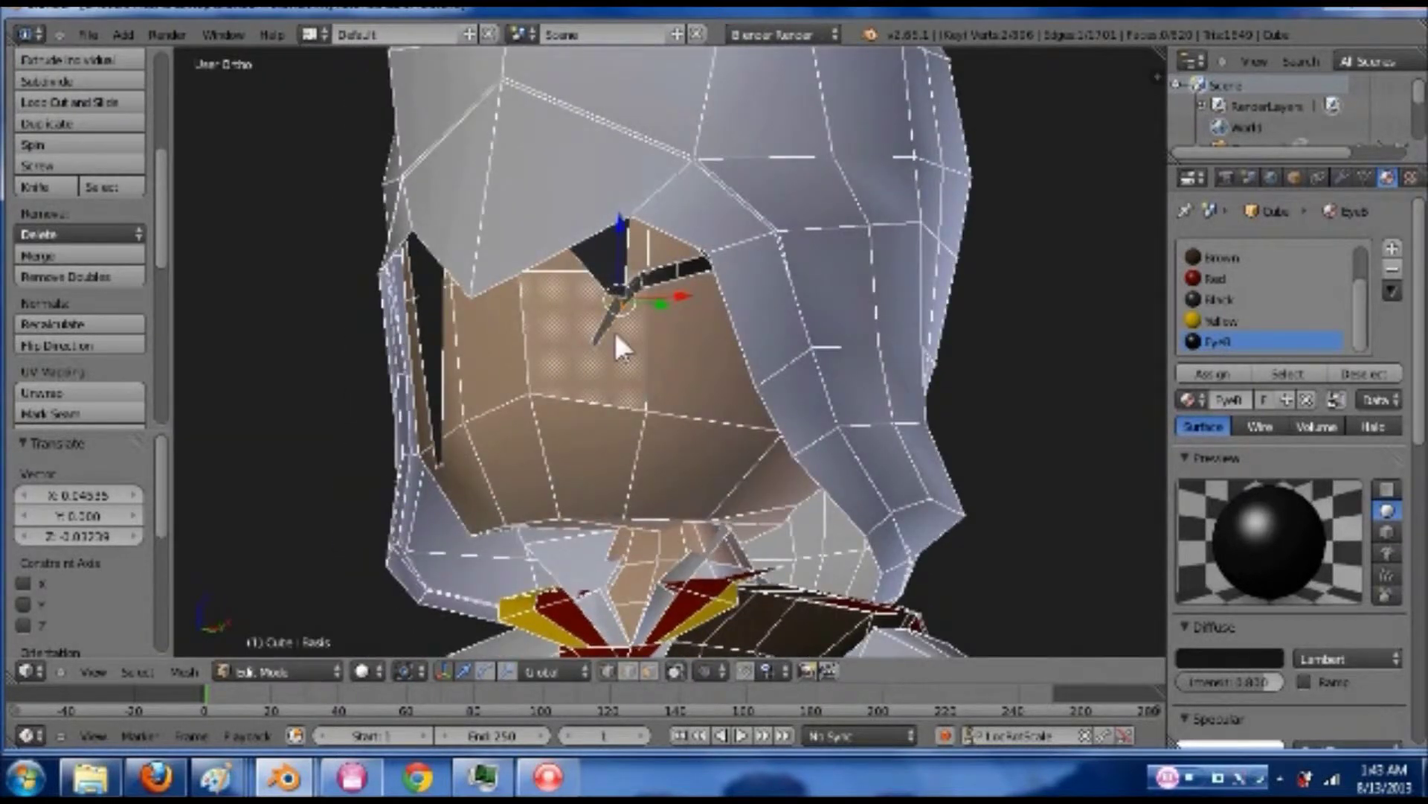
key(Tab)
middle_drag(693, 381, 770, 382)
key(Tab)
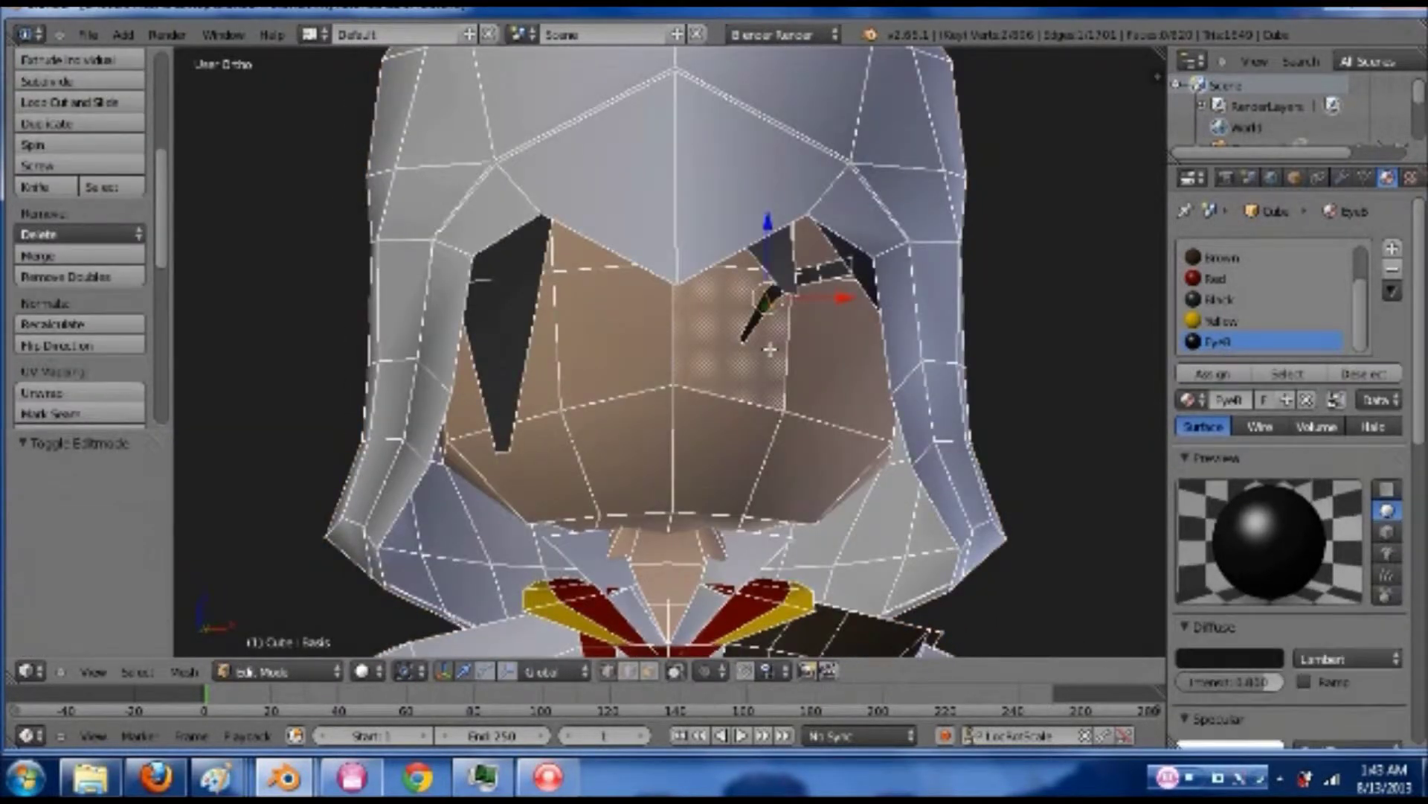
key(ctrl+l)
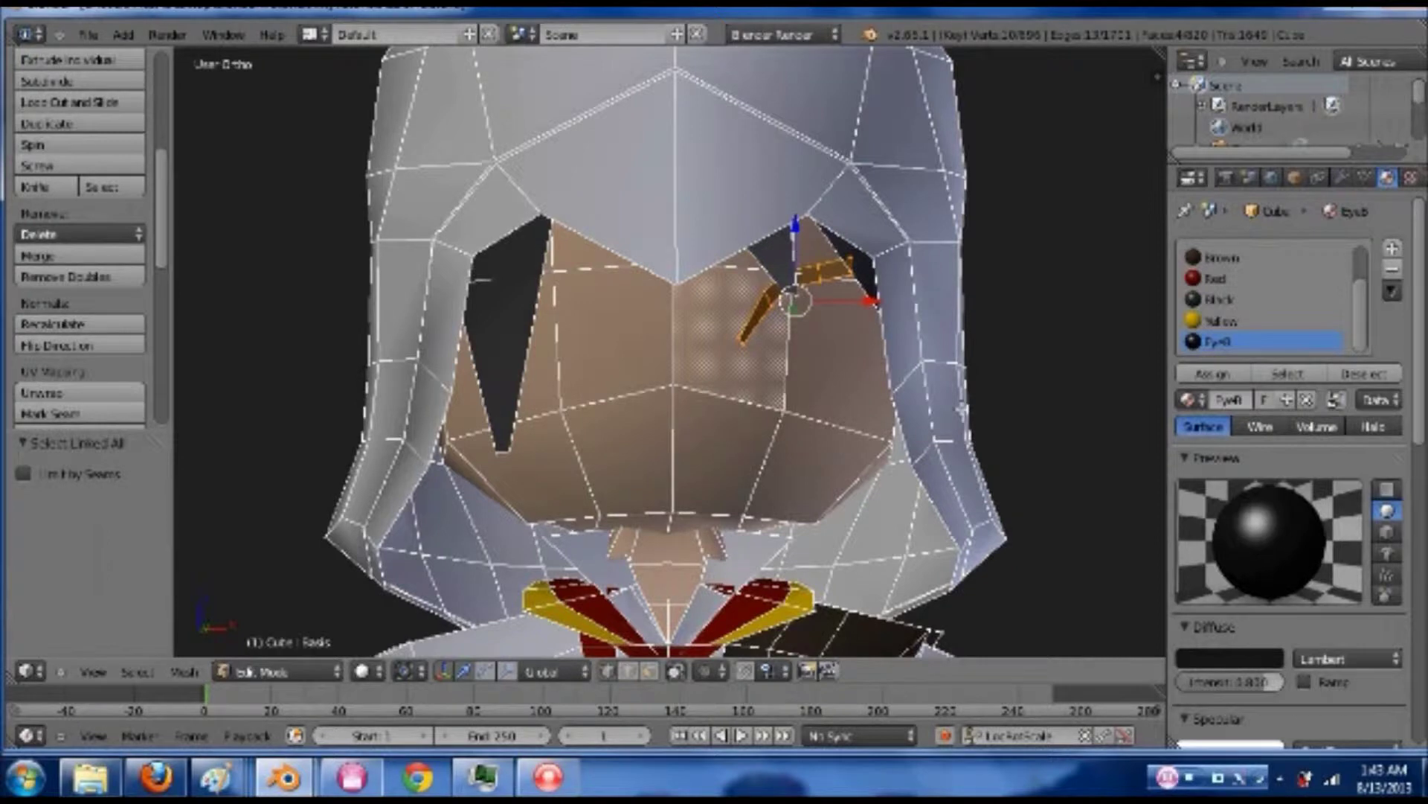
key(r)
key(z)
click(962, 419)
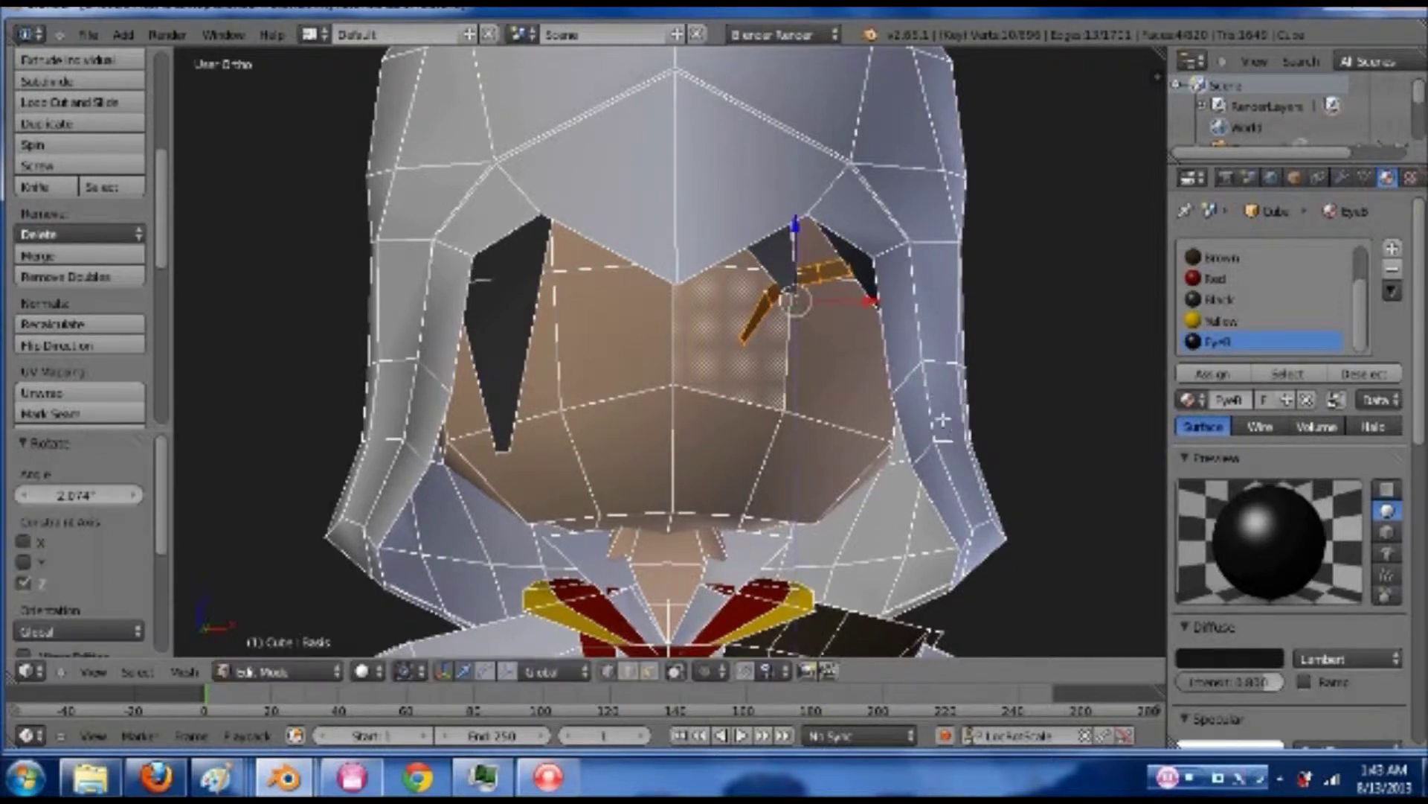
- Move the eyebrow strip -0.018 along Y so it sits in front of the face surface
middle_drag(962, 419, 862, 417)
key(Tab)
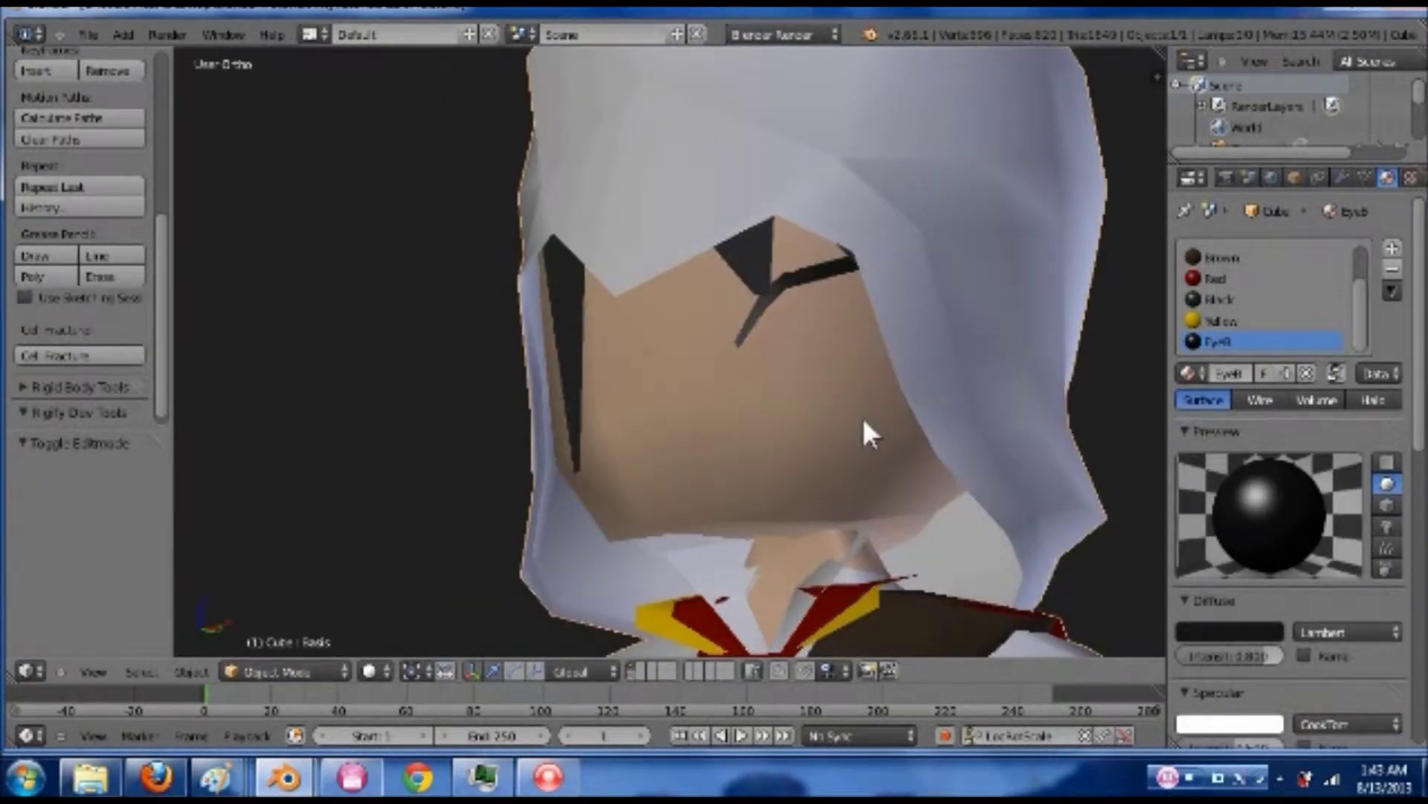
key(Tab)
key(g)
key(y)
click(836, 312)
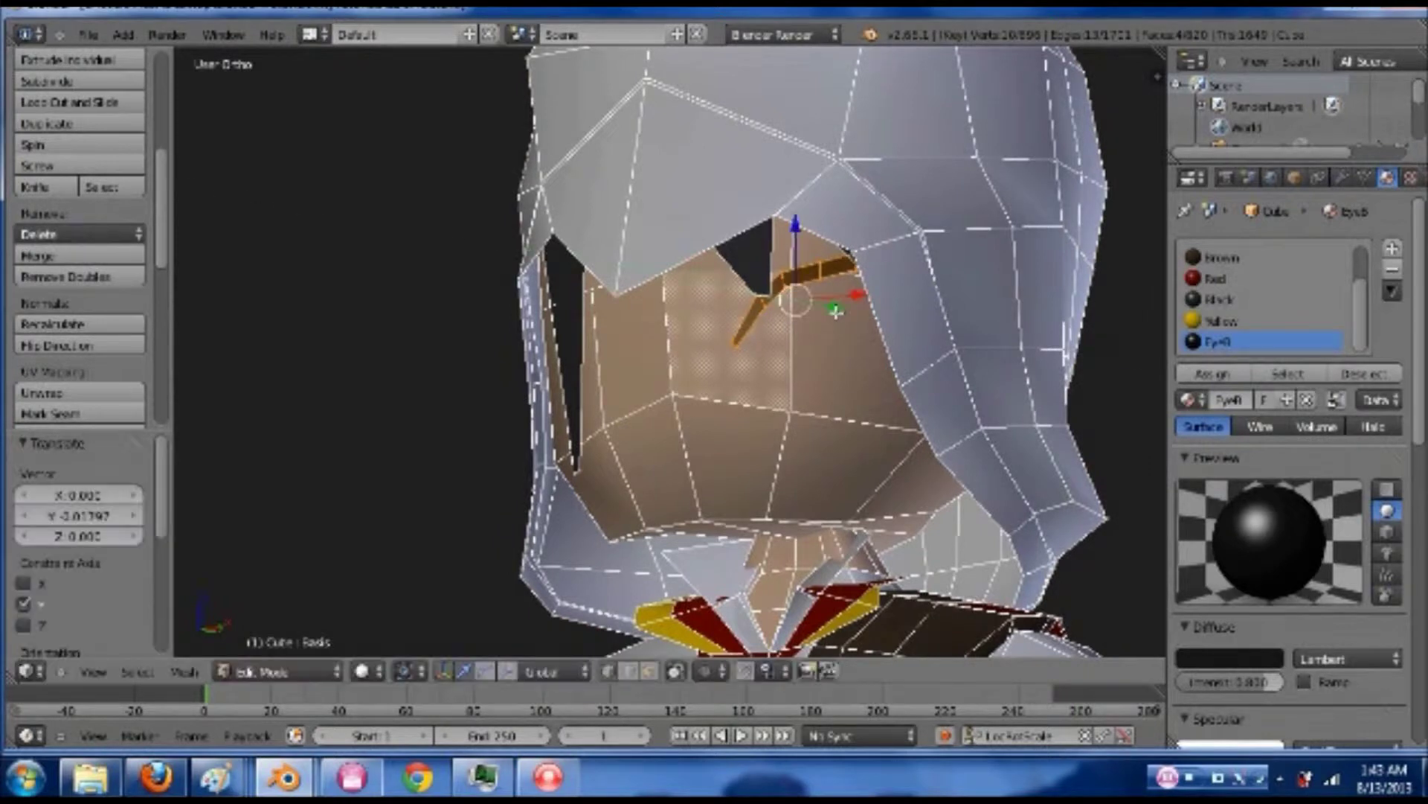
- Extrude the eyebrow's lower edge in front view, offset 0.135 along X and -0.214 along Z, to start the eye
key(Tab)
key(KP_1)
key(Tab)
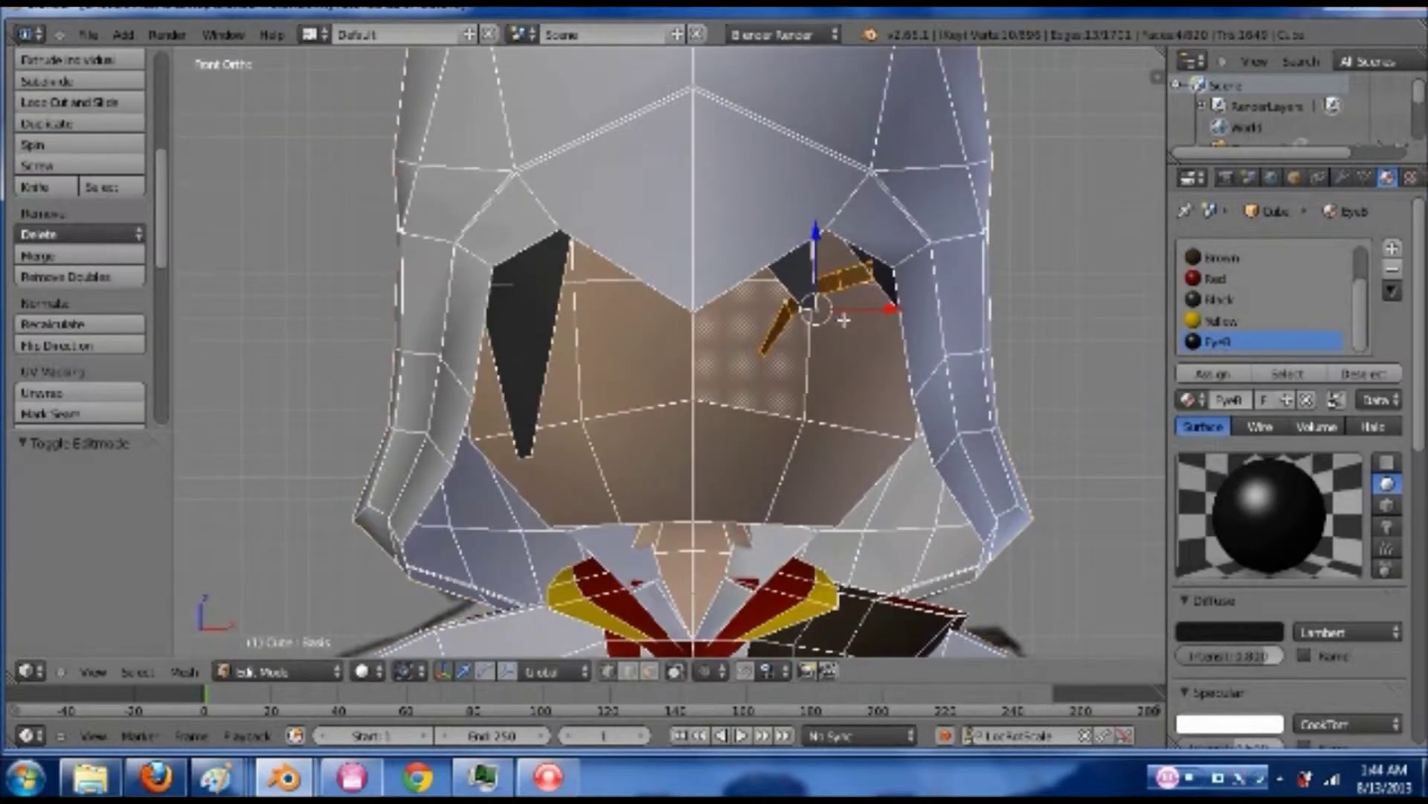
scroll(839, 387, up, 2)
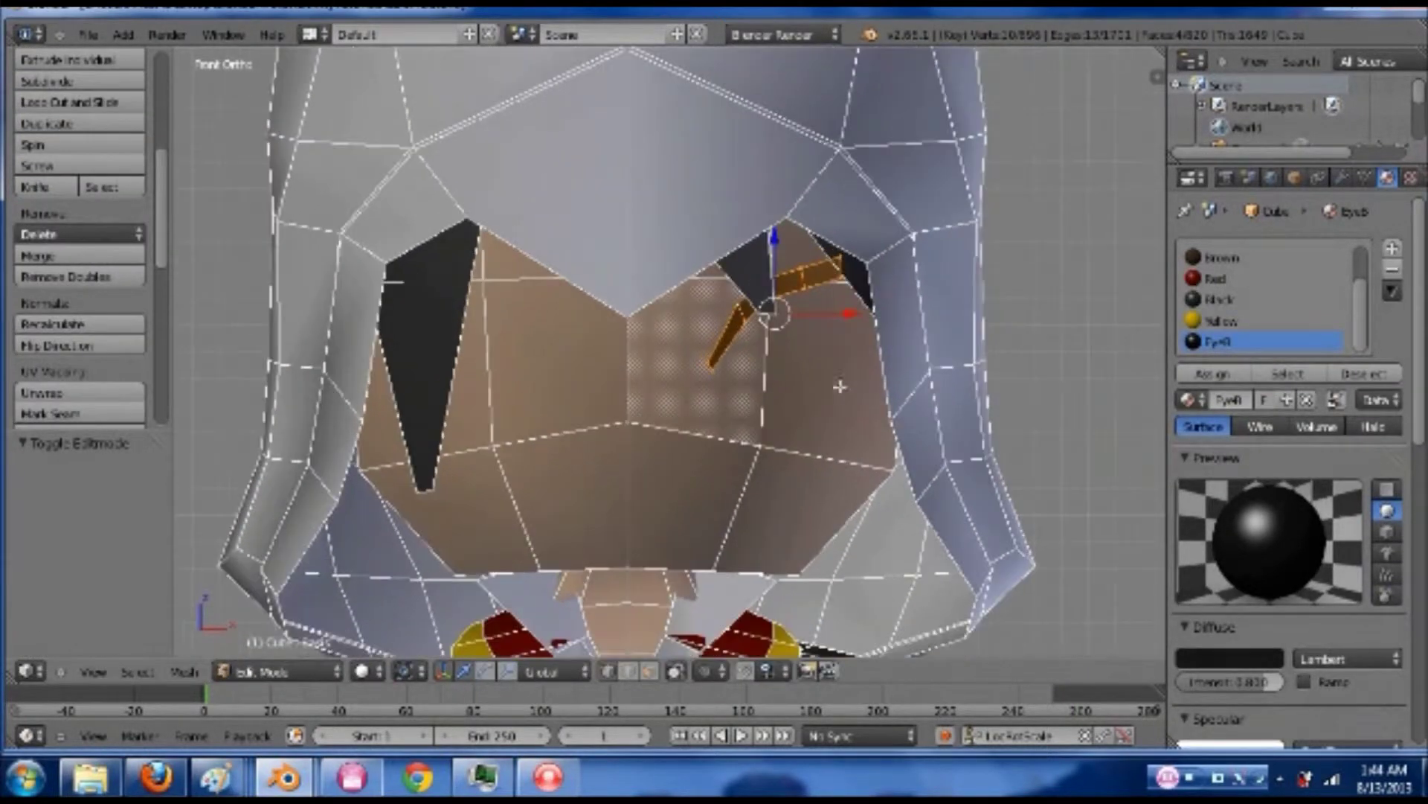
alt+right_click(732, 346)
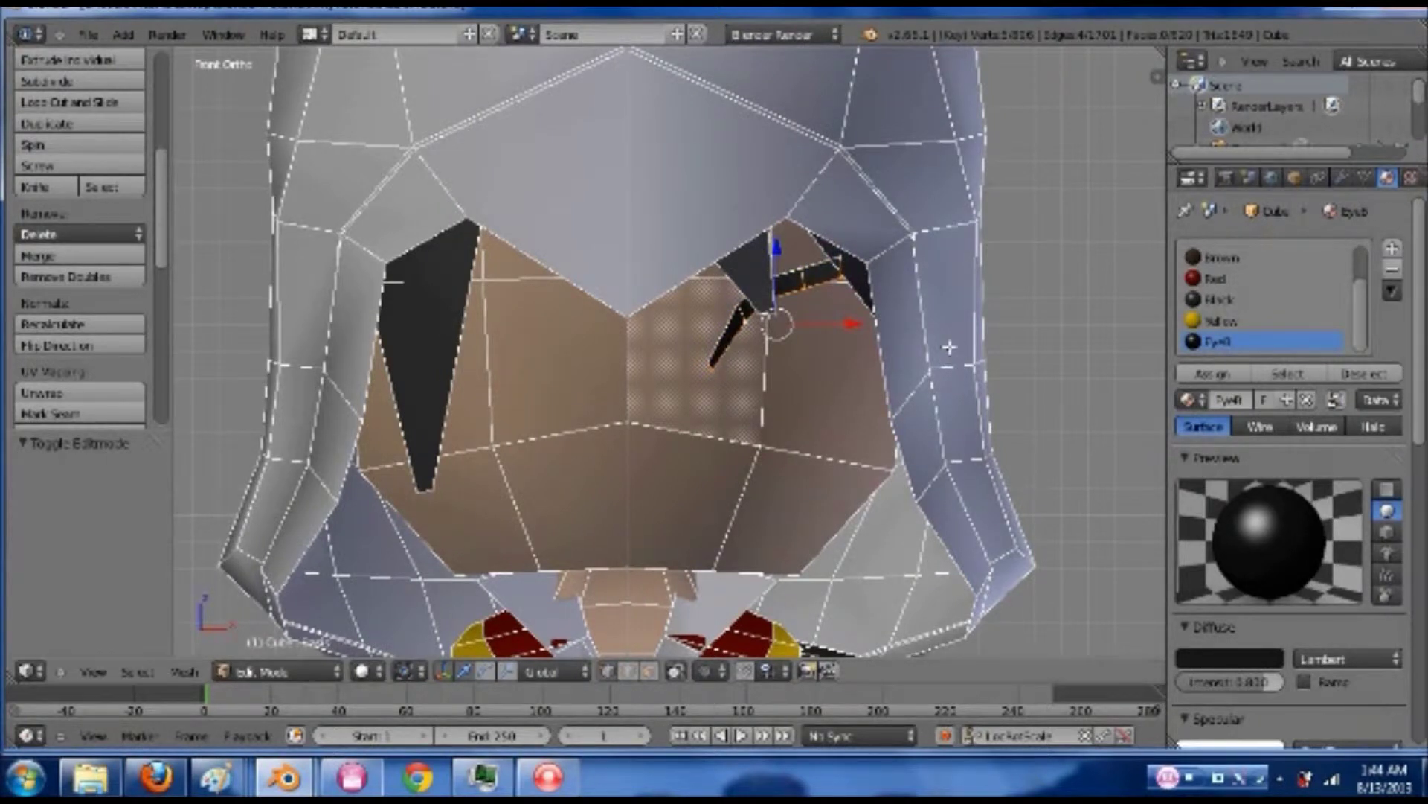
key(e)
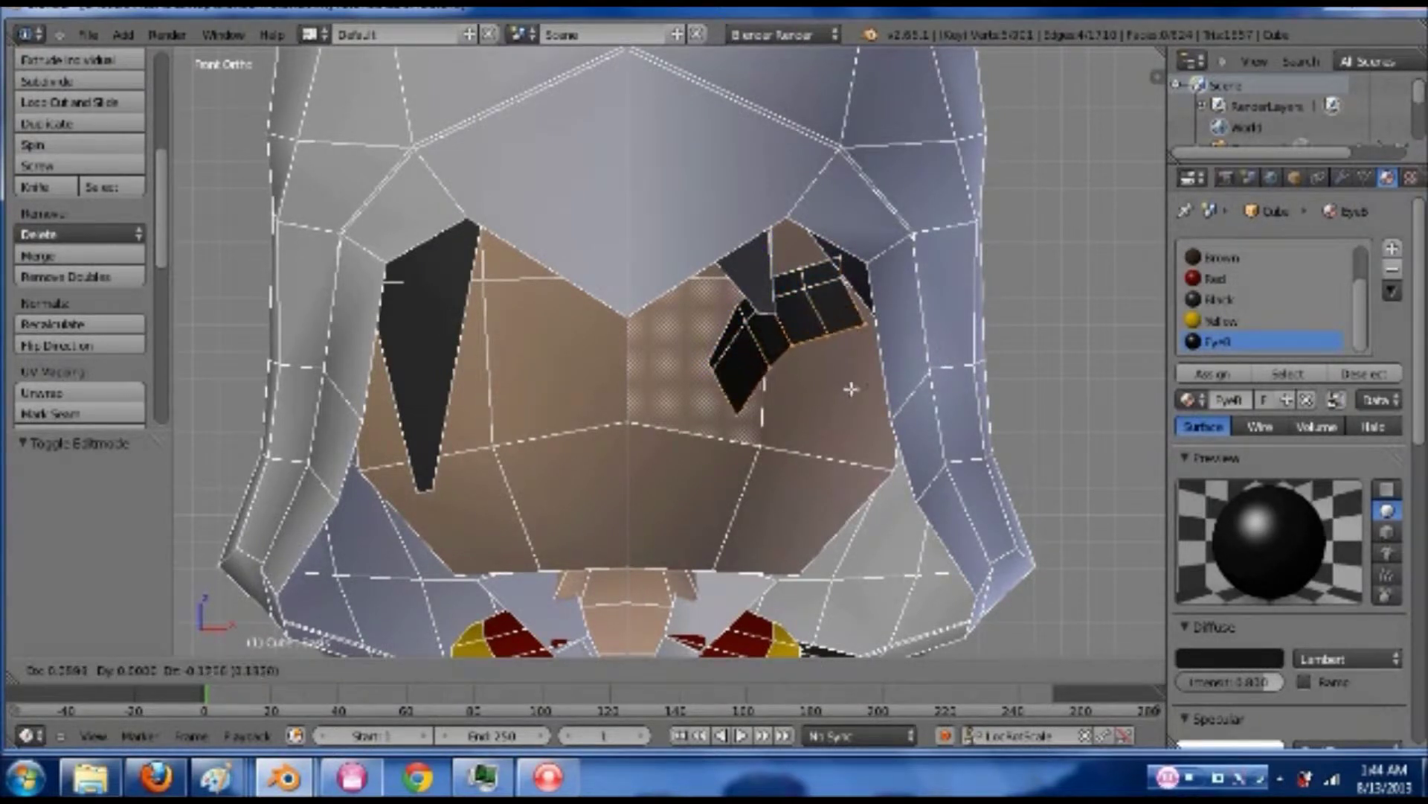
click(866, 400)
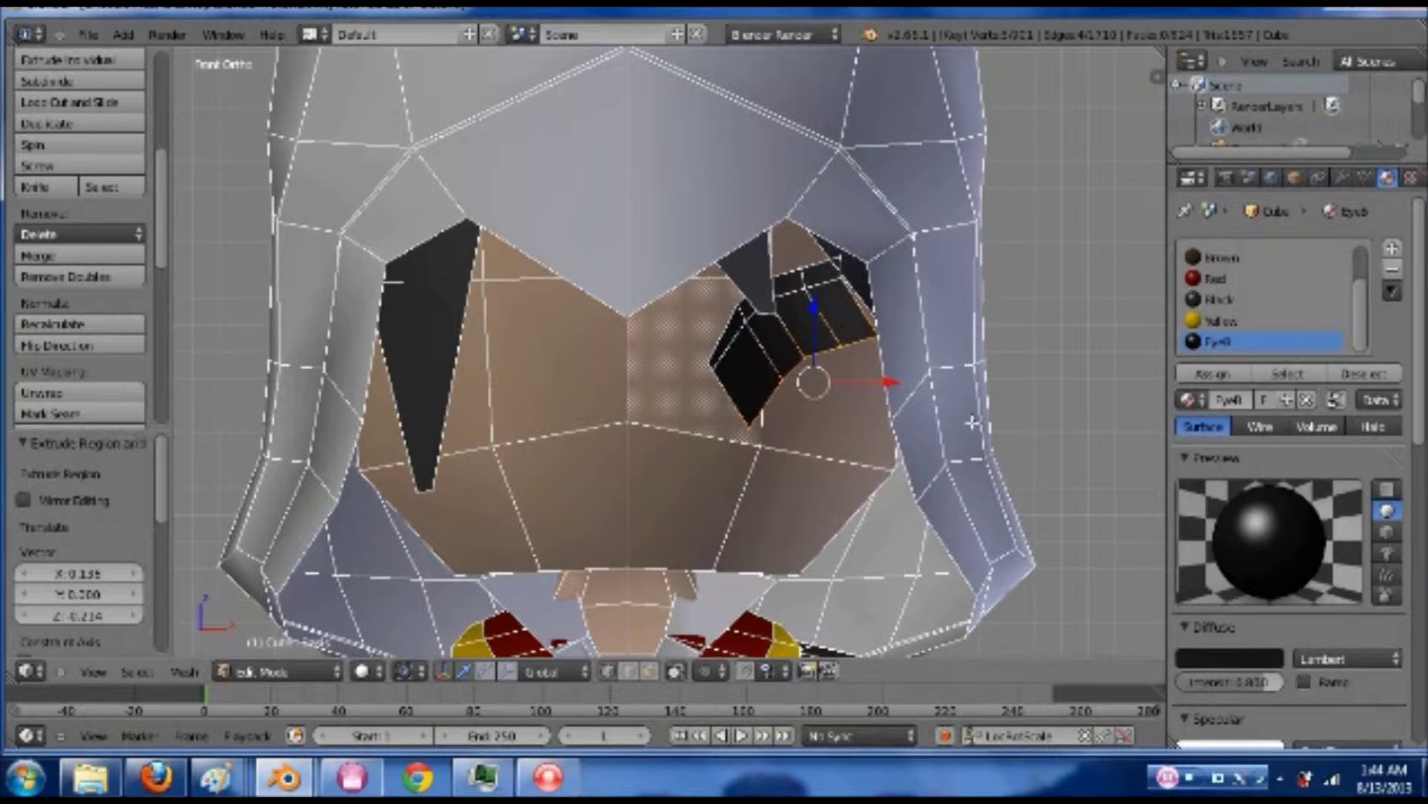
key(s)
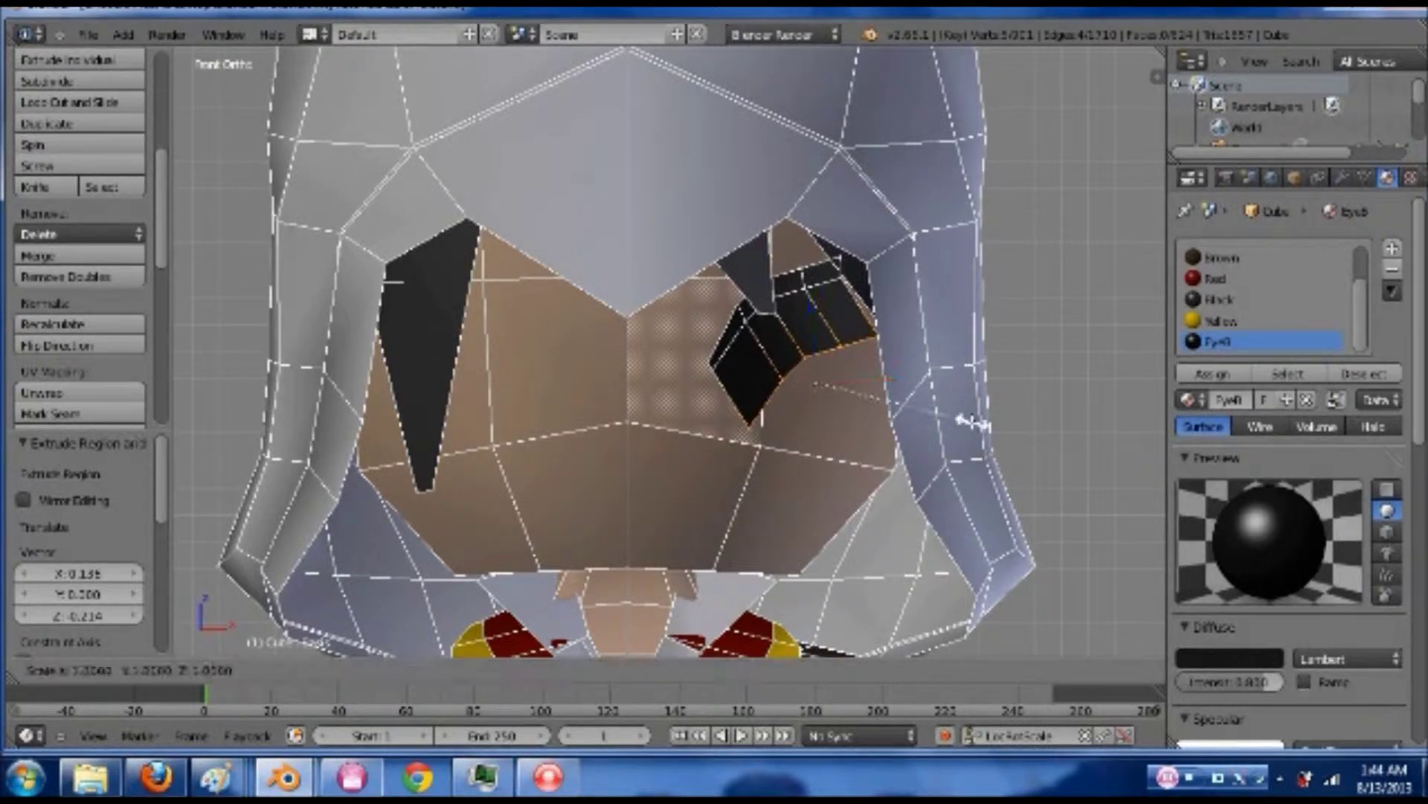
key(shift+y)
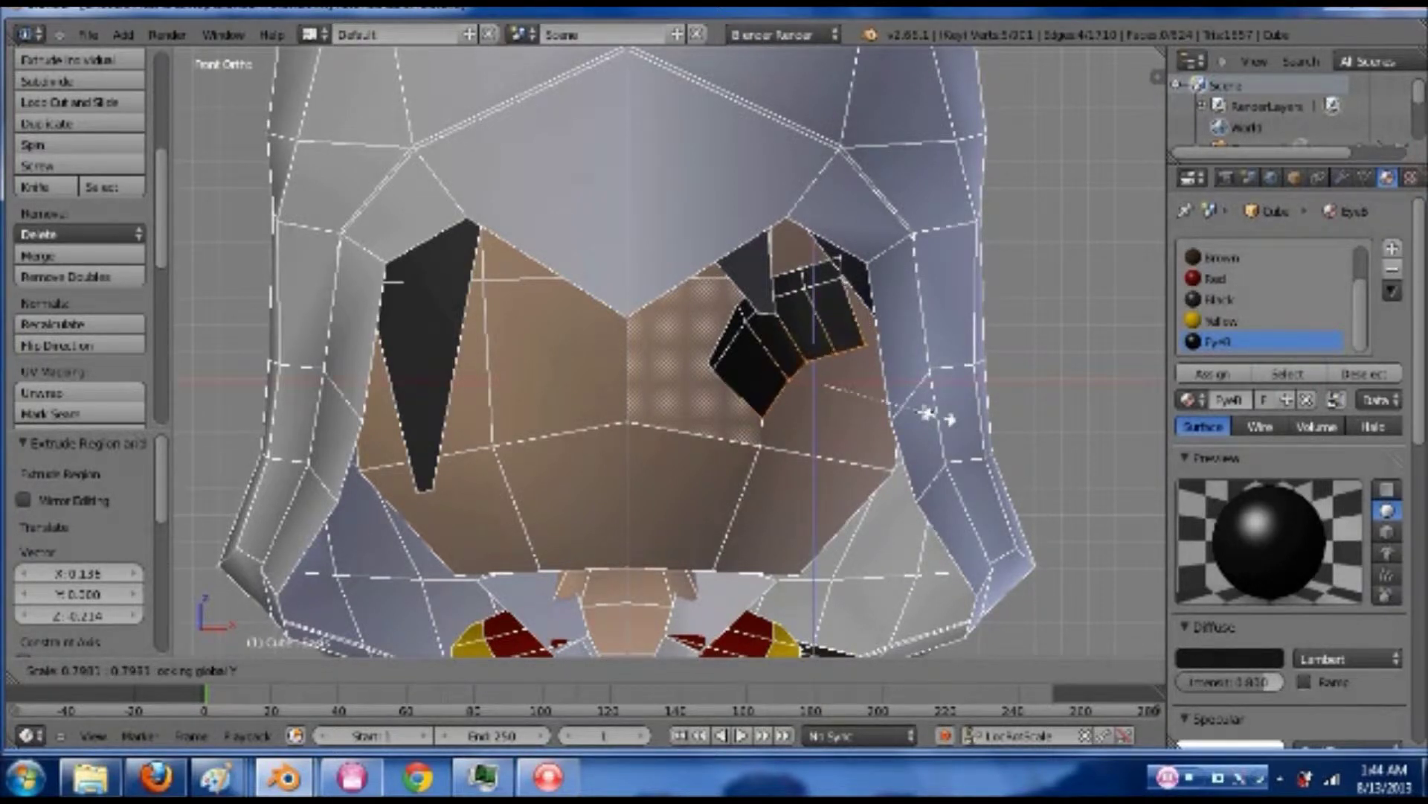
click(1129, 328)
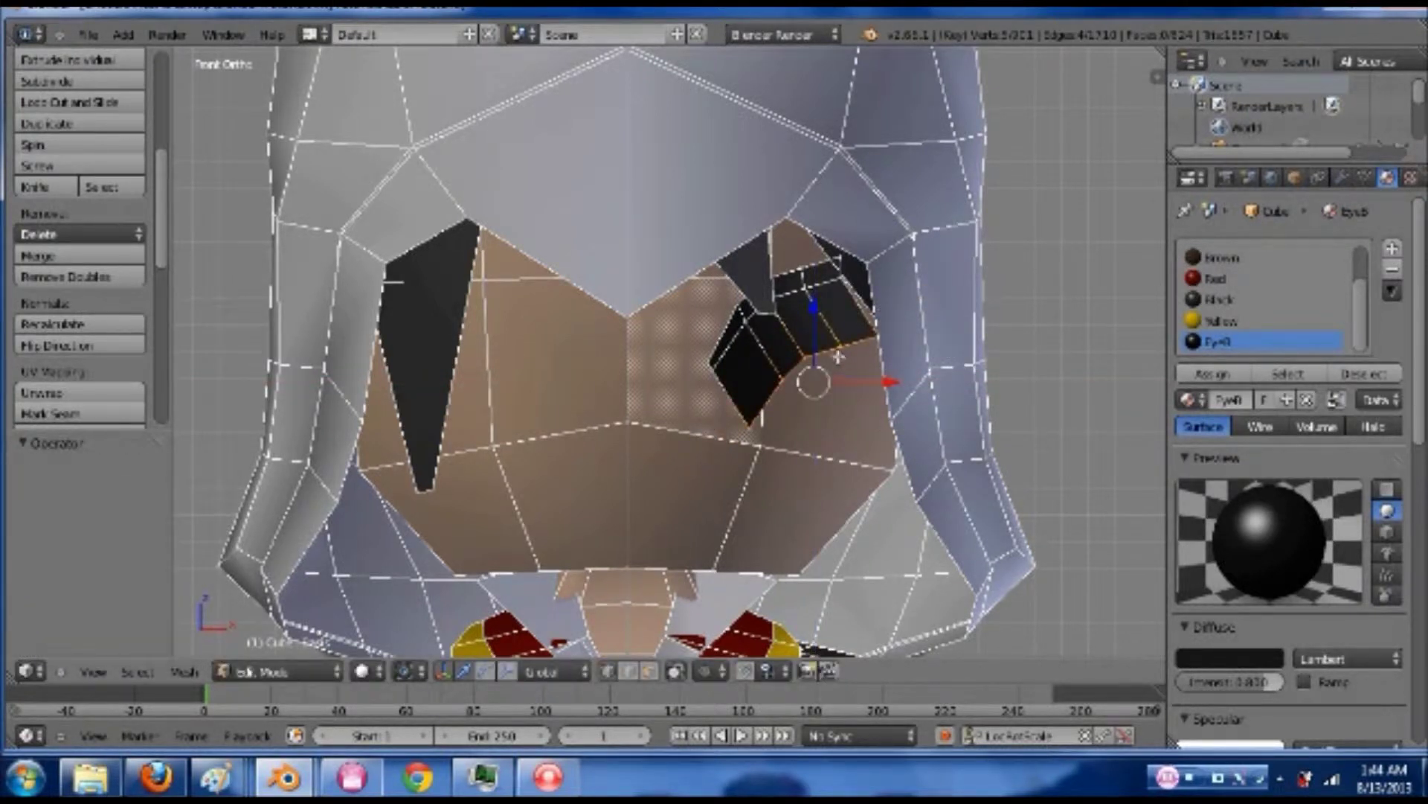
- Move the extruded lower edge 0.039 along X and -0.066 along Z, and further down toward the eye in the reference drawing
key(g)
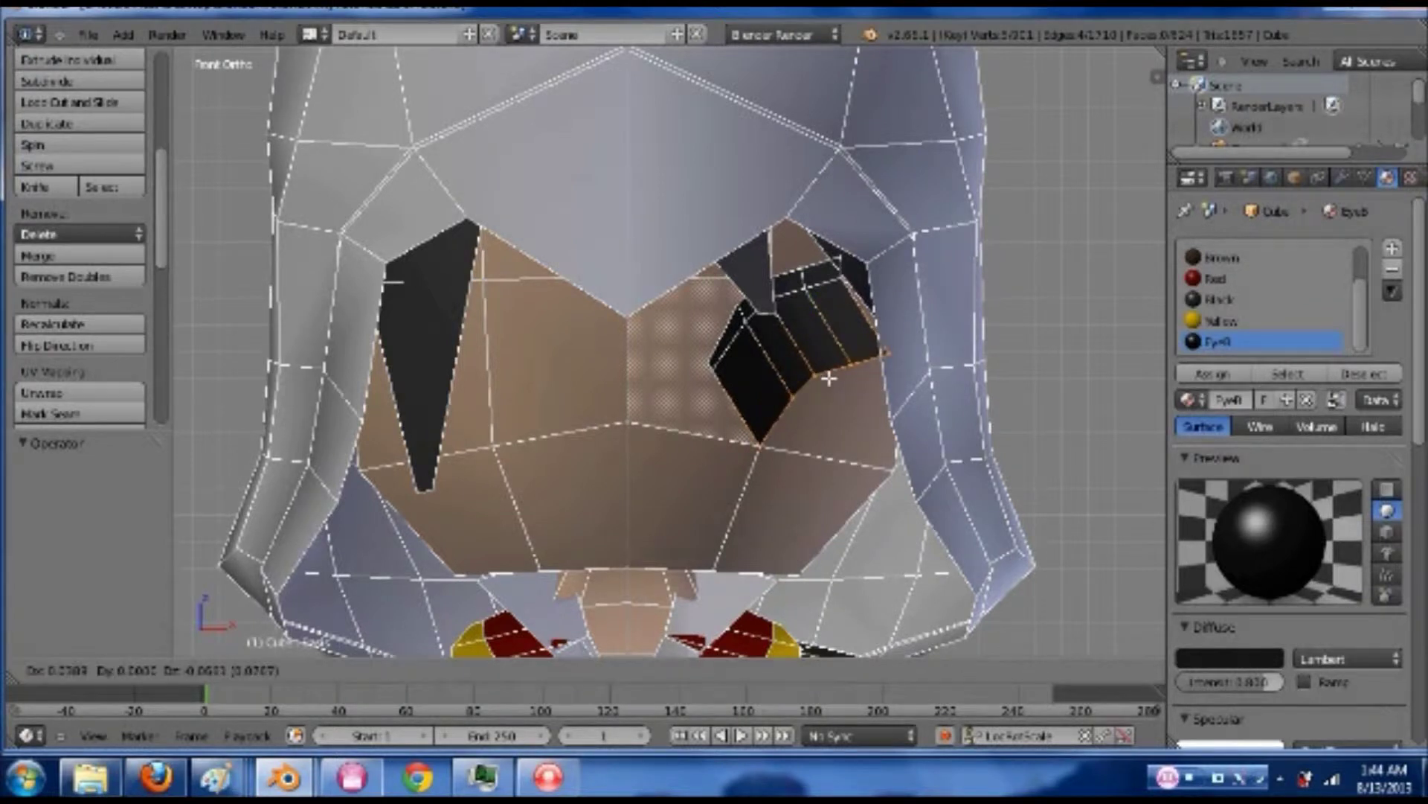
click(828, 379)
key(z)
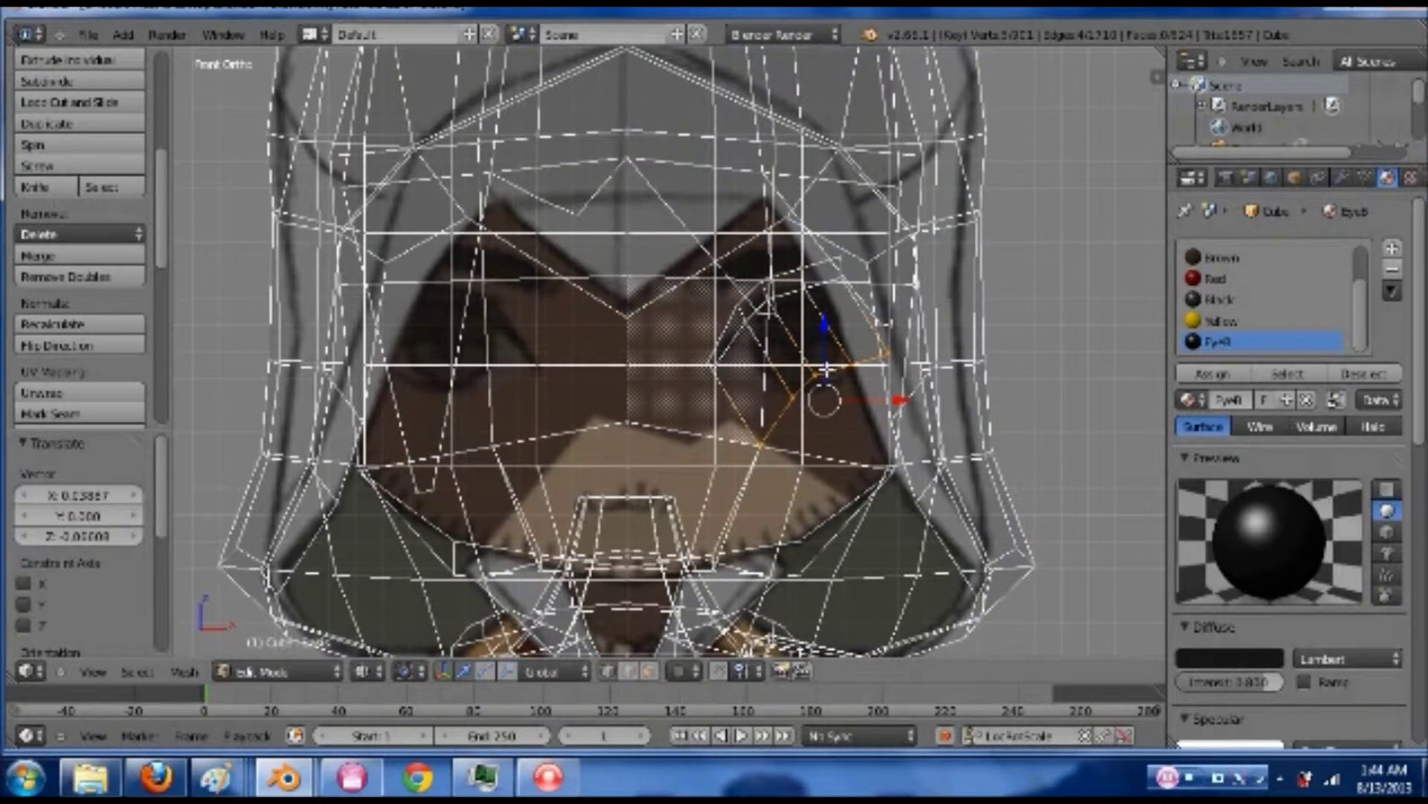
key(g)
click(828, 380)
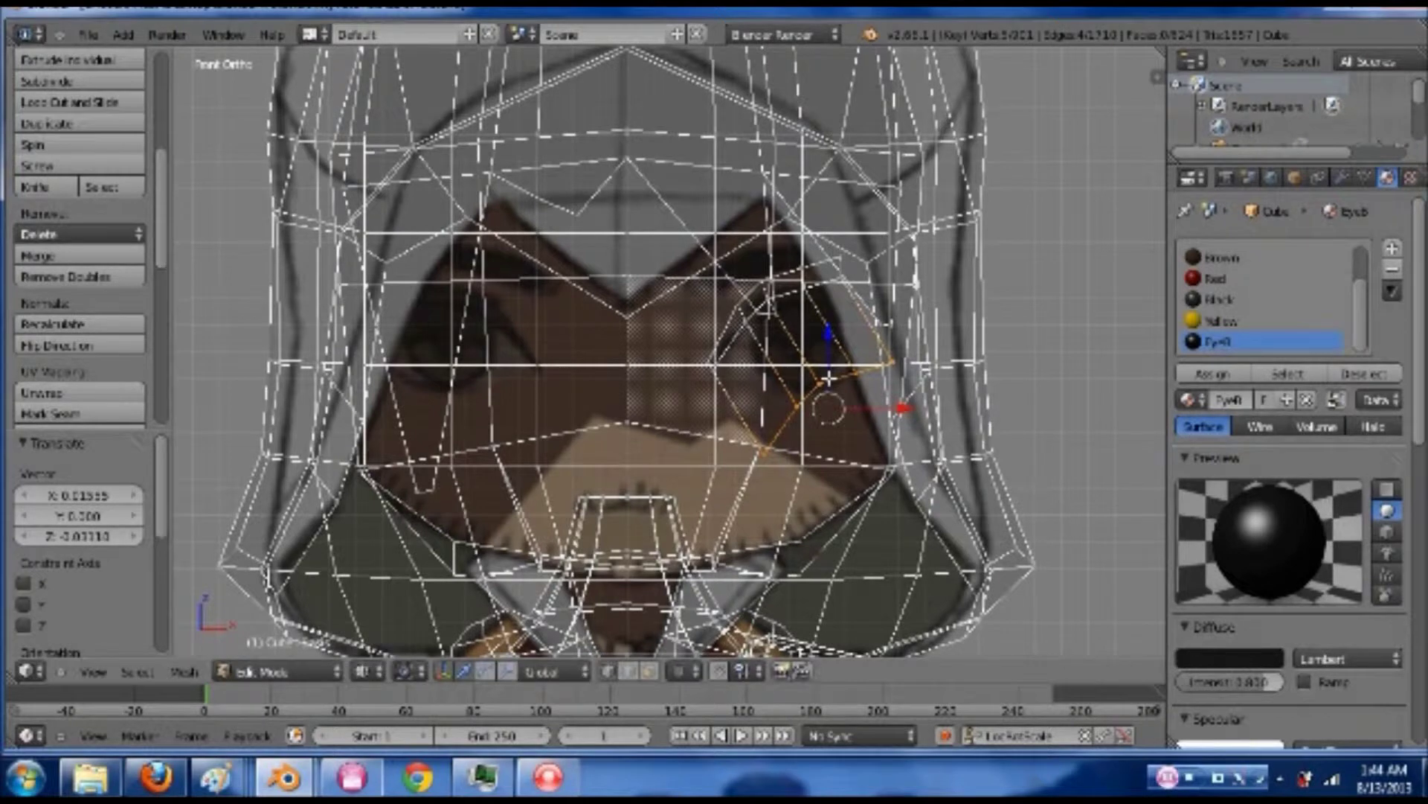
- Raise the lower edge's four outer vertices 0.062 along Z and shift its two end vertices -0.117 along X and 0.218 along Z
key(z)
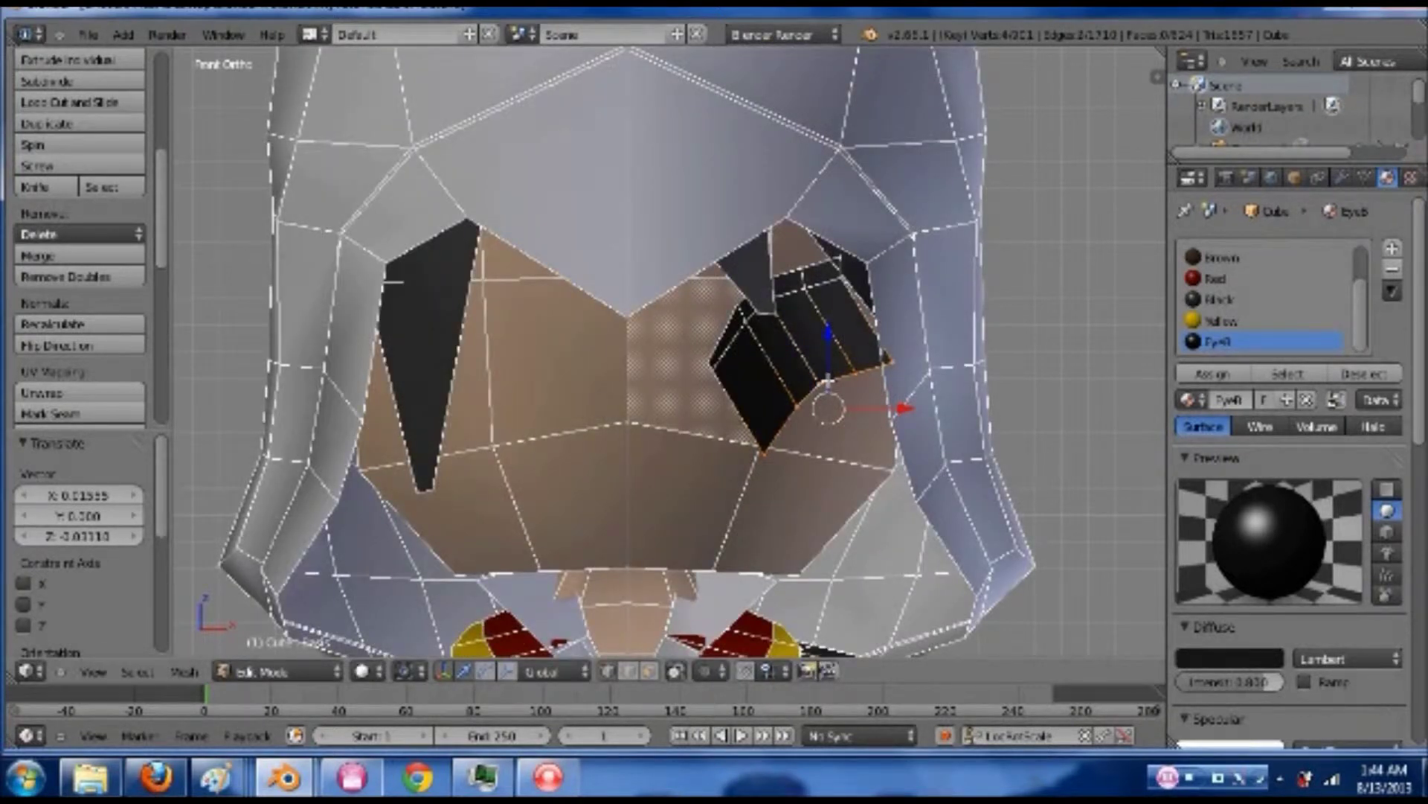
key(g)
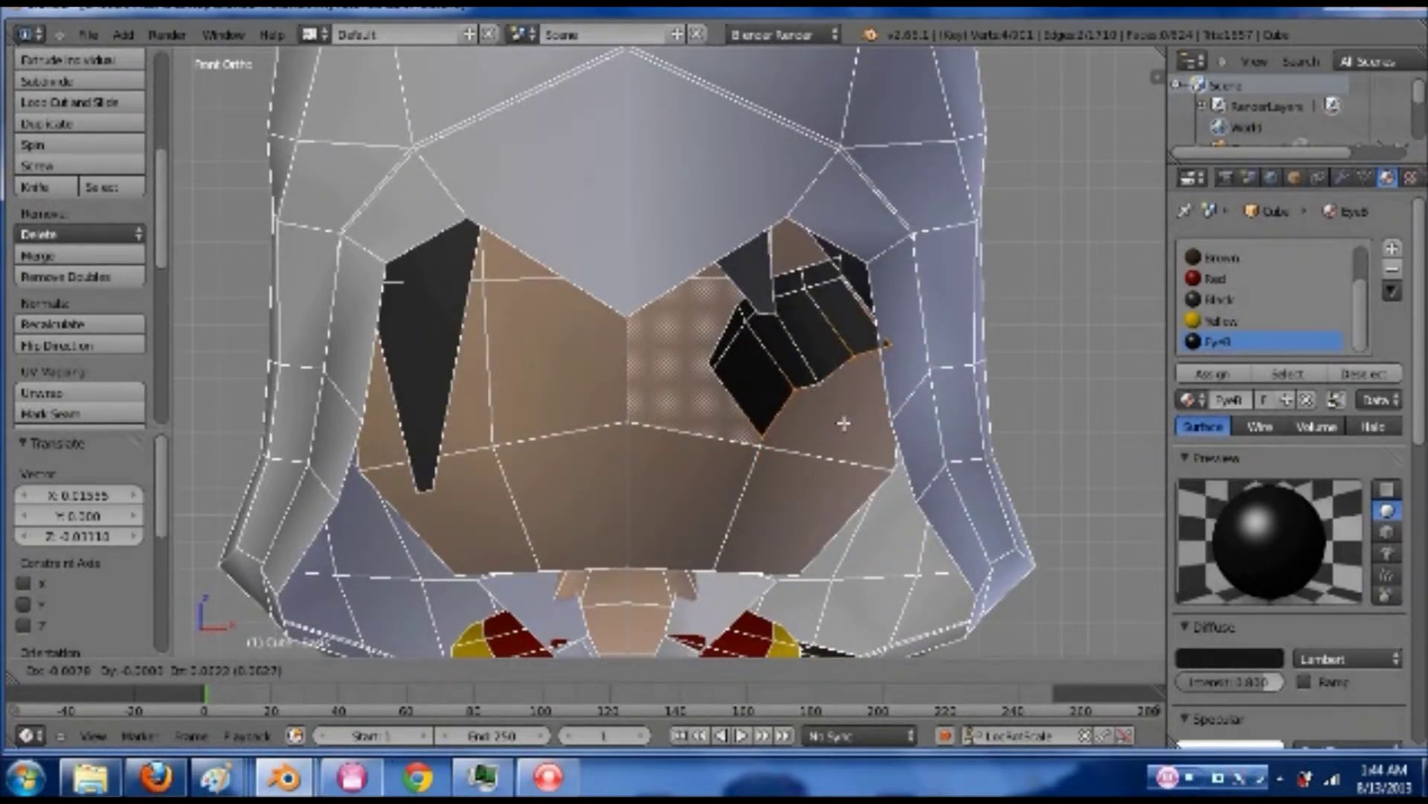
click(793, 400)
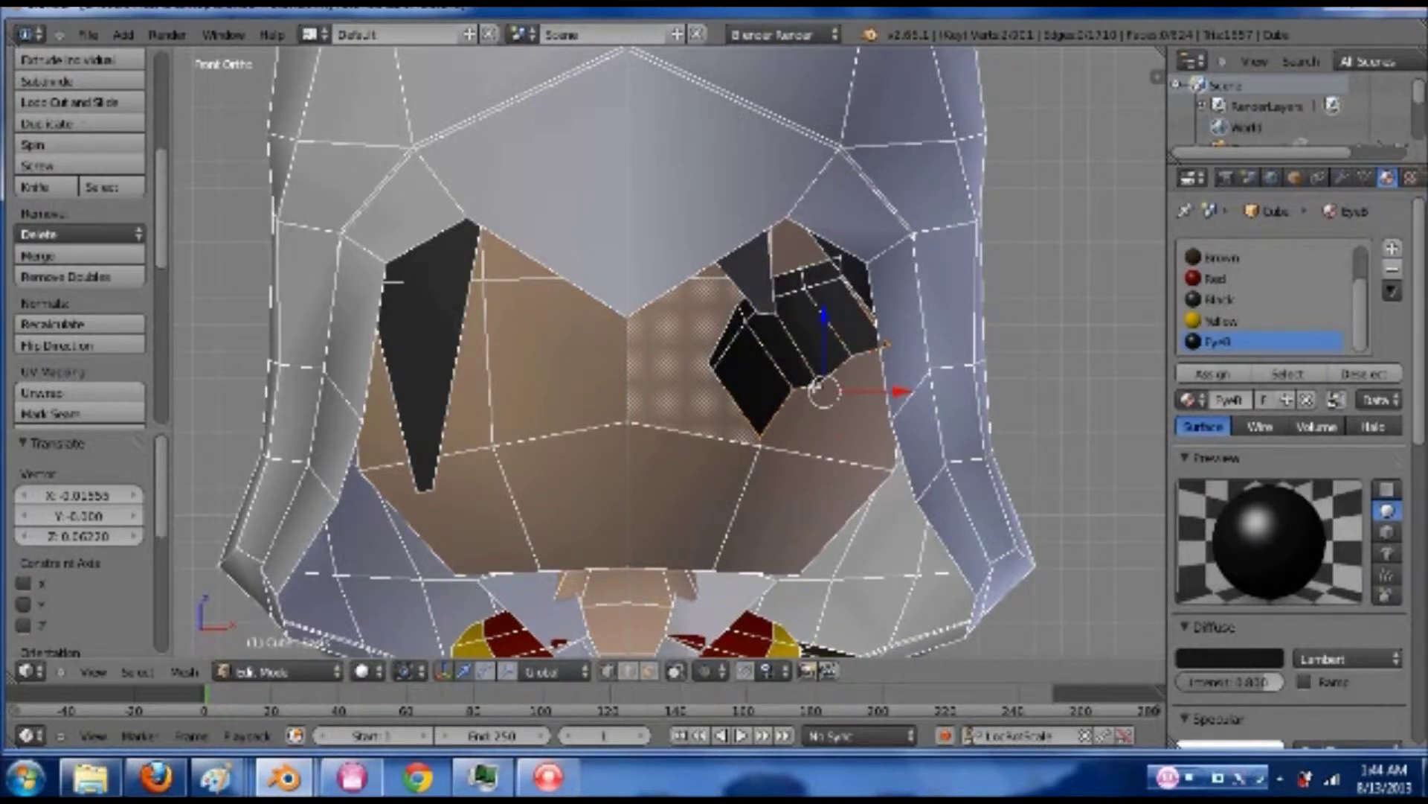
key(g)
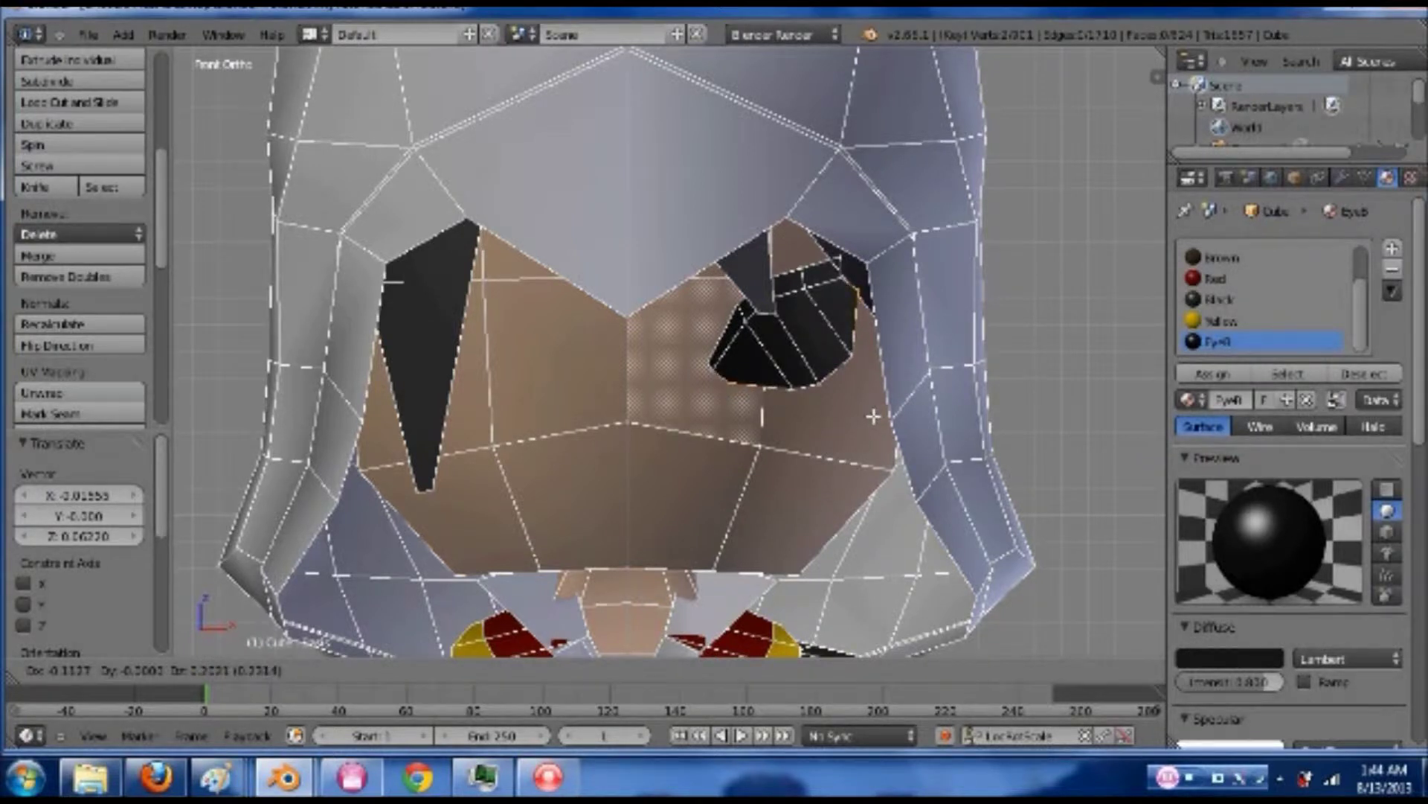
click(872, 416)
- Select three of the extruded eye faces below the eyebrow and create a material named EyeW in a new material slot
key(ctrl+Tab)
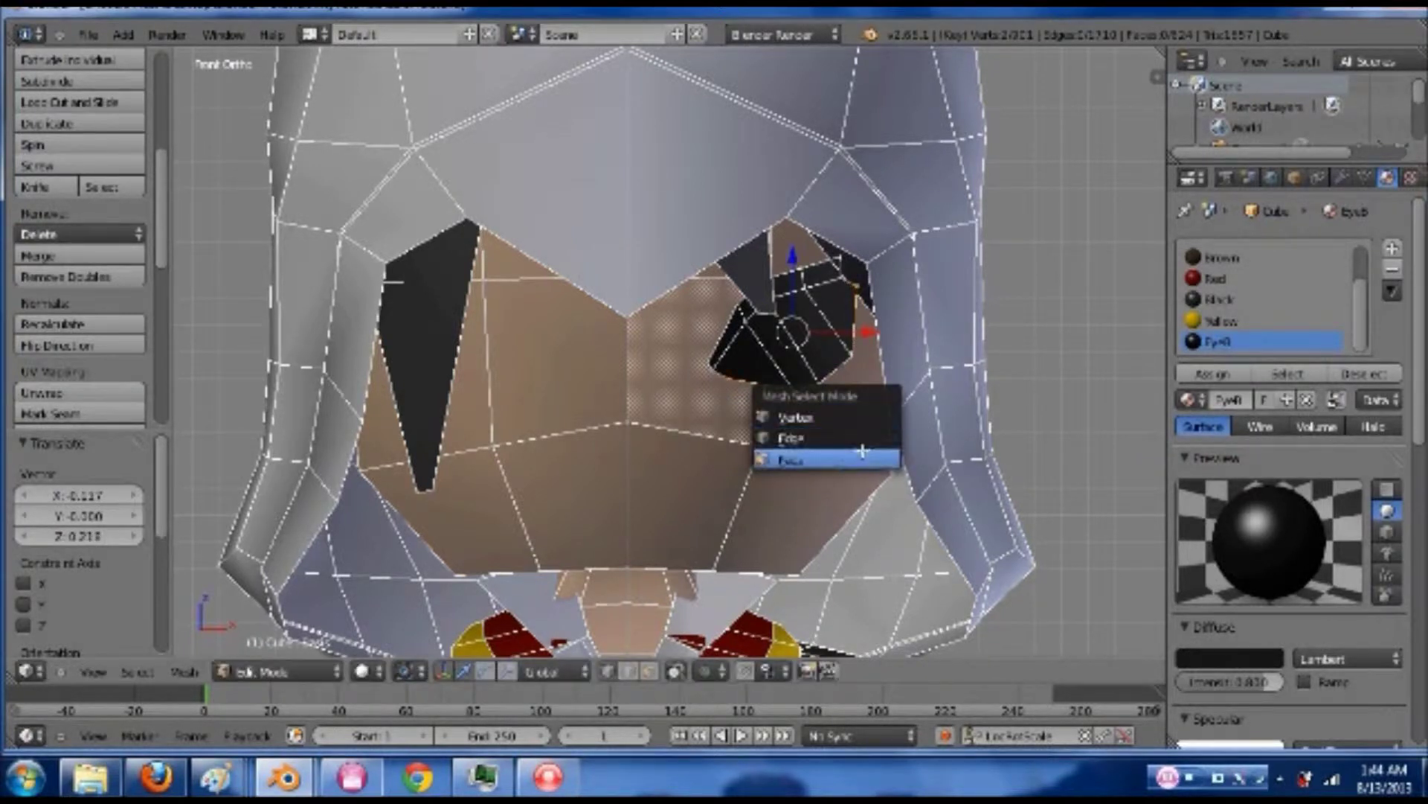
click(863, 459)
right_click(778, 350)
shift+right_click(818, 331)
shift+right_click(740, 357)
click(1392, 248)
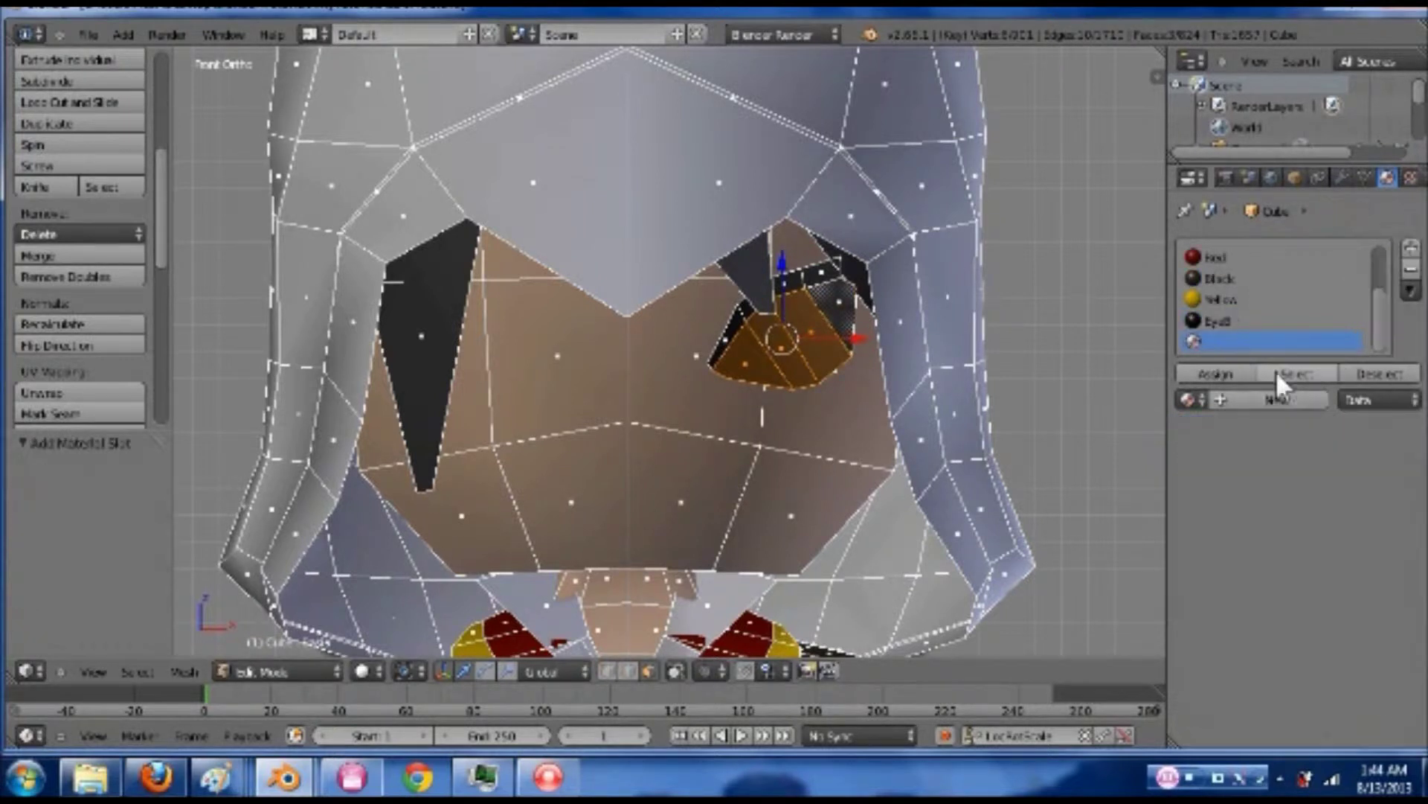
click(1247, 399)
text(EyeW)
key(Return)
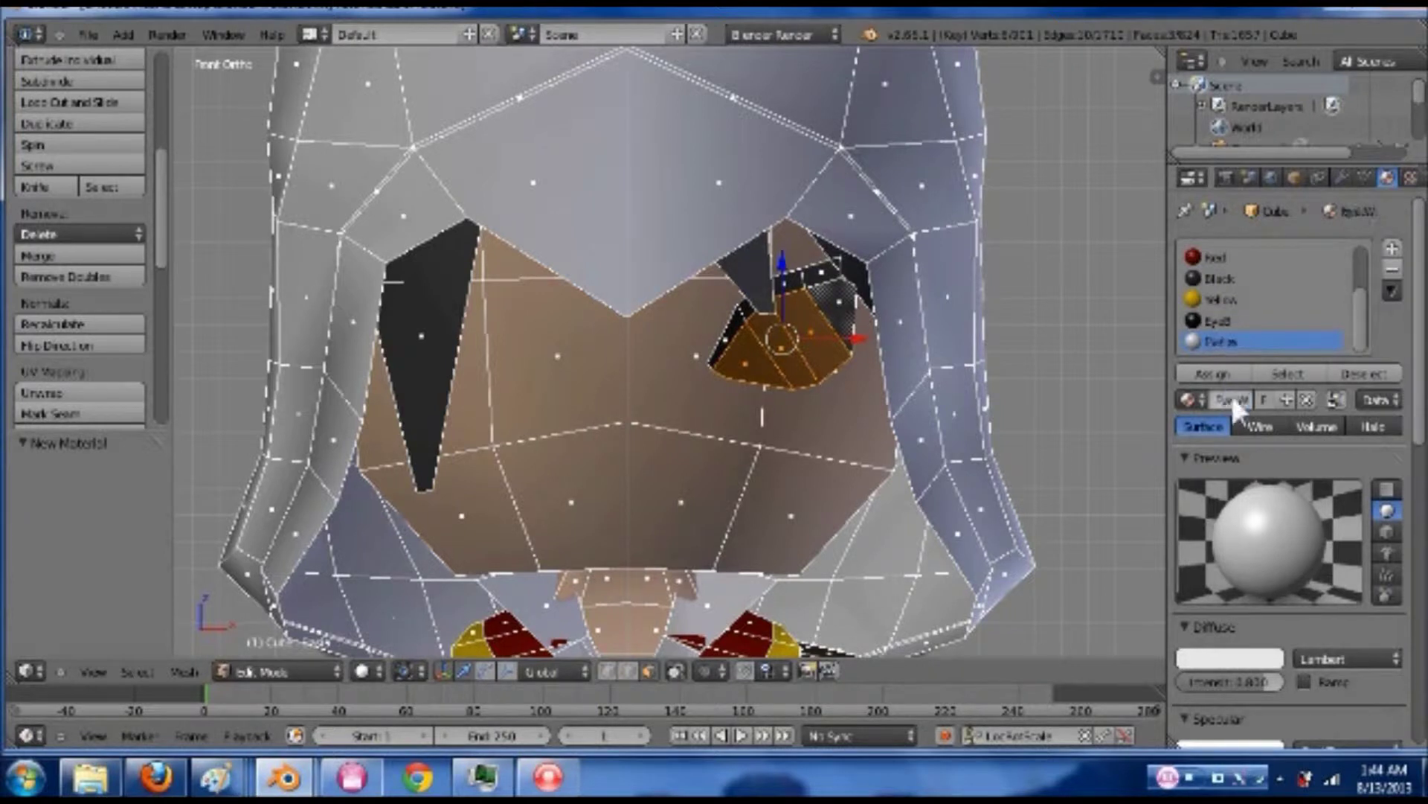
click(1231, 395)
key(Return)
- Set the specular intensity of the EyeB material to 0
click(1229, 314)
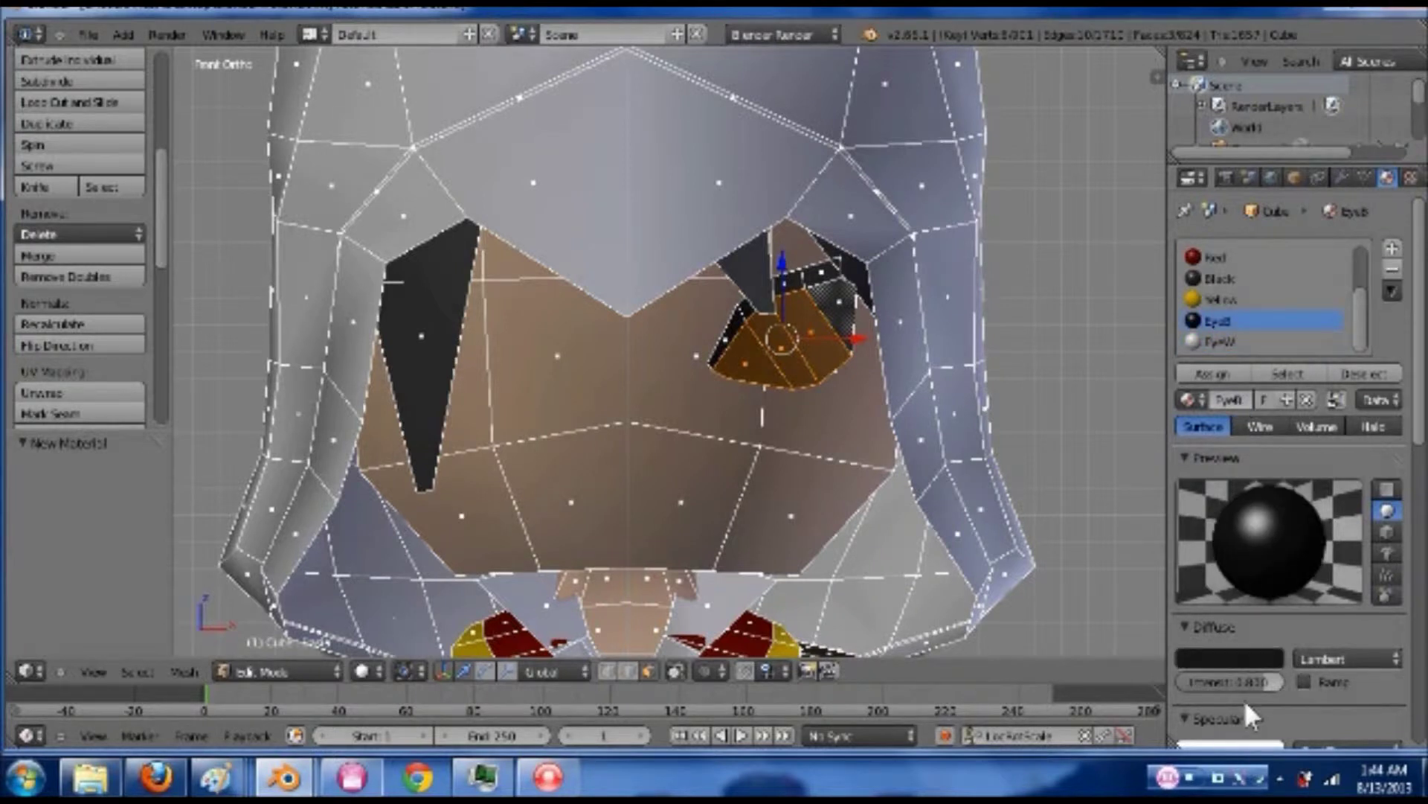
scroll(1244, 700, down, 3)
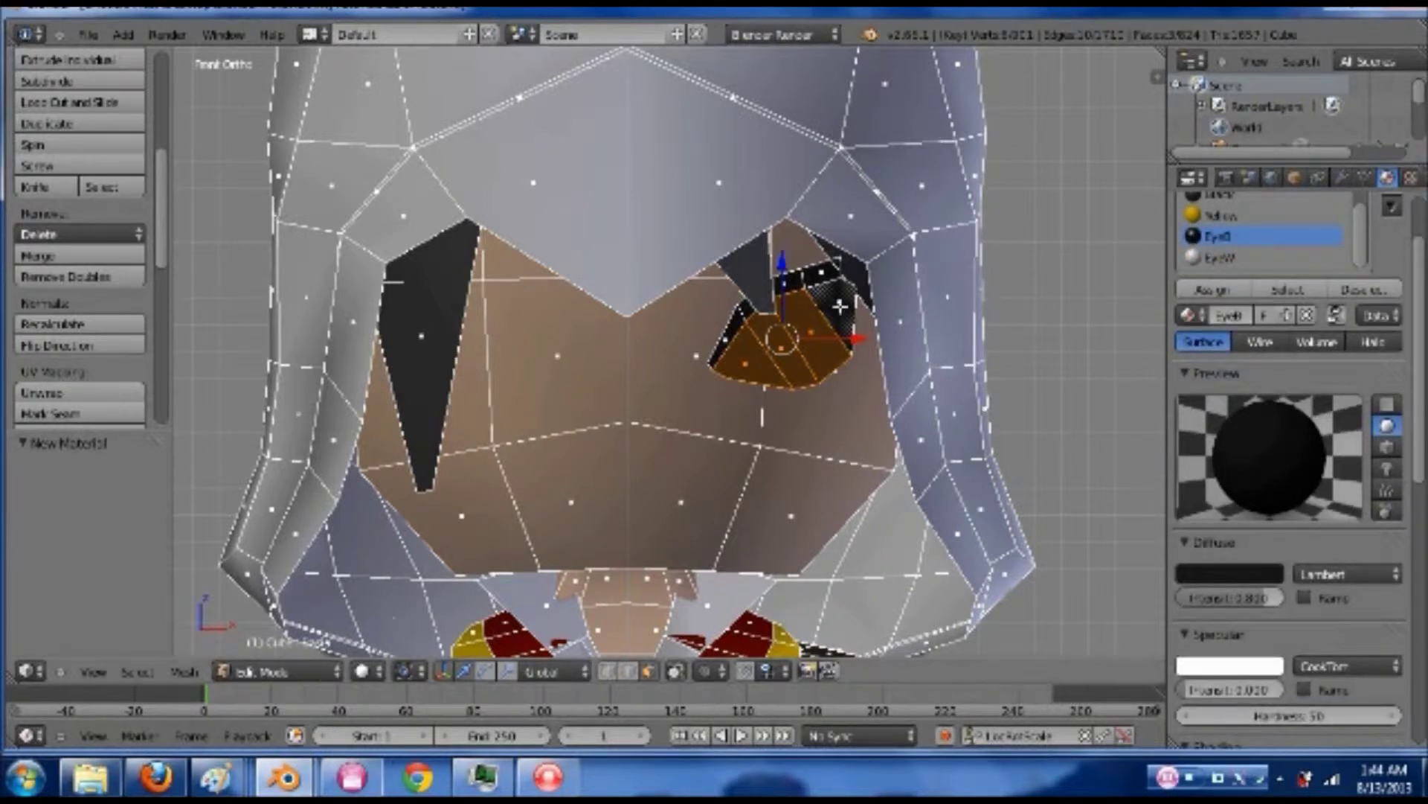
- Add the outermost extruded eye face to the face selection
shift+click(840, 305)
shift+click(842, 305)
shift+click(842, 303)
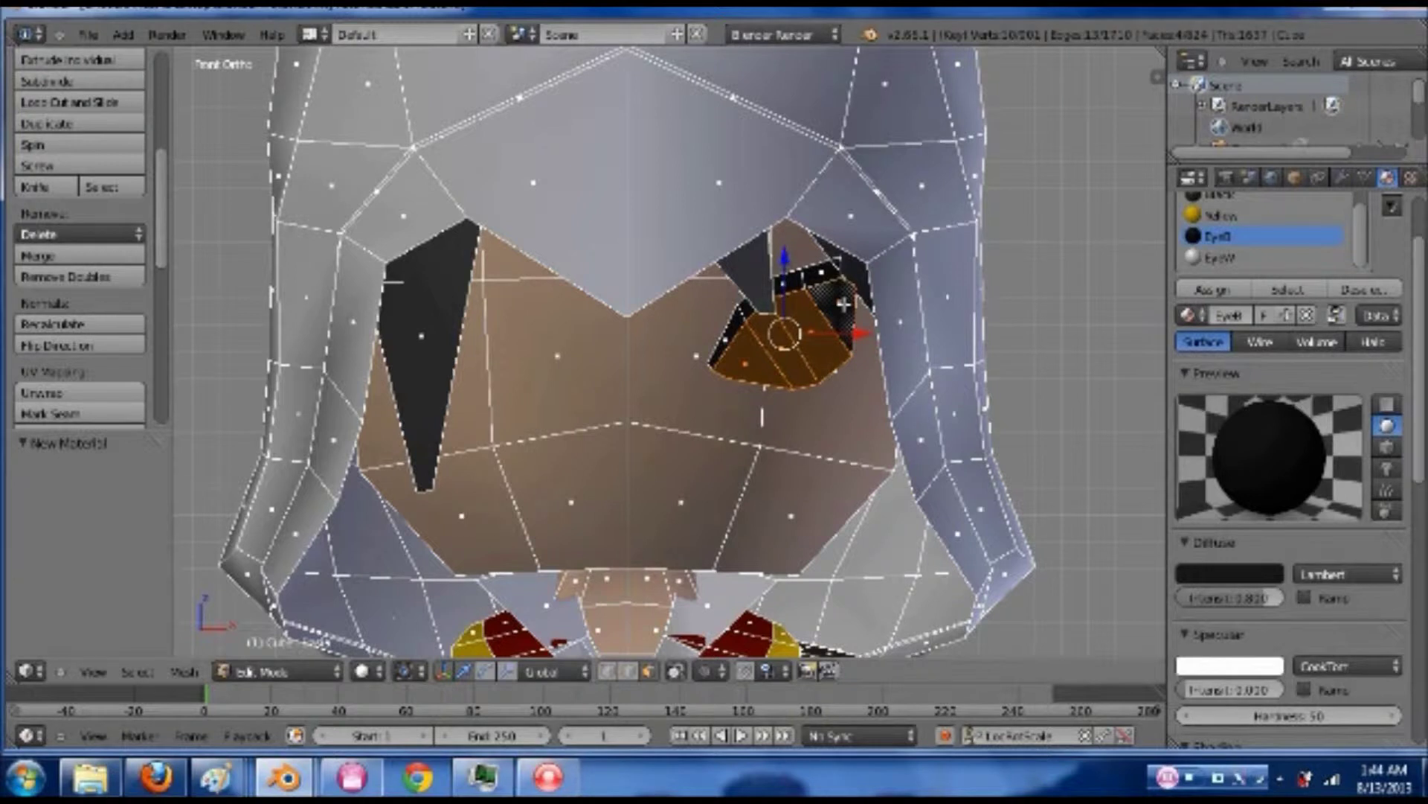
- Assign the EyeW material to the four selected eye faces
click(1222, 260)
click(1220, 287)
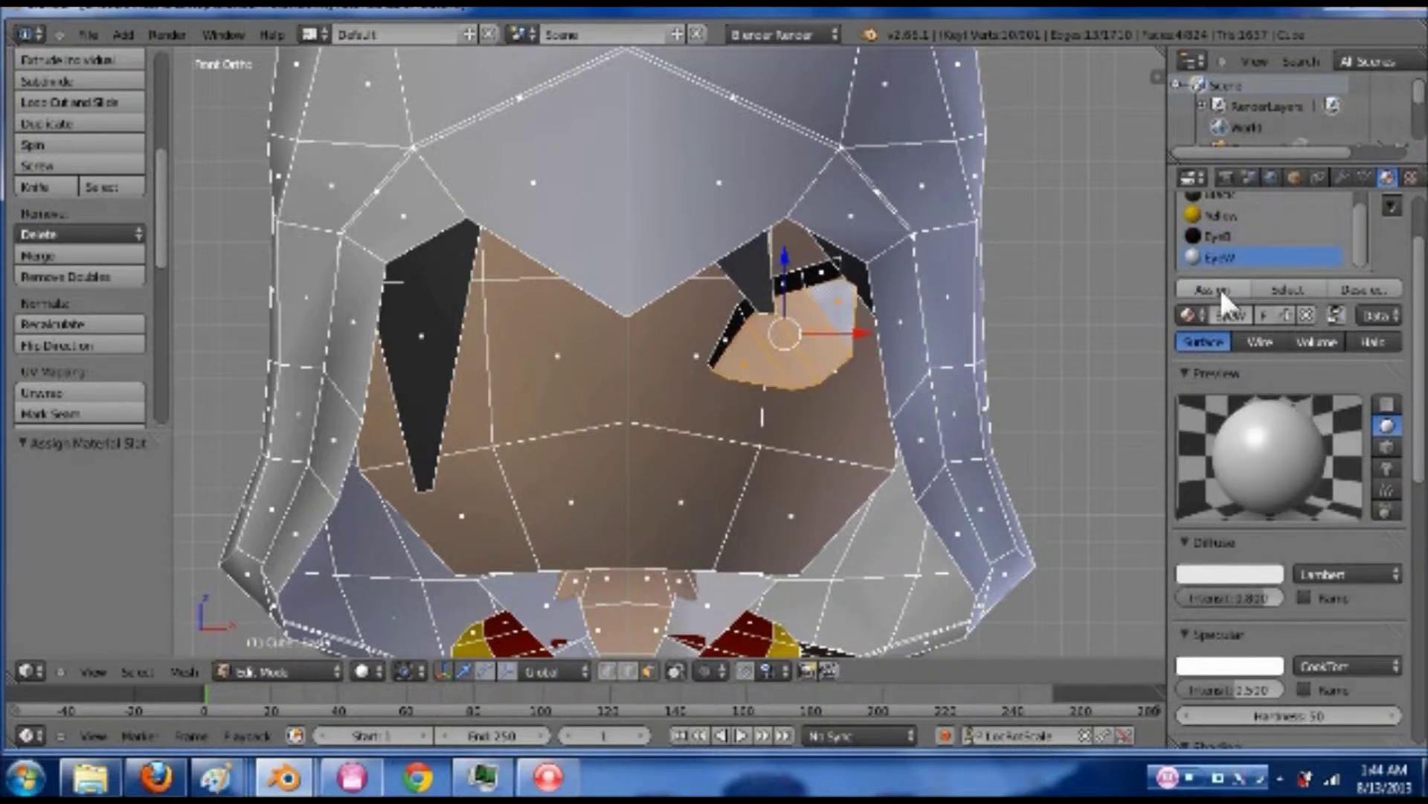
- Select the two middle faces of the eye, extrude them in place and scale the extrusion to 0.685
right_click(796, 347)
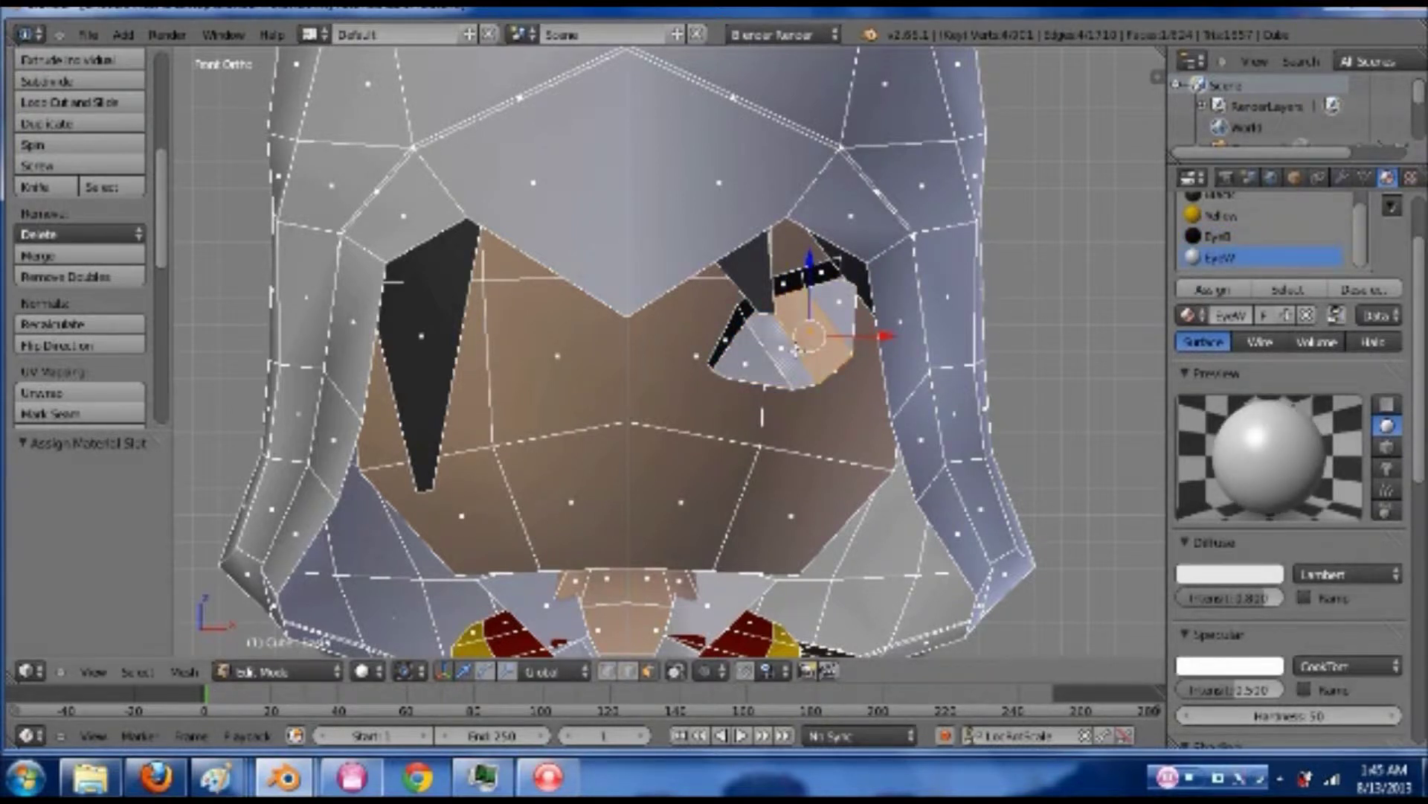
right_click(797, 363)
right_click(798, 363)
right_click(797, 363)
right_click(798, 363)
right_click(797, 363)
key(e)
right_click(938, 451)
key(s)
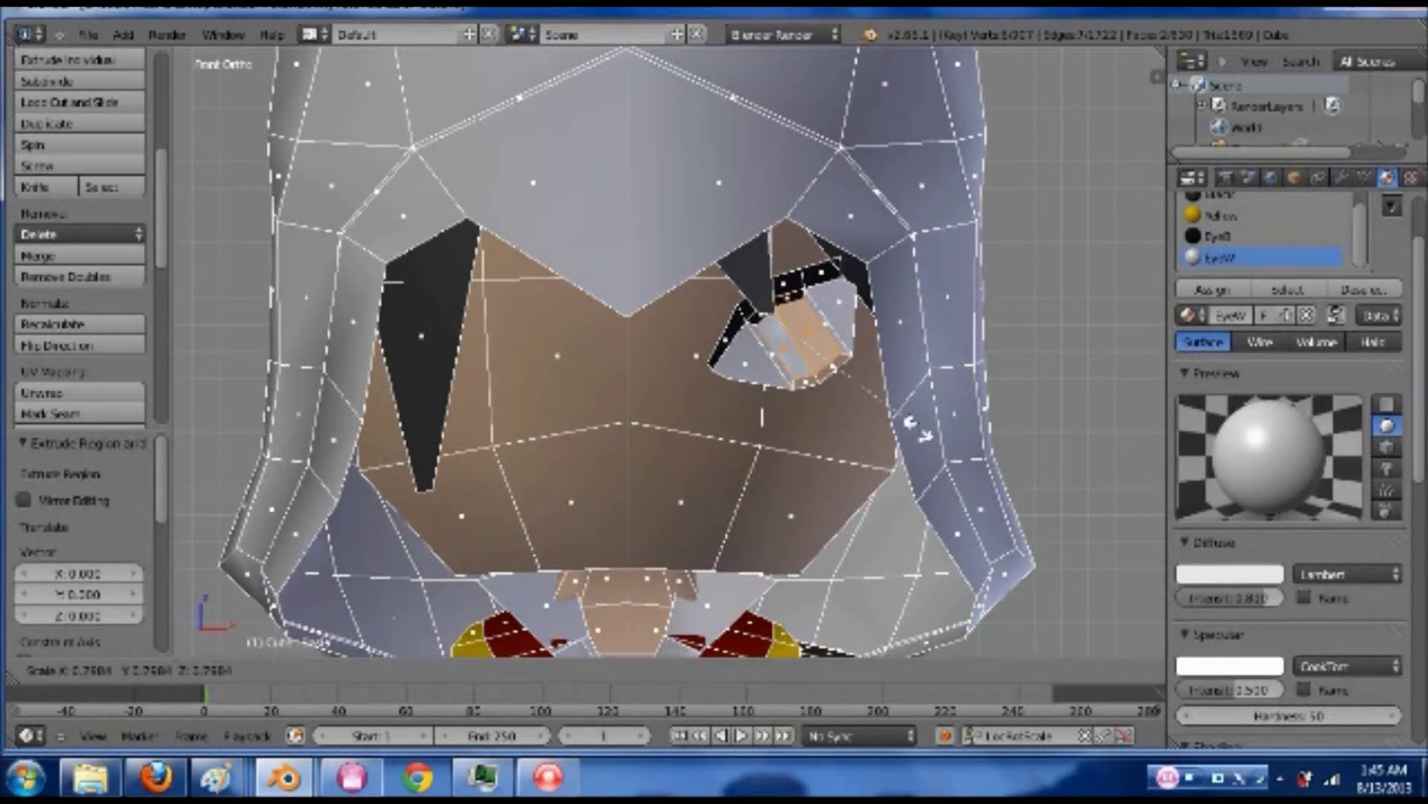
click(900, 416)
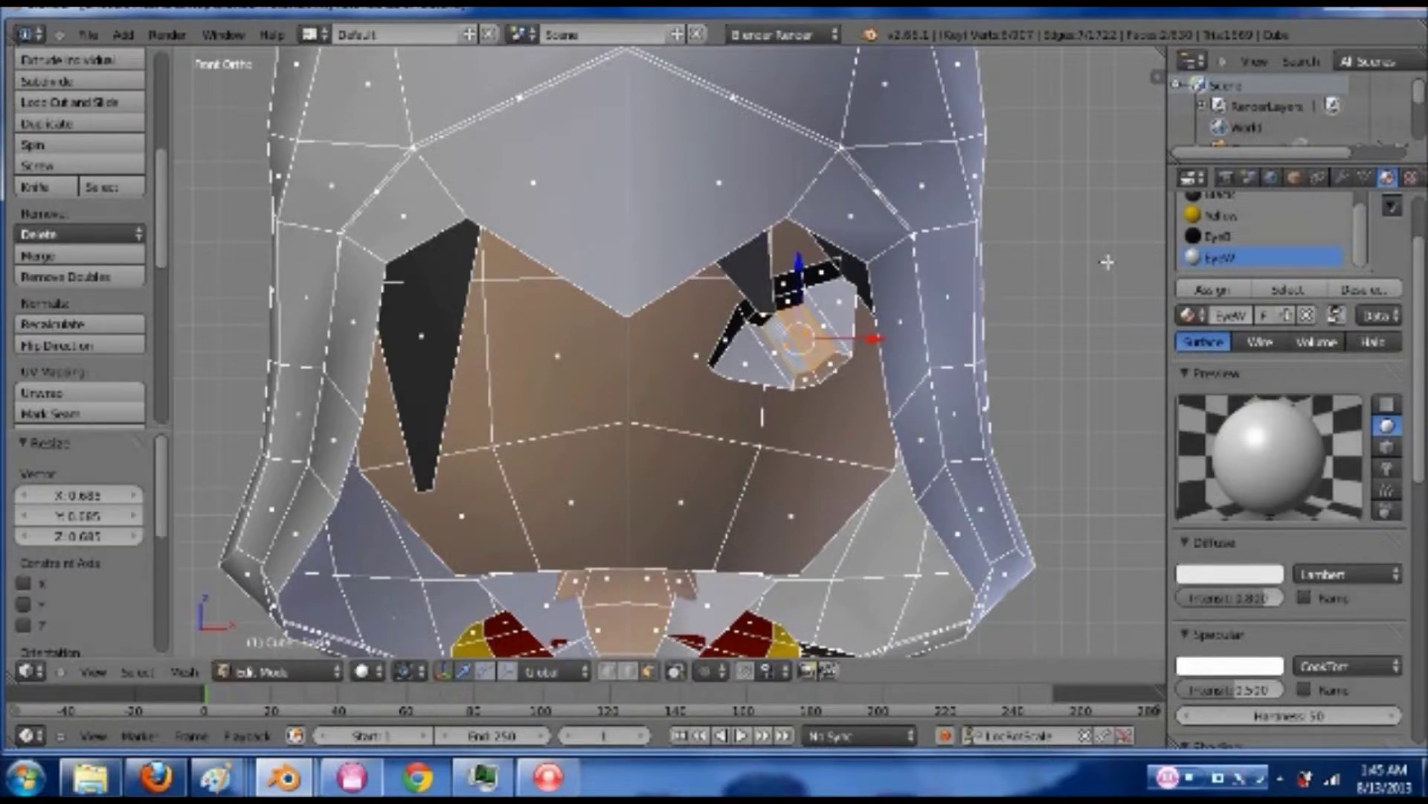
- Assign the EyeB material to the two scaled-down eye faces
click(1207, 235)
click(1209, 287)
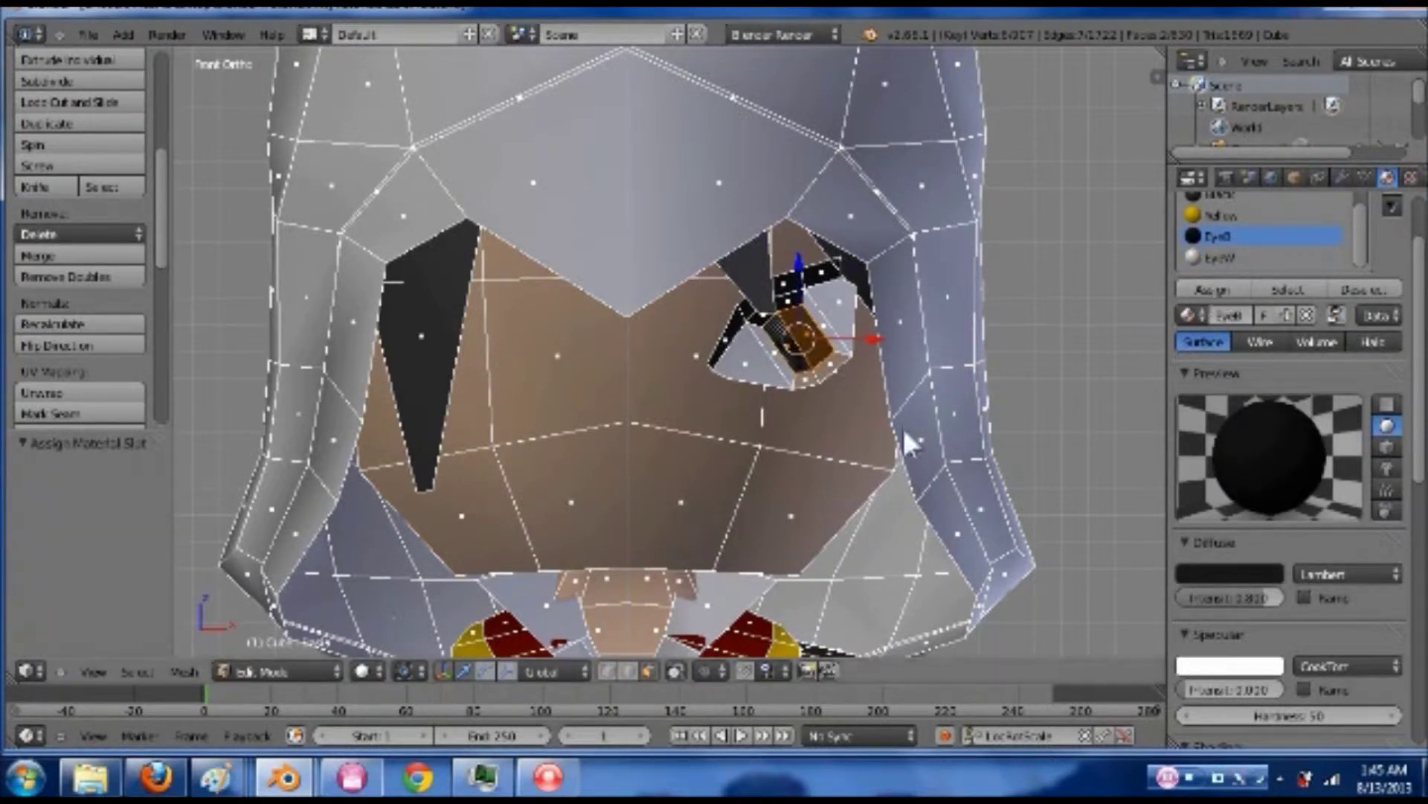
key(Tab)
key(Tab)
- Select the skin-coloured border faces above and below the black iris and assign them the EyeW material
right_click(807, 378)
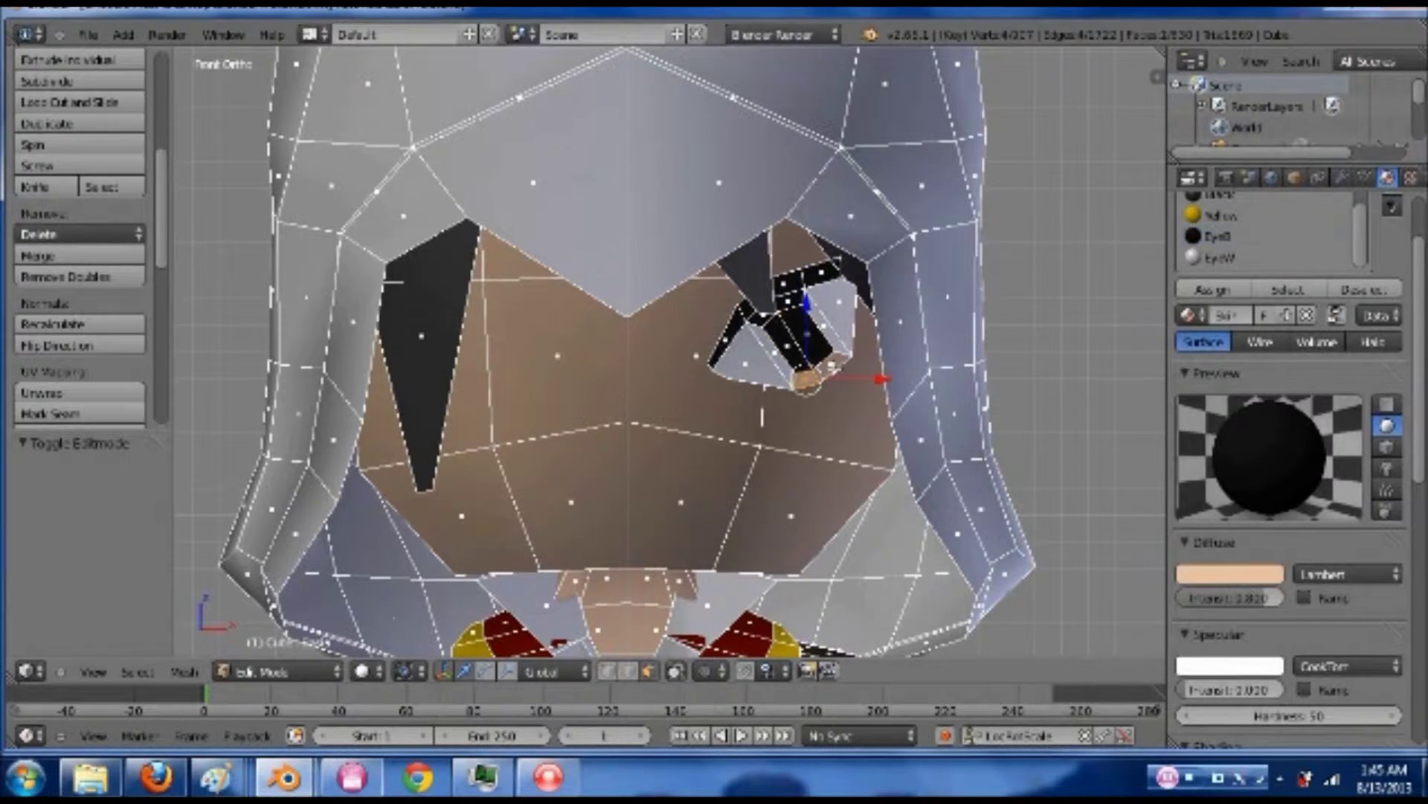
shift+right_click(832, 365)
shift+right_click(832, 365)
shift+right_click(794, 302)
shift+right_click(794, 302)
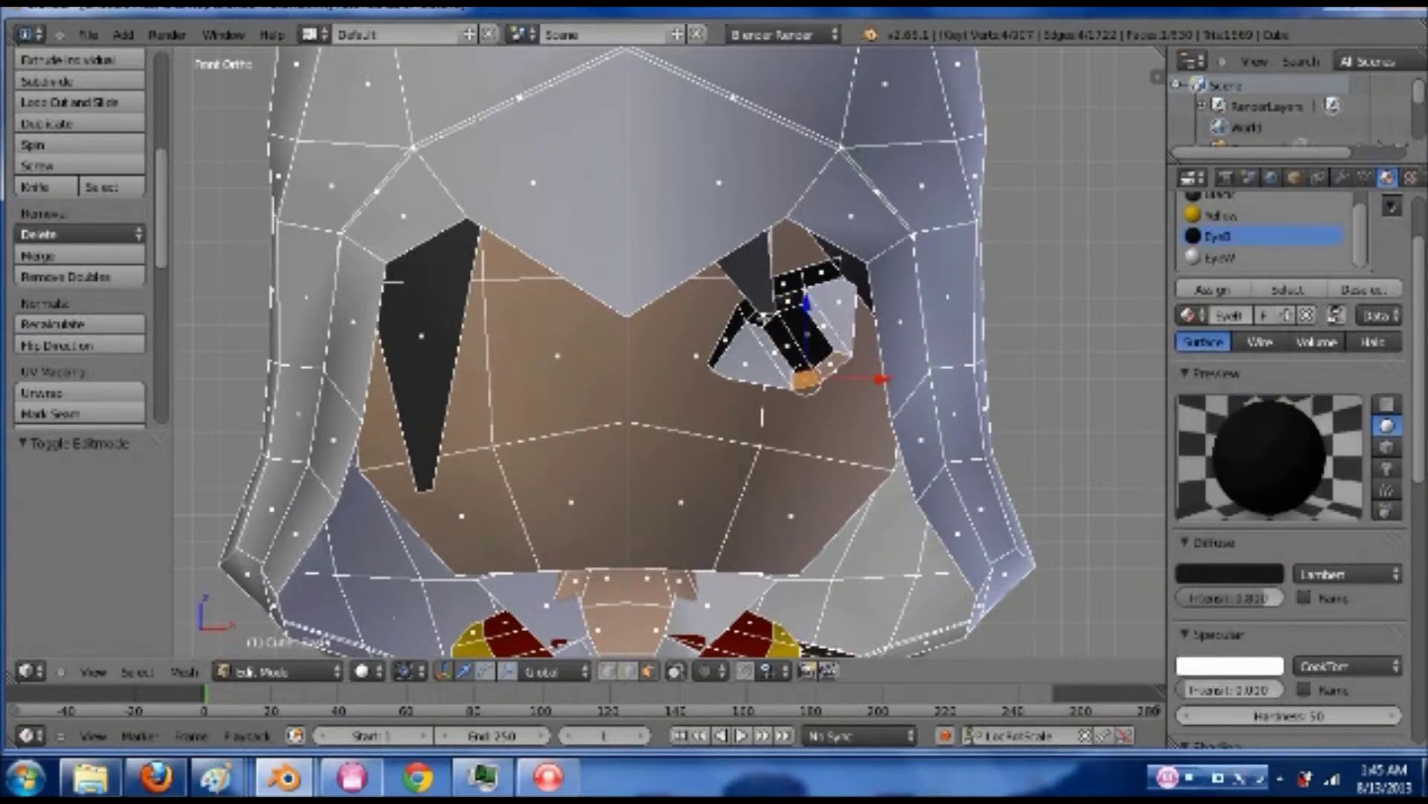
shift+right_click(765, 317)
shift+right_click(829, 366)
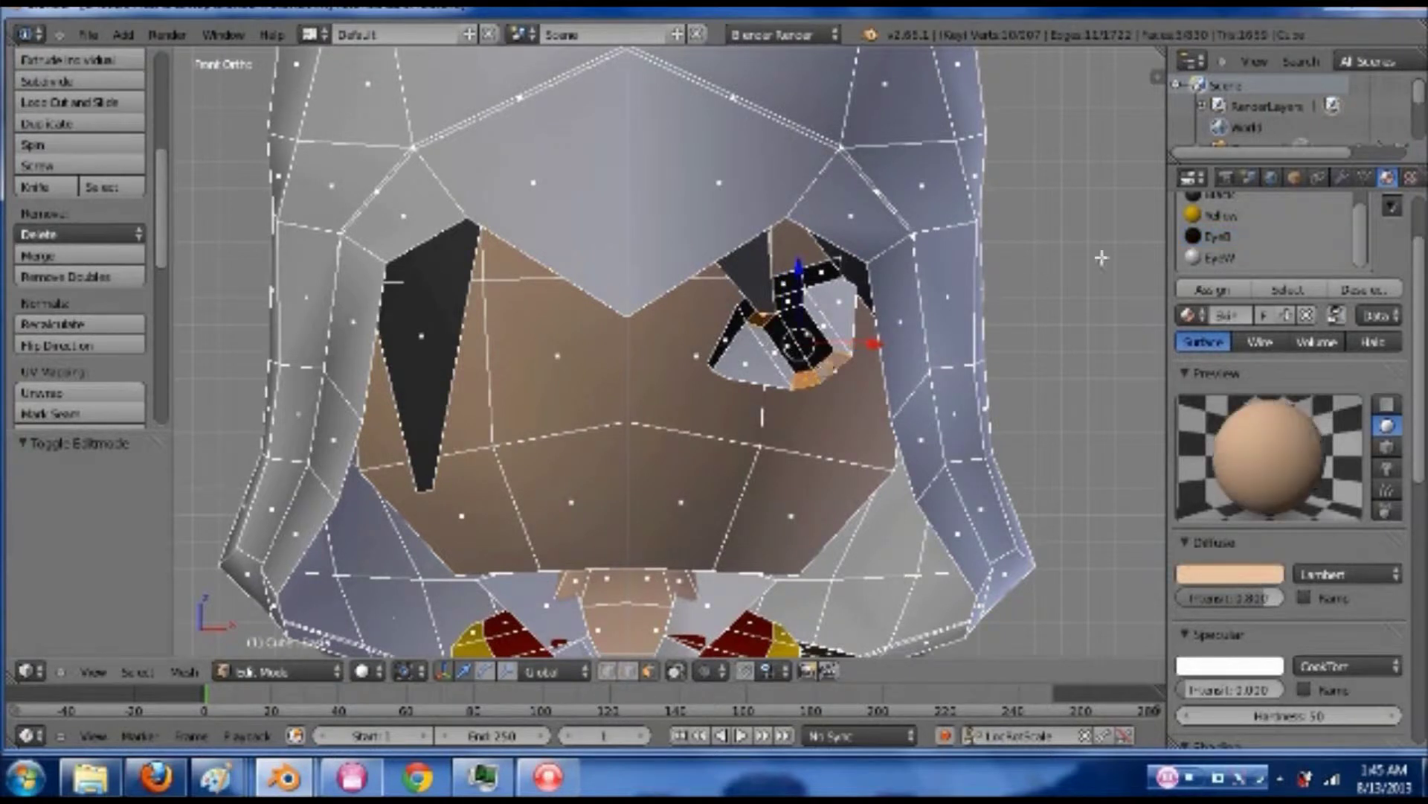
click(1220, 257)
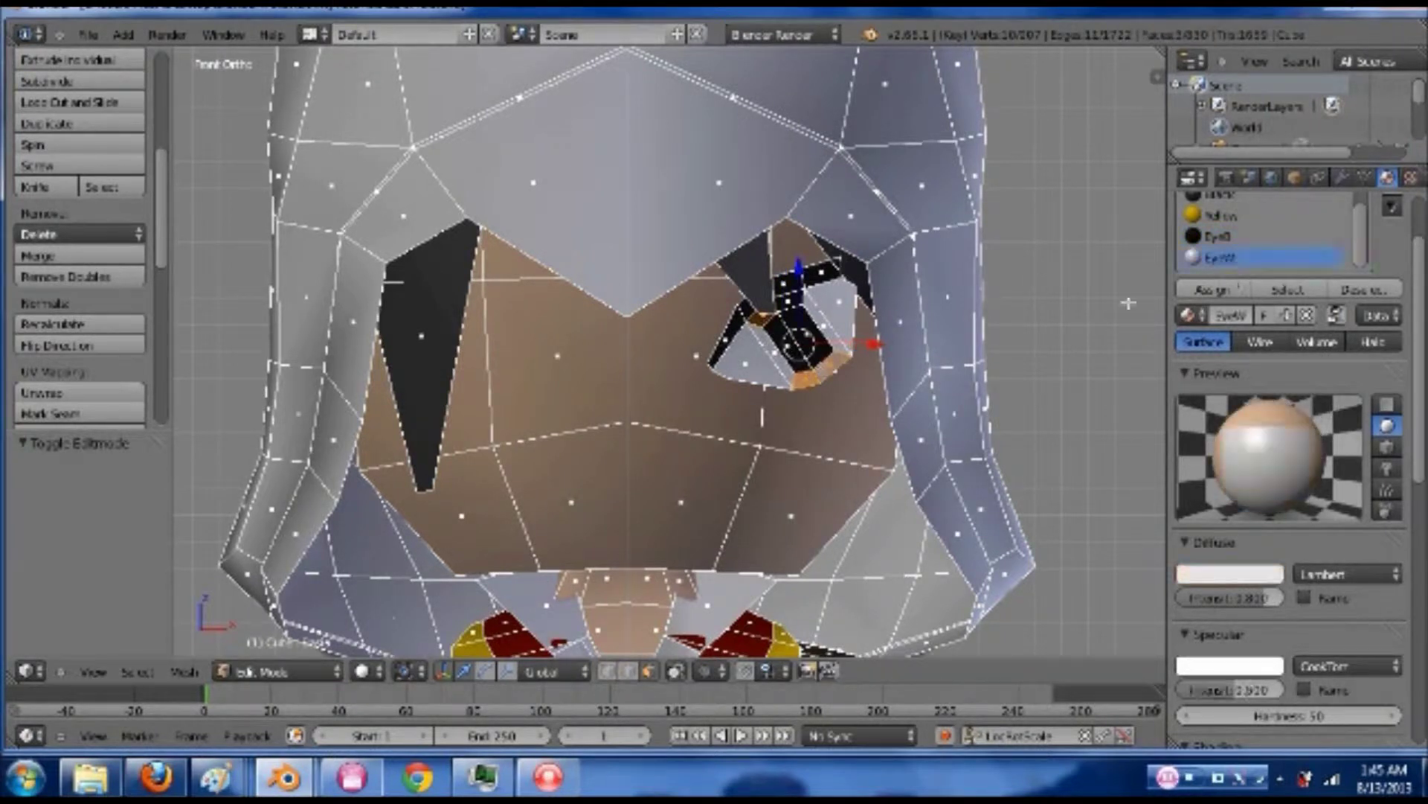
shift+right_click(787, 301)
click(1226, 255)
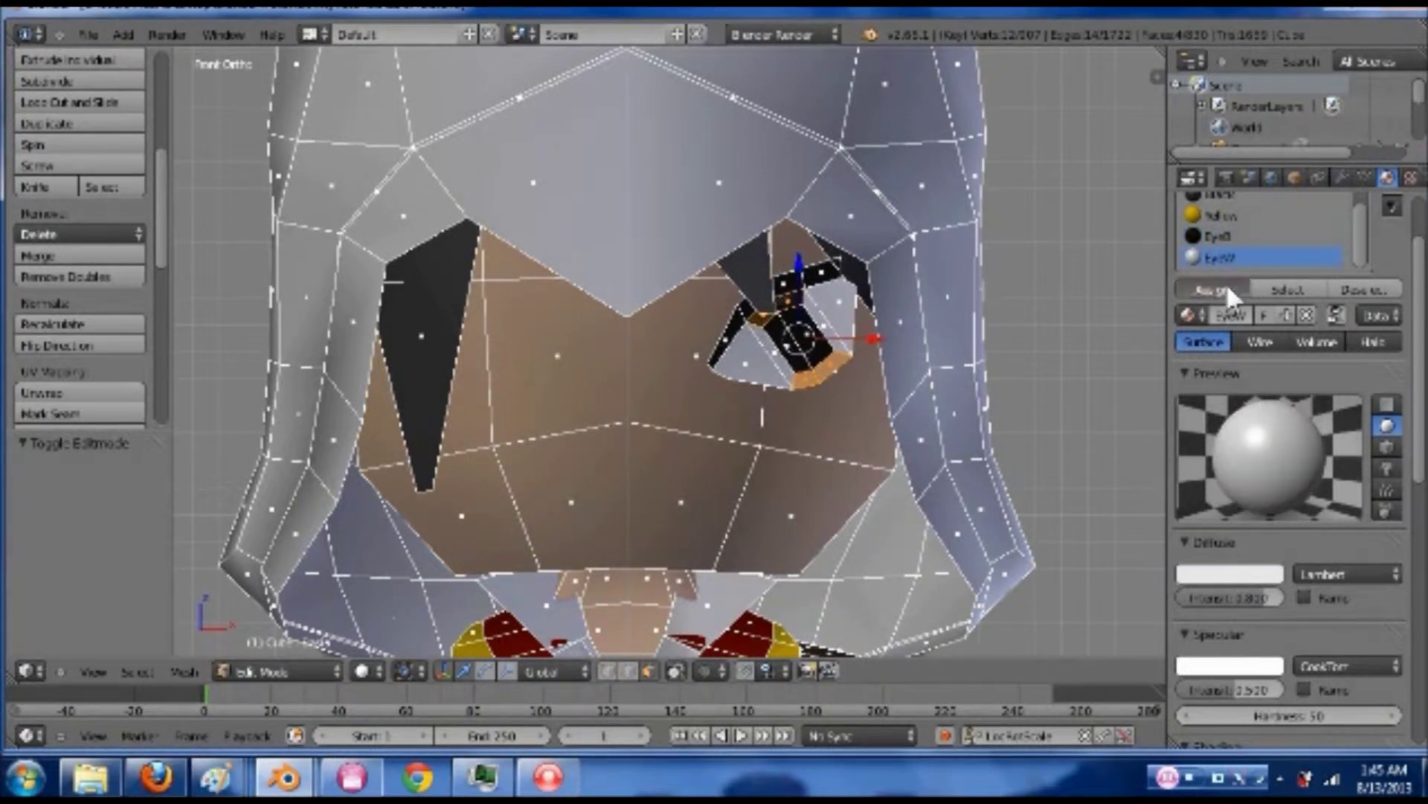
click(1224, 290)
- Examine the eye on the face in Object Mode, comparing solid and wireframe shading
key(Tab)
scroll(915, 376, down, 3)
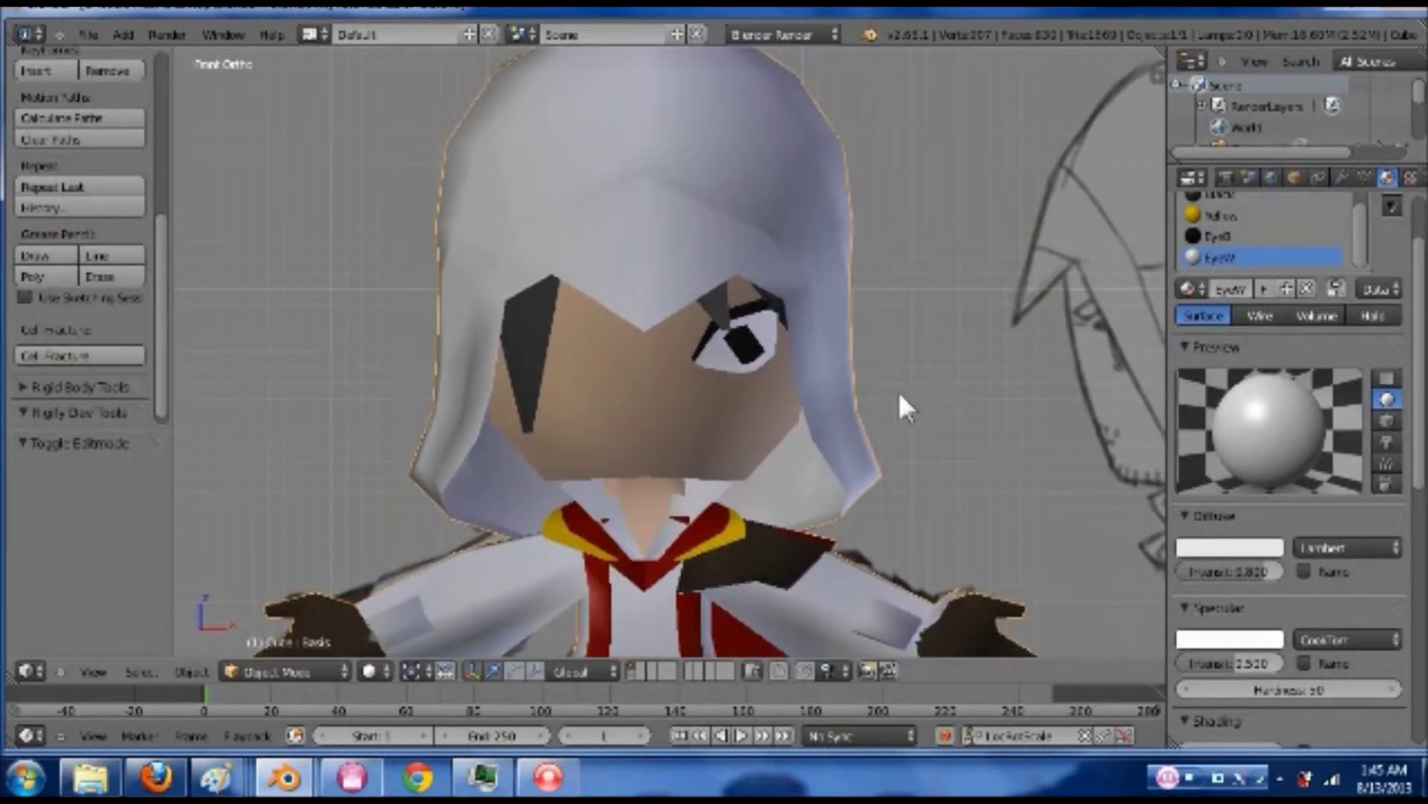
key(z)
key(z)
scroll(822, 387, up, 2)
key(z)
key(z)
- Select the two black iris faces in Edit Mode and scale them up to about 1.16
key(Tab)
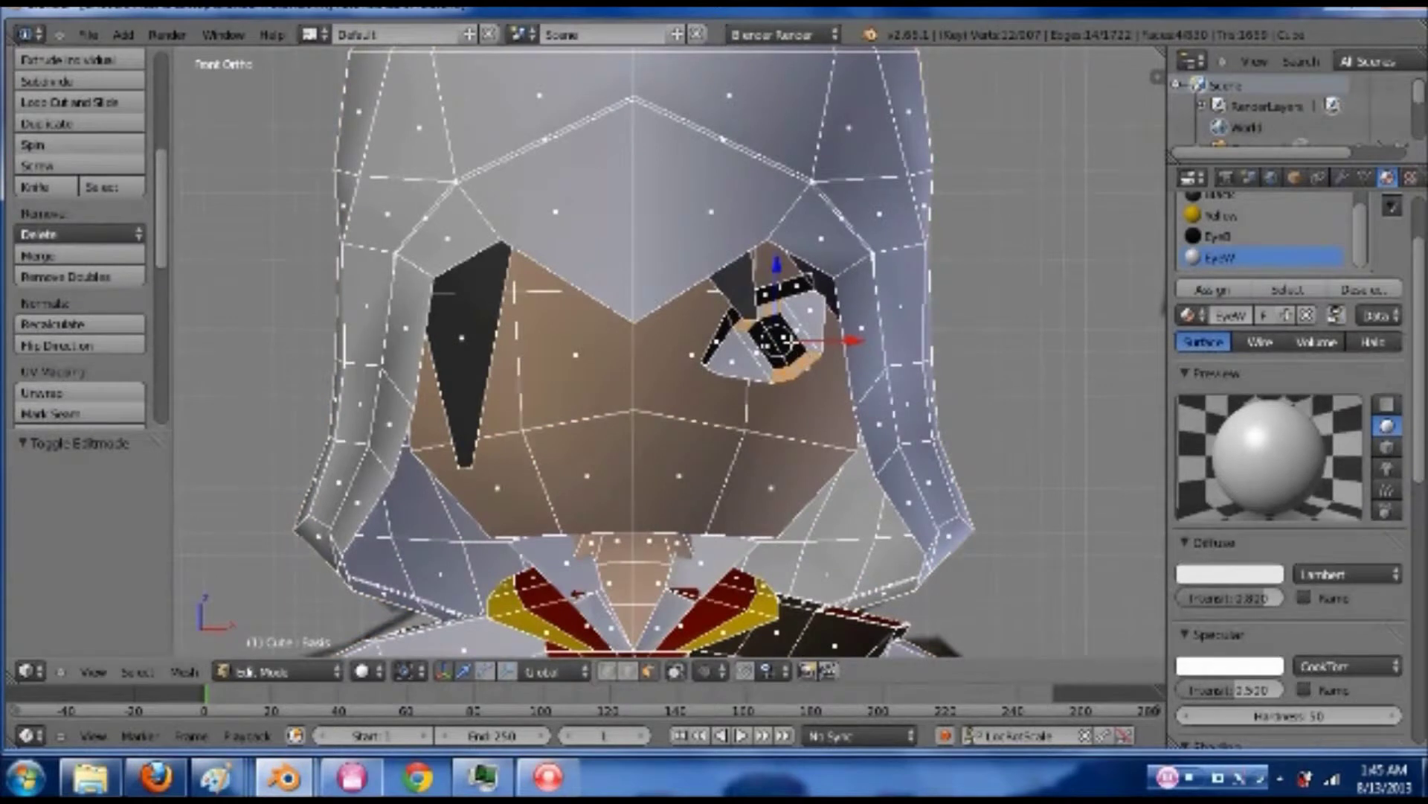
right_click(776, 341)
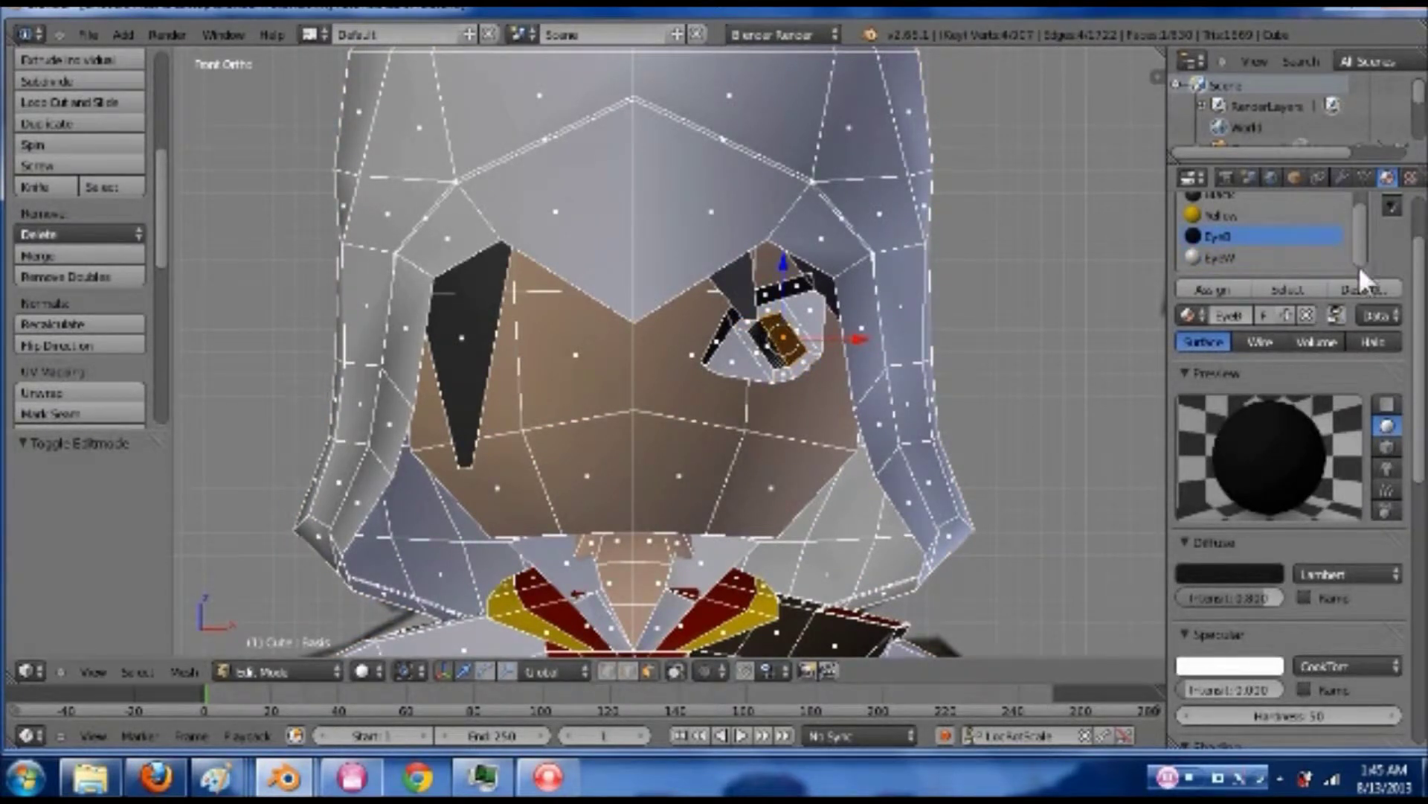
drag(1360, 261, 1360, 237)
shift+right_click(768, 341)
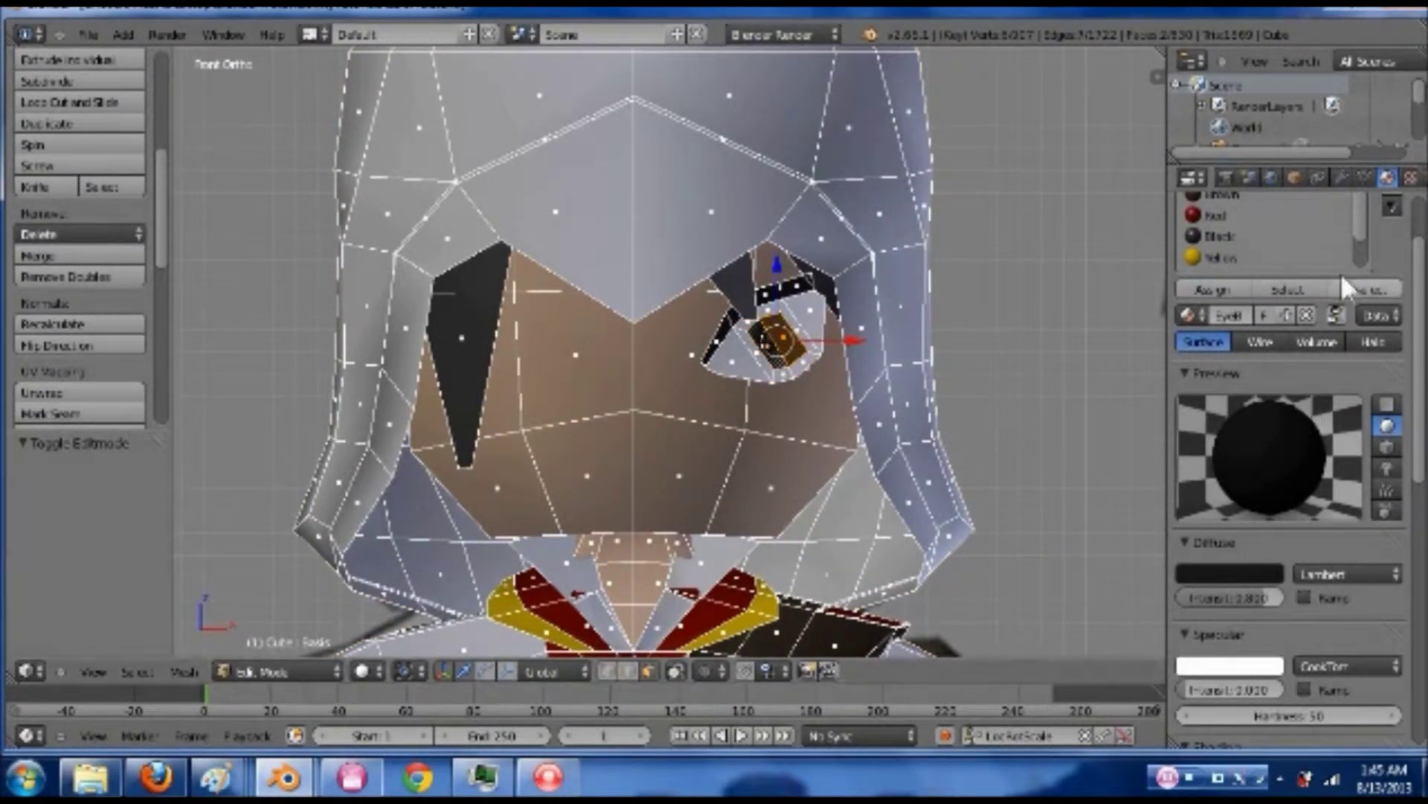
scroll(1374, 259, up, 2)
scroll(1373, 259, up, 2)
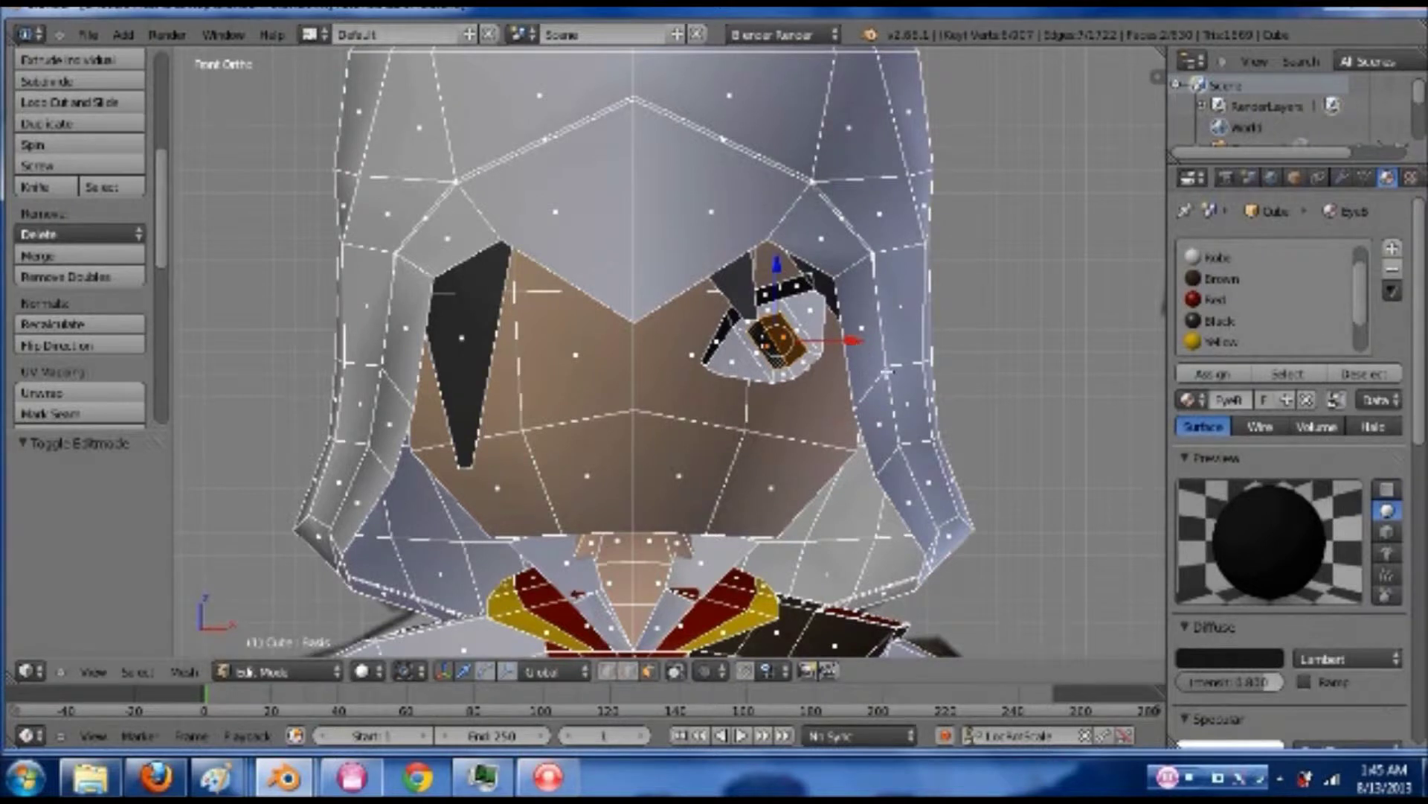
key(s)
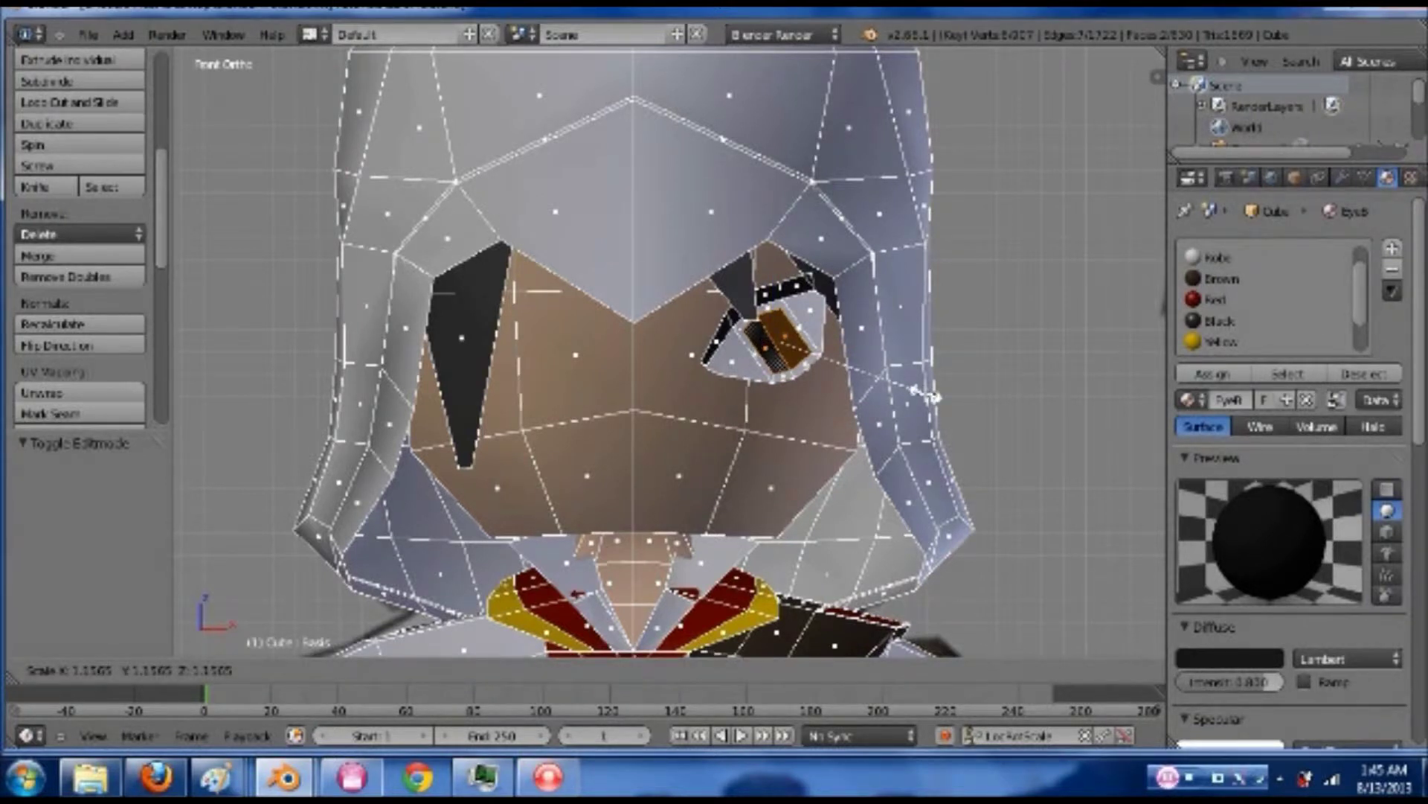
click(931, 395)
- Add a material slot with a new material named EyeBrown
click(1390, 250)
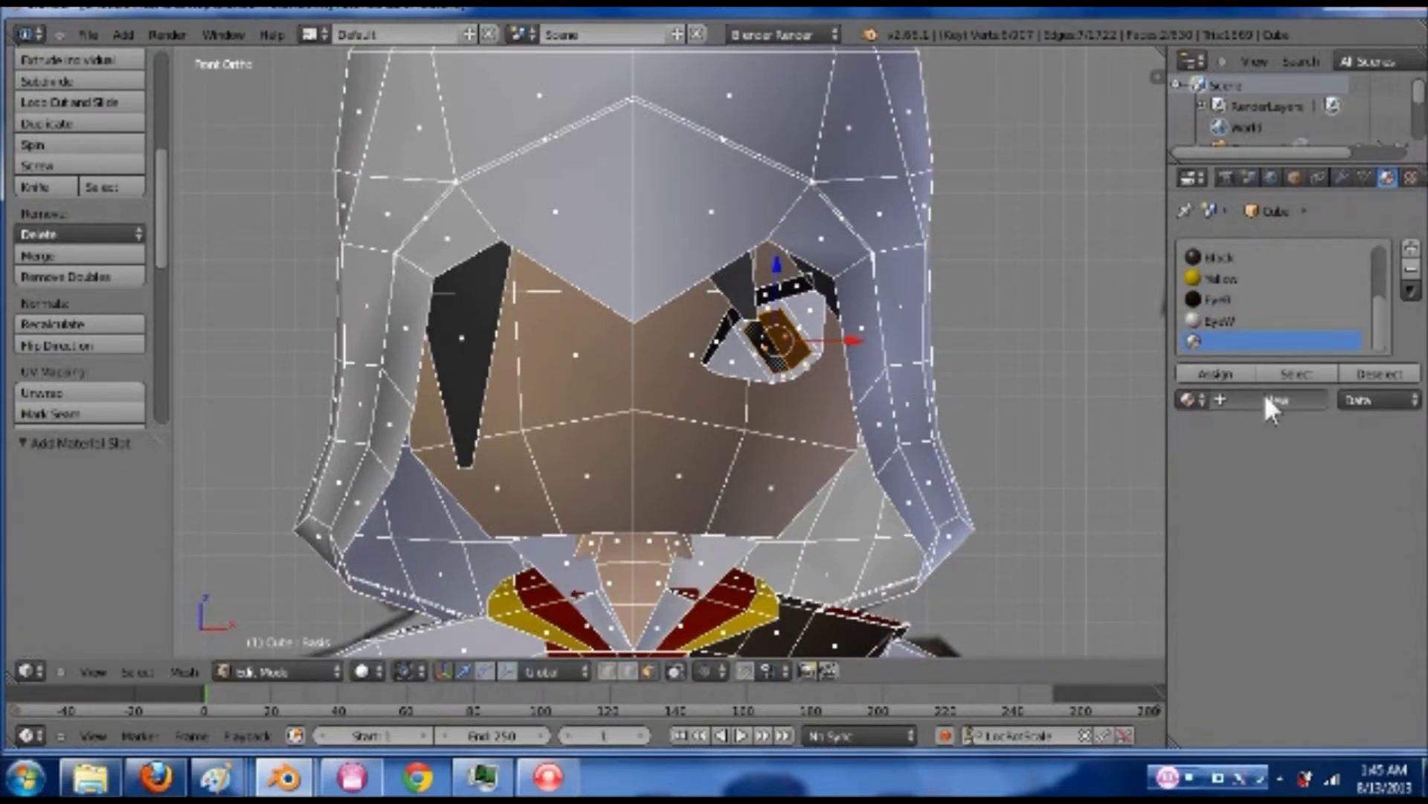
click(1262, 394)
click(1222, 401)
key(BackSpace)
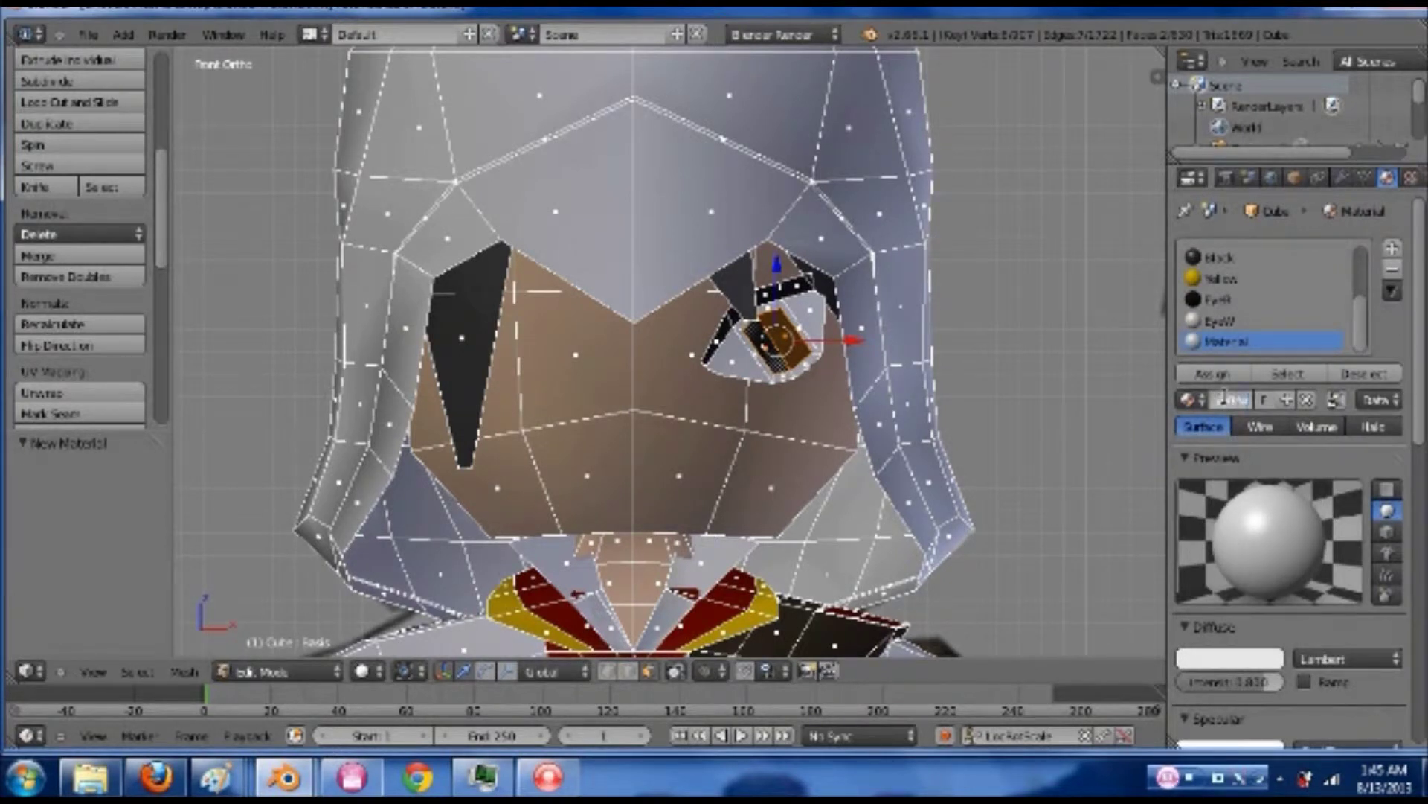
text(EyeBrown)
key(Return)
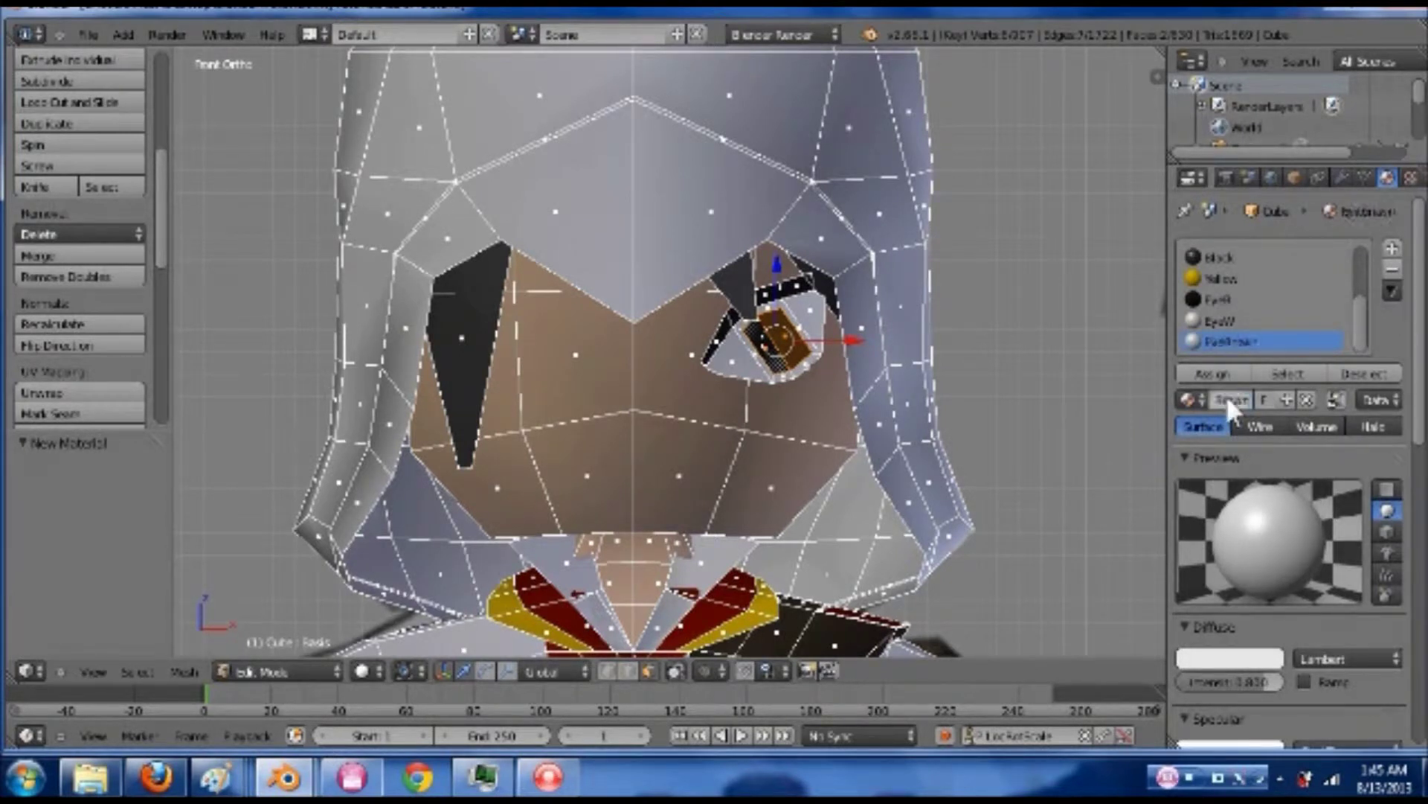
- Set the diffuse colour of the EyeBrown material to a very dark brown
click(1229, 658)
drag(1157, 515, 1149, 495)
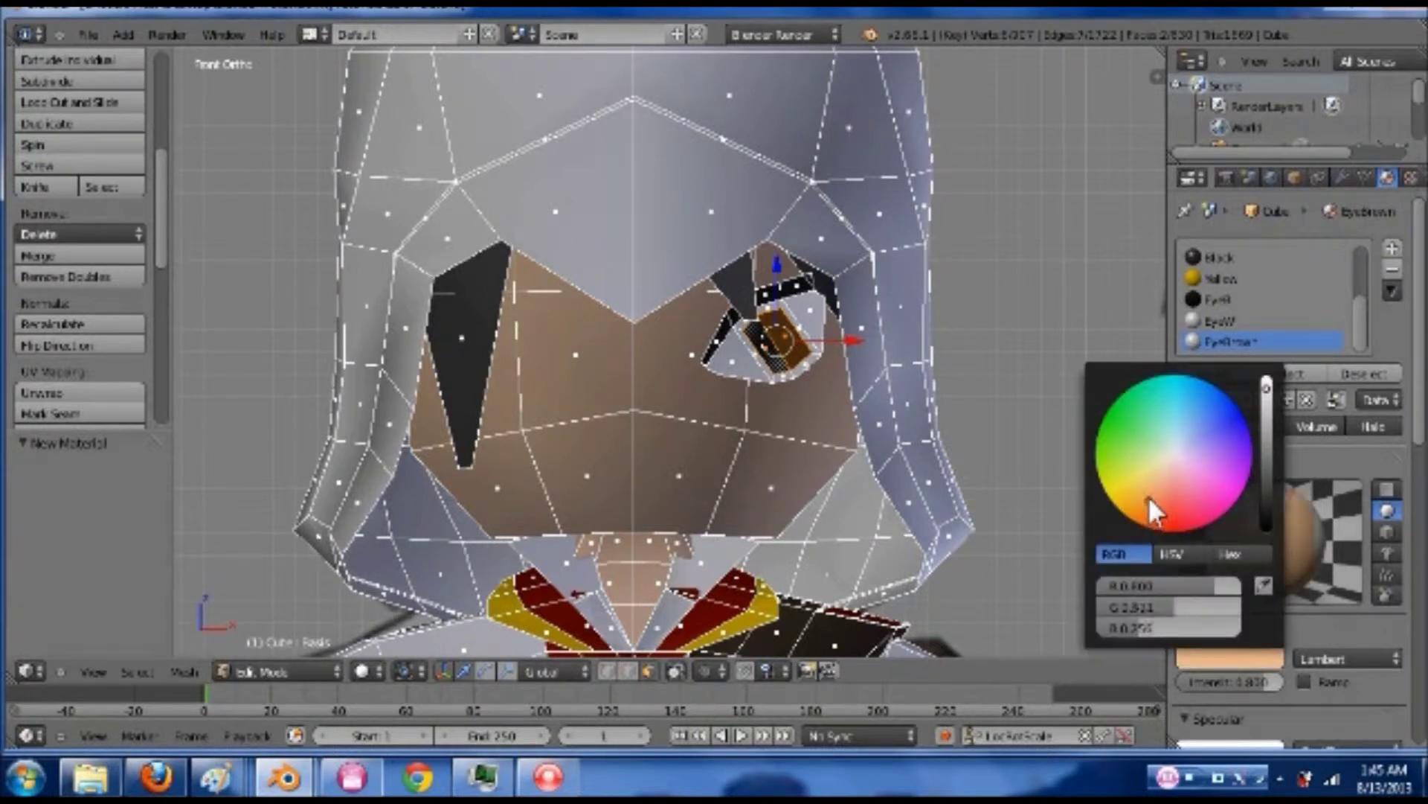
click(1263, 491)
drag(1266, 490, 1267, 488)
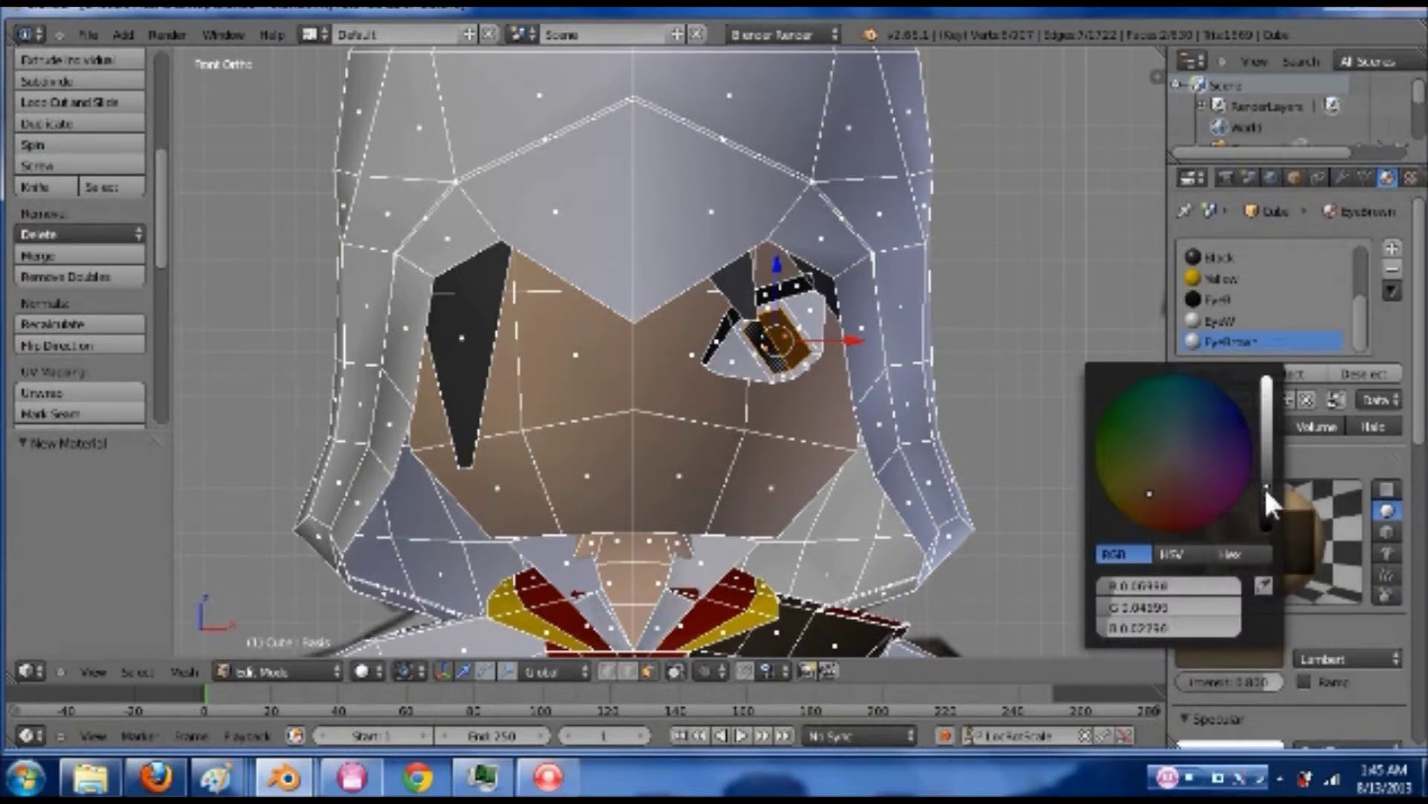
click(1156, 498)
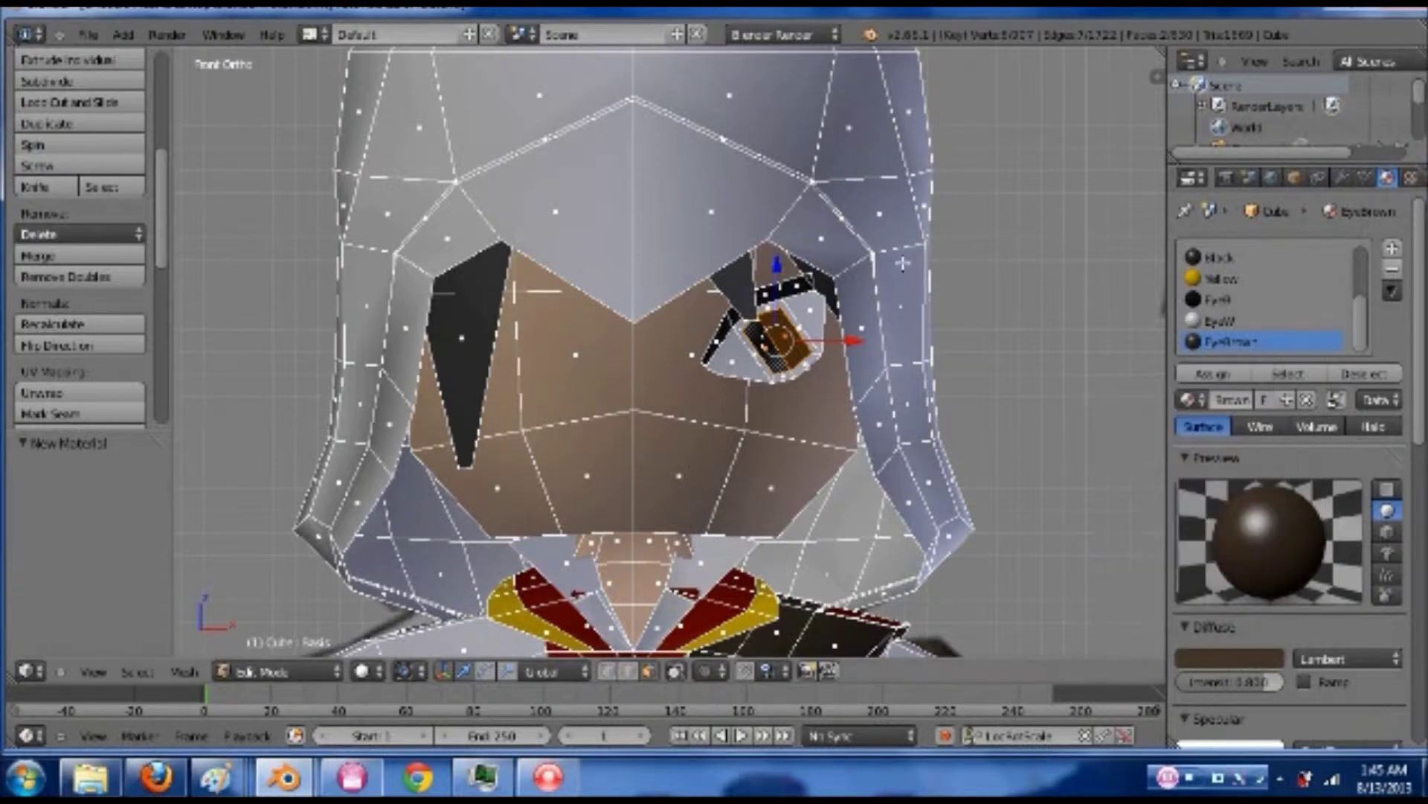
- Extrude the two iris faces in place and scale the extrusion to 0.592 for the pupil
key(e)
click(831, 387)
key(s)
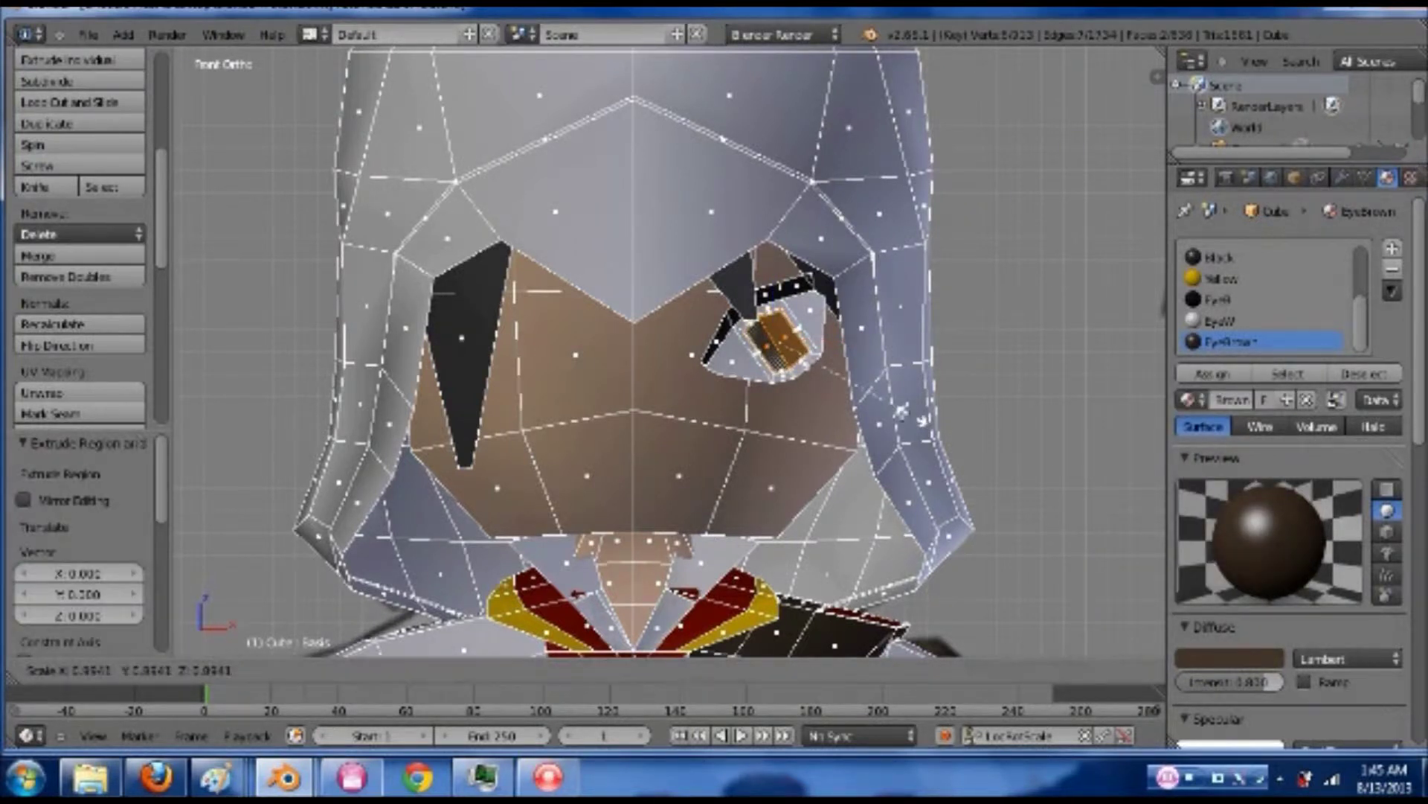
click(839, 388)
- Select the ring of faces around the pupil and assign it the EyeBrown material
scroll(840, 388, up, 3)
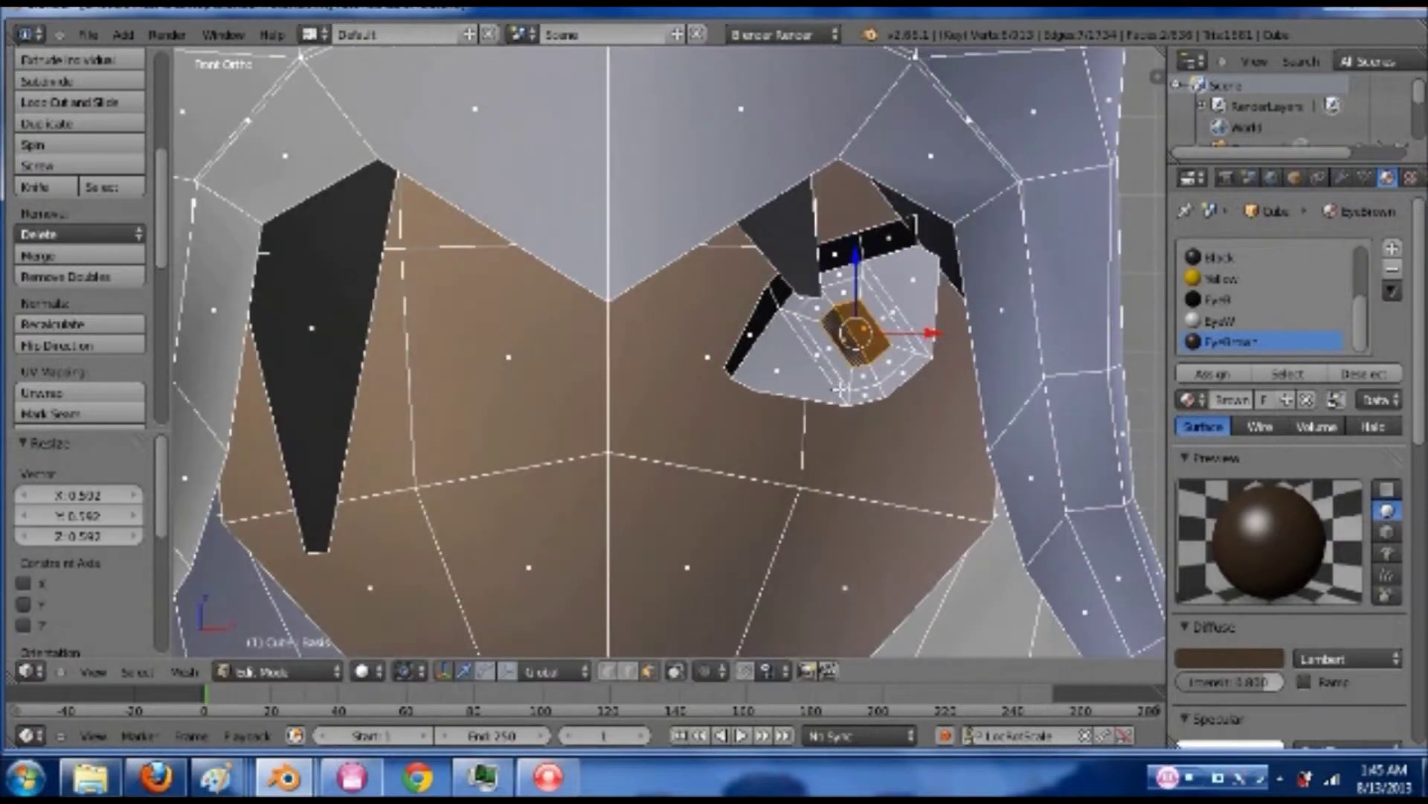
alt+right_click(874, 377)
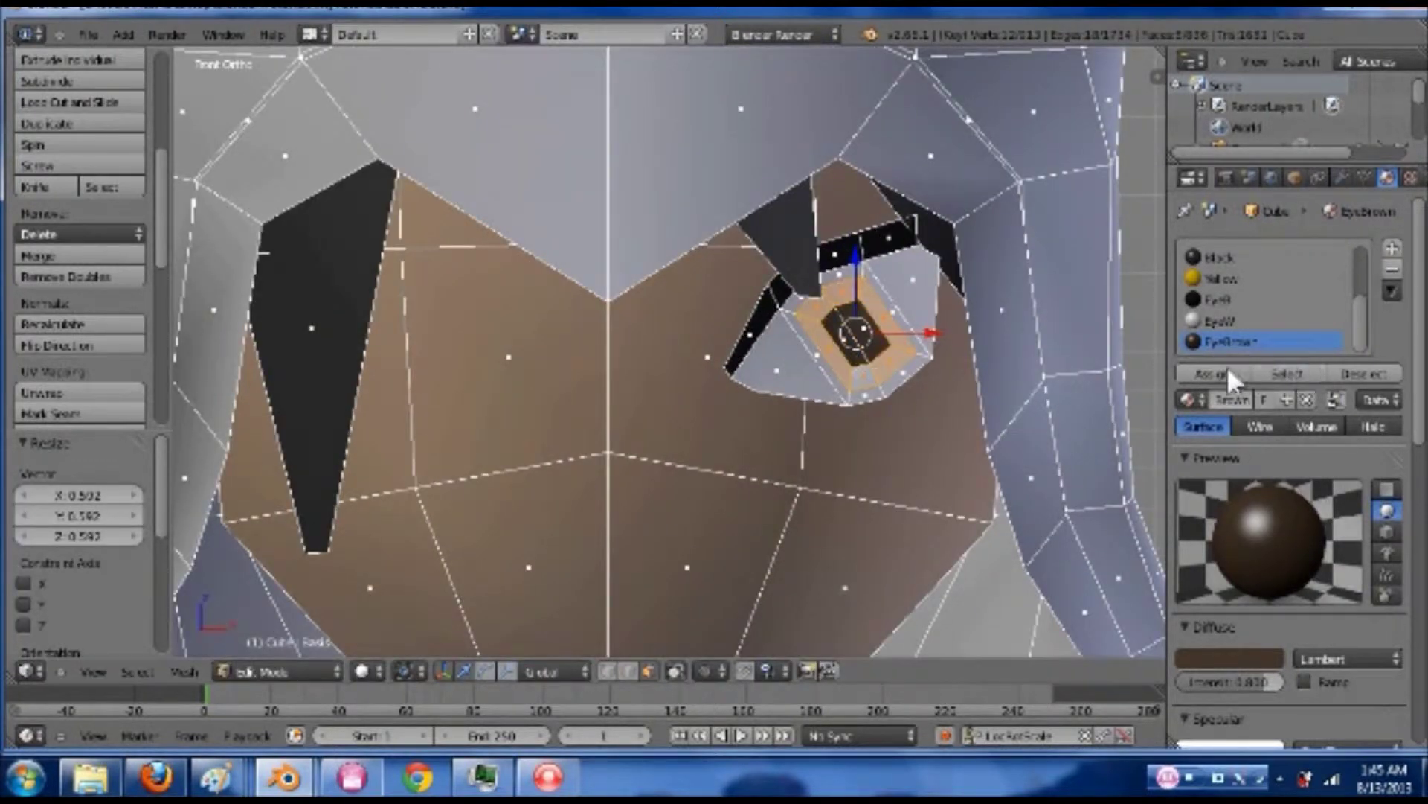
click(1206, 368)
- Assign the EyeB material to the two inner pupil faces and check the eye in Object Mode
right_click(860, 337)
shift+right_click(847, 340)
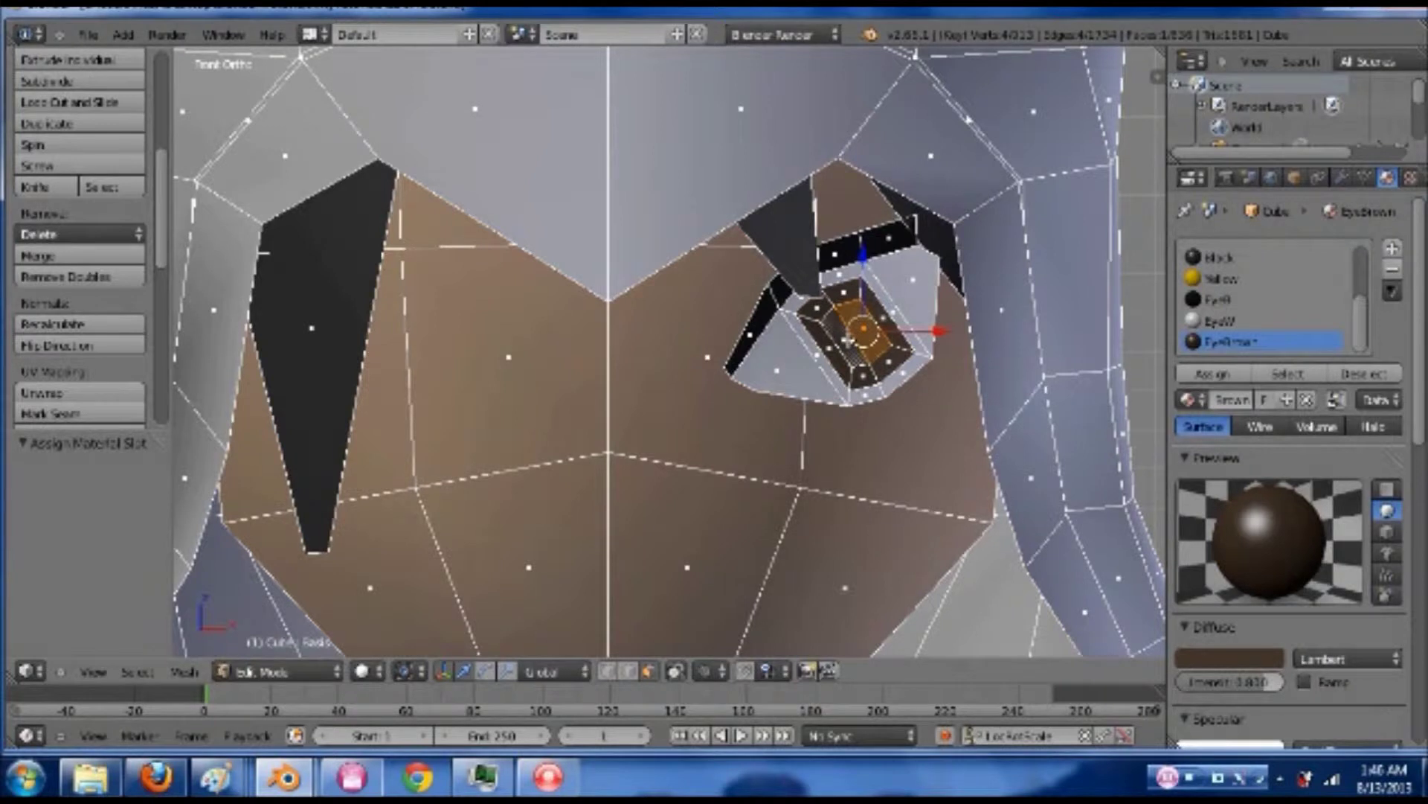
shift+right_click(849, 339)
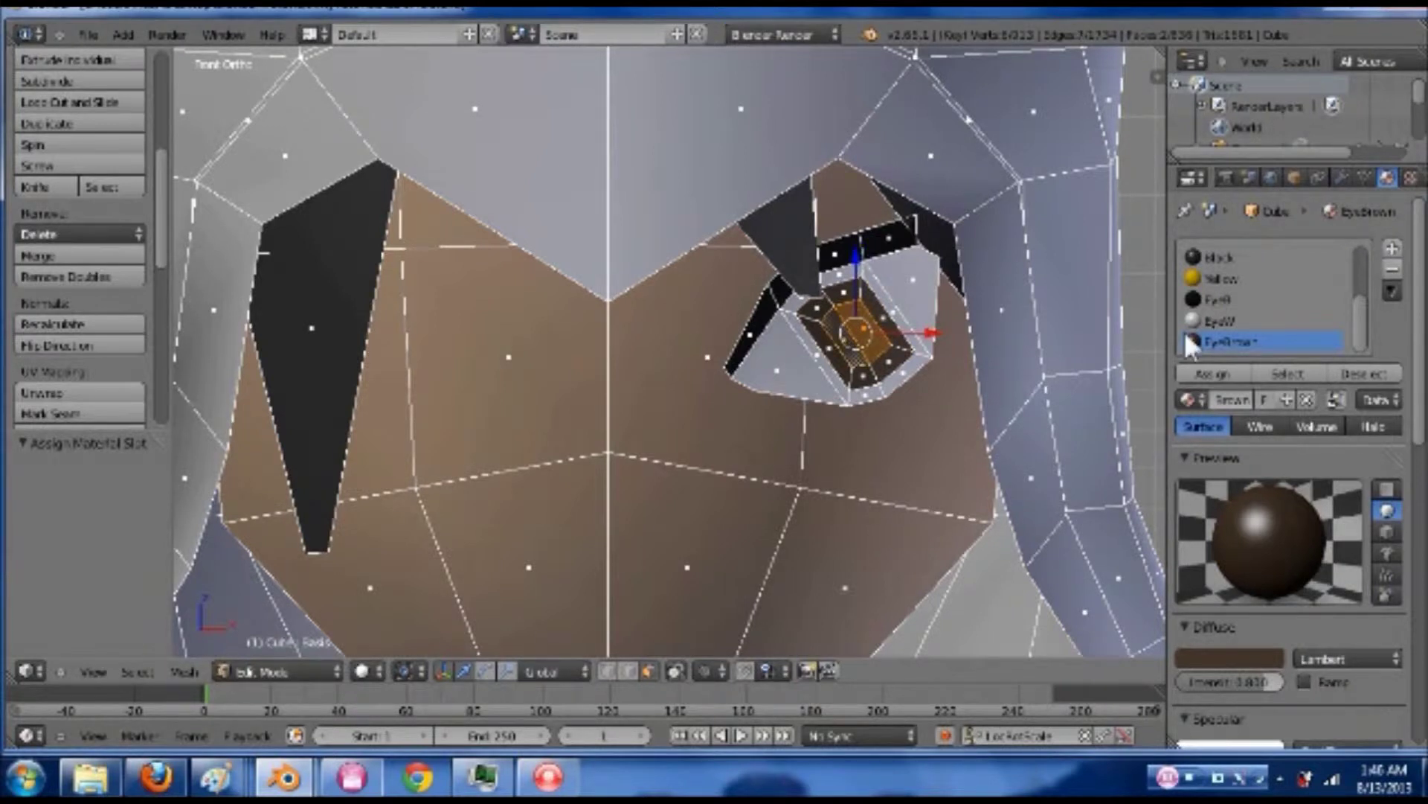
click(1219, 298)
click(1213, 372)
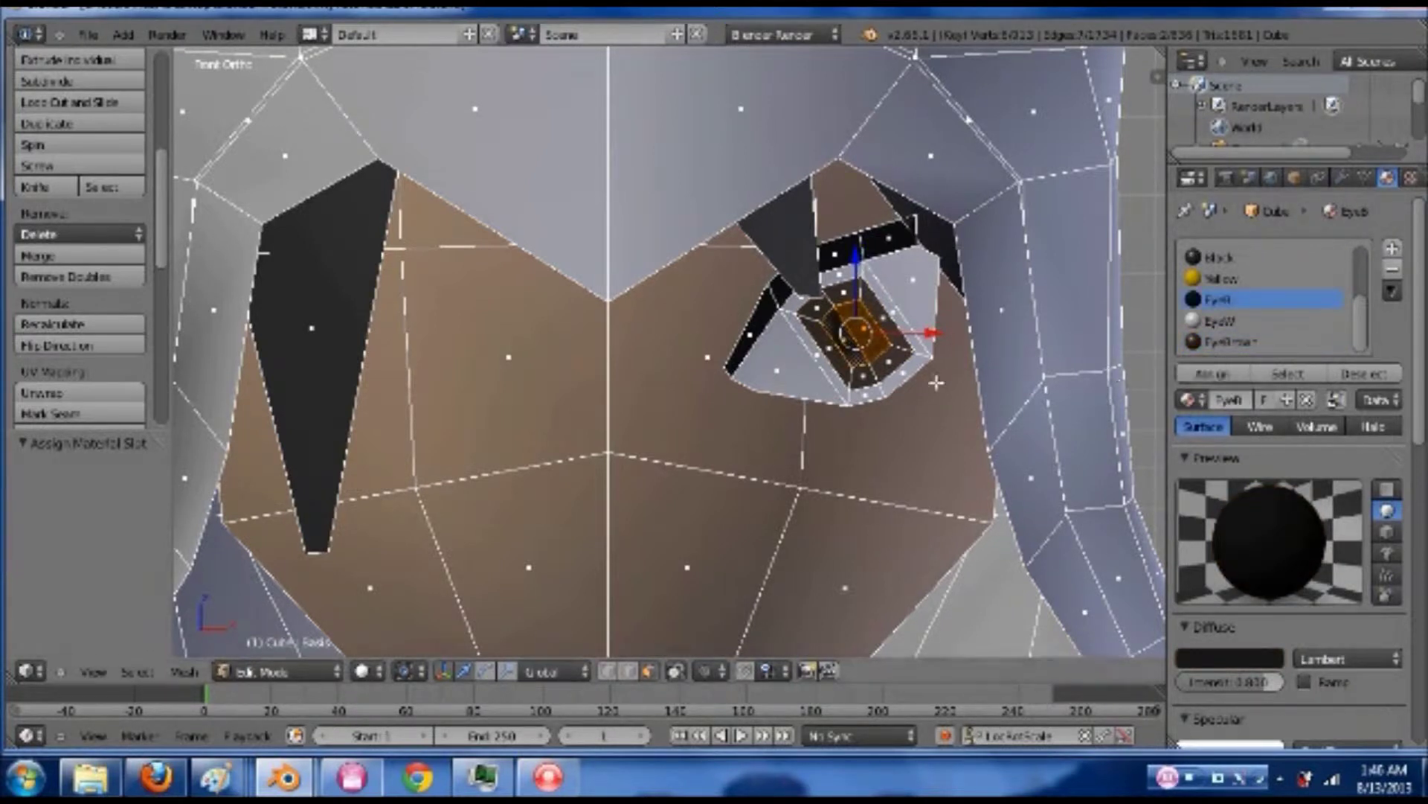
key(Tab)
scroll(882, 378, down, 5)
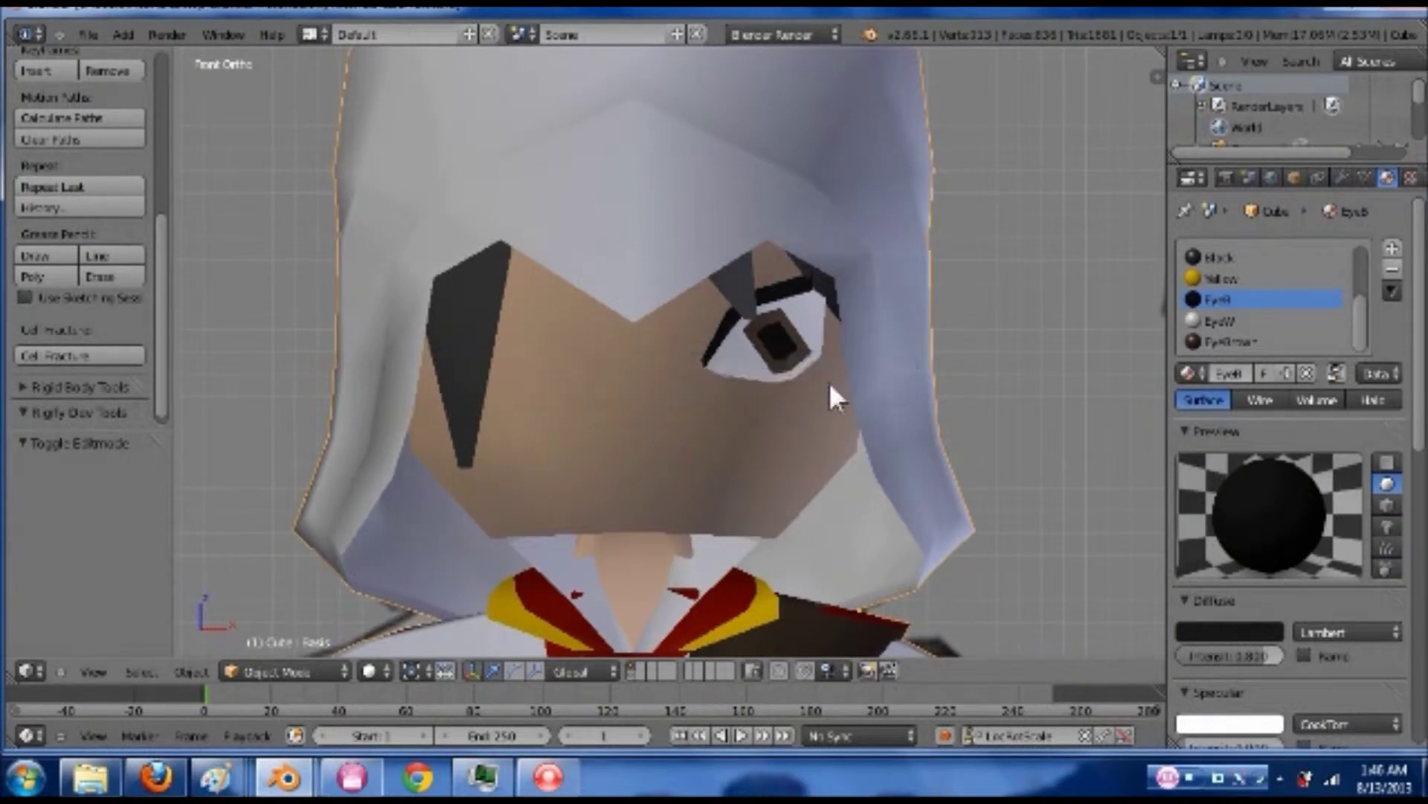
- Add one loop cut across the middle of the eye, through the iris and pupil
key(Tab)
scroll(860, 375, up, 4)
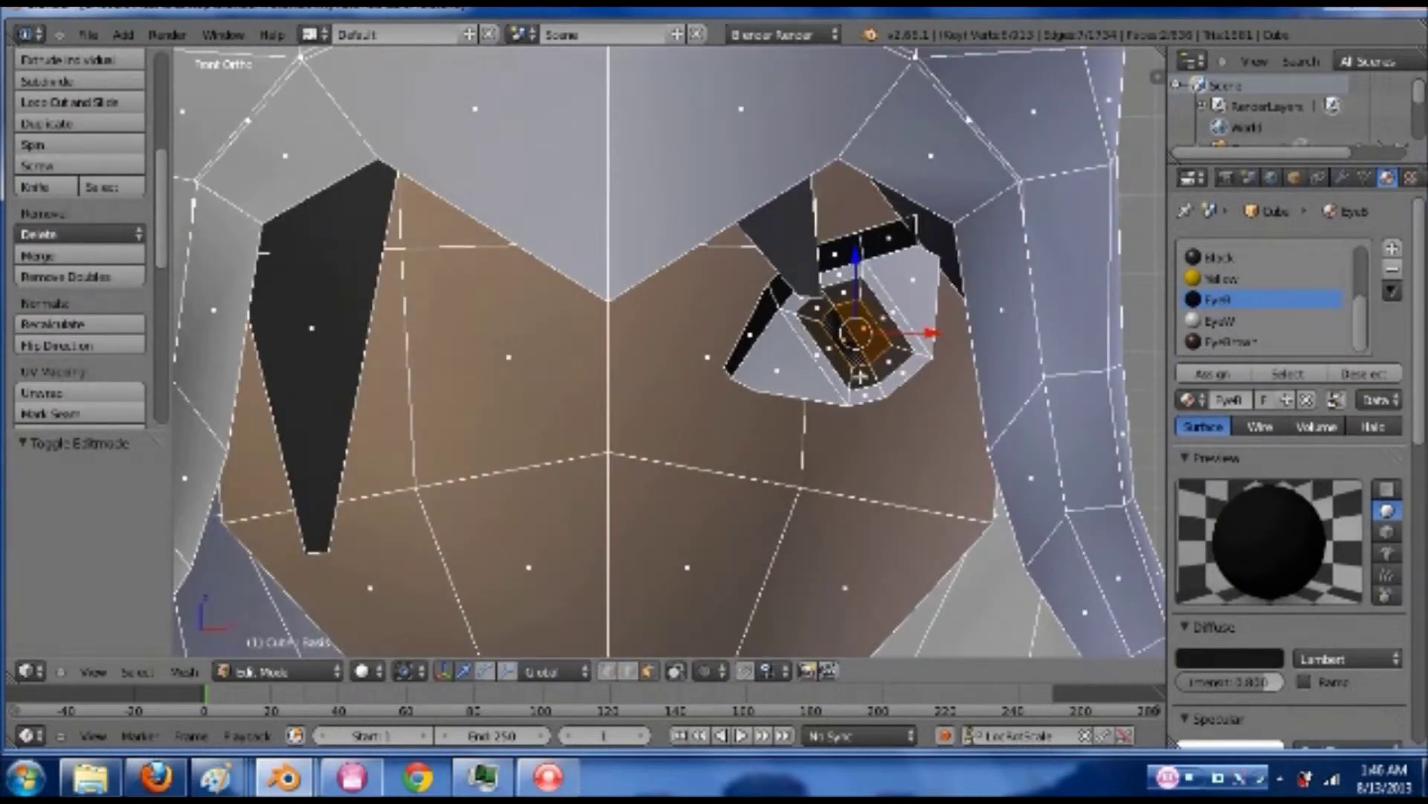
key(ctrl+r)
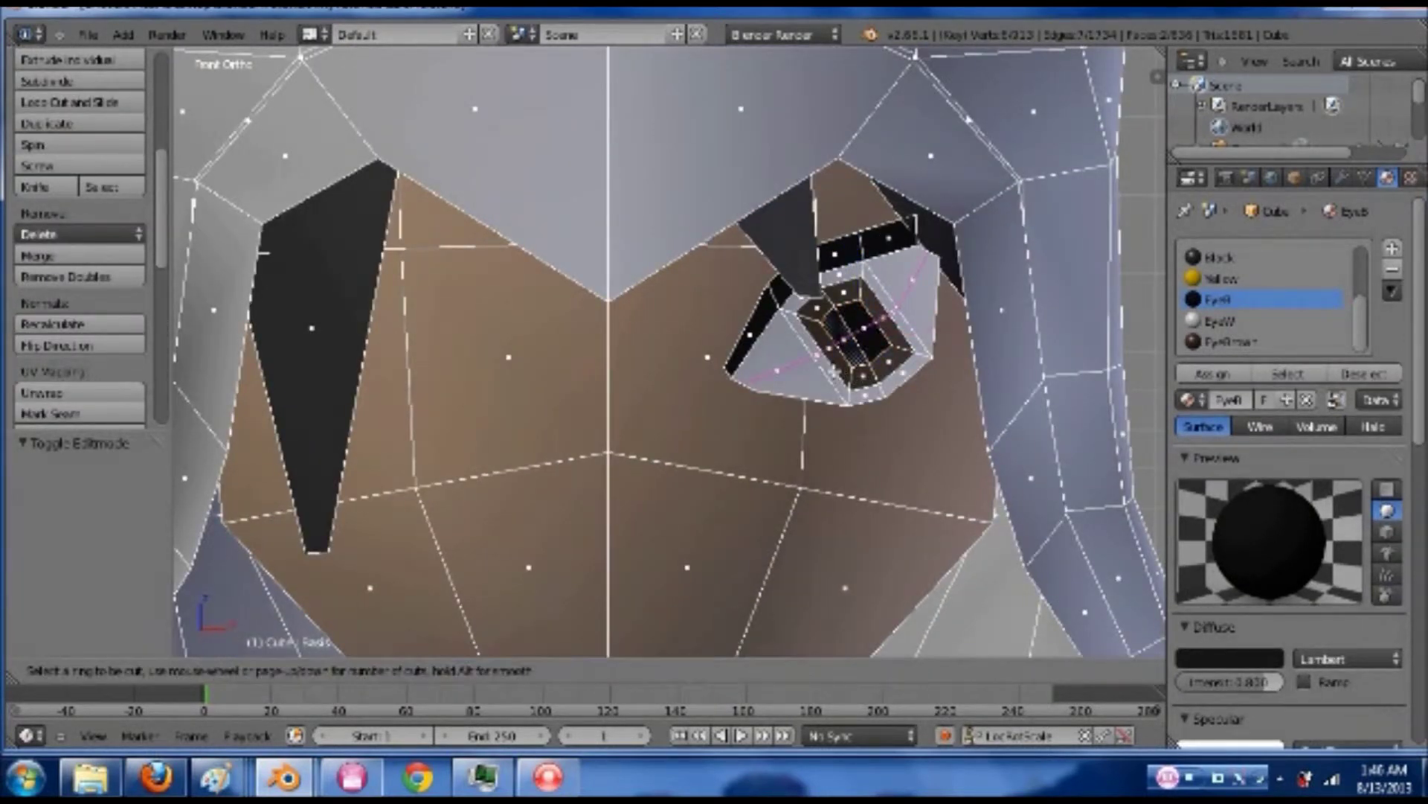
click(835, 370)
click(833, 369)
- In vertex select mode, slide the new cut's vertex in the eye white beside the iris outward by 0.305
key(ctrl+Tab)
click(830, 330)
right_click(815, 353)
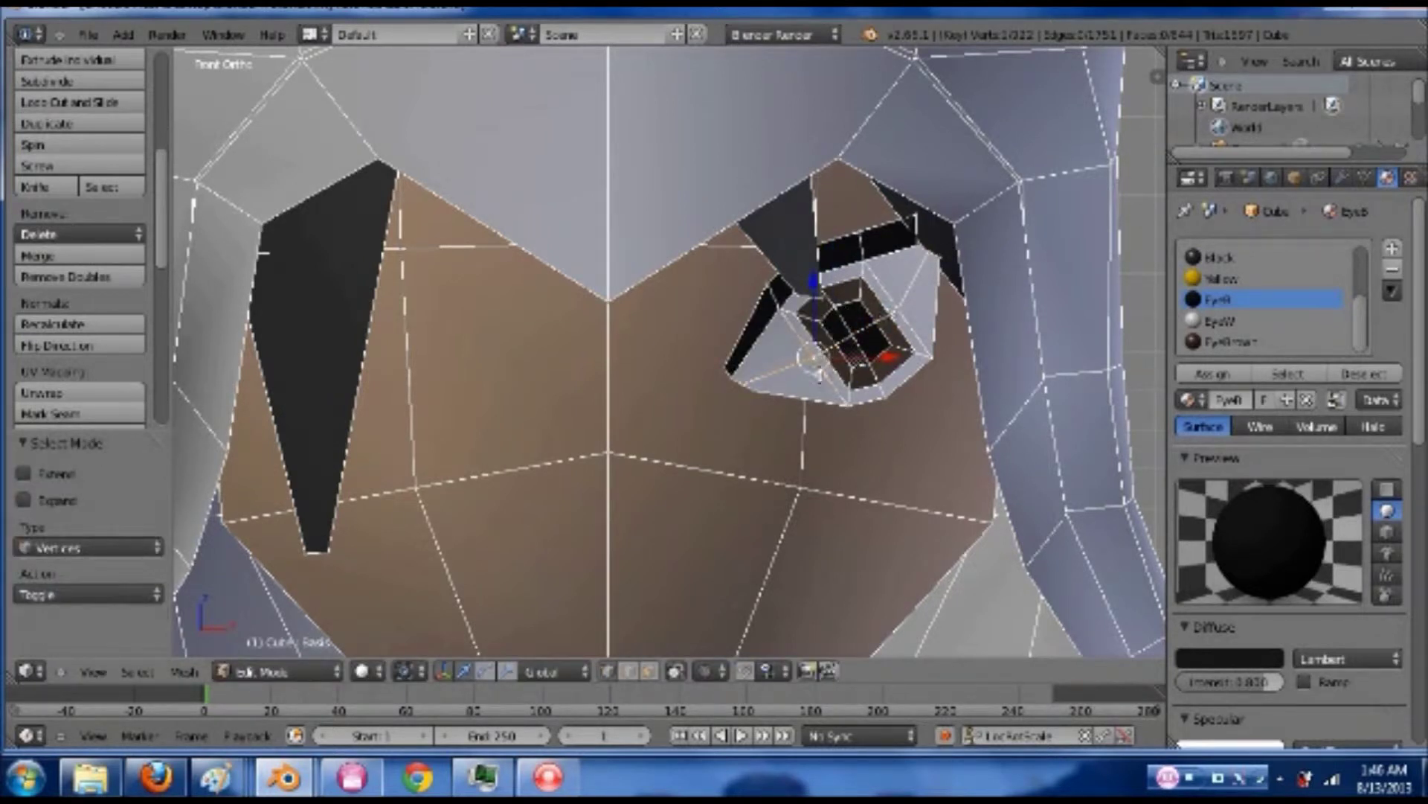
key(g)
key(g)
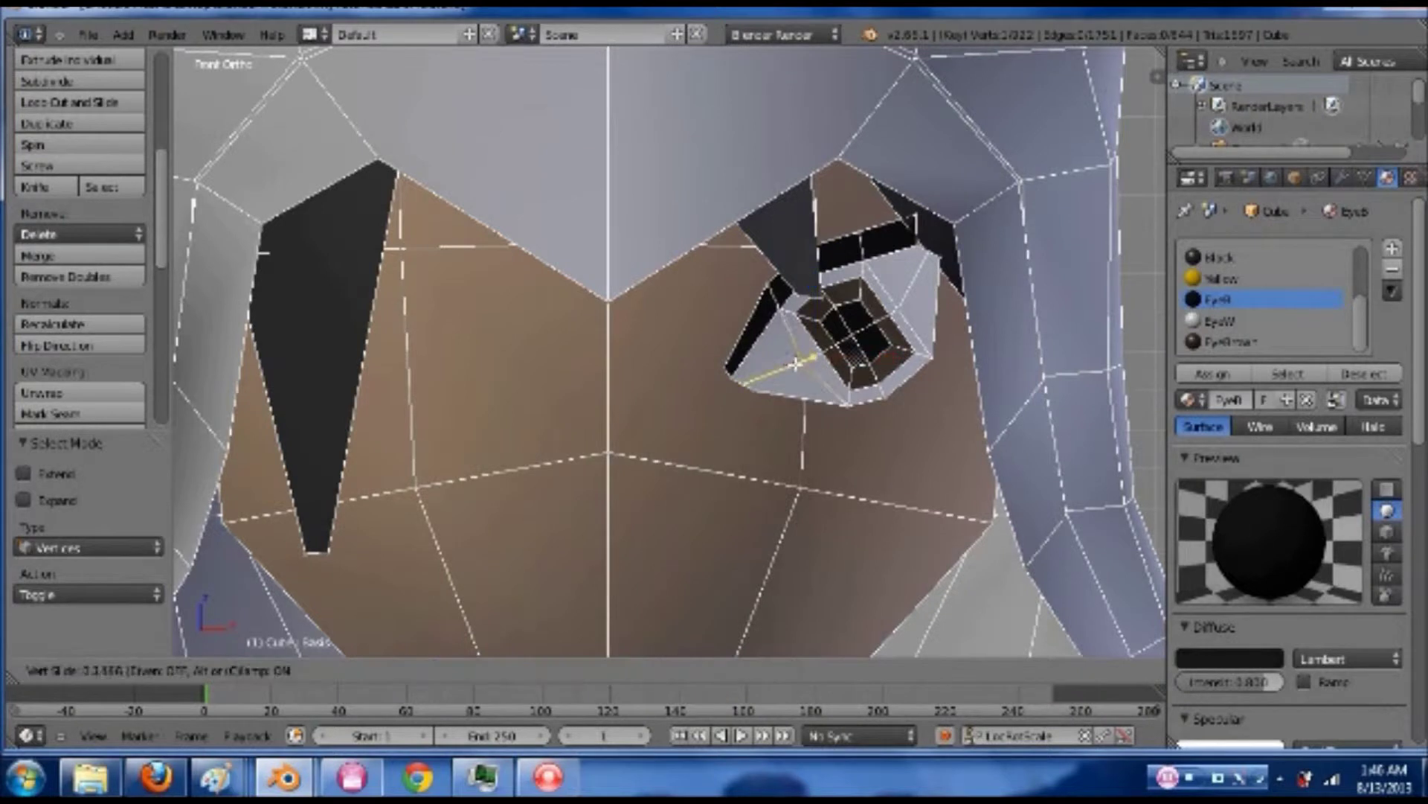
click(792, 364)
- Slide the new cut's vertex on the iris's inner-side outline outward by 0.373 to round the iris
right_click(819, 356)
key(g)
key(g)
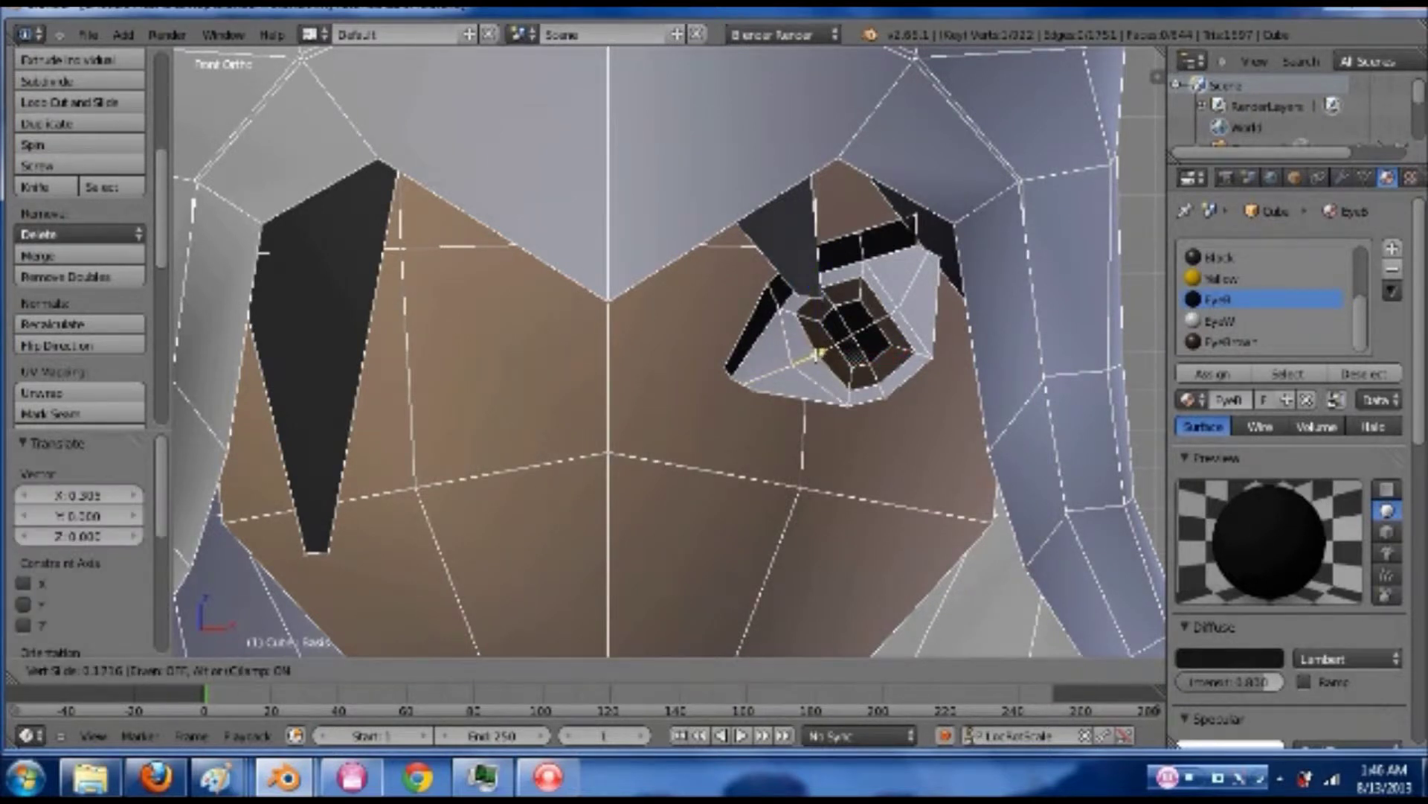
click(899, 313)
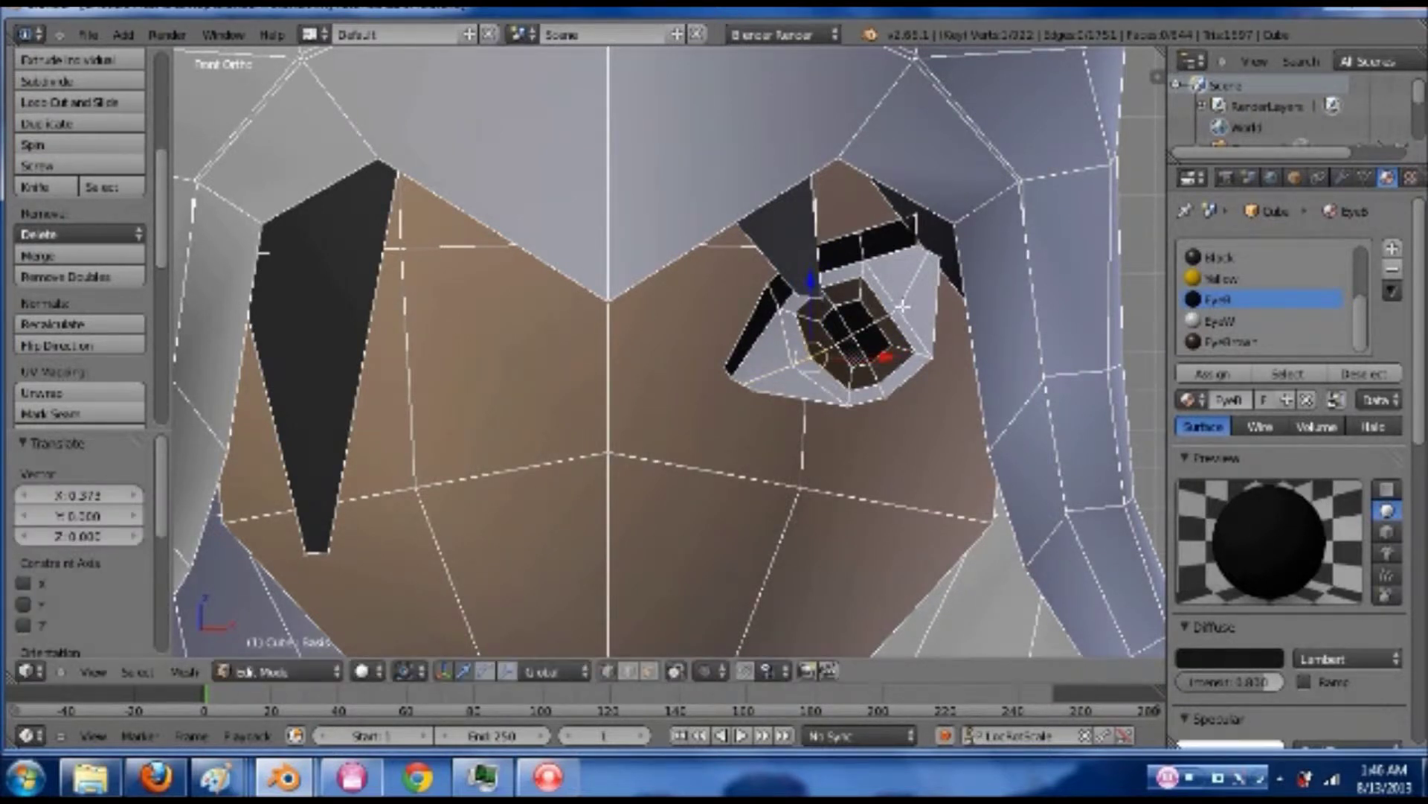
- Slide the cut's outer-side vertices in the eye white by 0.305 and on the iris outline by 0.510, and check the eye in Object Mode
right_click(902, 305)
key(g)
key(g)
click(909, 292)
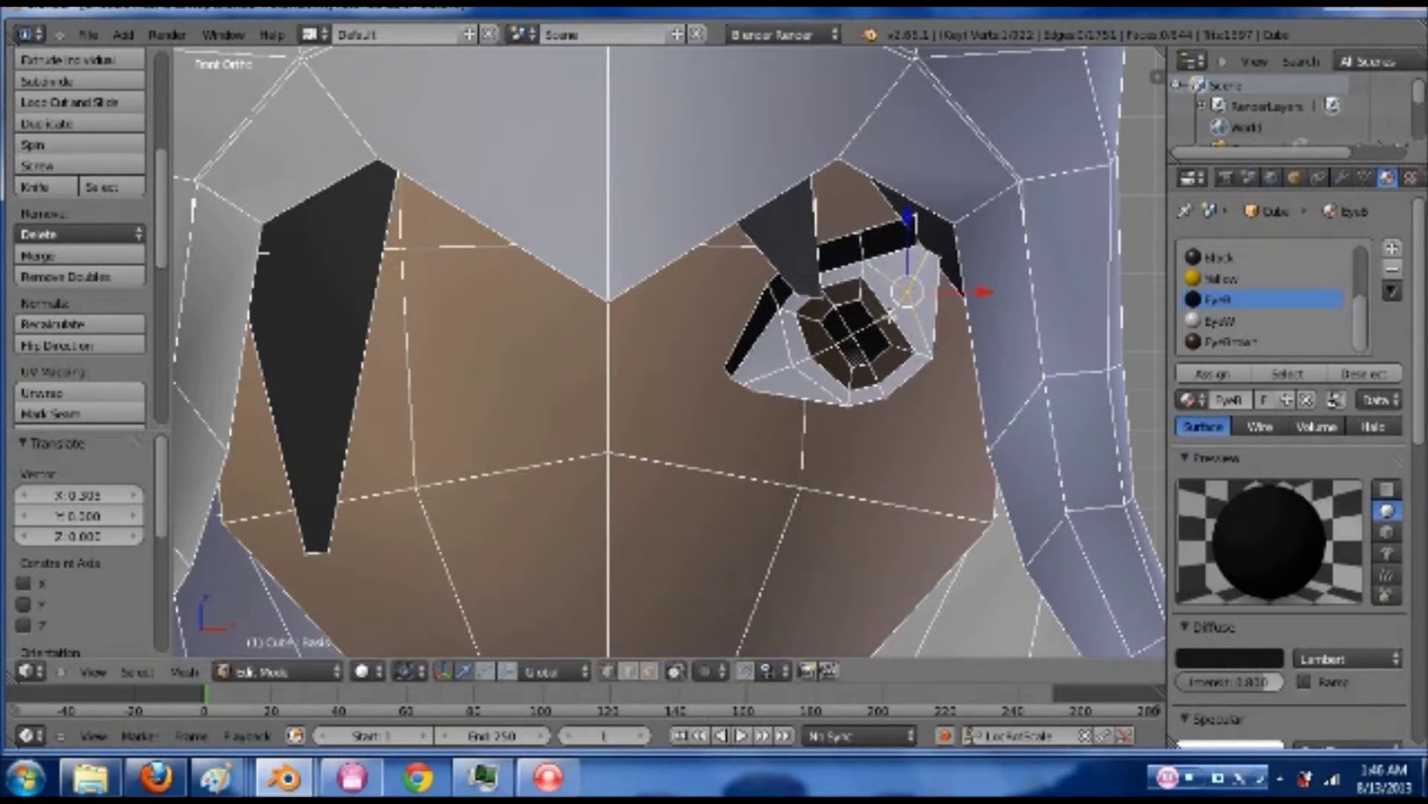
key(g)
key(g)
click(898, 309)
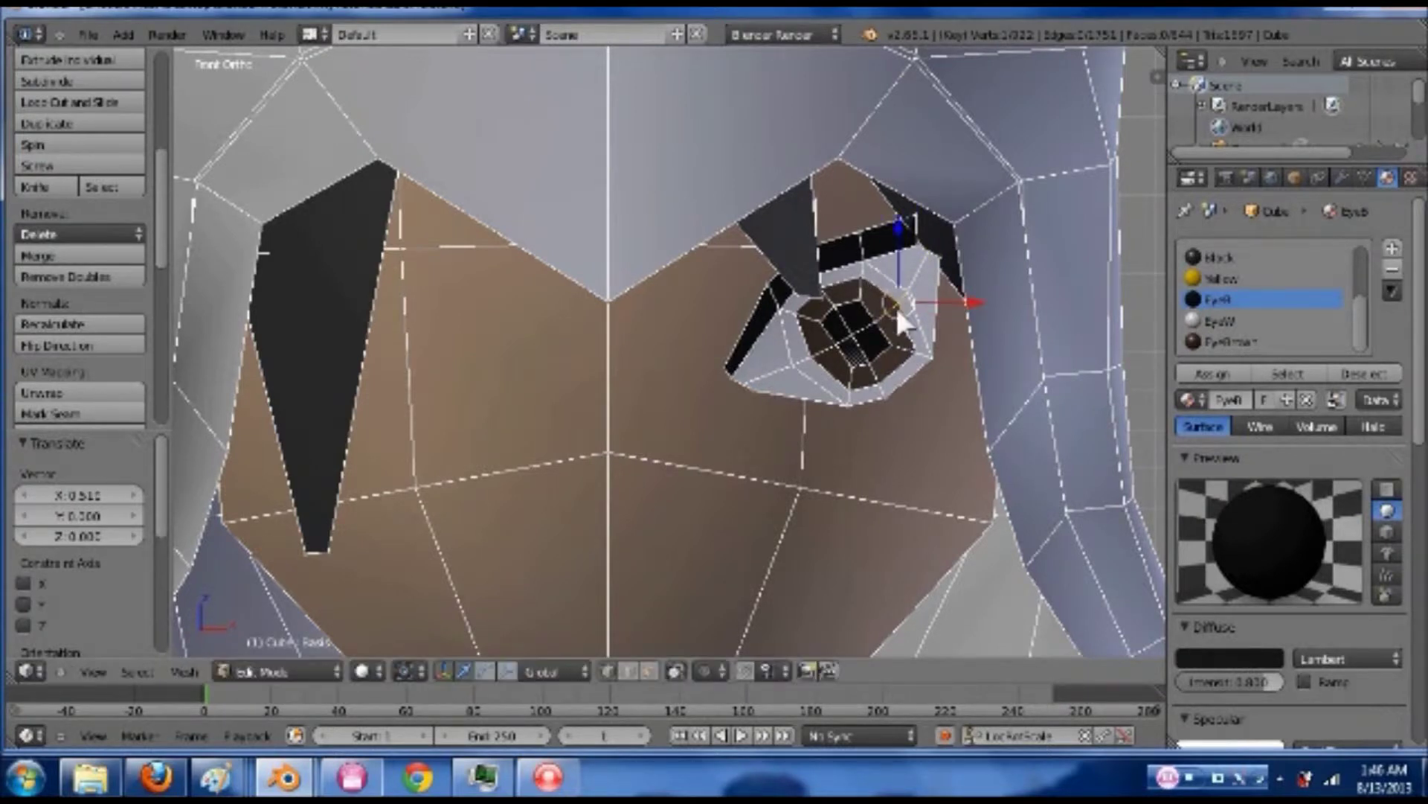
key(Tab)
scroll(878, 335, down, 3)
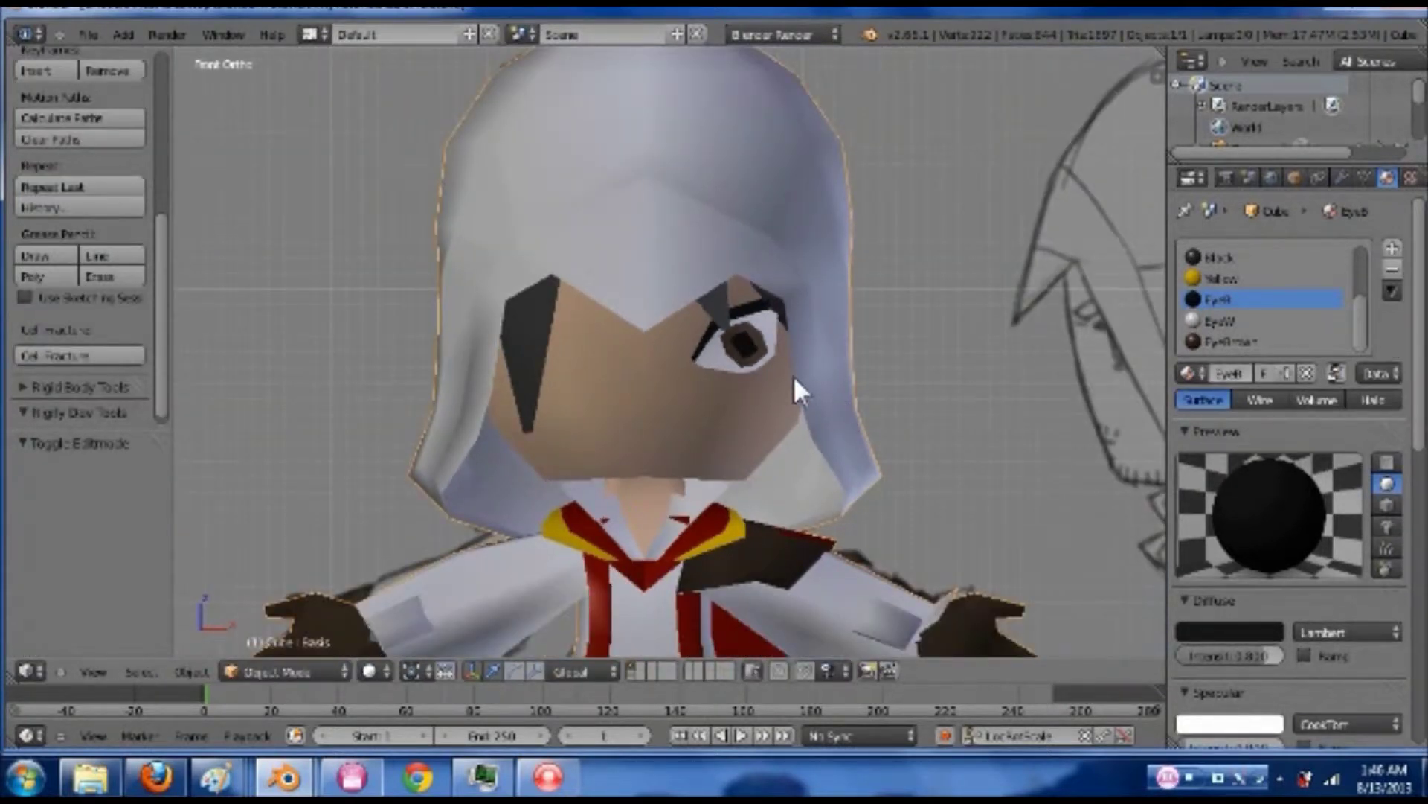
- Duplicate the whole linked eye in place and mirror the copy to the other side of the face by scaling it -1 along X
key(Tab)
key(ctrl+l)
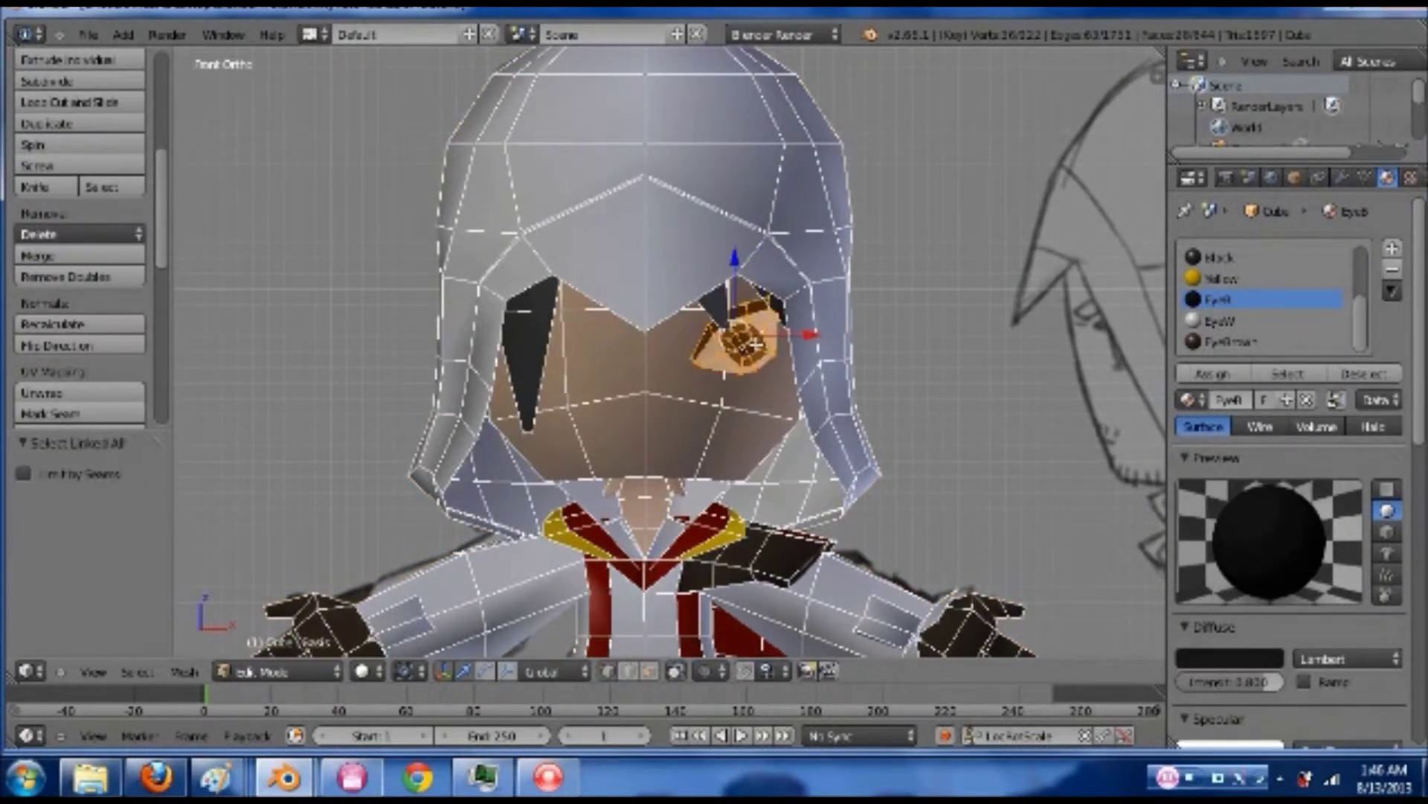
key(shift+d)
right_click(755, 344)
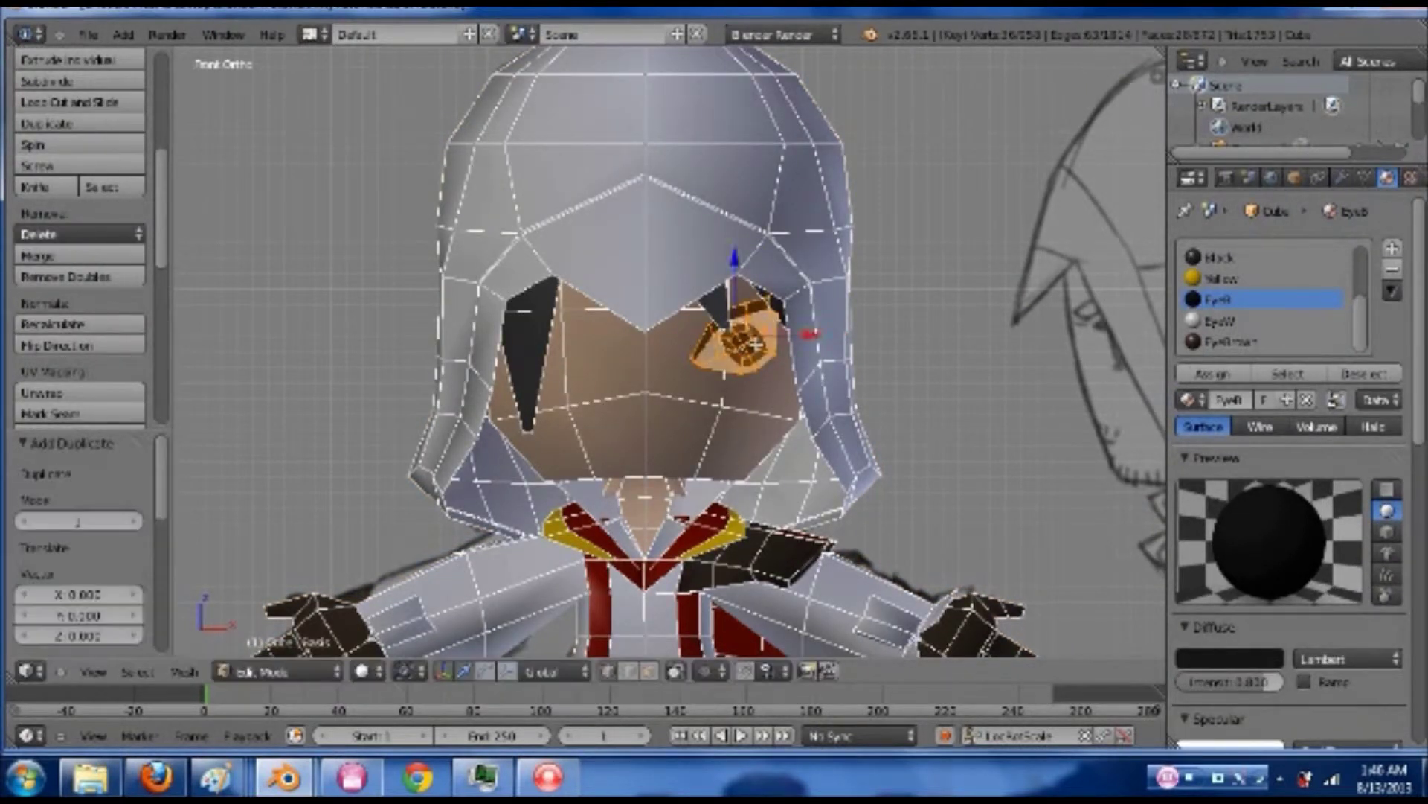
key(s)
key(x)
key(minus)
key(1)
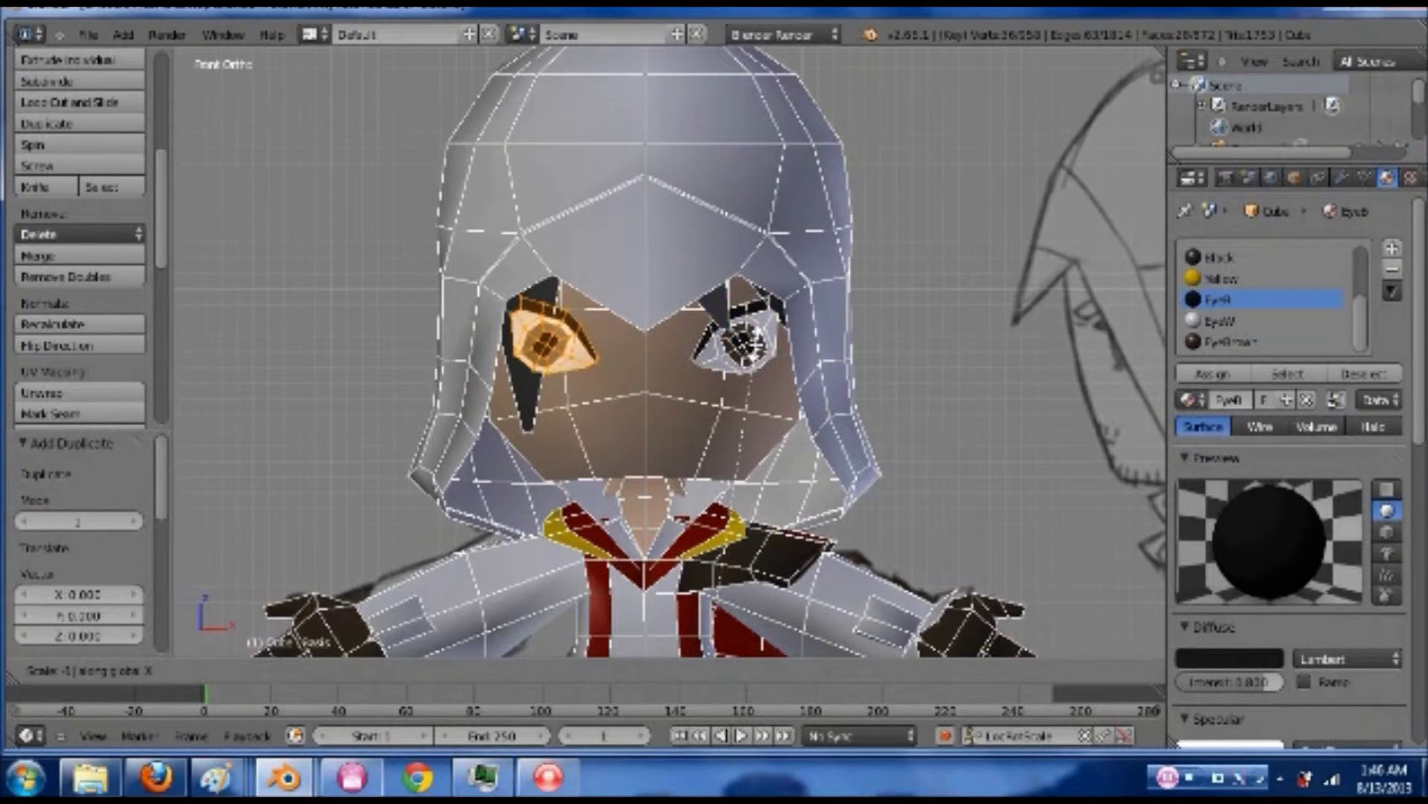
key(Return)
- Select the long hair strand's four corner vertices in wireframe and move them by about -0.031 along X and 0.034 along Y
key(ctrl+space)
middle_drag(539, 365, 580, 323)
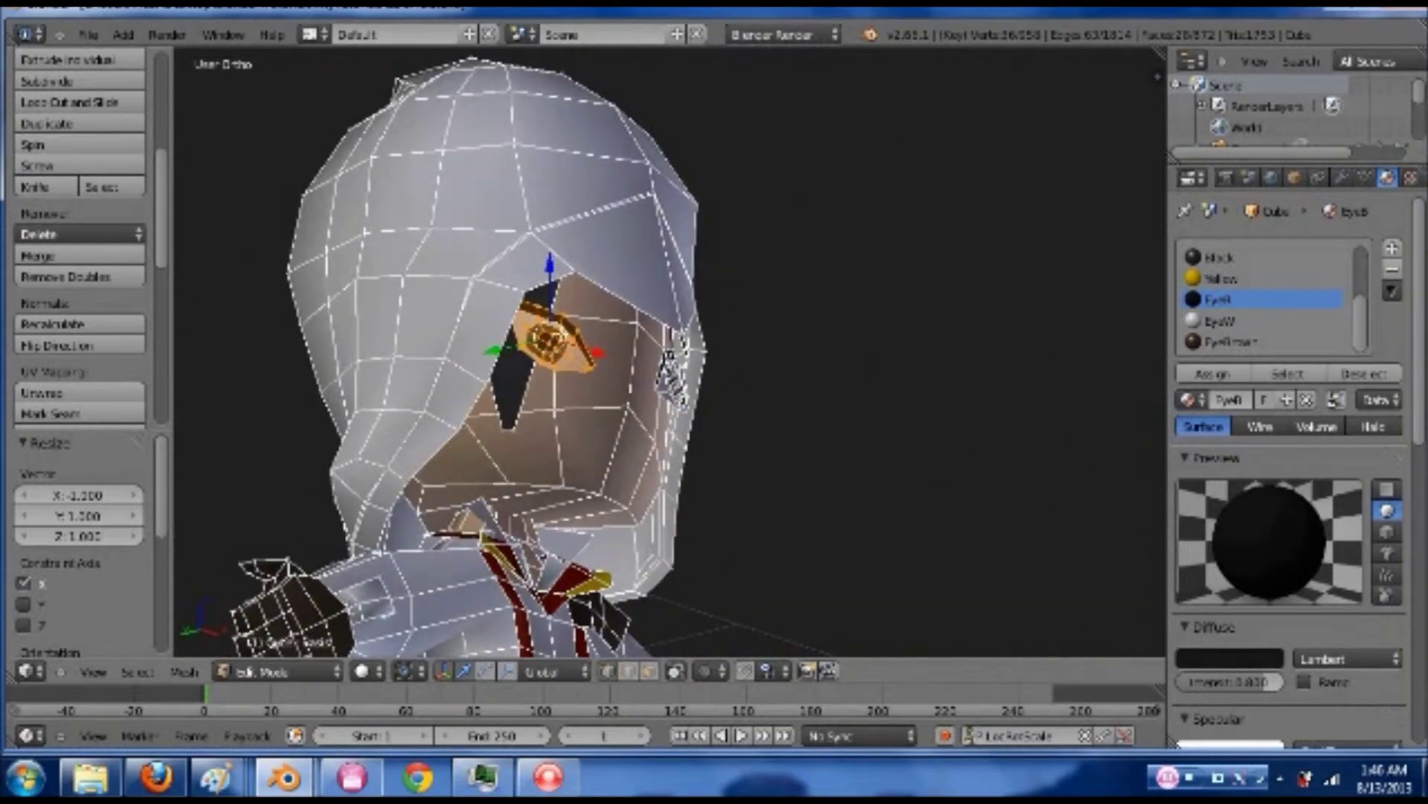
right_click(508, 413)
key(ctrl+l)
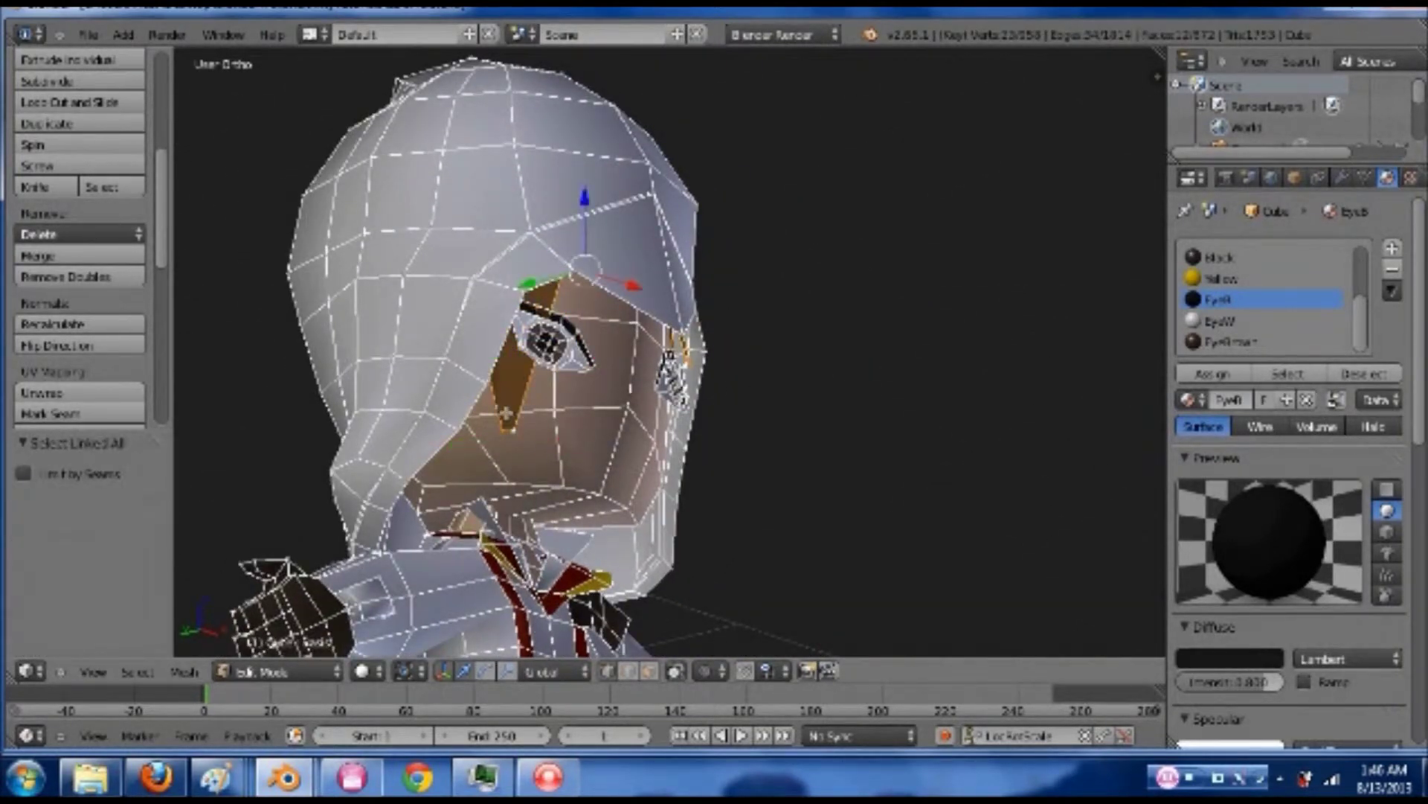
key(z)
middle_drag(508, 413, 751, 409)
middle_drag(749, 244, 768, 245)
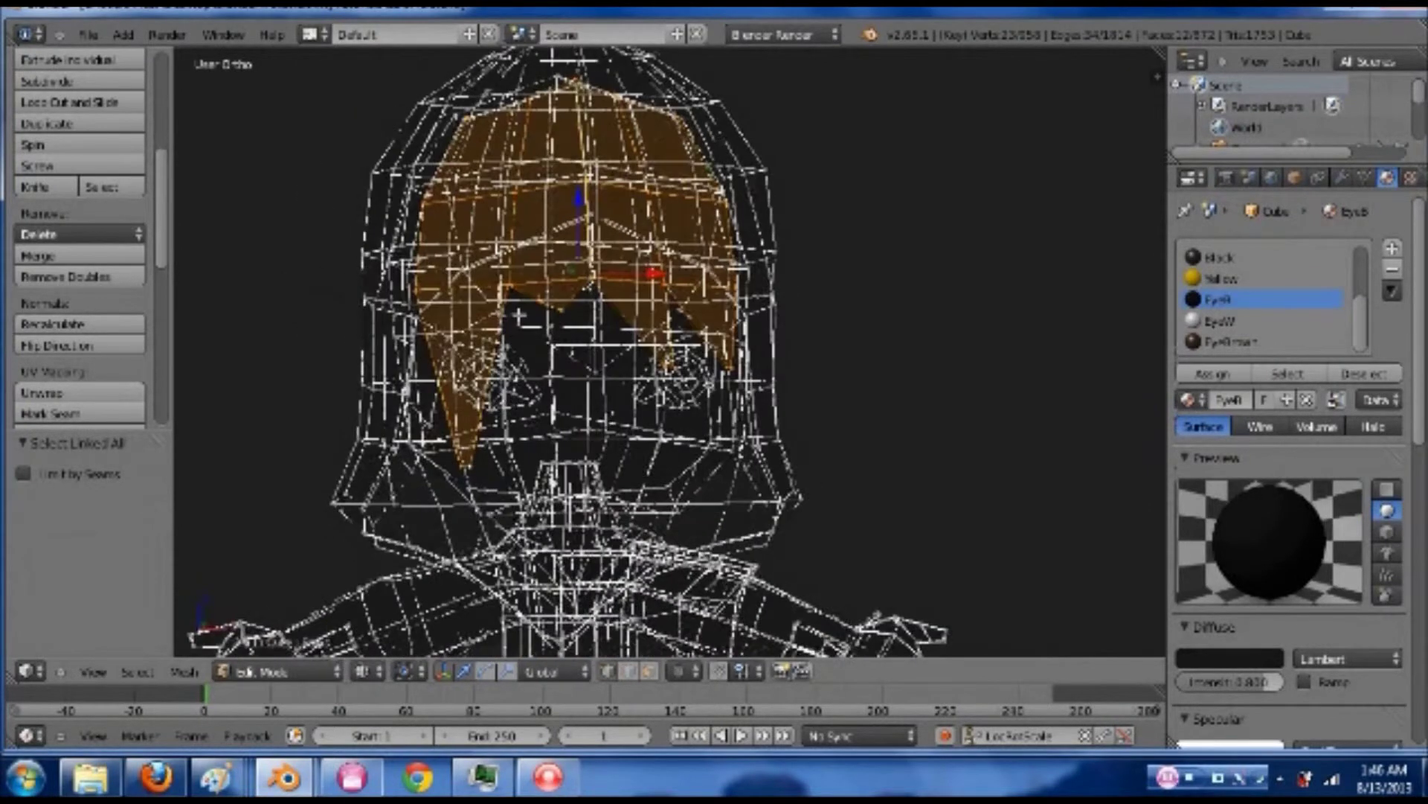
right_click(509, 293)
shift+right_click(426, 293)
shift+right_click(468, 457)
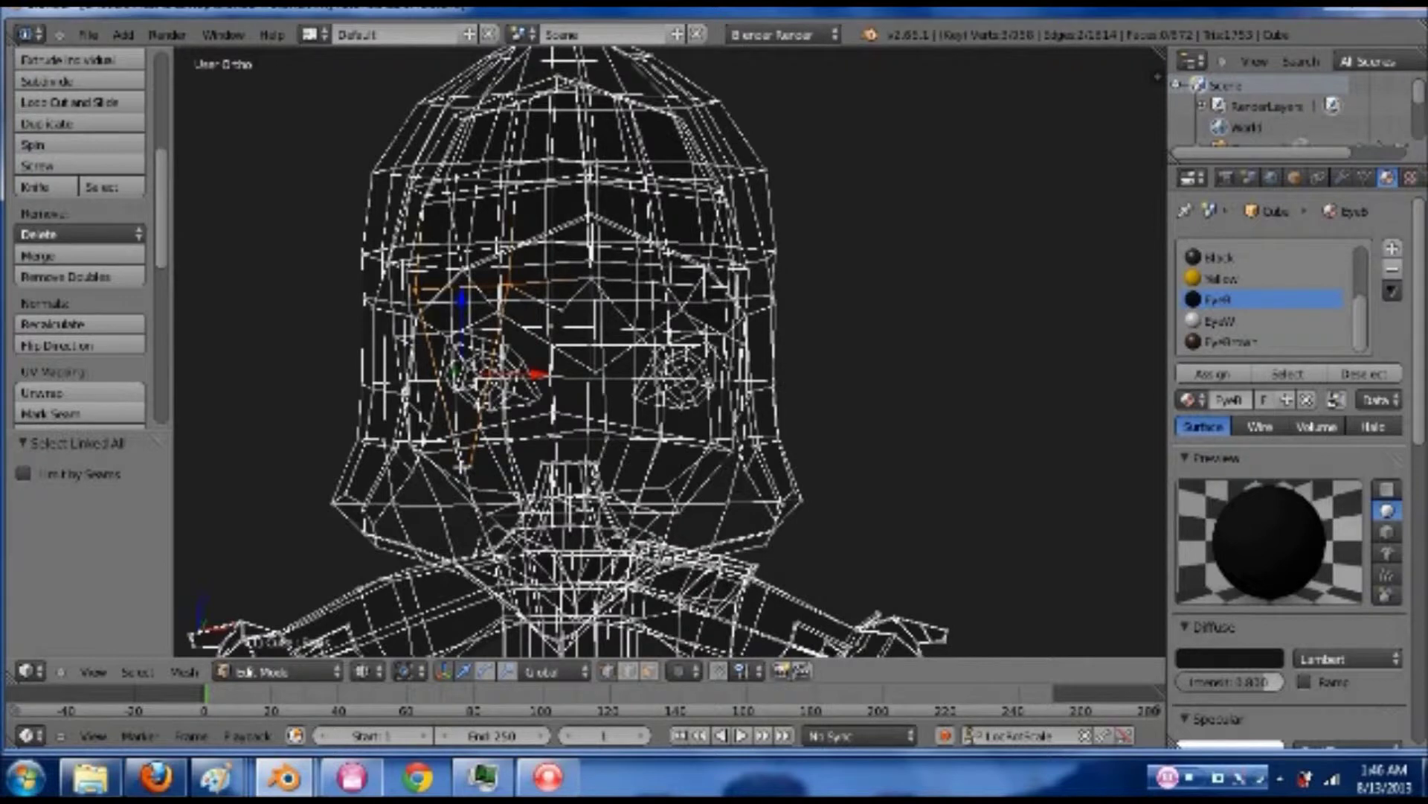
shift+right_click(461, 467)
key(z)
middle_drag(569, 452, 557, 376)
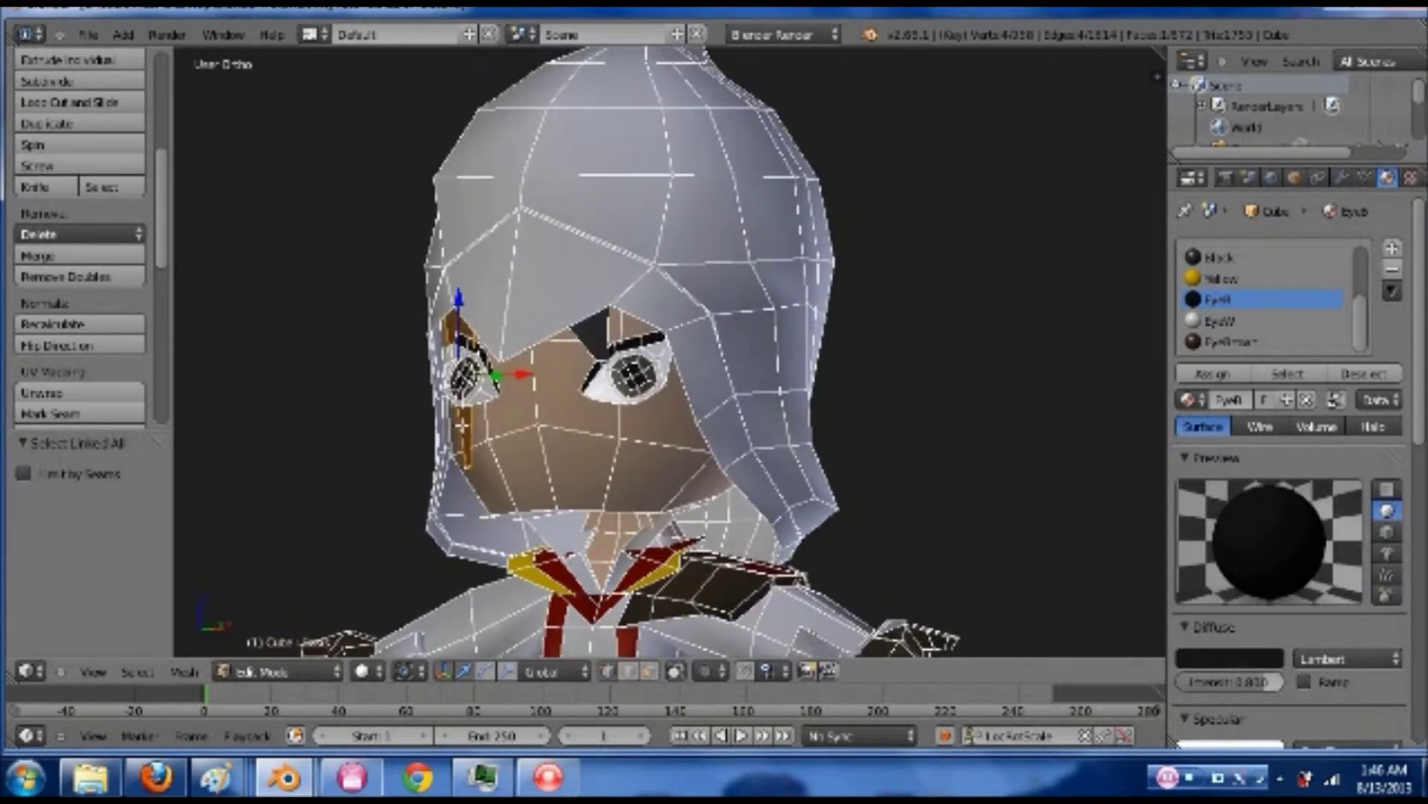
drag(527, 379, 520, 375)
middle_drag(520, 374, 602, 392)
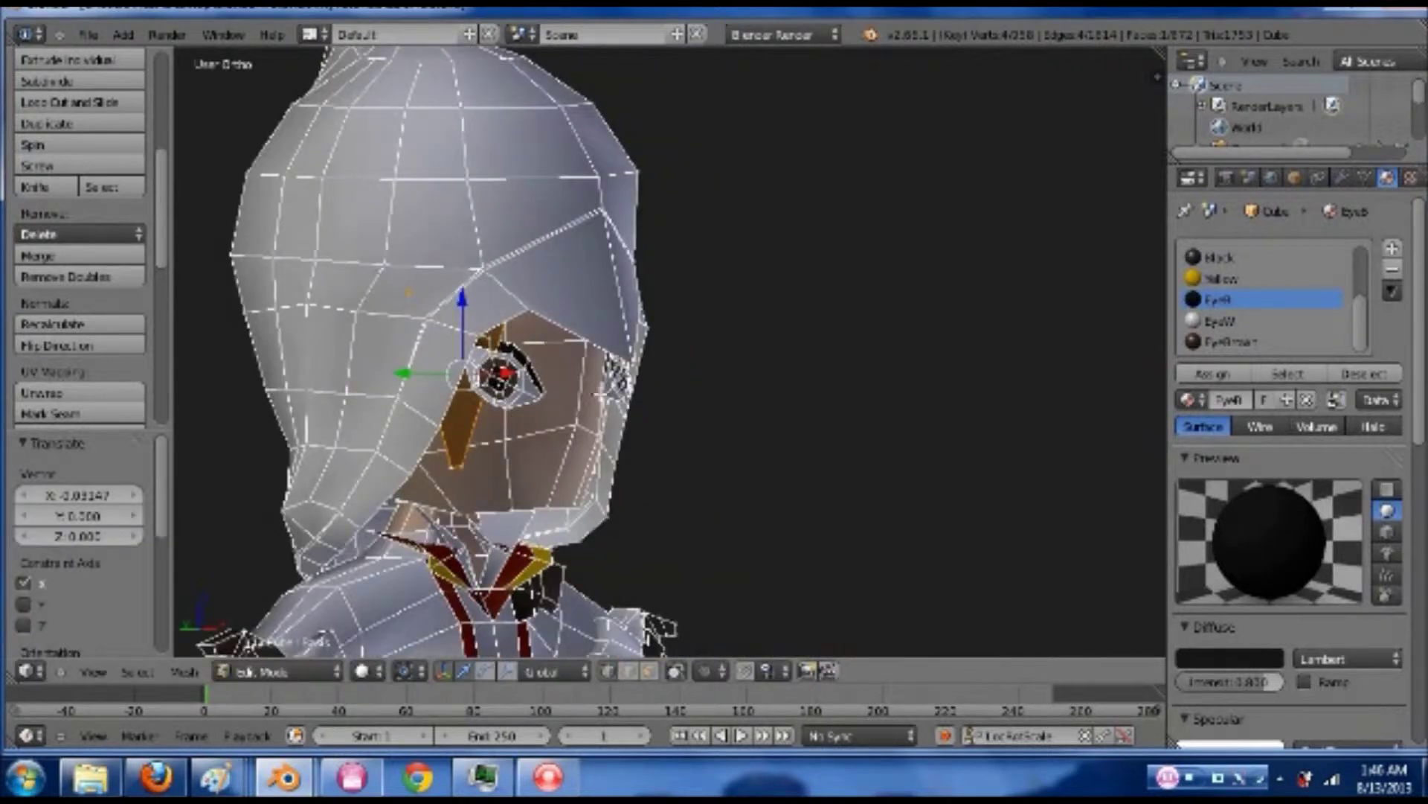
drag(398, 372, 391, 373)
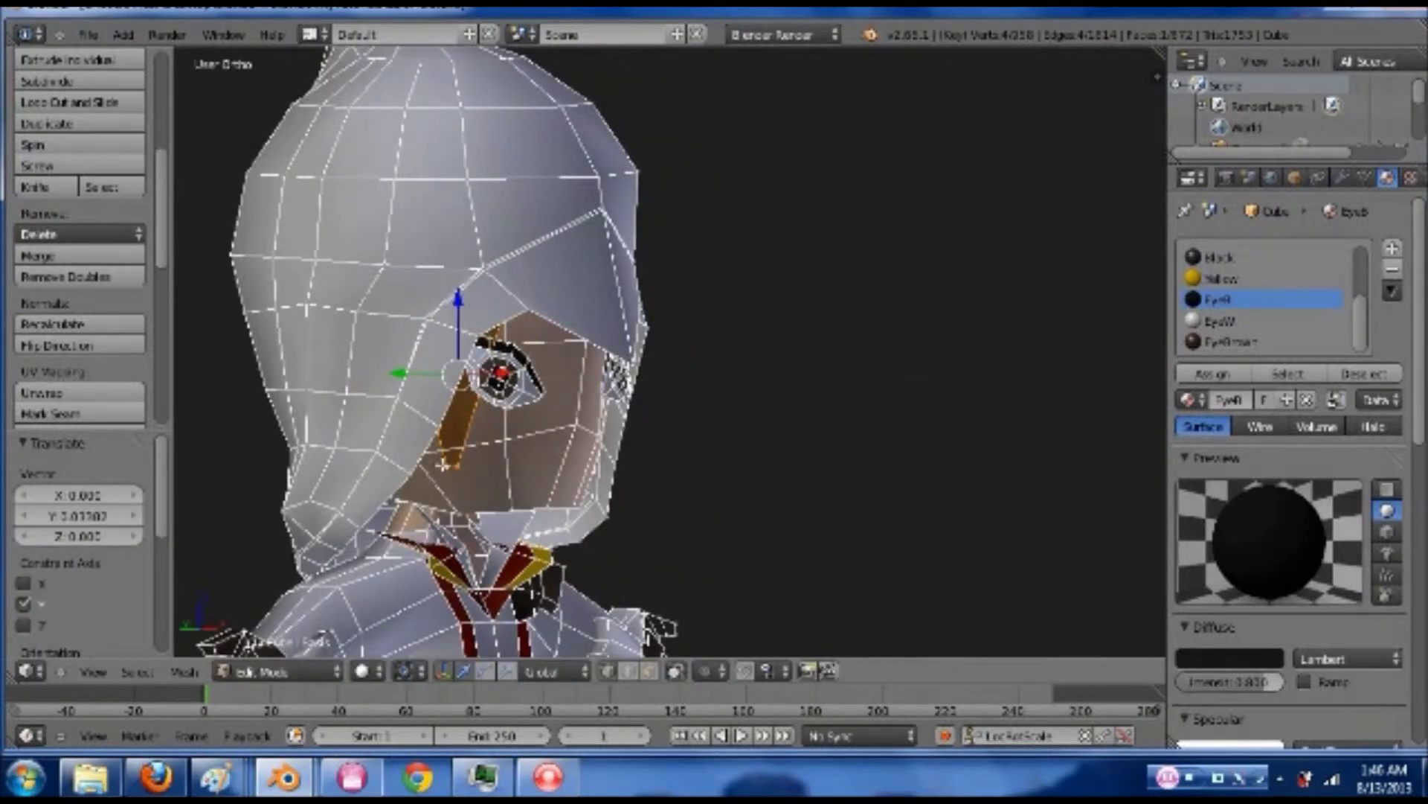
- Move the long strand's two tip vertices forward along Y by -0.448 and nudge them slightly back
right_click(447, 466)
shift+right_click(459, 465)
drag(497, 465, 533, 463)
key(ctrl+z)
drag(392, 461, 448, 458)
middle_drag(488, 452, 415, 451)
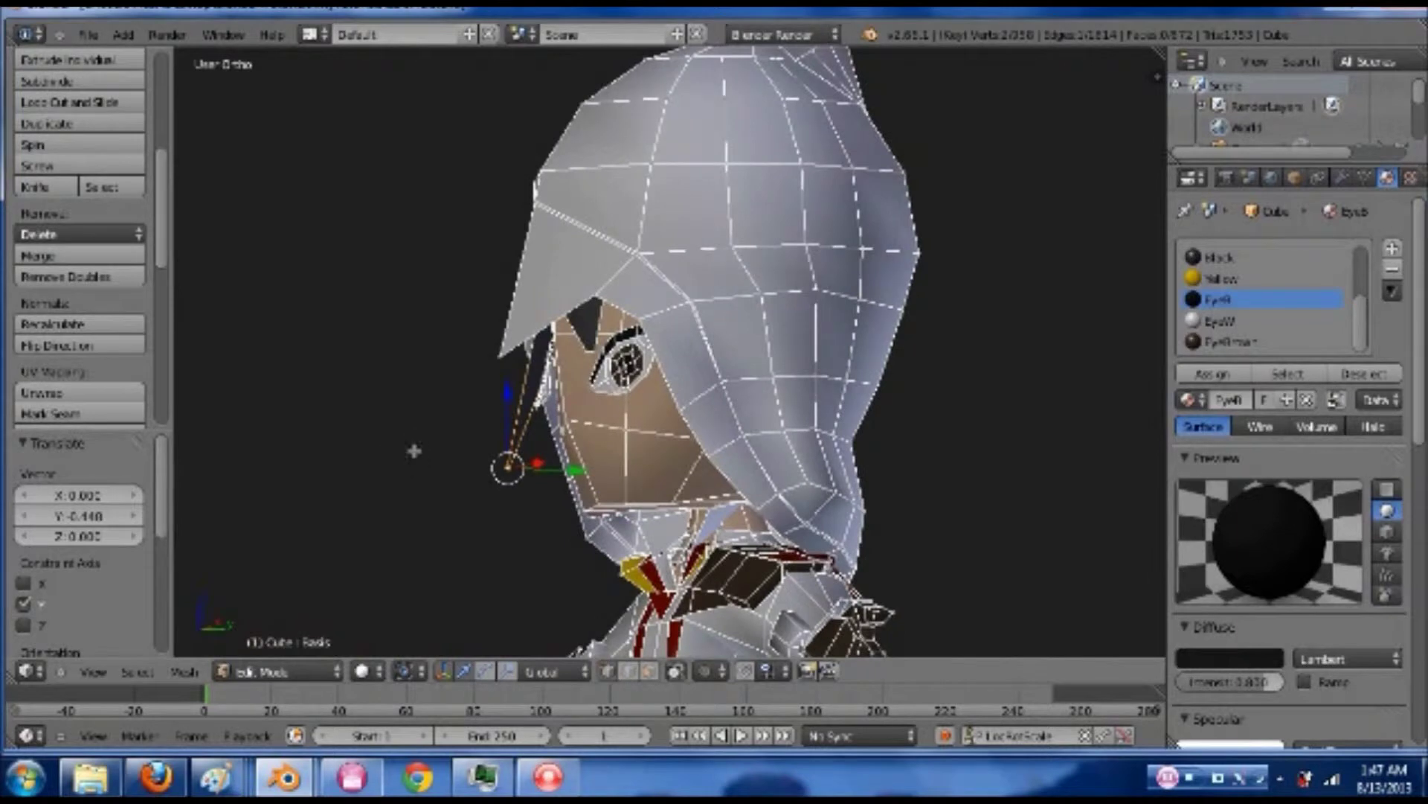
drag(583, 470, 590, 470)
middle_drag(558, 458, 606, 450)
- Rotate the mirrored eye to follow the face's curve and move it by 0.0256 along X and 0.0436 along Y
right_click(553, 376)
key(ctrl+l)
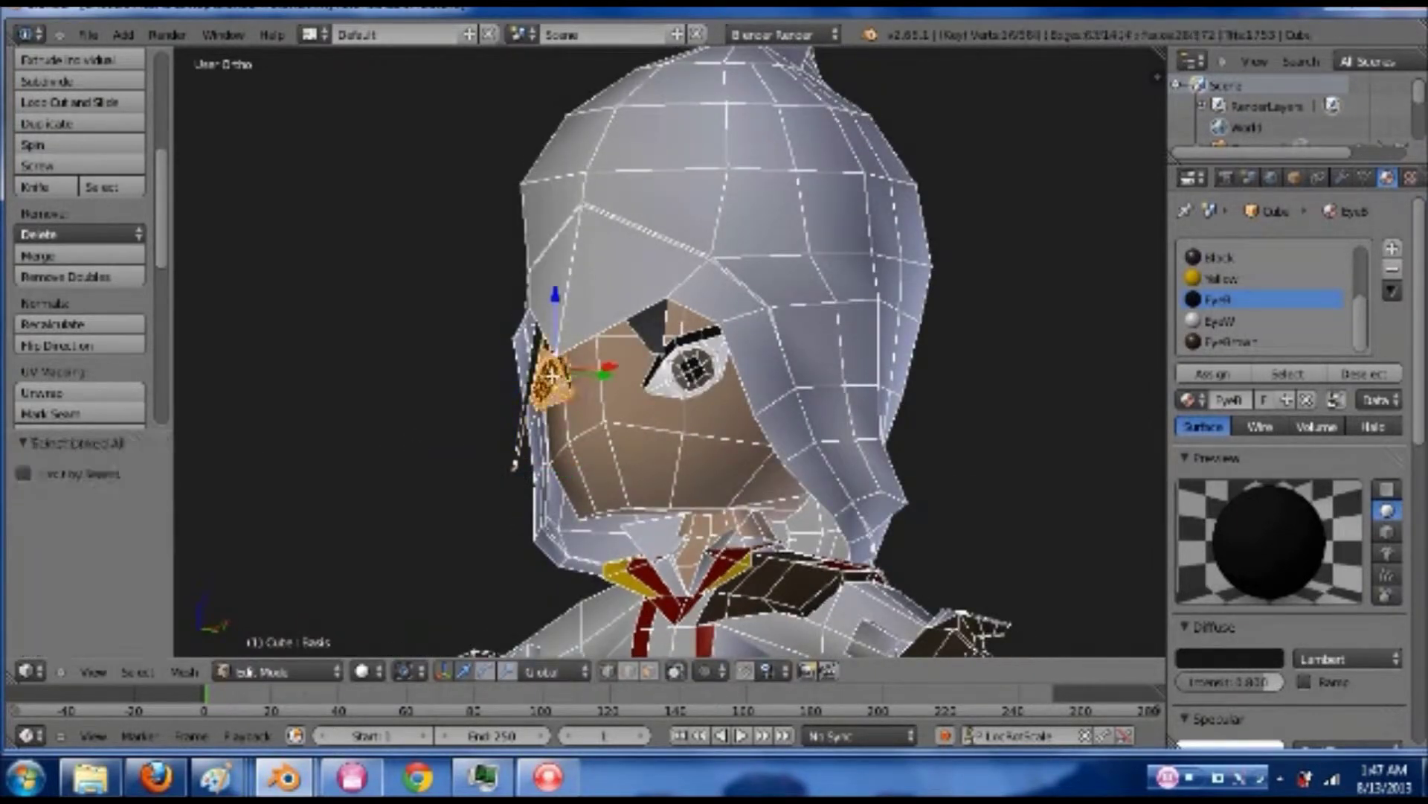
middle_drag(593, 413, 592, 461)
scroll(592, 404, up, 3)
middle_drag(592, 404, 392, 425)
middle_drag(503, 422, 611, 481)
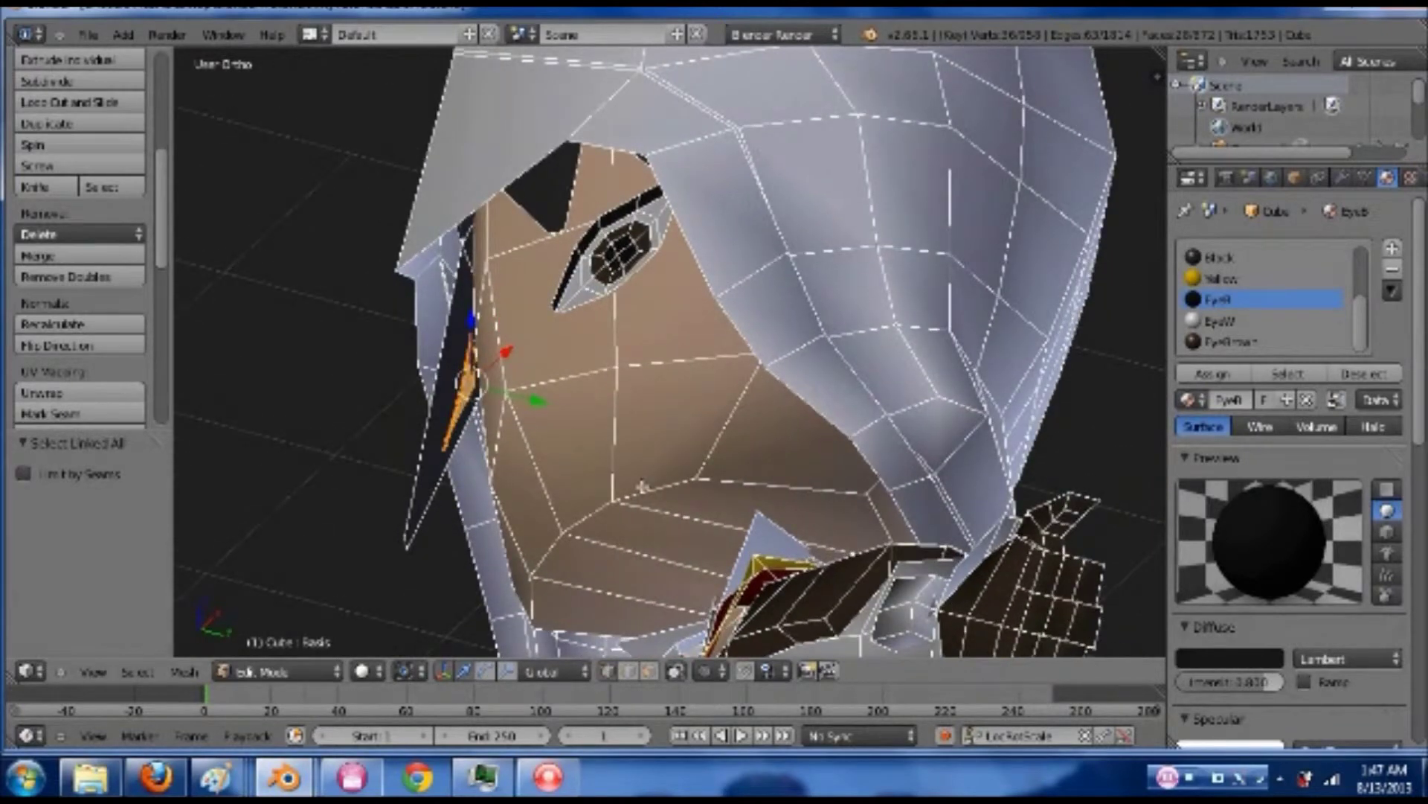
key(r)
click(652, 428)
key(g)
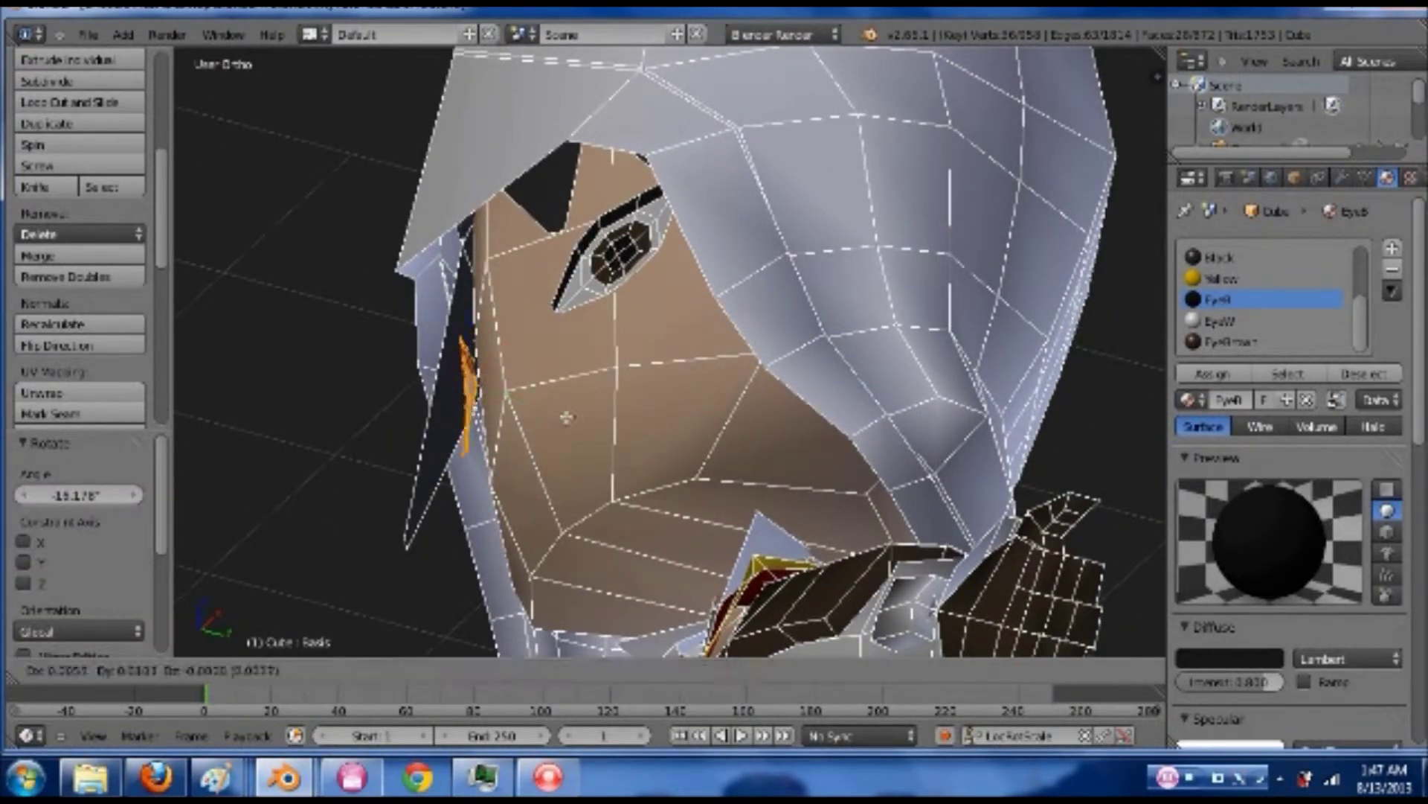
click(572, 417)
middle_drag(571, 418, 703, 438)
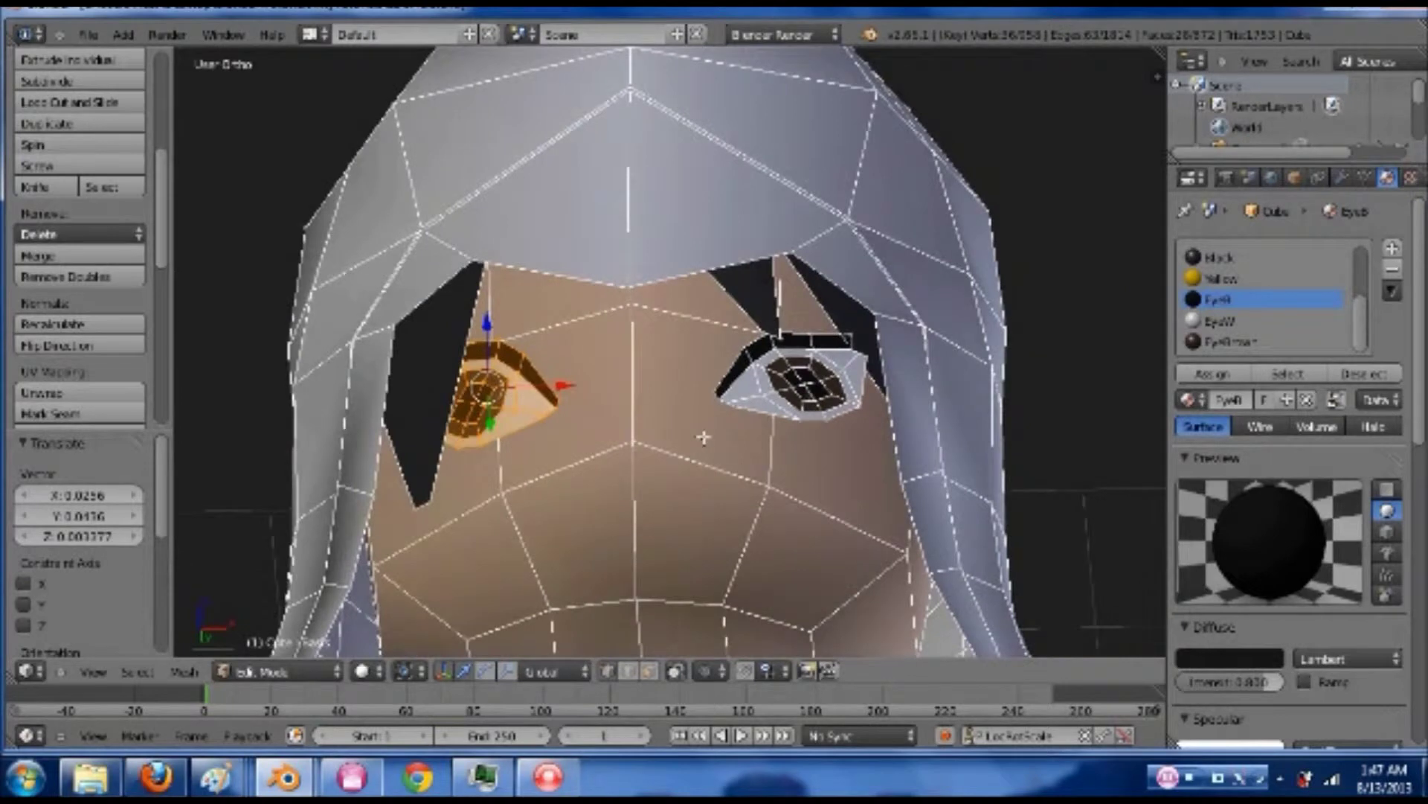
- Rotate the original eye about 24 degrees to follow the face and move it by about -0.023 along X and 0.026 along Y
right_click(750, 376)
key(ctrl+l)
middle_drag(749, 377, 862, 419)
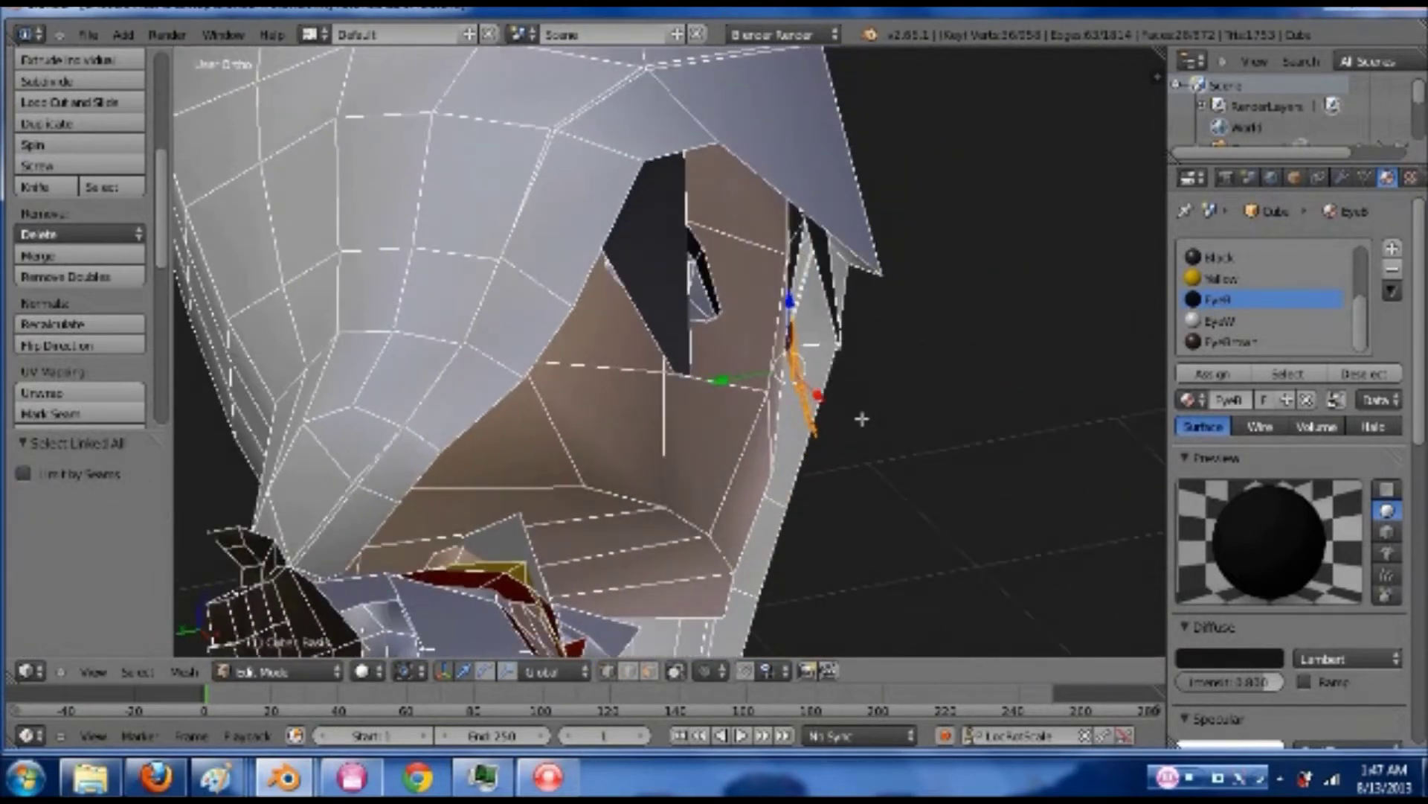
key(r)
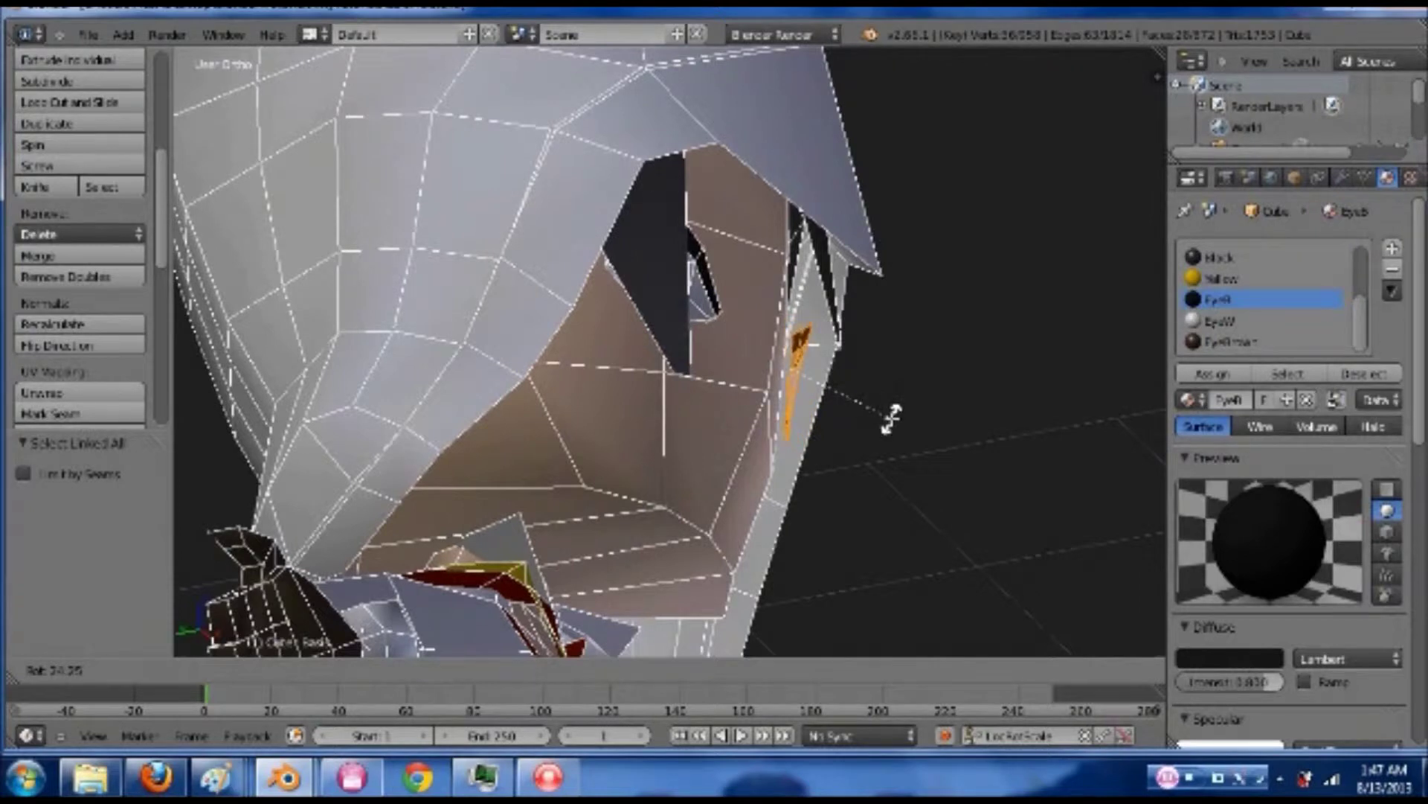
click(886, 411)
key(g)
click(854, 421)
middle_drag(854, 421, 735, 433)
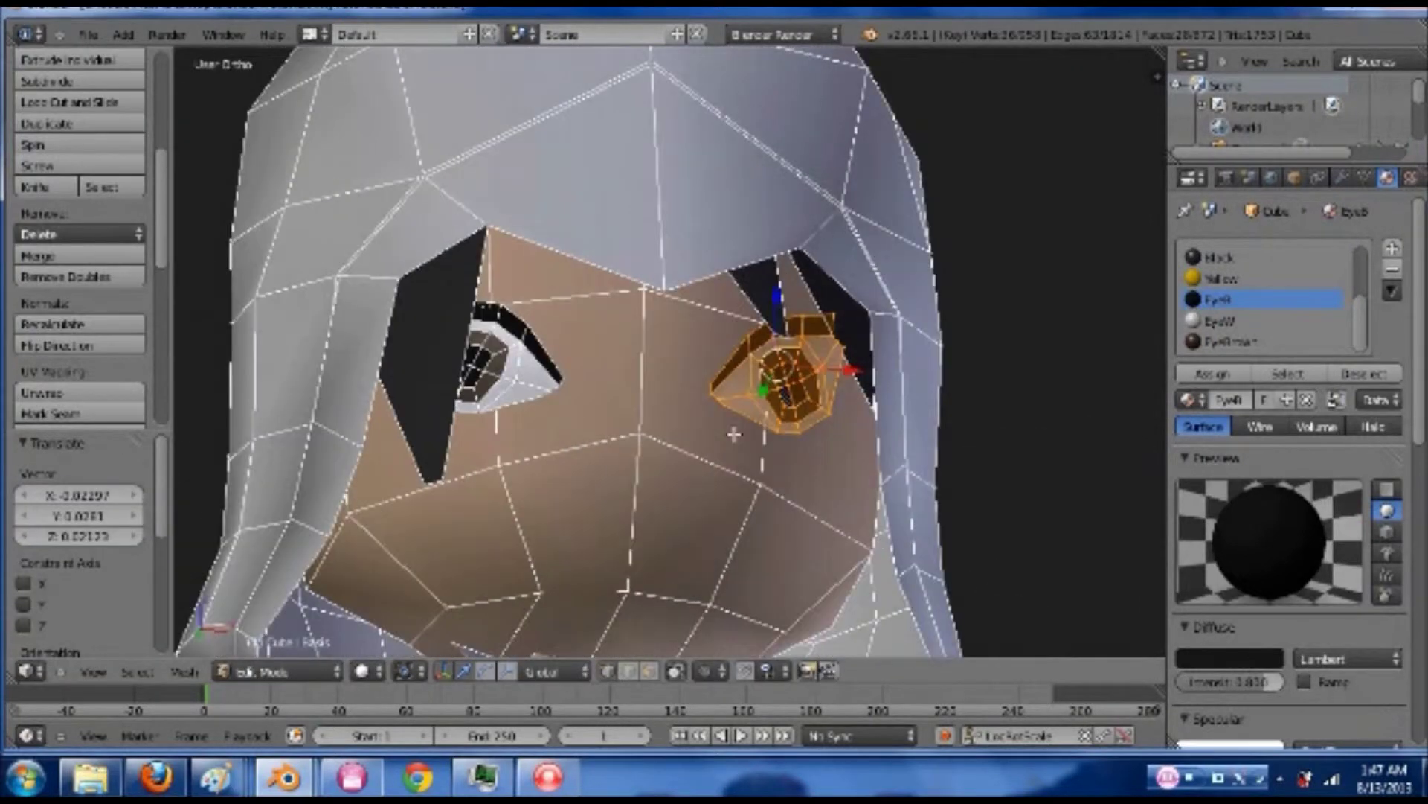
- Check both eyes in Object Mode from the front view and save the file over the existing one
scroll(734, 433, down, 5)
key(Tab)
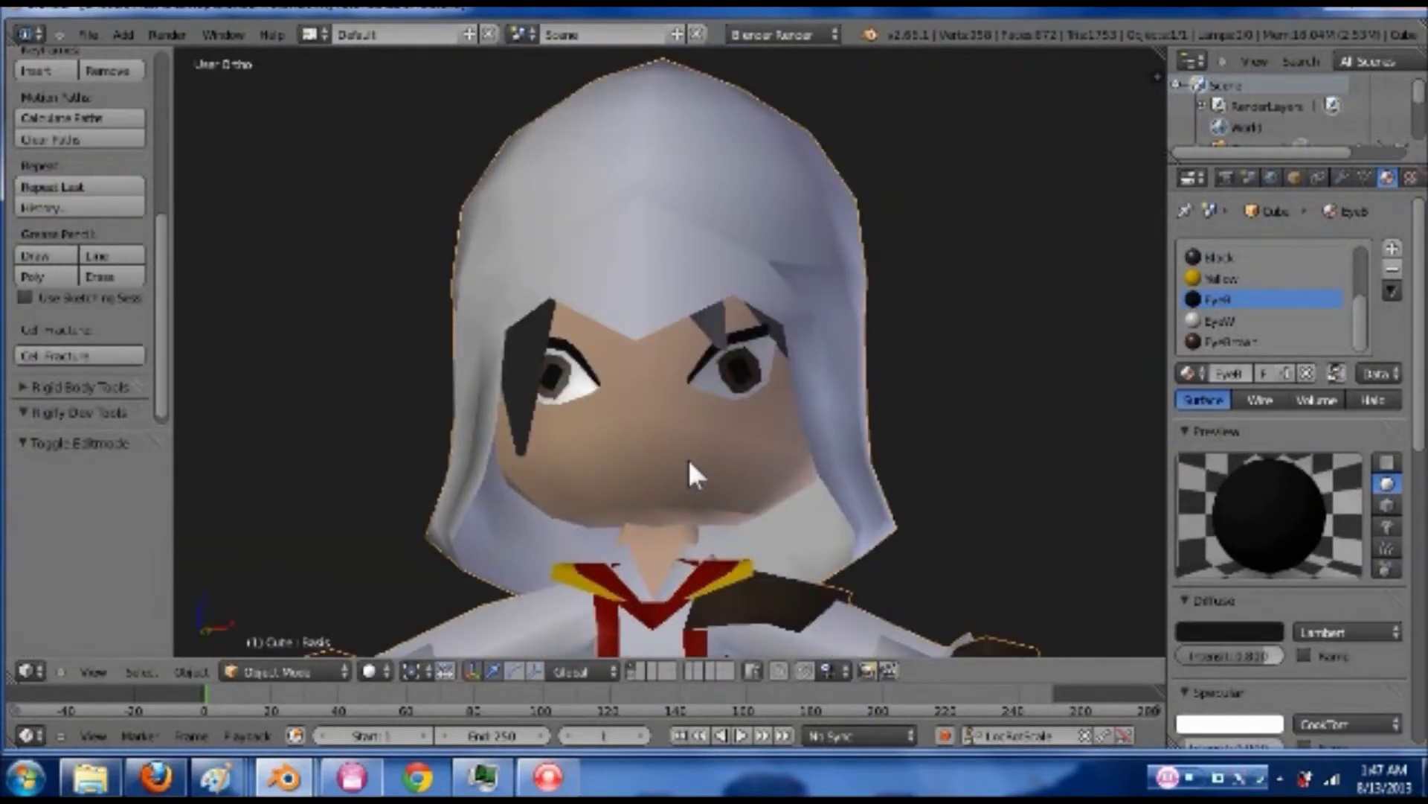
key(KP_1)
key(ctrl+s)
click(693, 413)
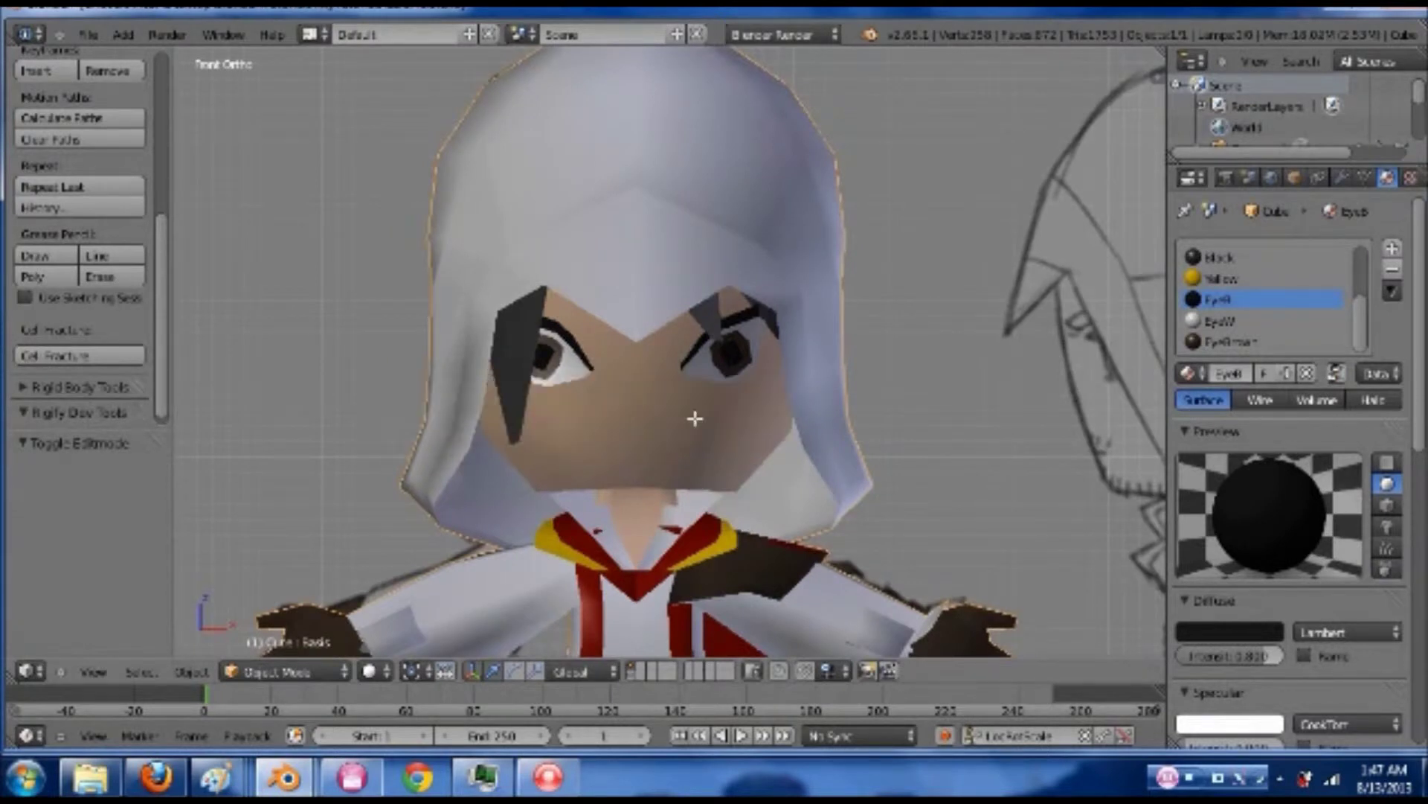
- In face select mode, select the two lower centre faces of the face and duplicate them in place
key(Tab)
key(z)
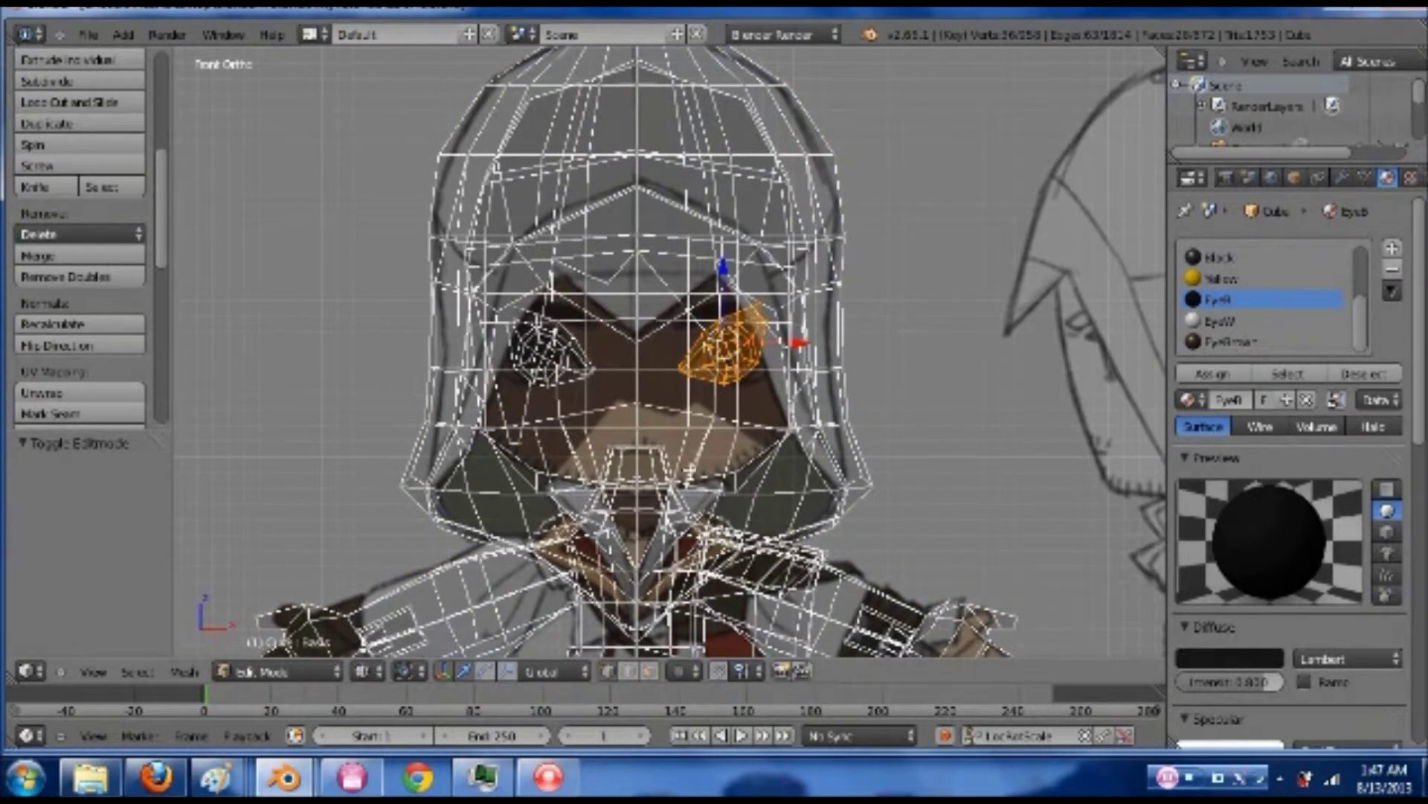
key(z)
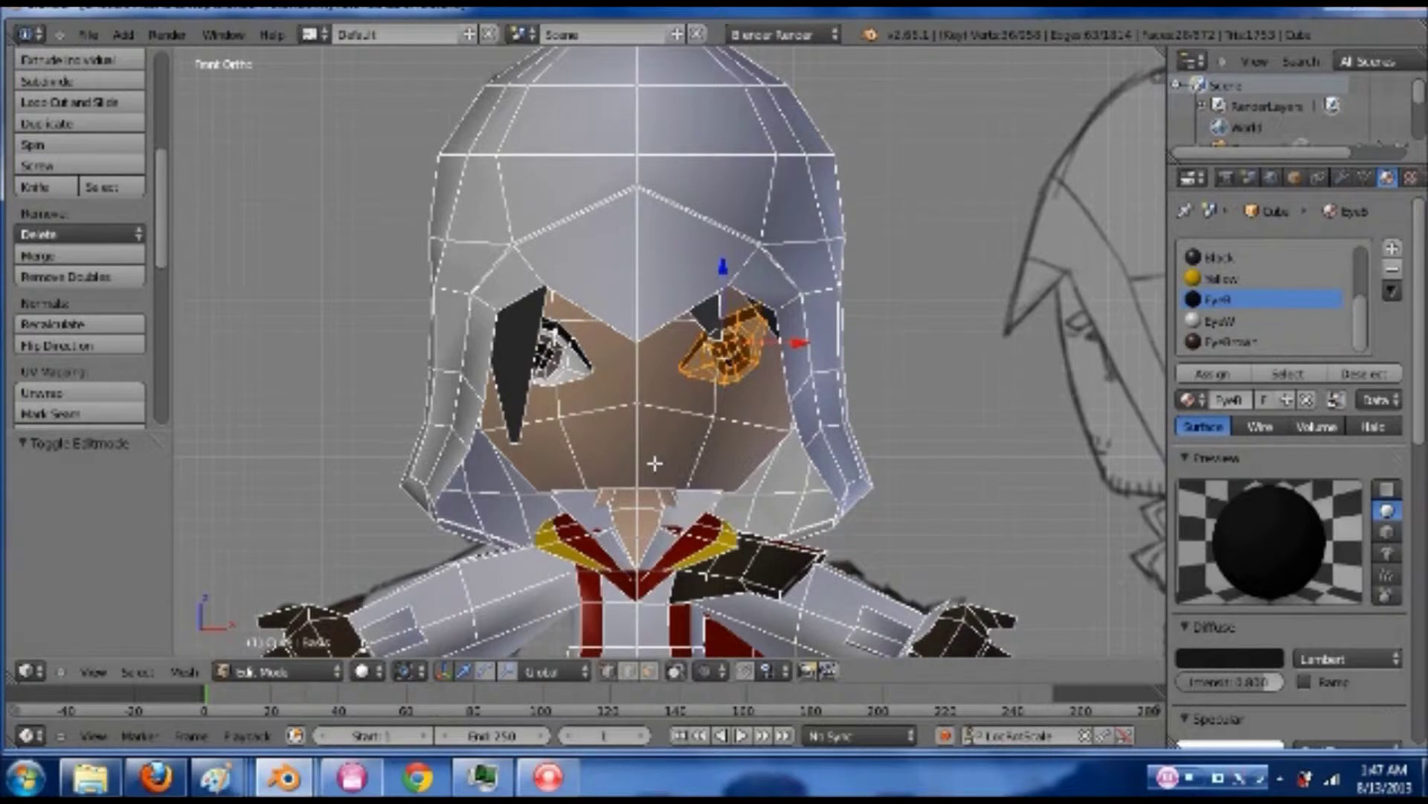
key(ctrl+Tab)
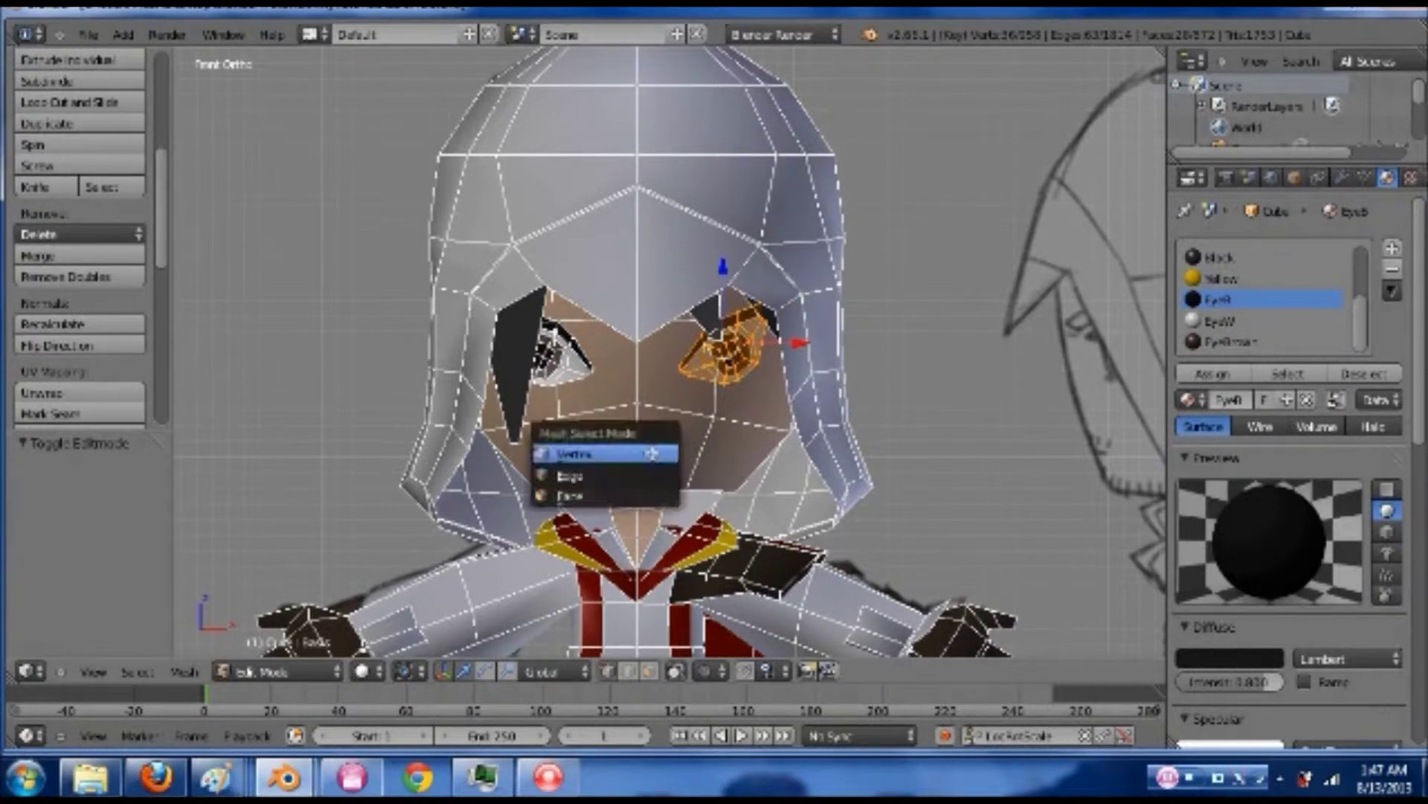
key(Return)
right_click(636, 452)
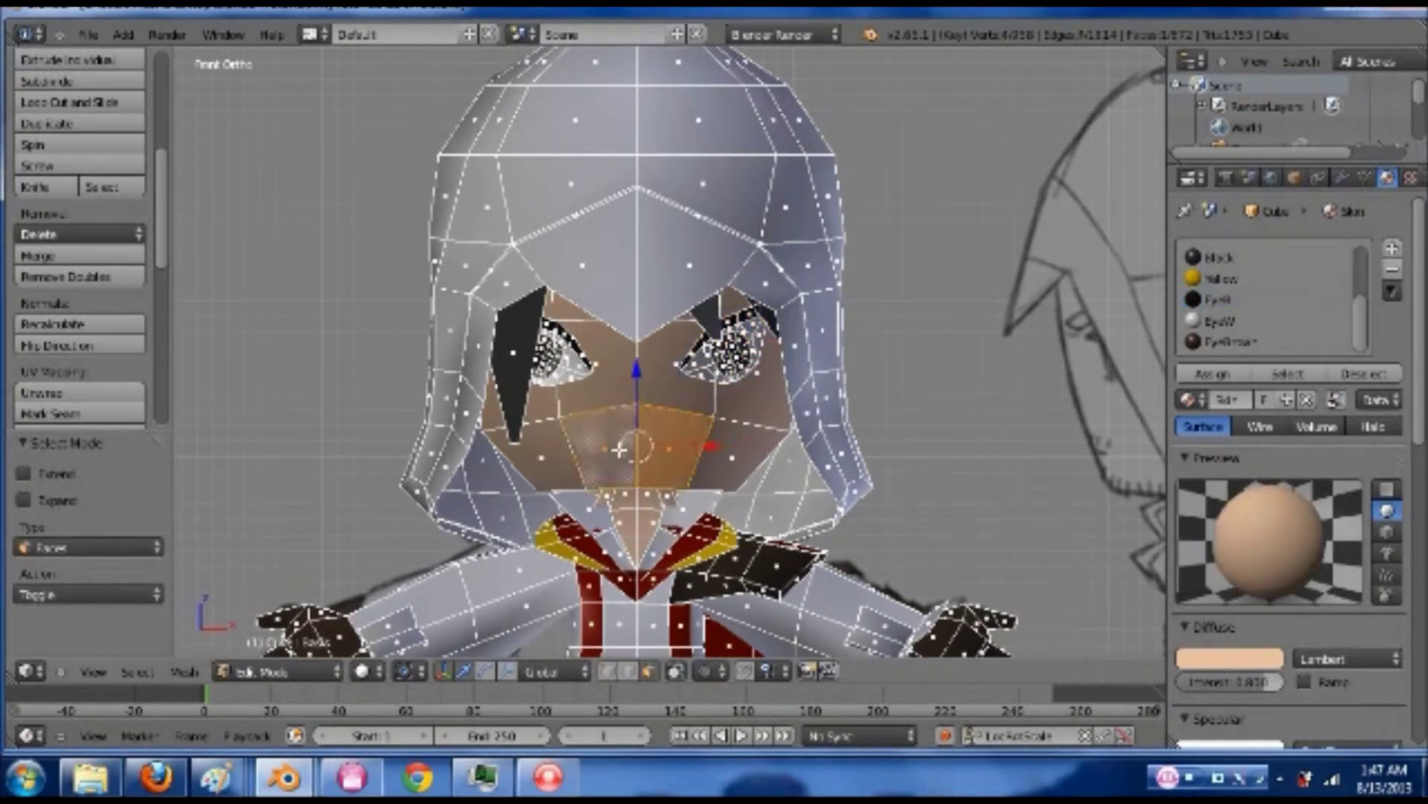
shift+right_click(608, 448)
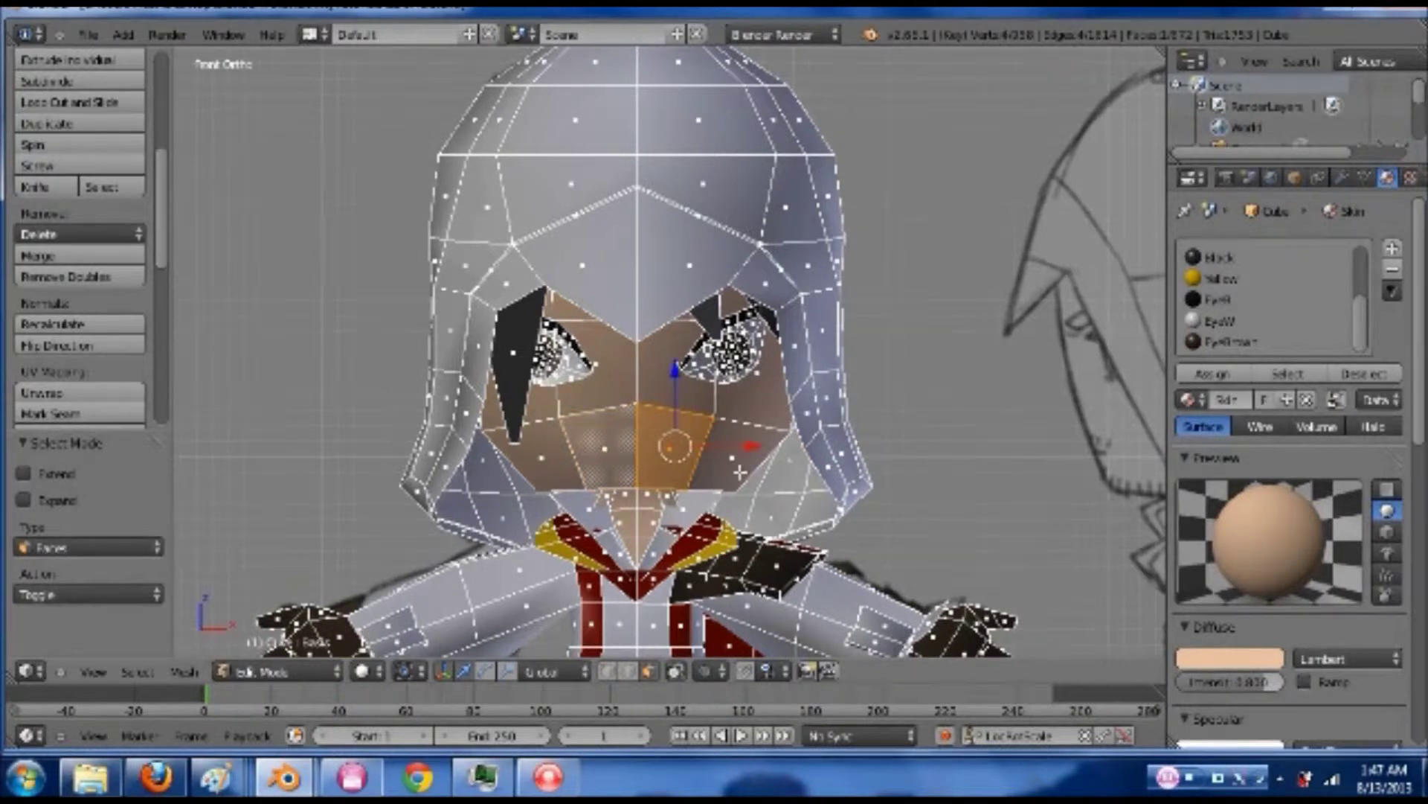
key(f)
shift+right_click(621, 462)
key(shift+d)
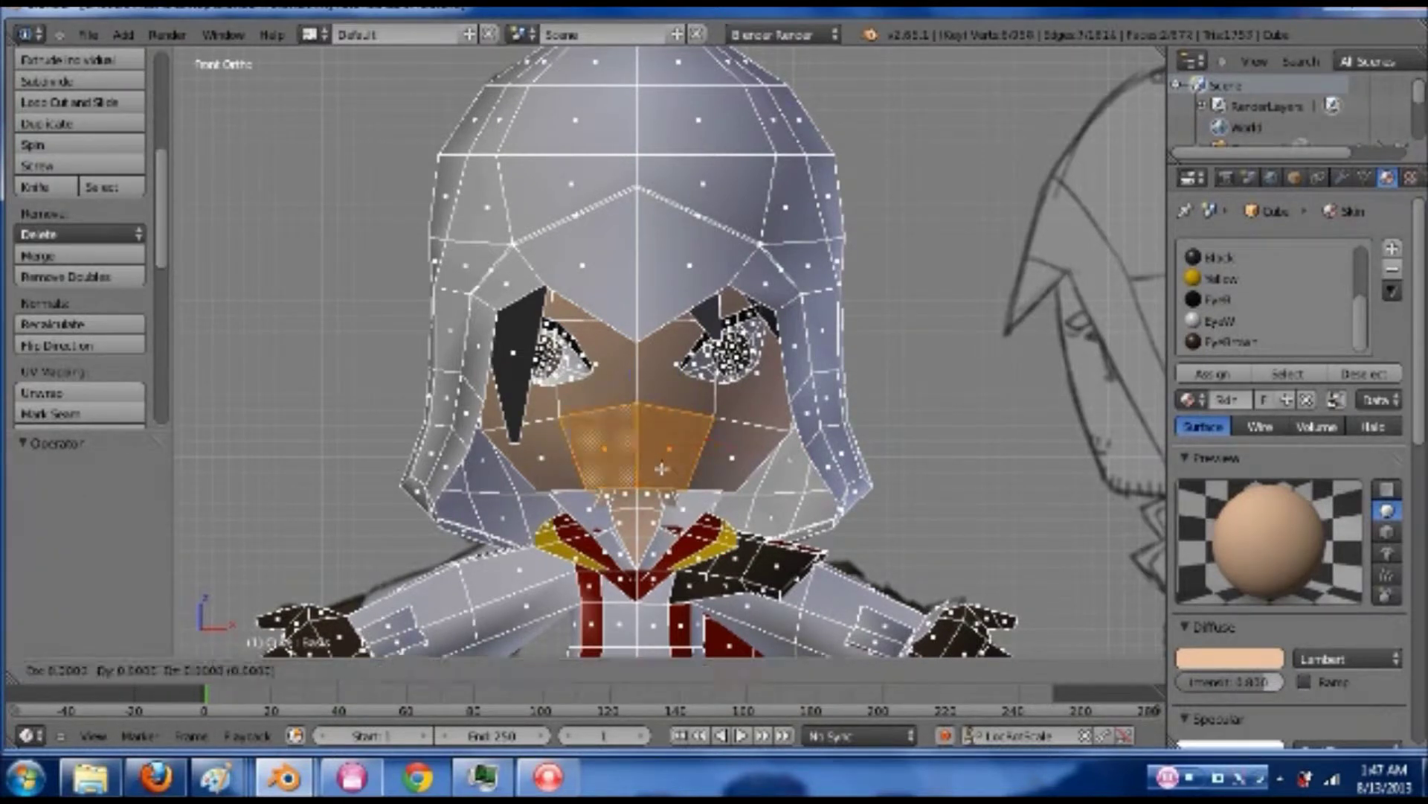
right_click(652, 466)
- Scale the duplicated faces by 0.260 along Z, narrow them along X, and flatten them further by 0.525 along Z
key(s)
key(z)
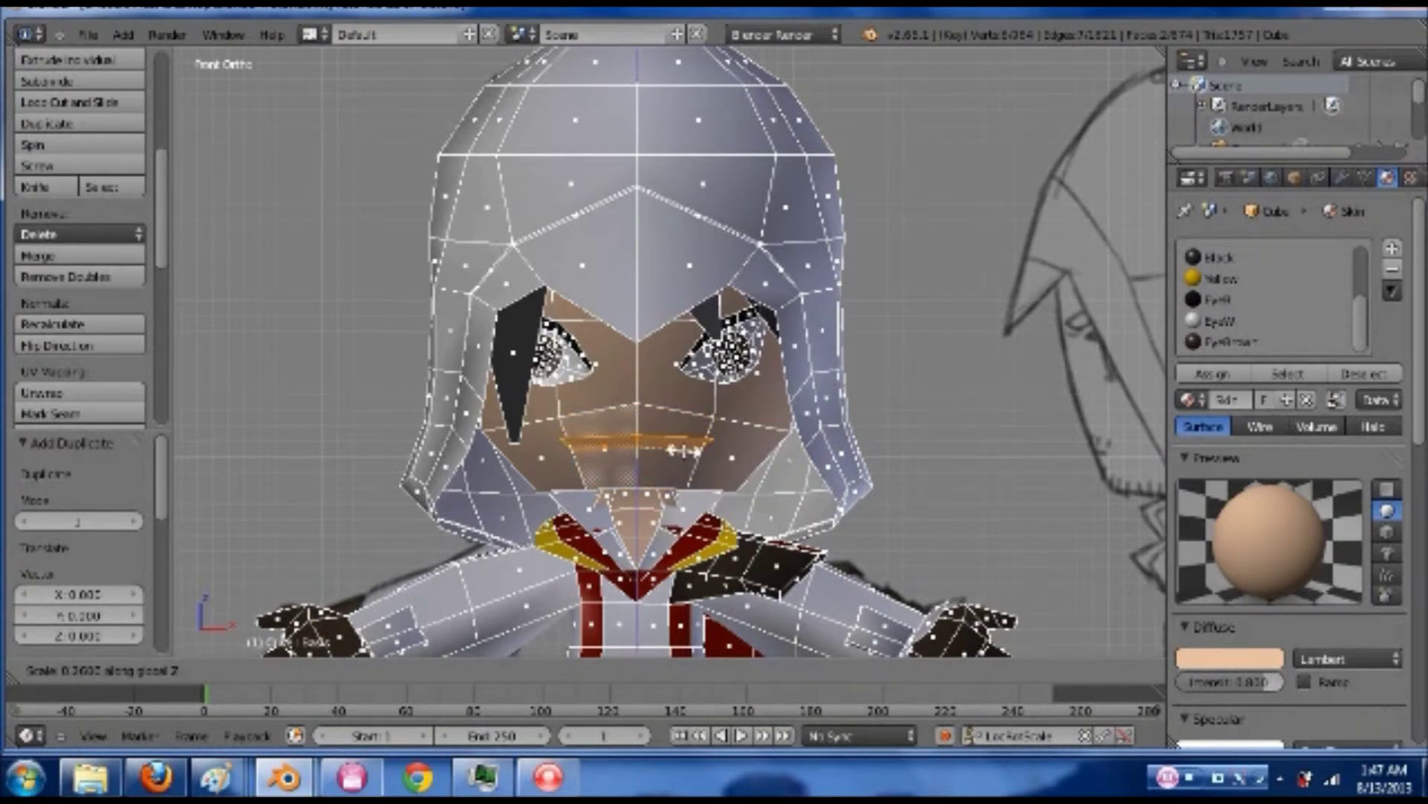
click(683, 451)
key(s)
key(x)
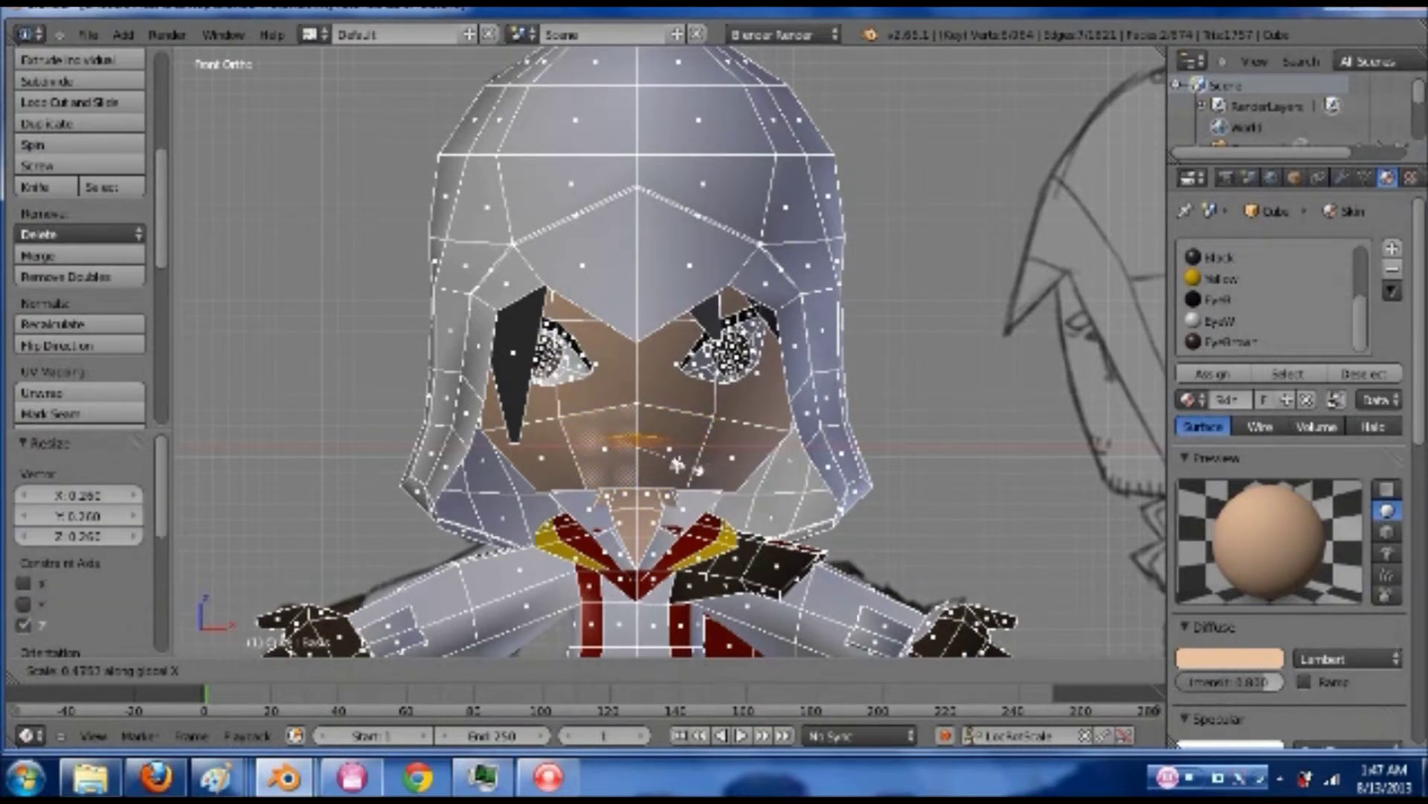
click(692, 471)
key(s)
key(z)
click(718, 459)
- Move the small duplicated faces forward along Y by -0.348 so they sit in front of the face
middle_drag(718, 458, 655, 450)
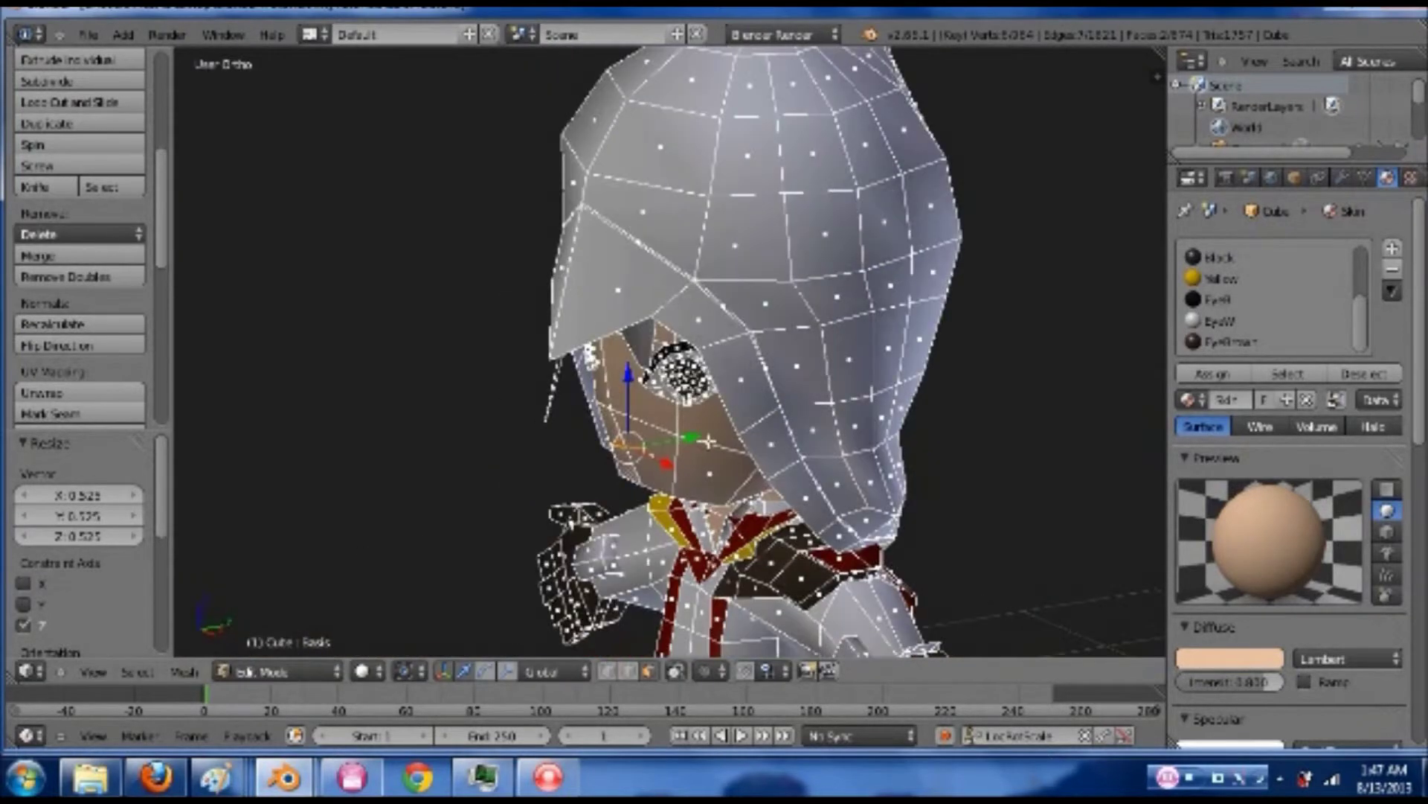
key(g)
key(y)
click(647, 452)
scroll(651, 469, up, 3)
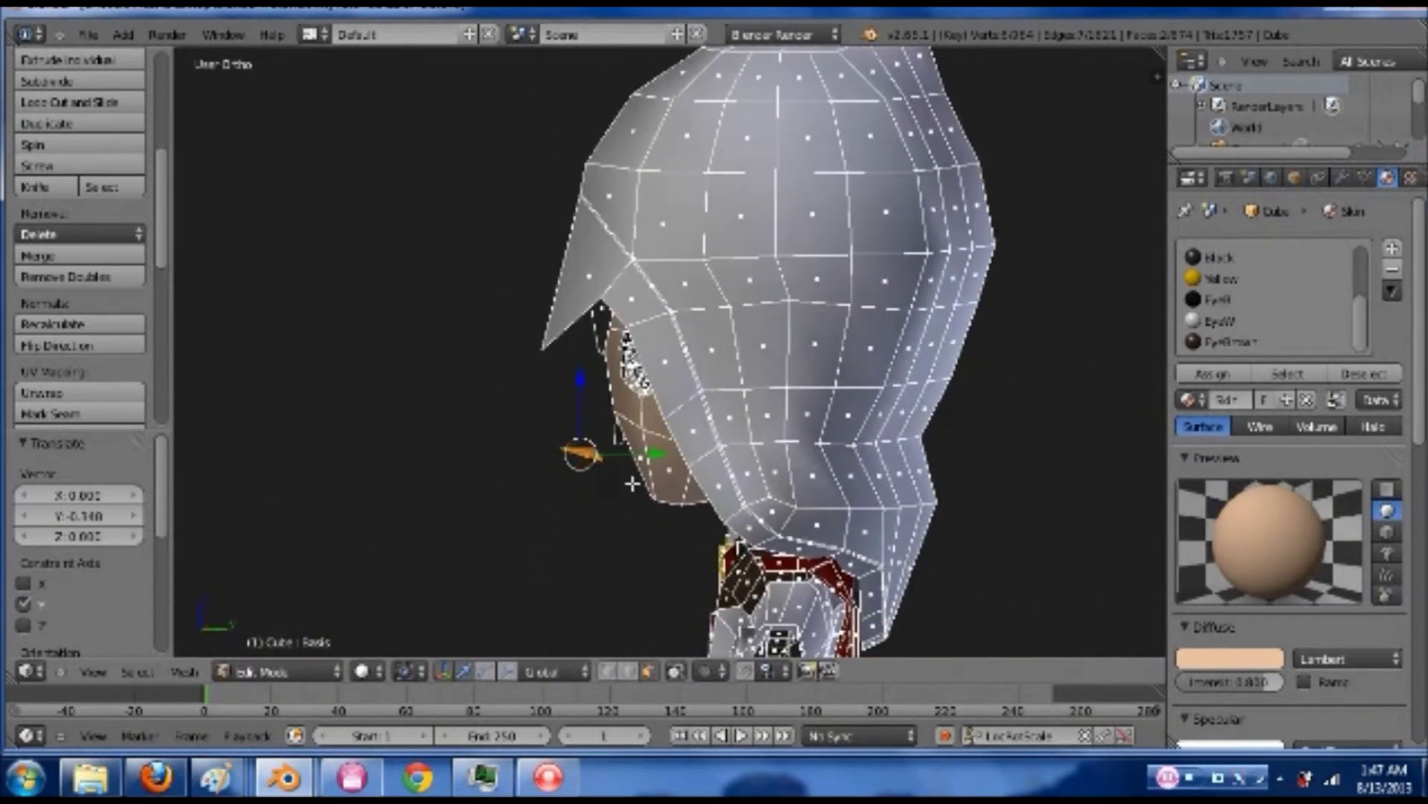
- In vertex select mode, move the small piece's upper middle vertex back along Y by 0.177
key(ctrl+Tab)
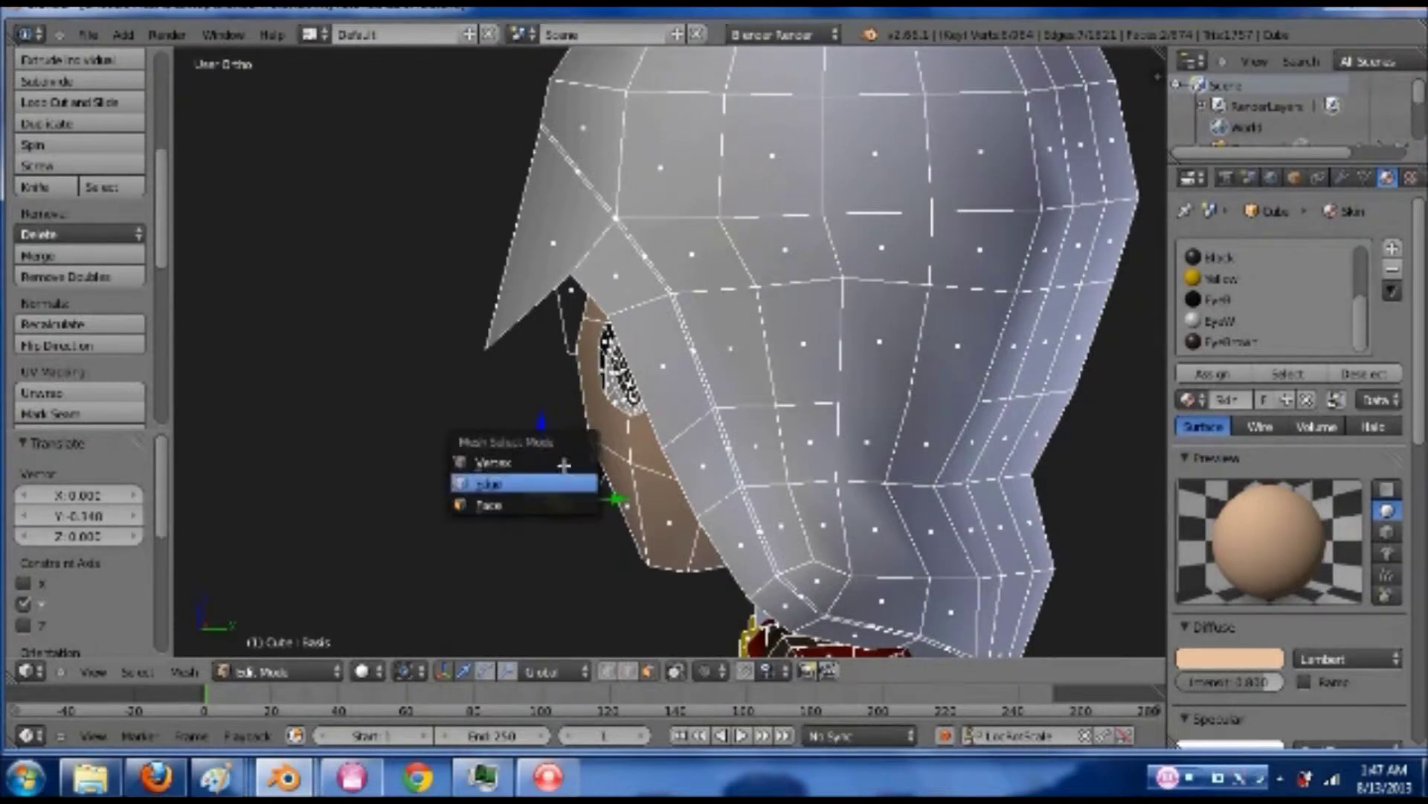
click(513, 461)
drag(612, 496, 628, 492)
click(629, 492)
middle_drag(629, 493, 774, 492)
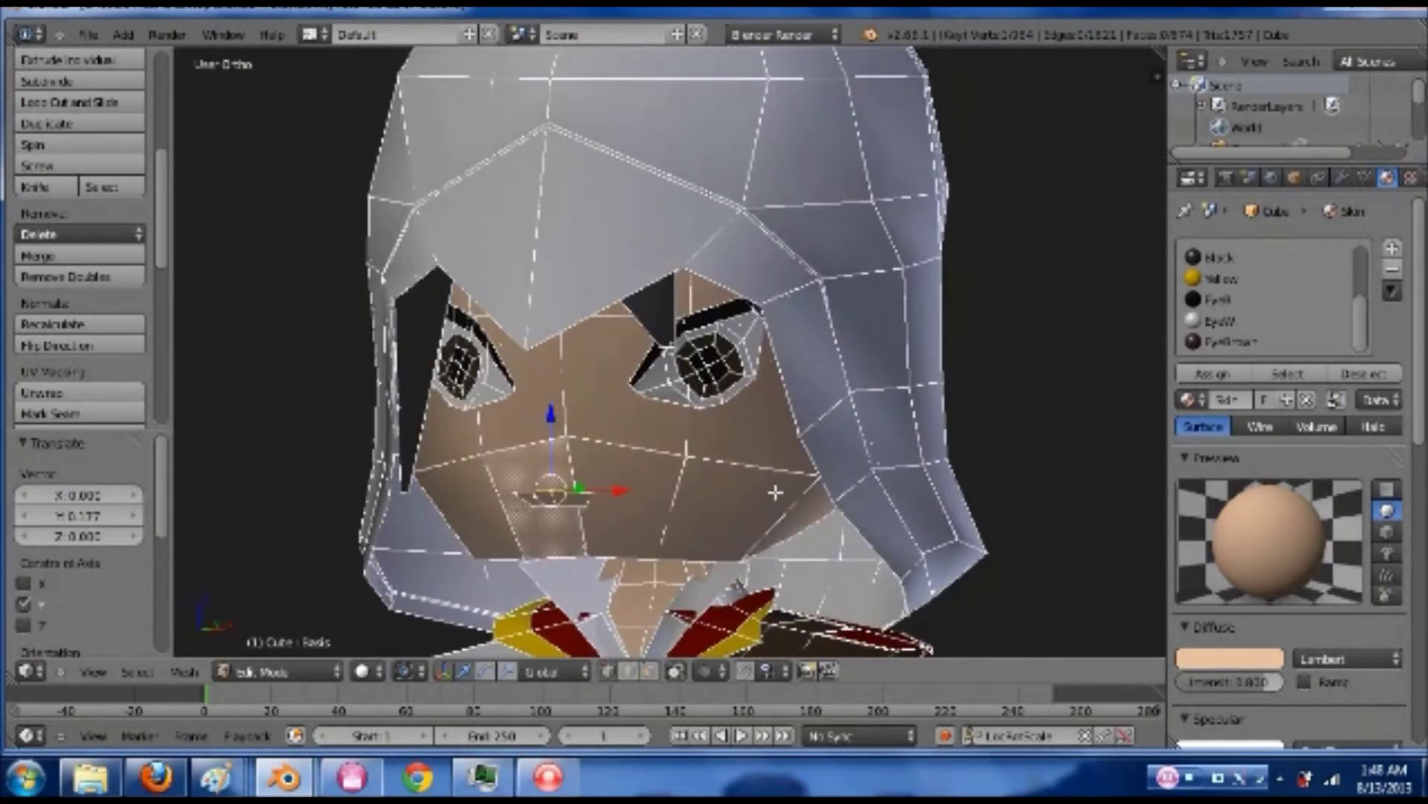
- Select the whole linked mouth piece, assign it the EyeB material, and check it in Object Mode before resuming editing
key(ctrl+l)
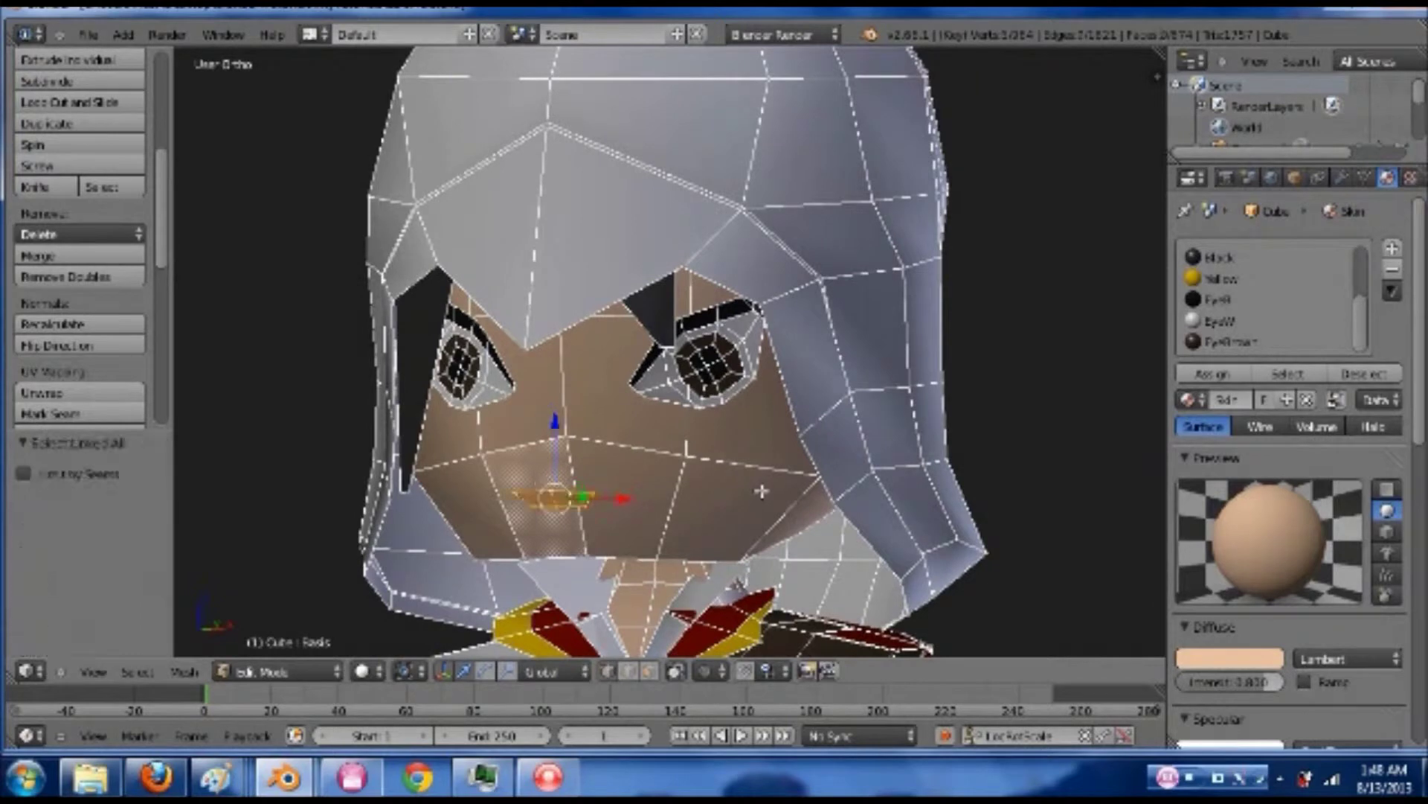
click(1221, 299)
click(1214, 372)
key(Tab)
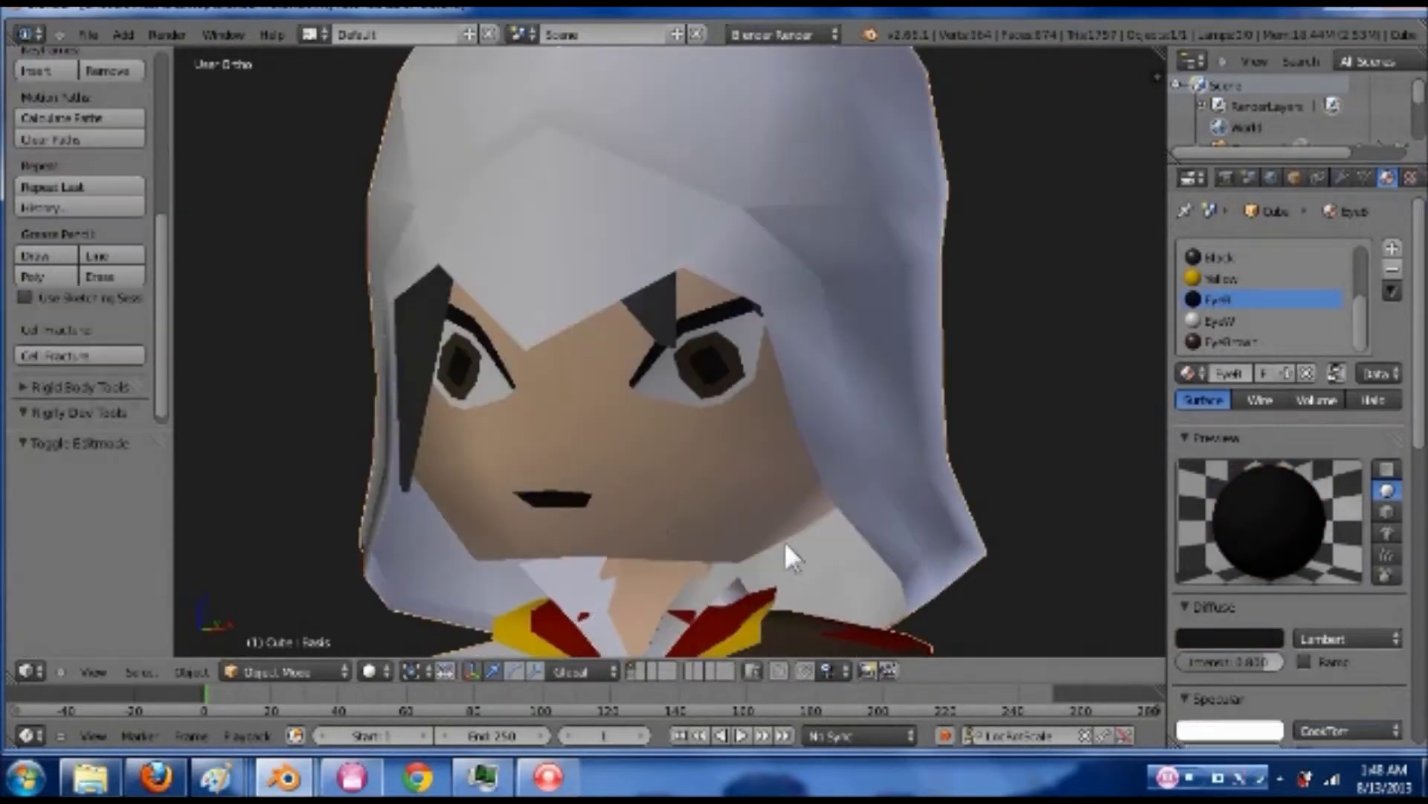
key(Tab)
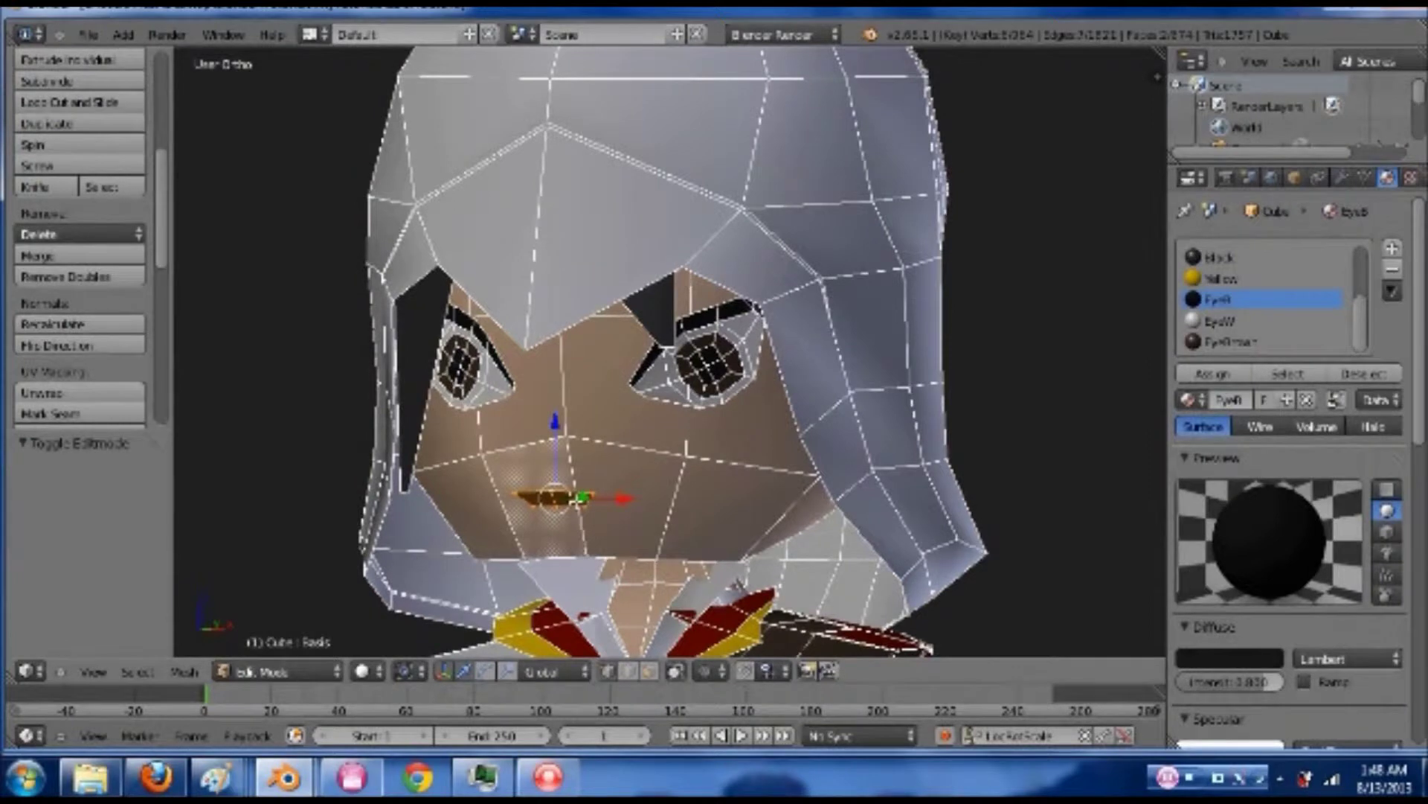
- In side view, move the mouth piece back along Y by 0.243 toward the face
key(KP_3)
drag(793, 504, 840, 506)
key(KP_1)
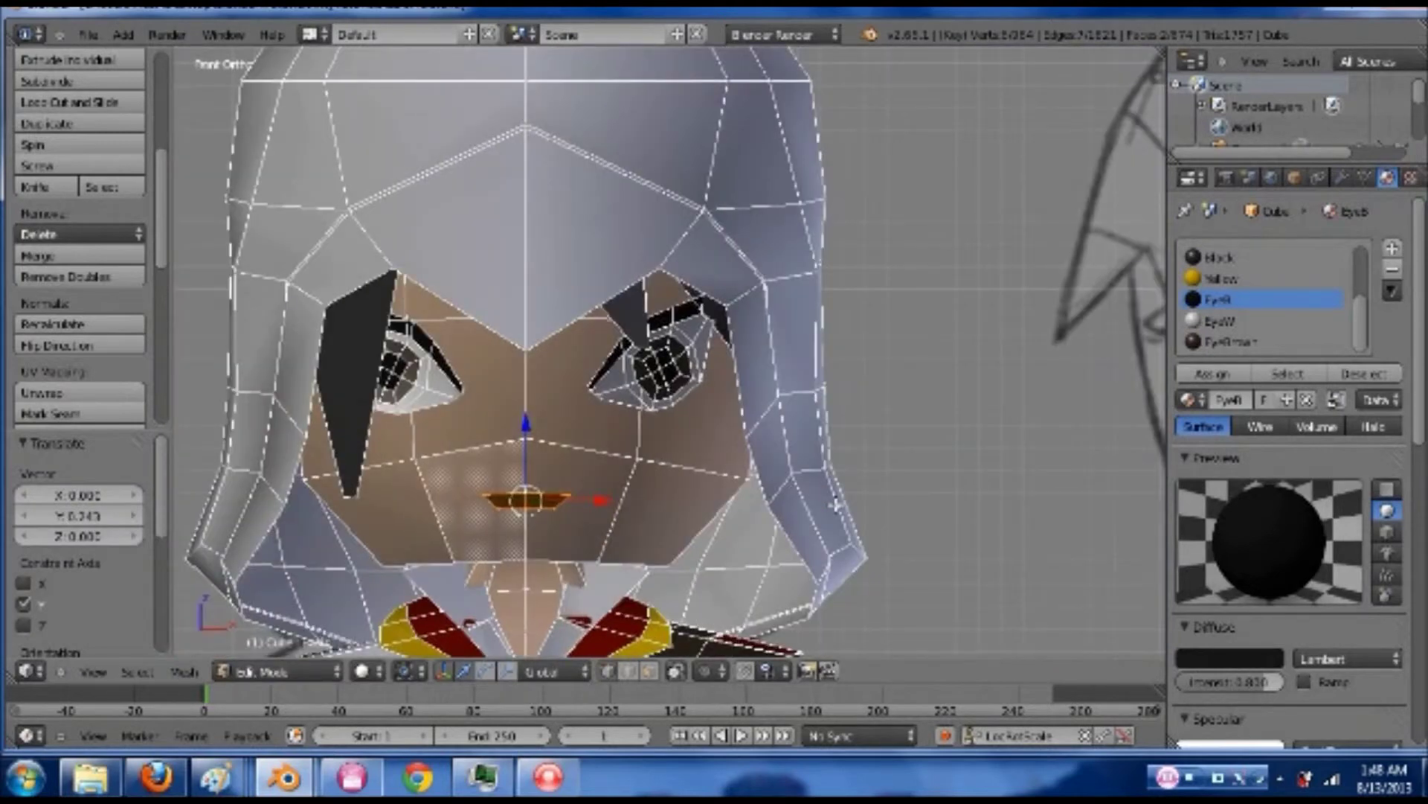
- Raise the mouth's lower middle vertex by 0.04874 along Z and move it forward by -0.04395 along Y
scroll(818, 505, down, 3)
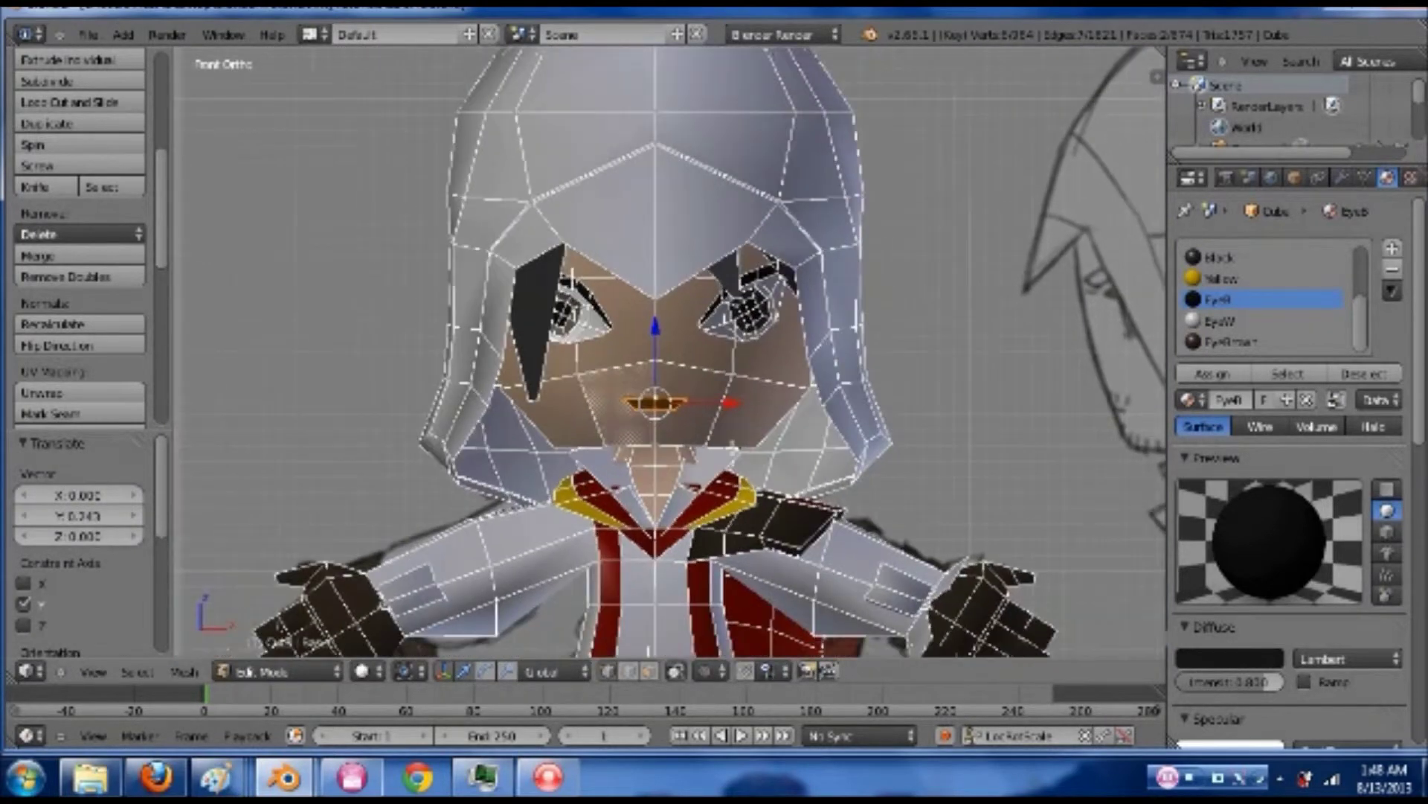
scroll(677, 445, up, 6)
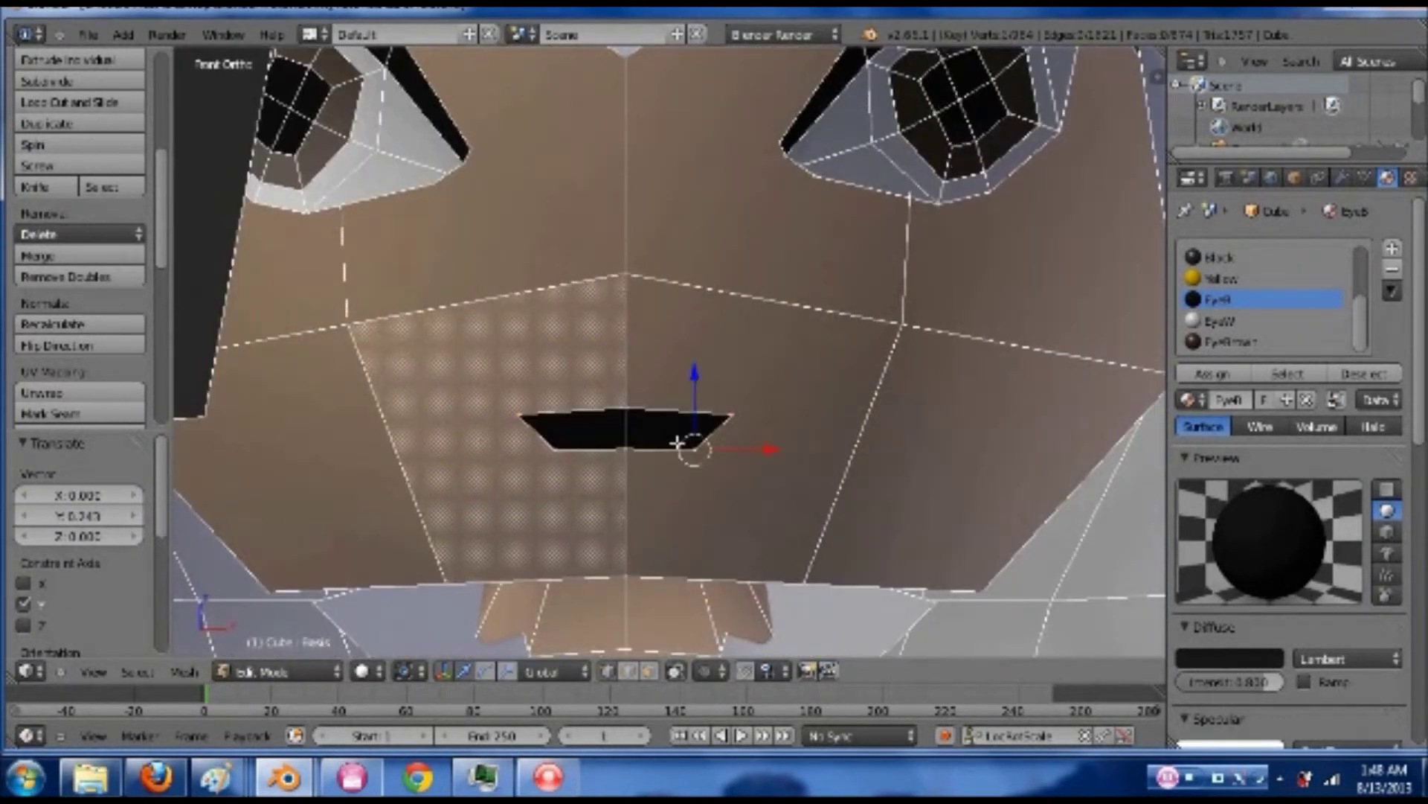
key(g)
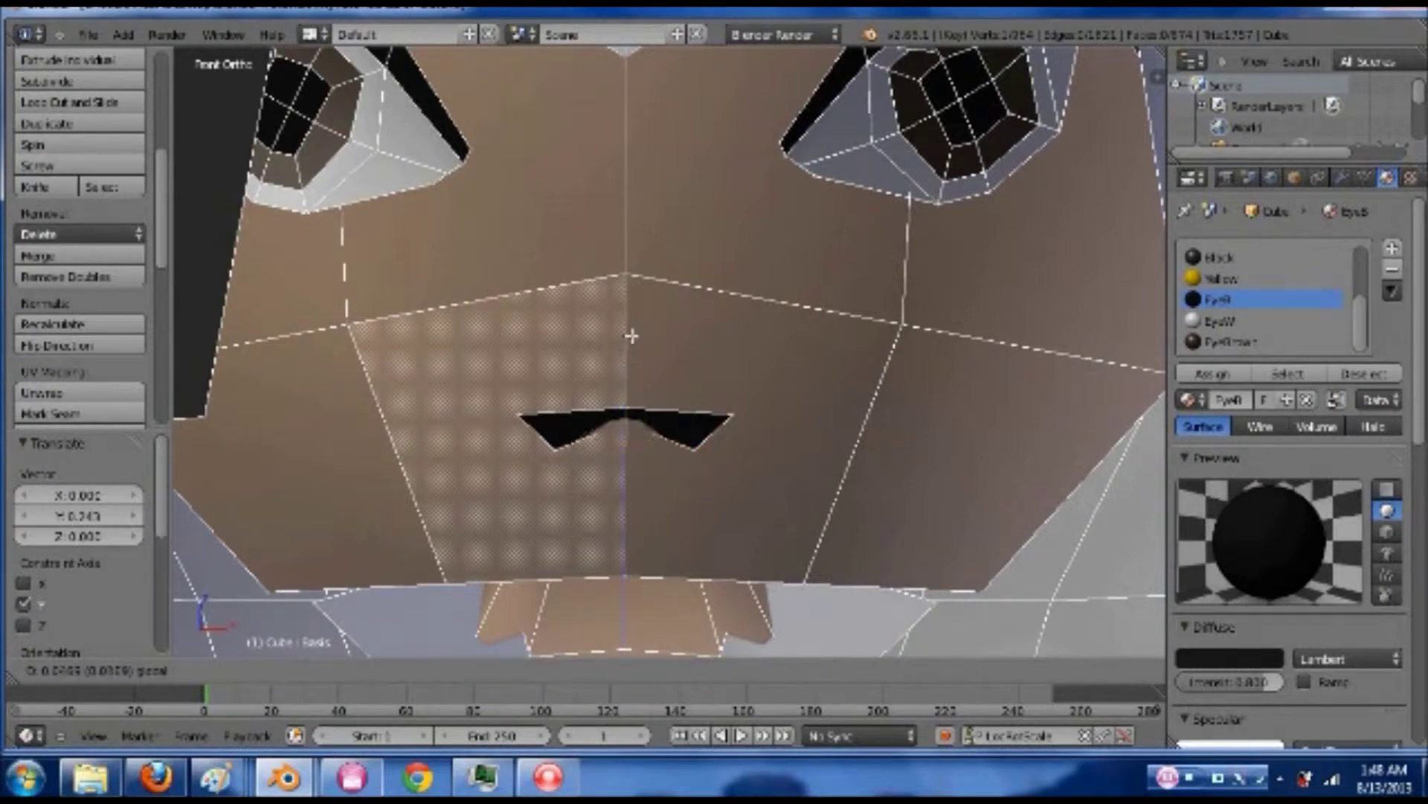
click(691, 404)
middle_drag(691, 404, 609, 456)
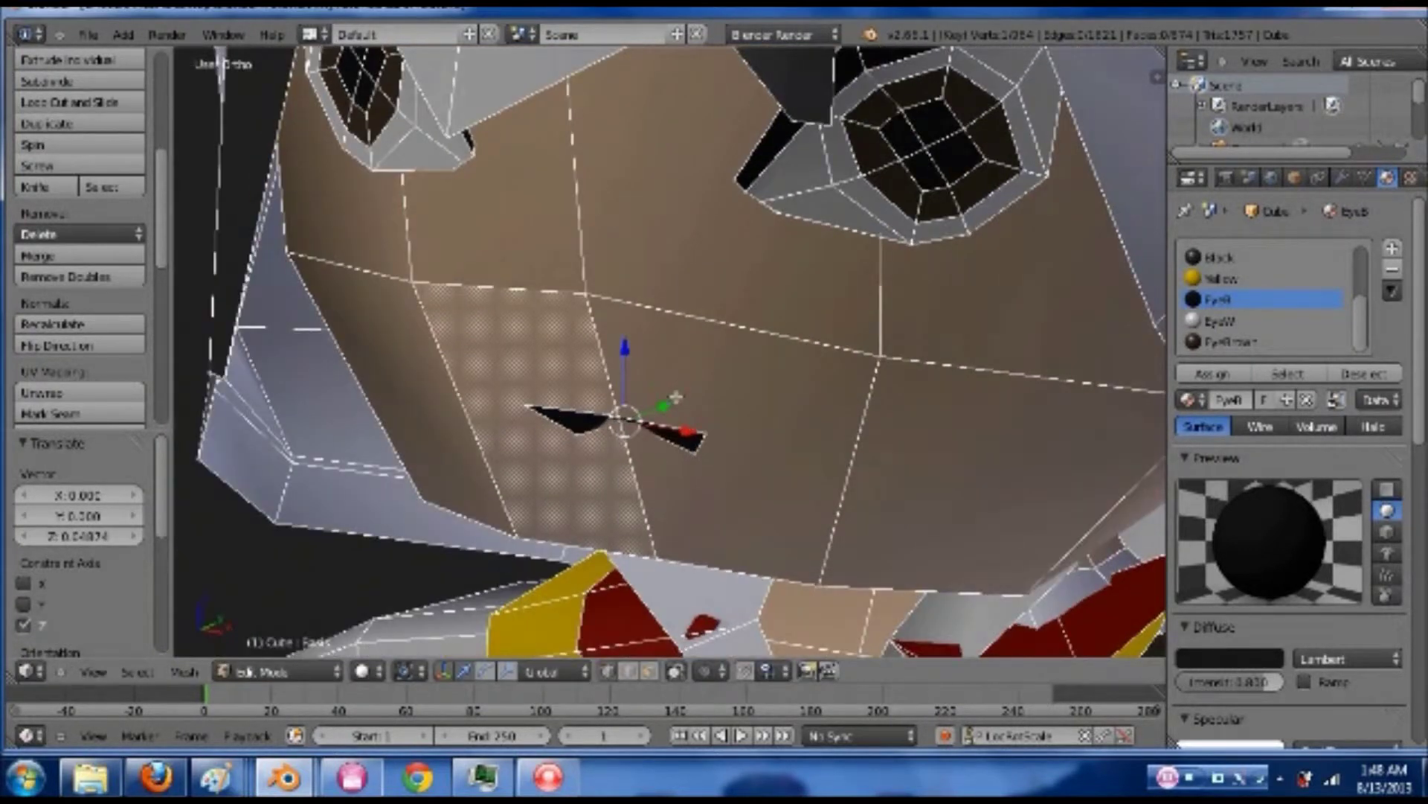
key(g)
drag(662, 411, 660, 415)
- Select the mouth's two lower corner vertices, raise them about 0.03 along Z to thin the mouth, and return to Object Mode
middle_drag(696, 453, 742, 432)
right_click(571, 438)
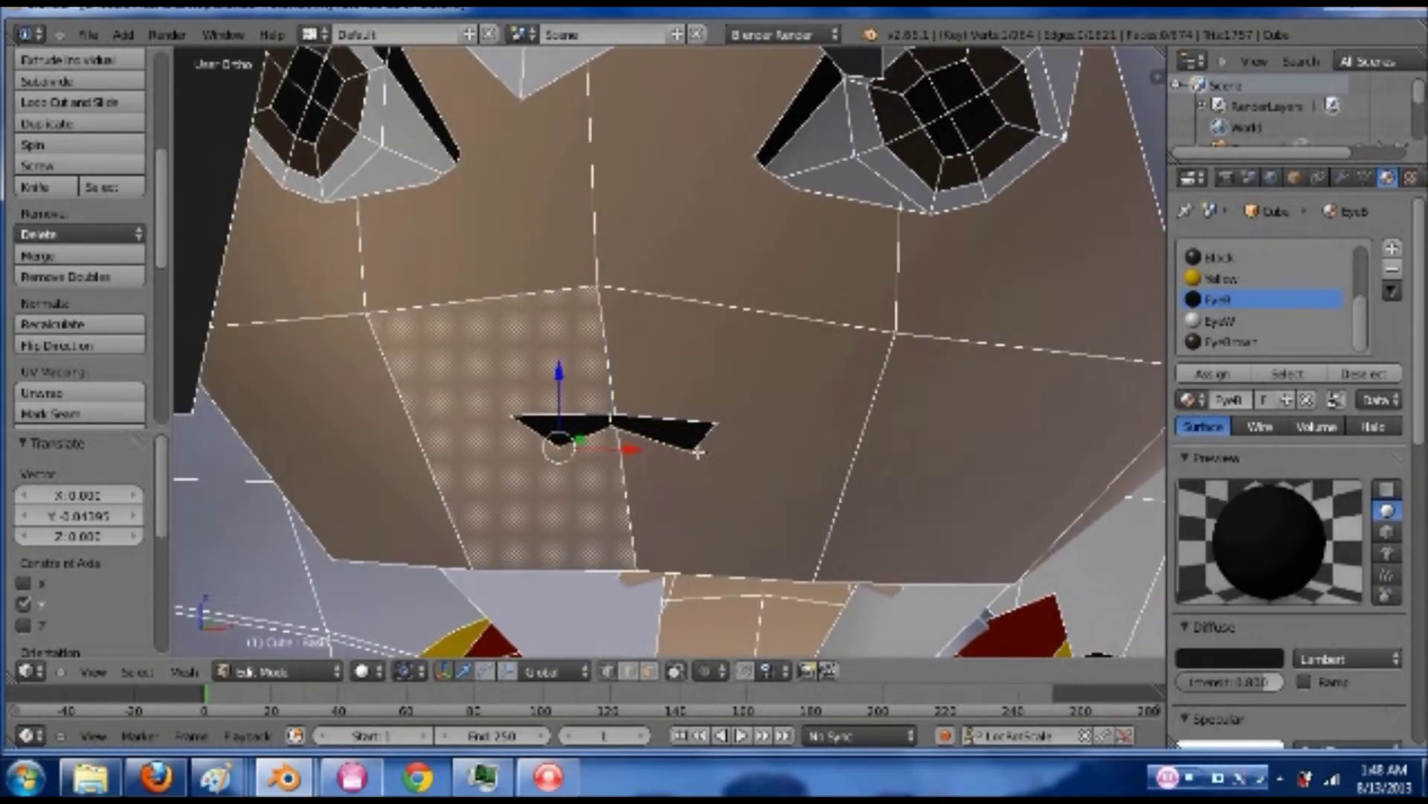
key(g)
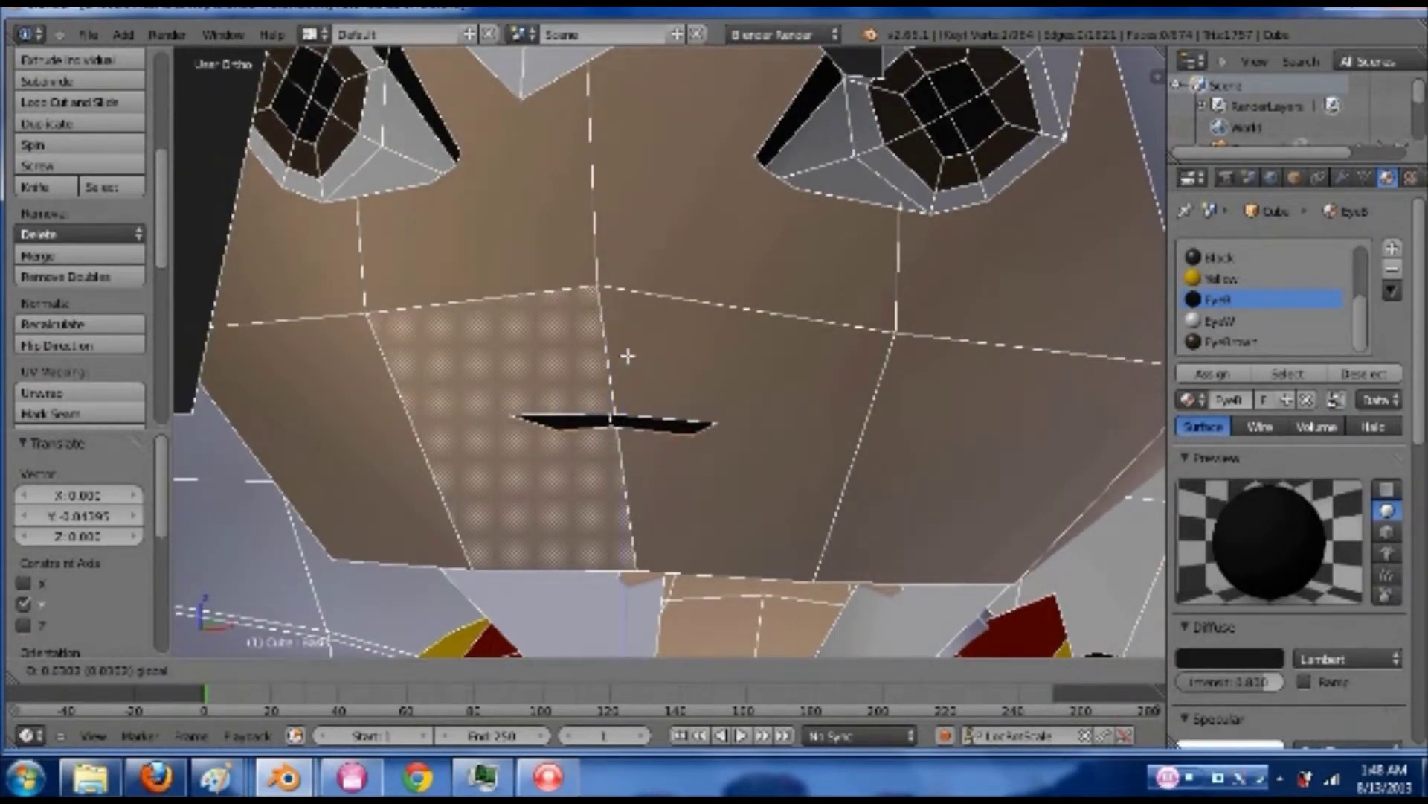
click(628, 356)
scroll(692, 402, down, 3)
key(Tab)
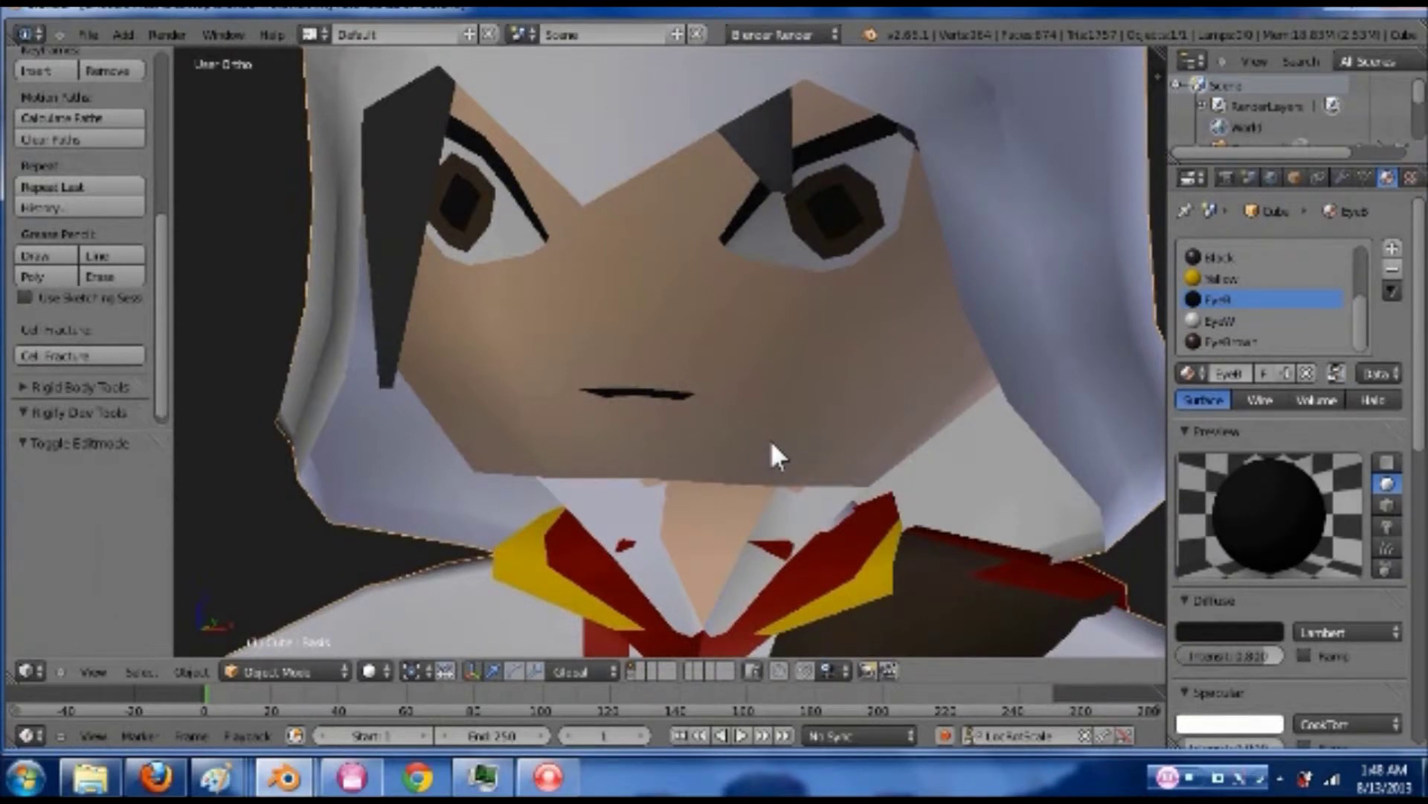
- View the character from the front and compare its face with the dark-haired reference character in Paint
scroll(771, 444, down, 4)
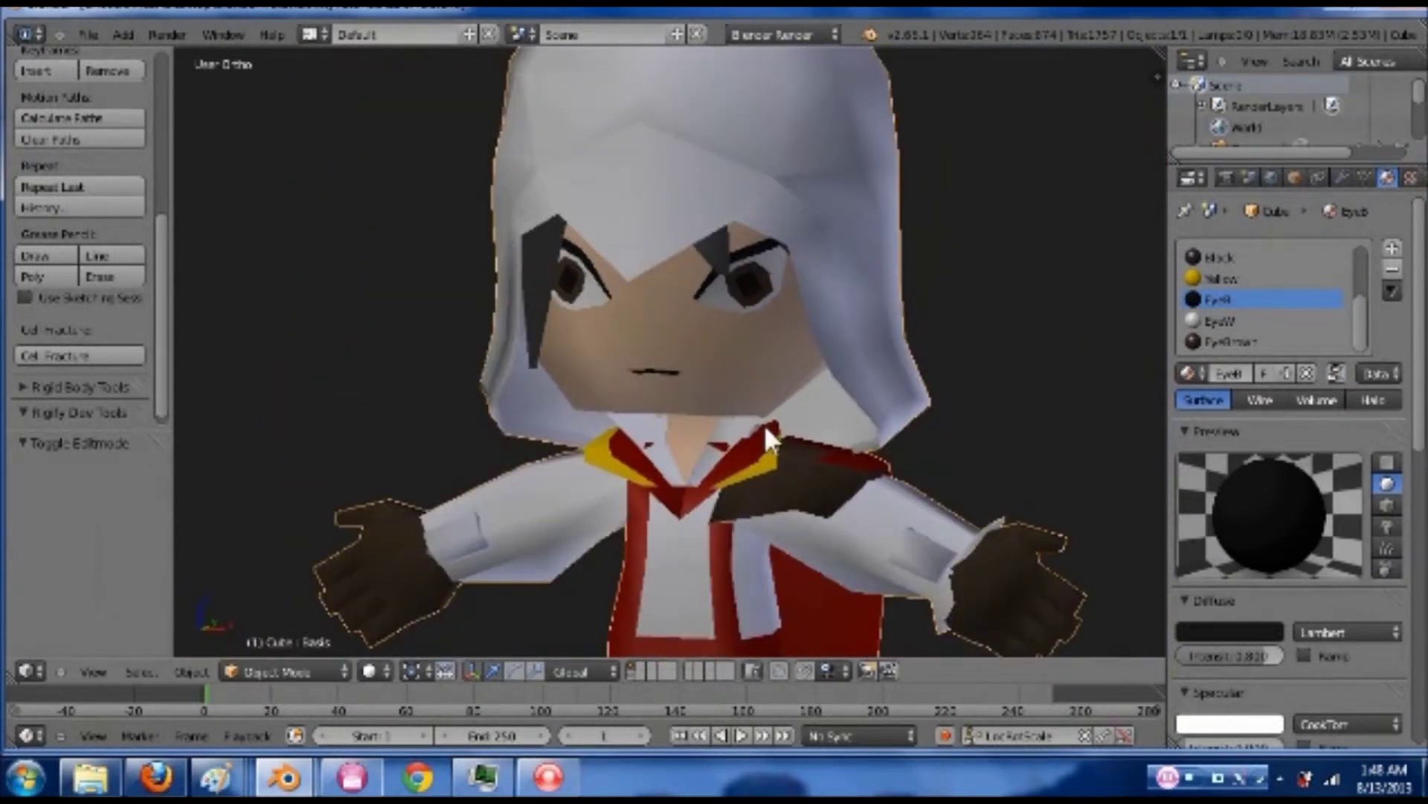
key(z)
key(KP_1)
key(z)
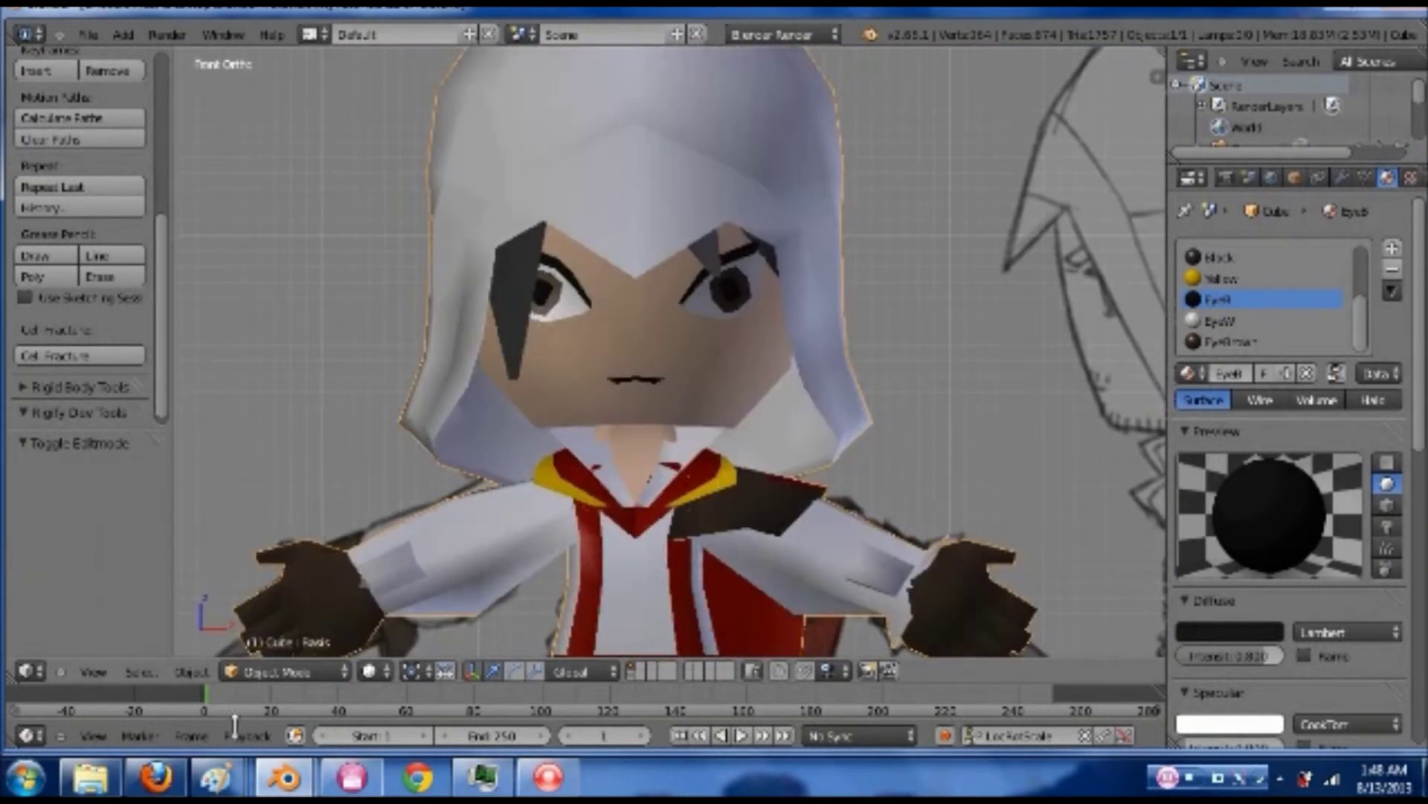
mouse_move(216, 777)
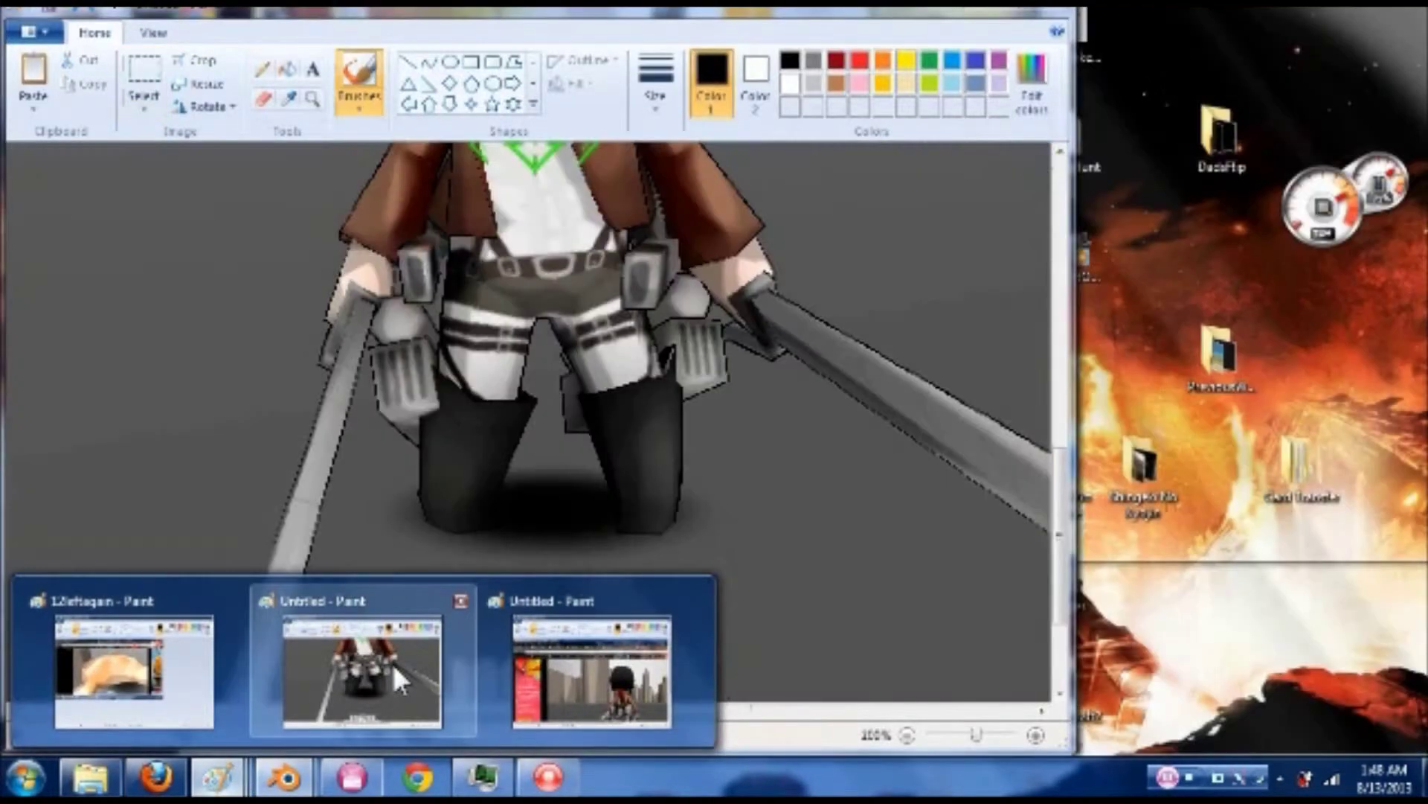
click(390, 659)
drag(1062, 521, 1059, 372)
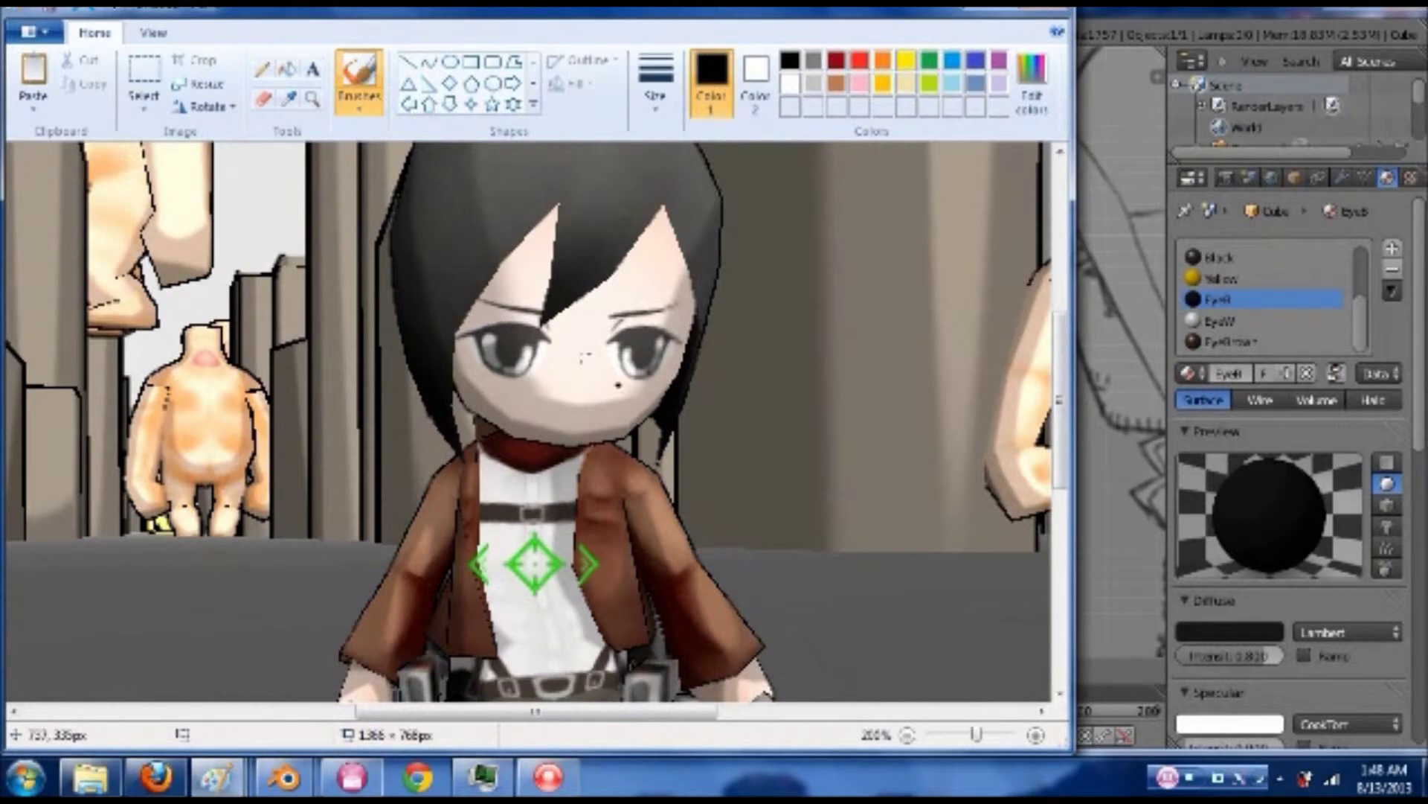
key(alt+Tab)
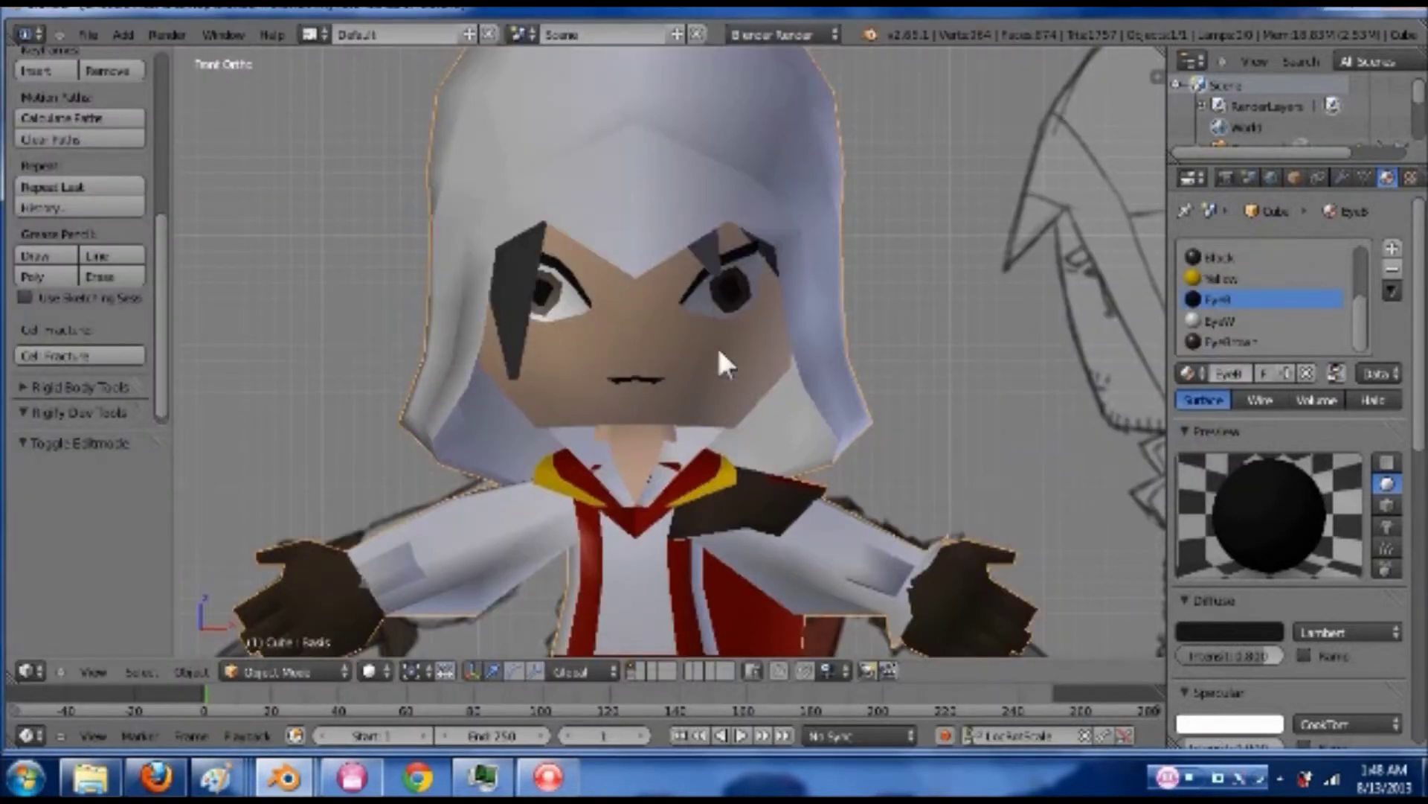
- Examine the full character's proportions and new face from the front and from several angles
scroll(727, 335, down, 2)
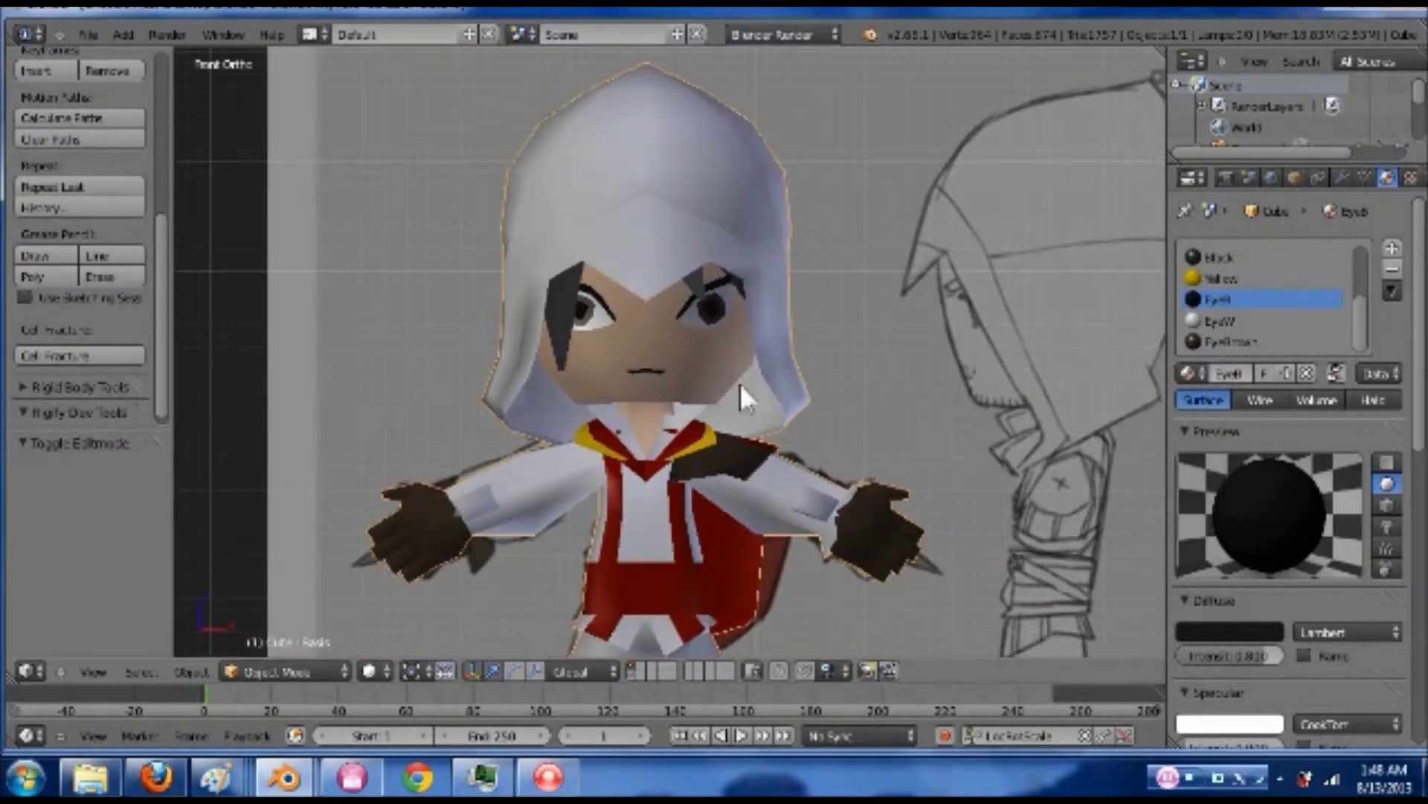
scroll(720, 350, down, 2)
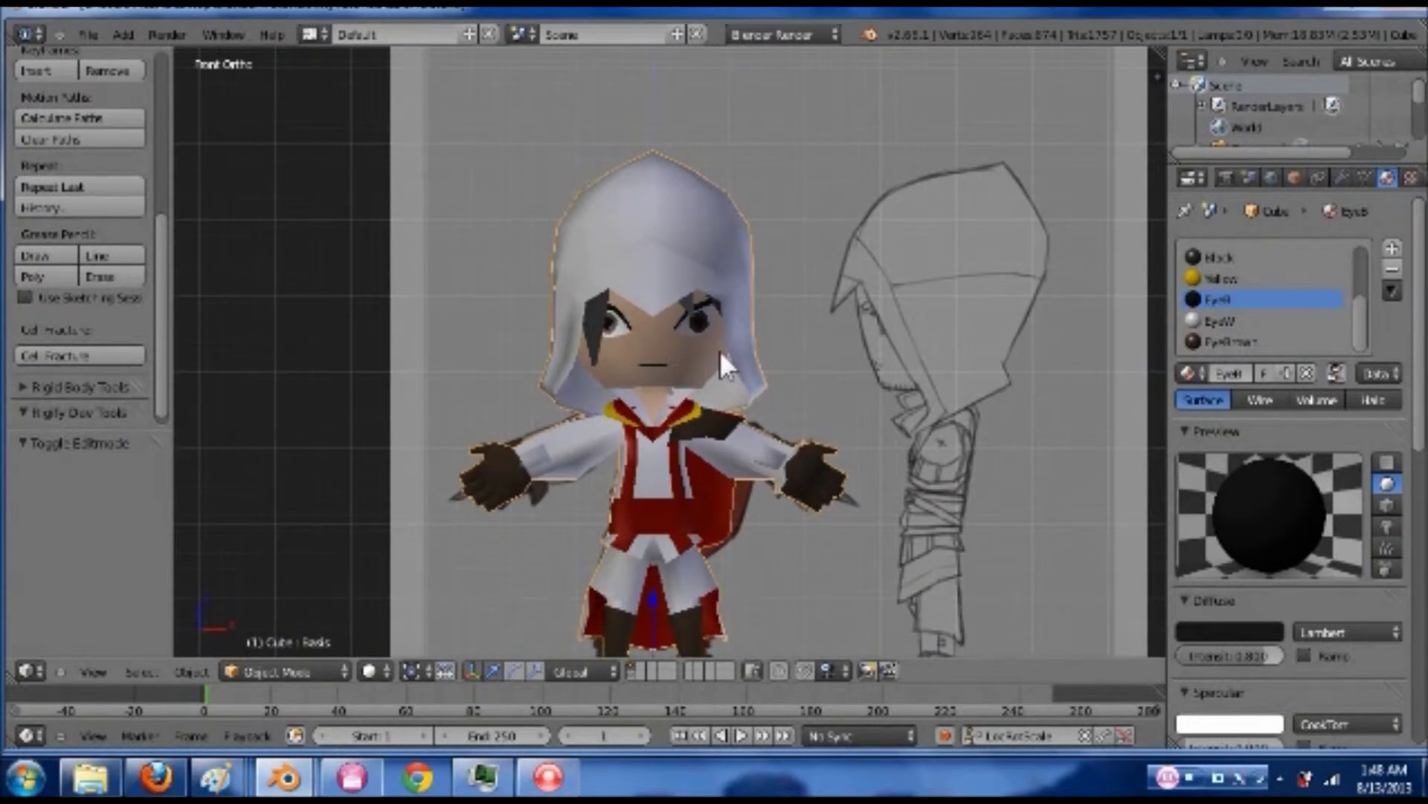
middle_drag(732, 357, 859, 450)
middle_drag(734, 465, 836, 390)
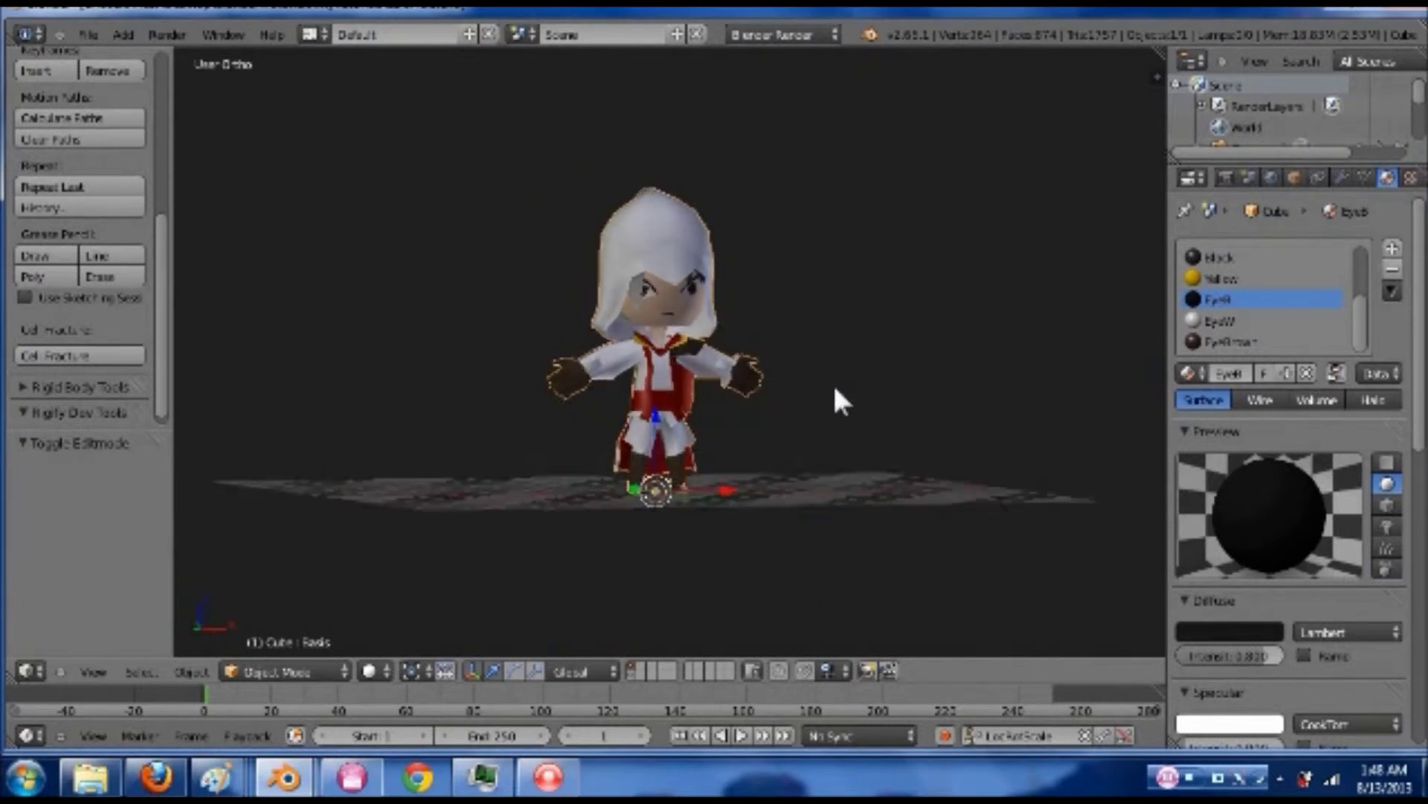
key(KP_1)
scroll(833, 383, up, 3)
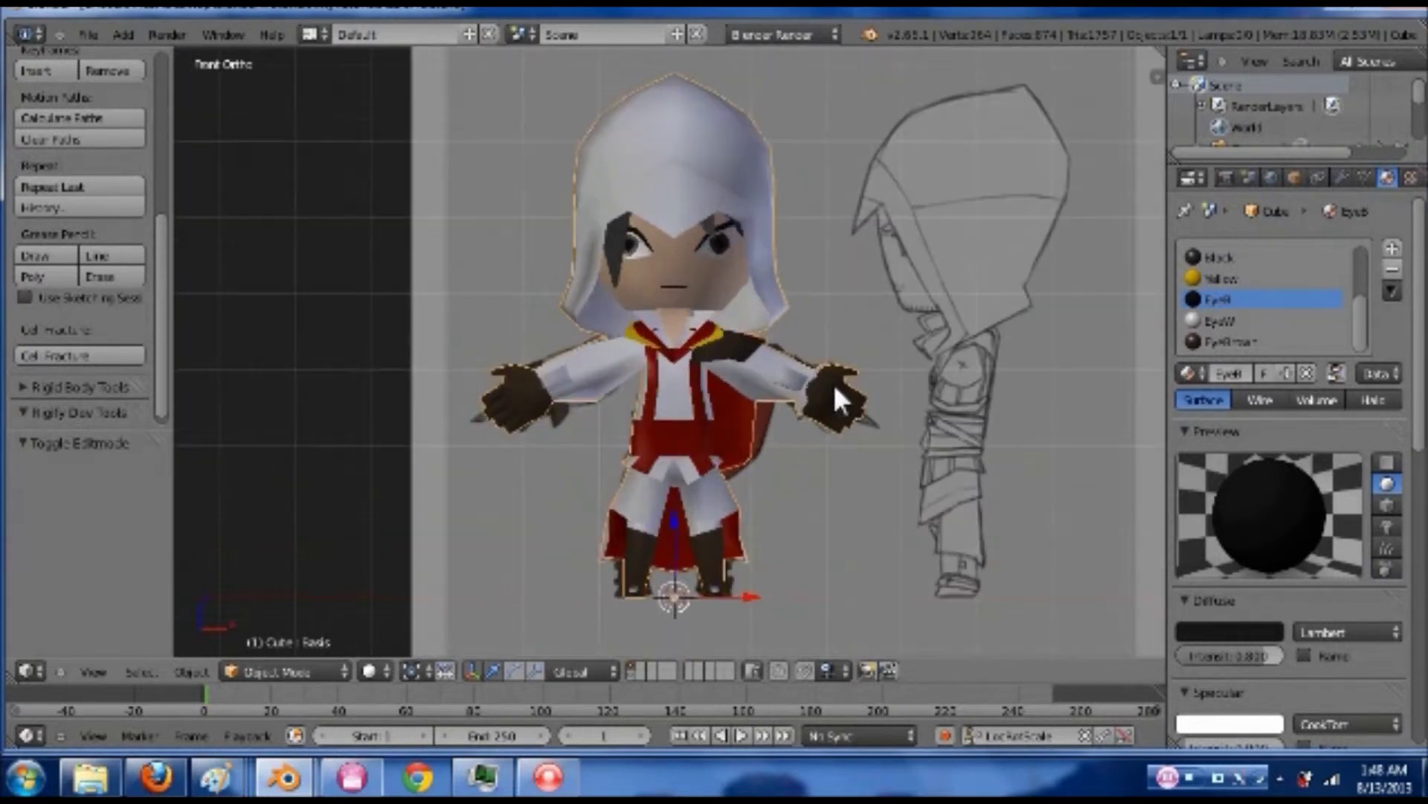
mouse_move(857, 396)
middle_down()
mouse_move(756, 394)
mouse_move(712, 357)
middle_up()
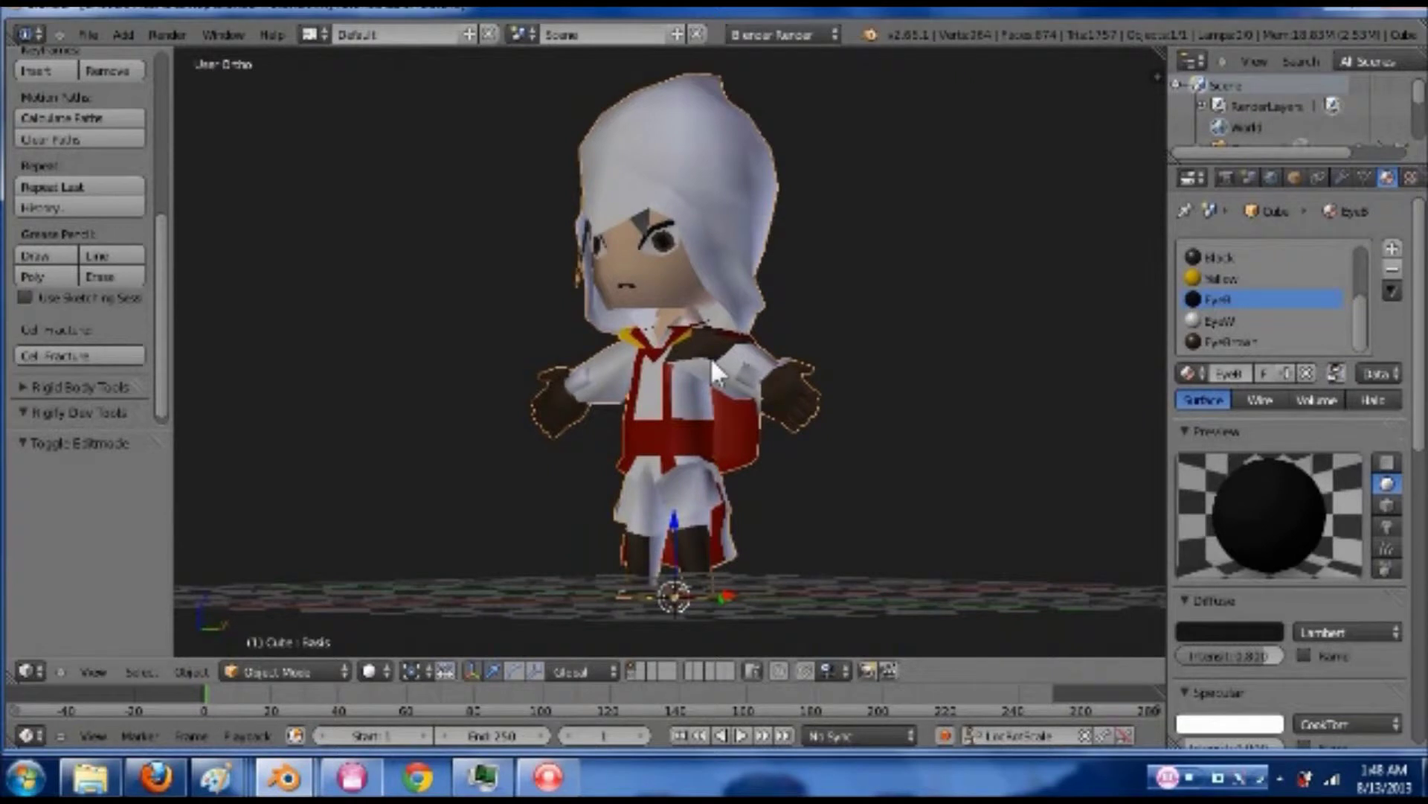
middle_drag(673, 302, 765, 300)
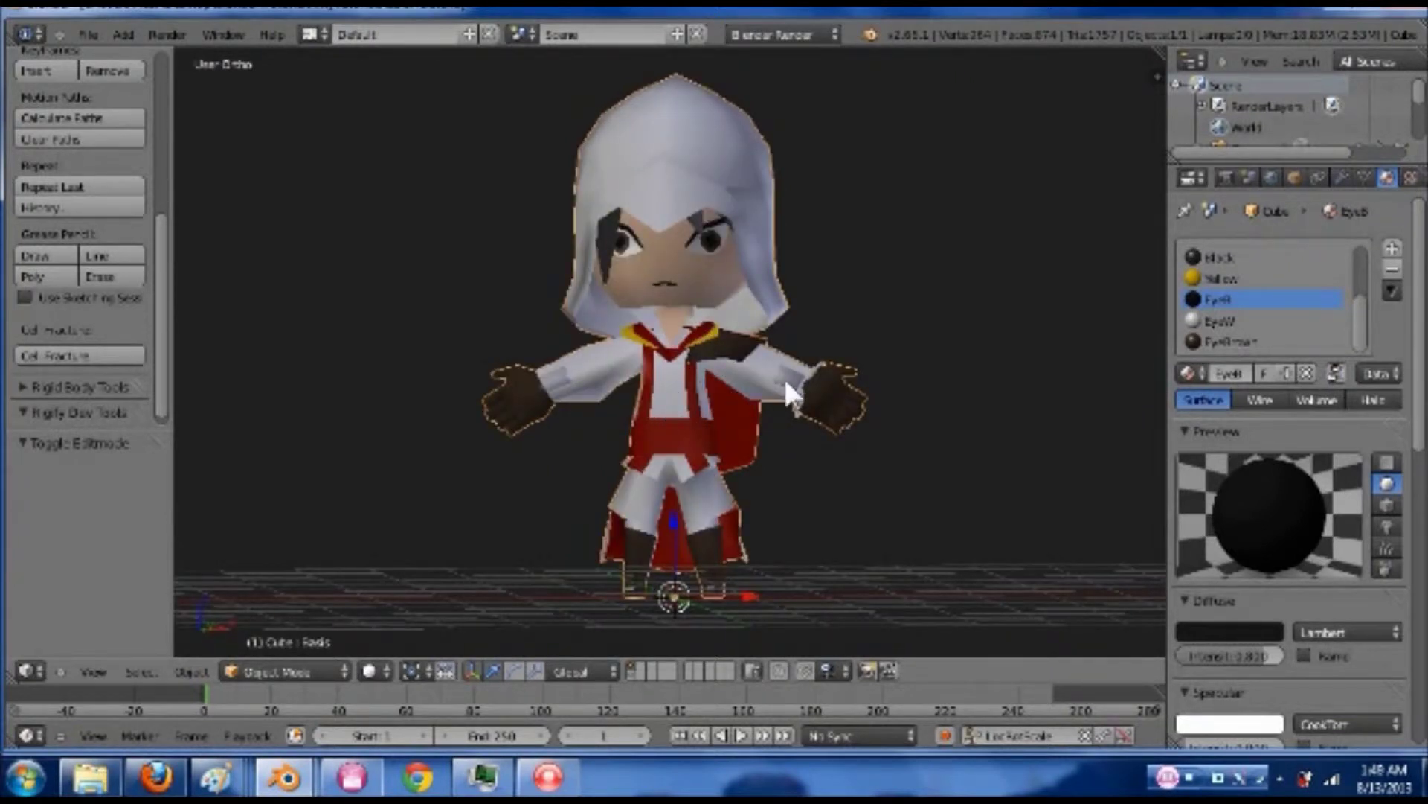
- Show the mesh's shape keys, preview the HiddenBlade.L key by varying its value, and reselect the Basis key
click(1365, 175)
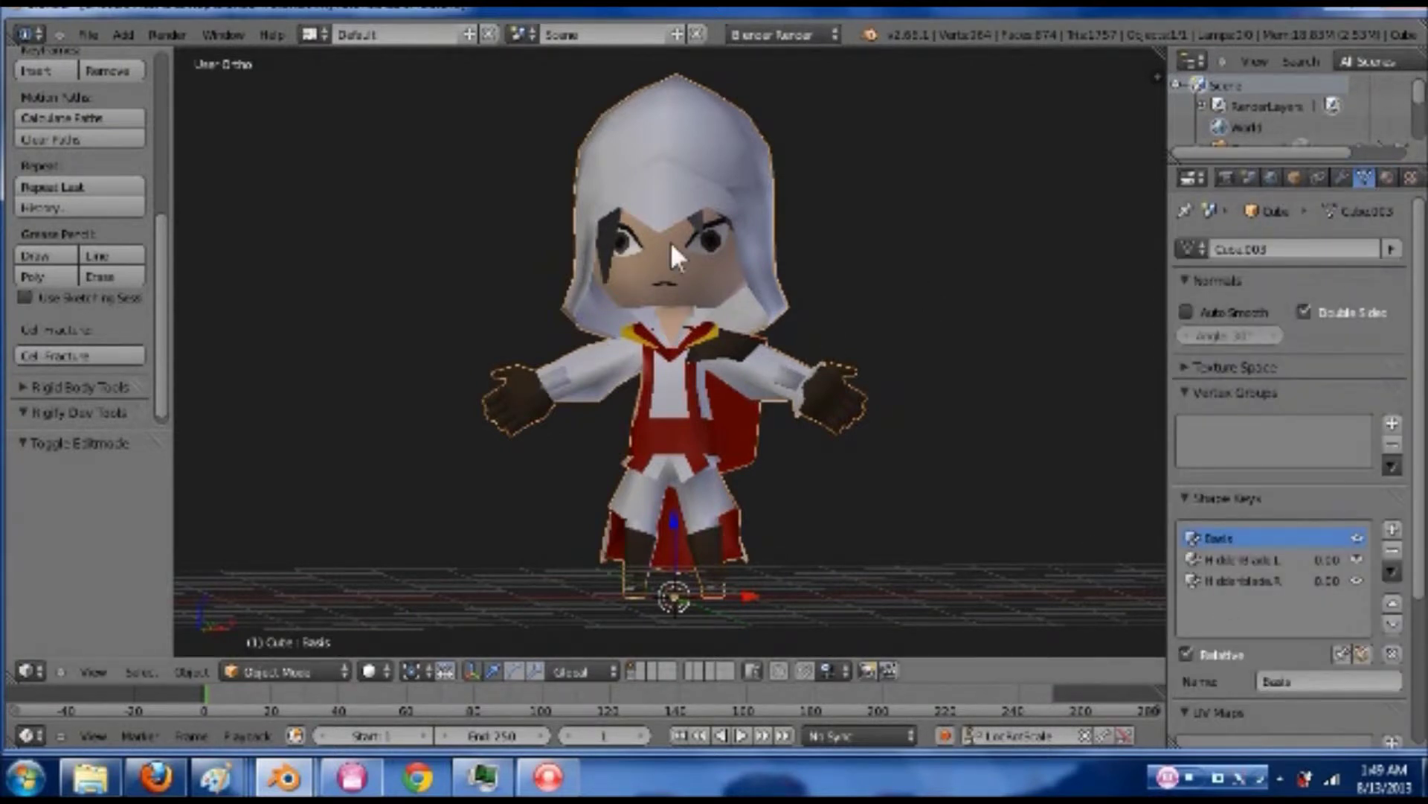
middle_drag(735, 369, 788, 381)
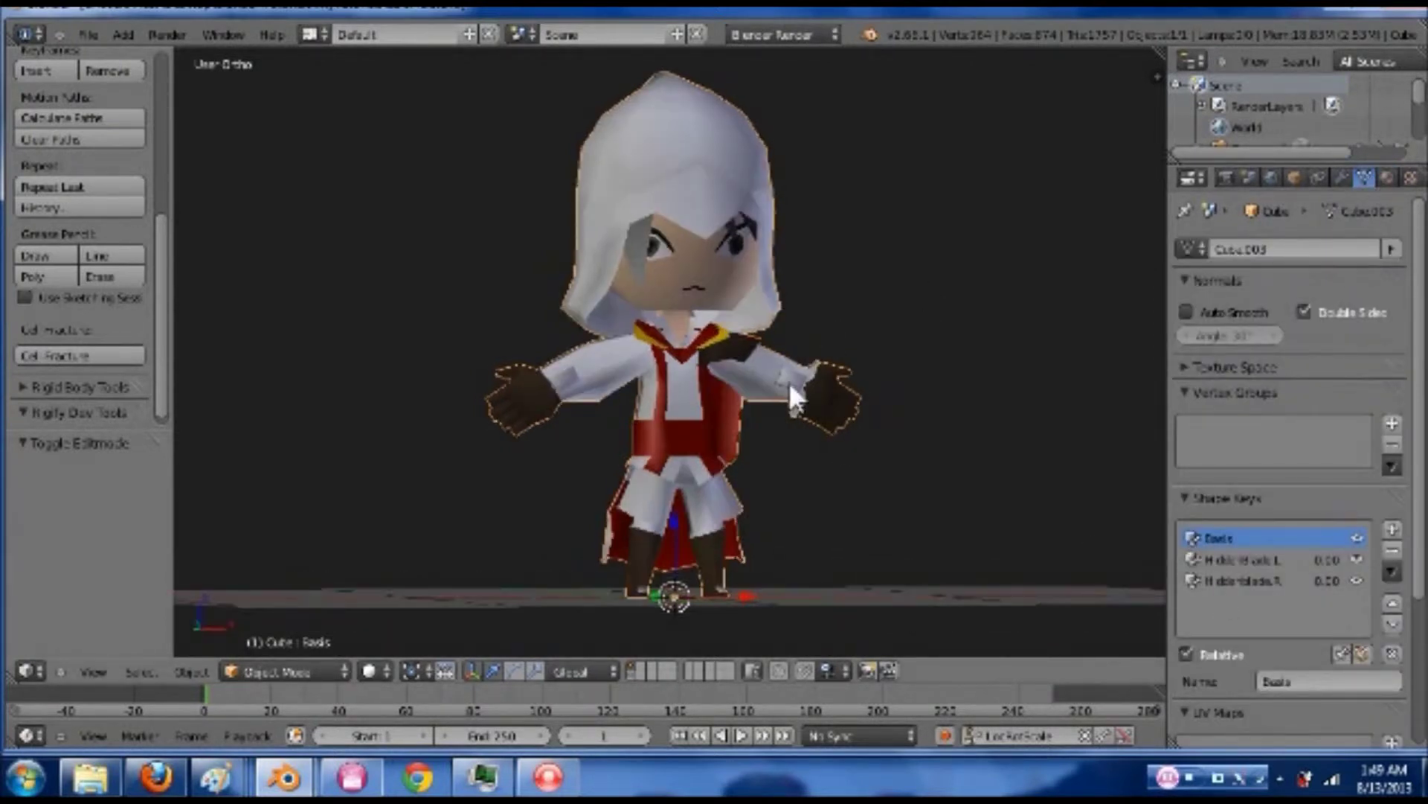
click(1212, 561)
drag(1192, 708, 977, 574)
middle_drag(982, 580, 912, 583)
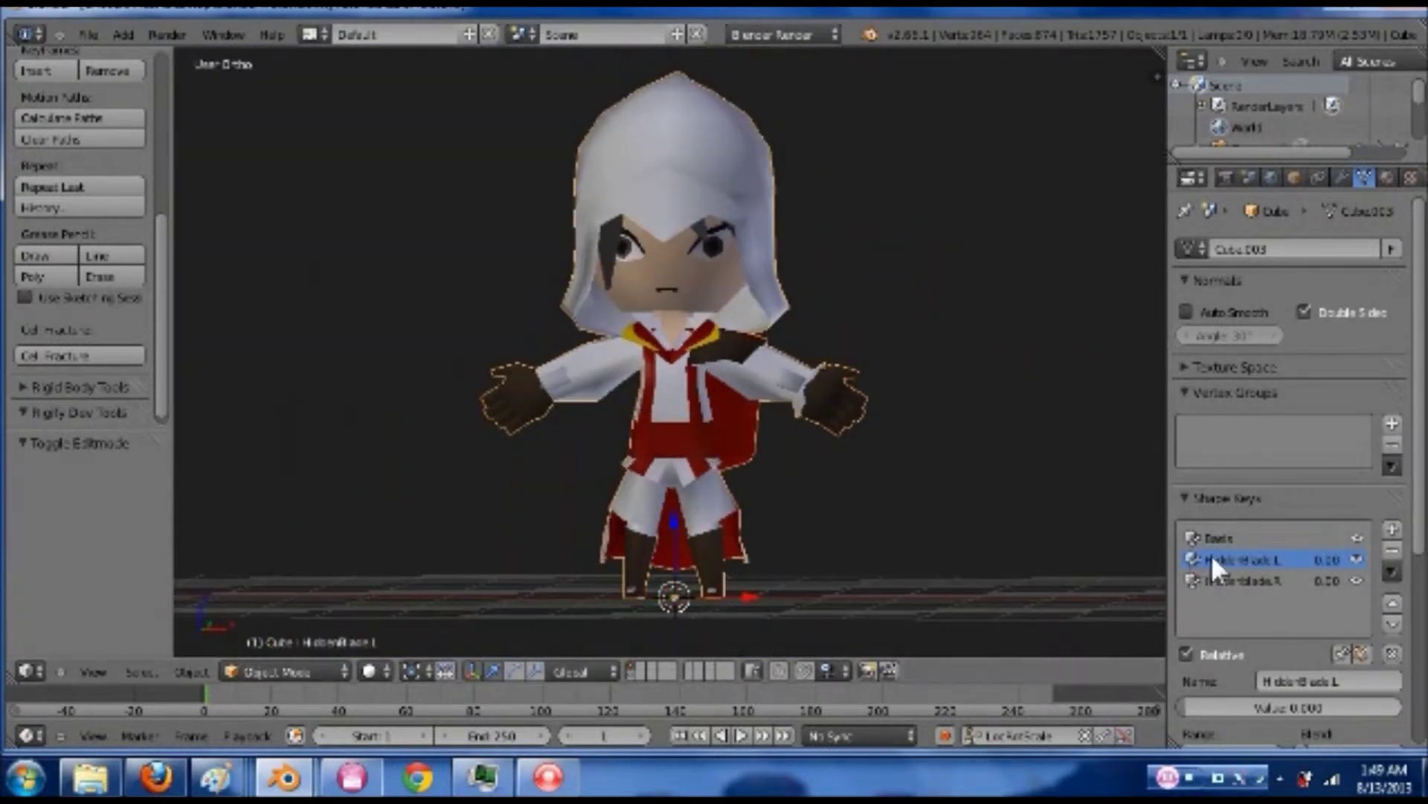
click(1229, 536)
click(1232, 558)
drag(1260, 708, 946, 681)
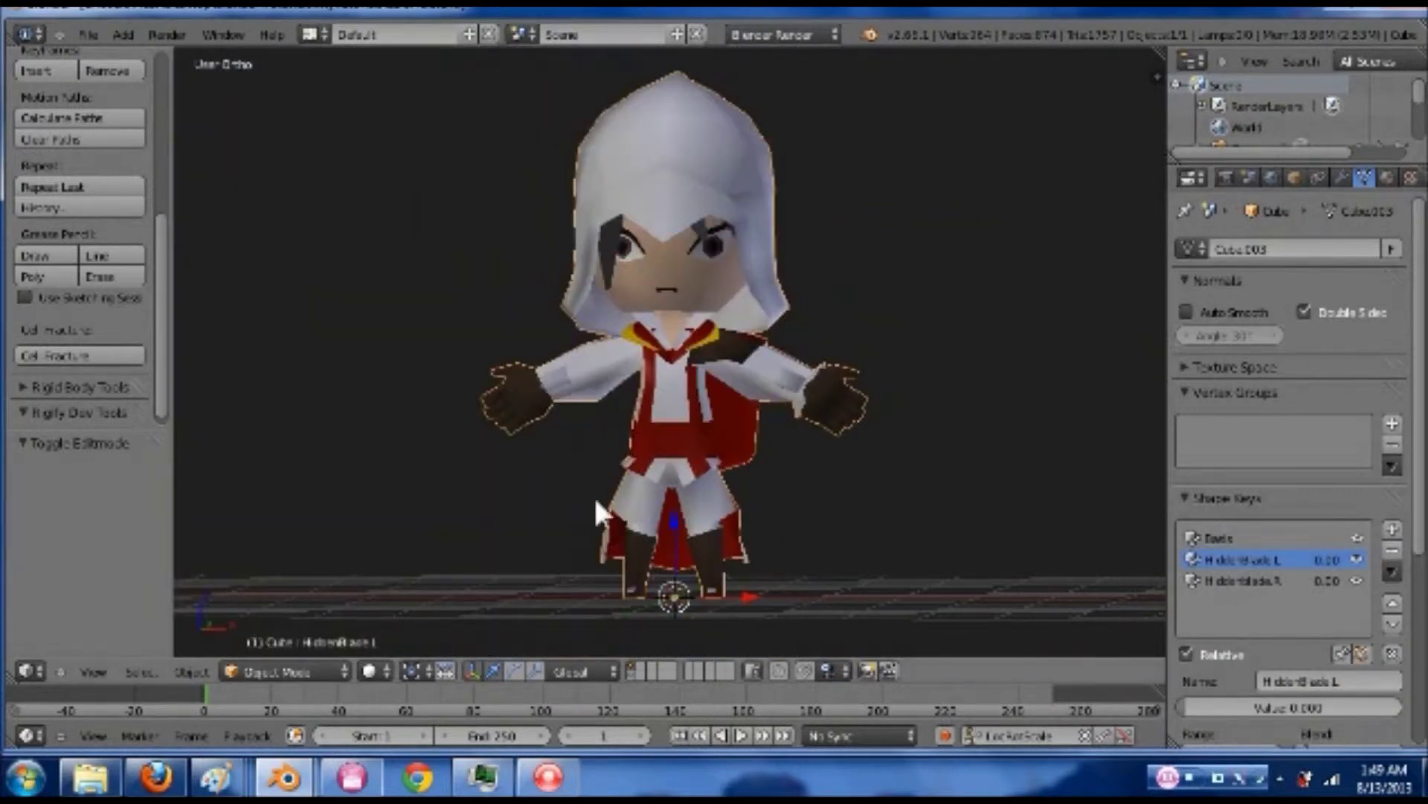
click(1221, 537)
- Switch to Firefox and read the blenderartists.org thread "Shape keys explode after rigging?"
key(alt+Tab)
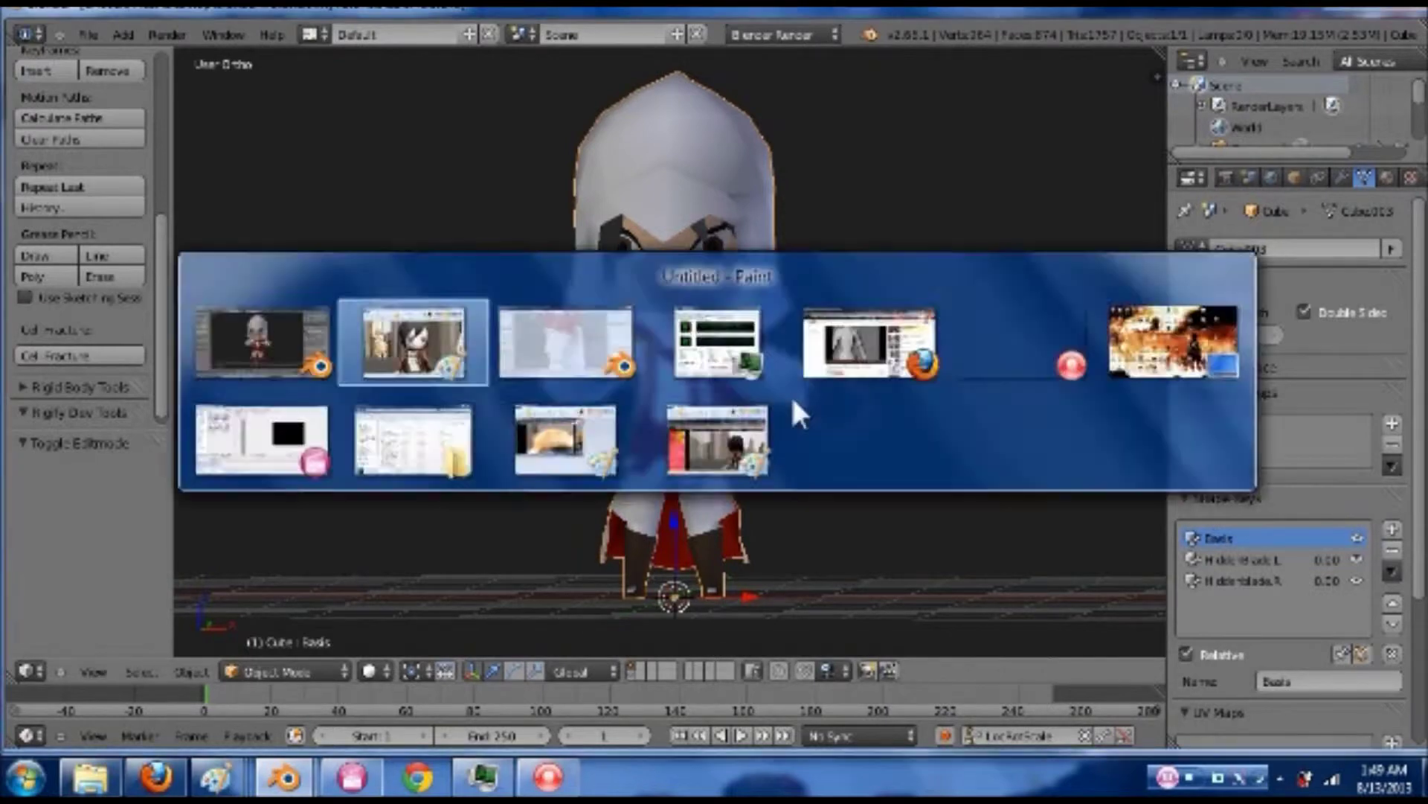
key(alt+Tab)
key(alt+Tab)
key(alt+Tab)
key(alt+Tab)
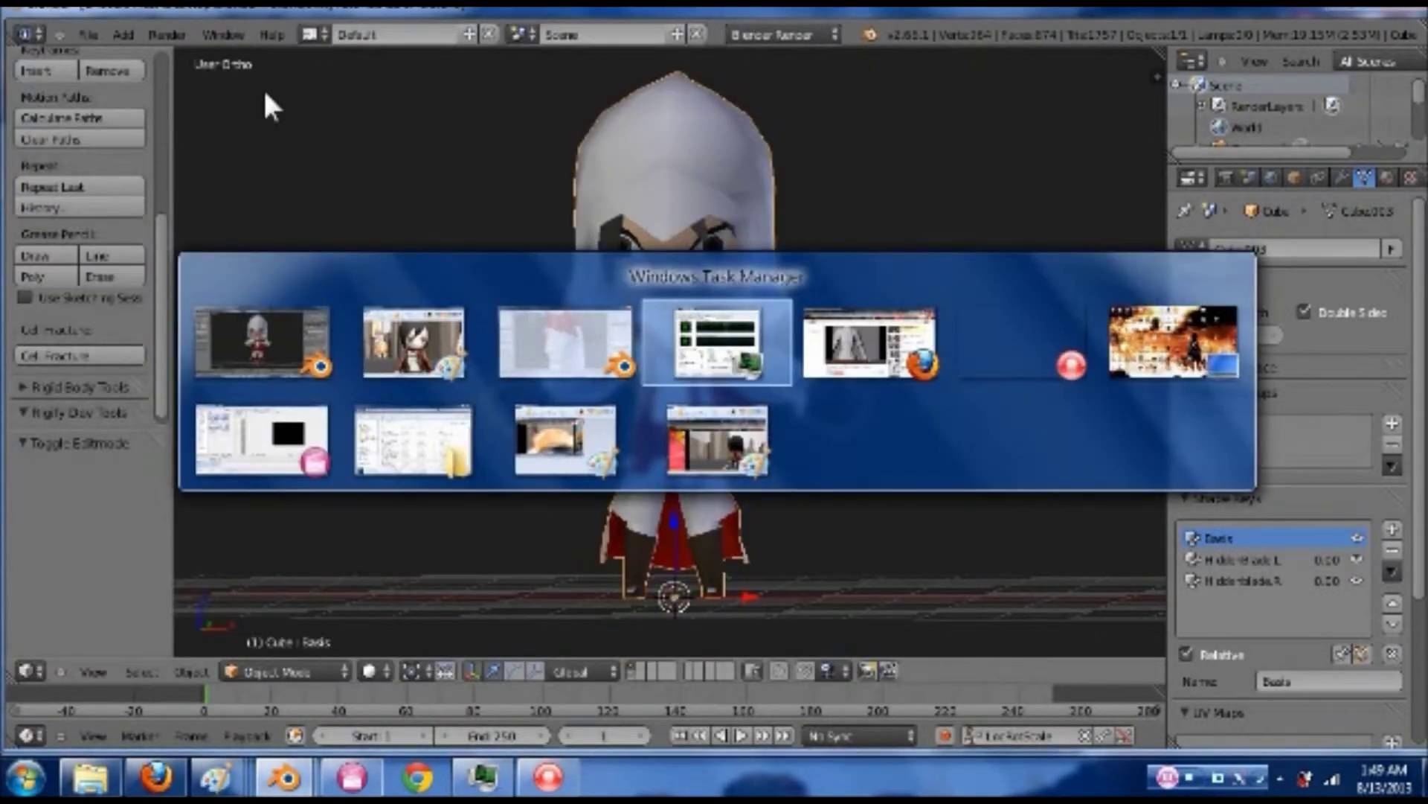
key(alt+Tab)
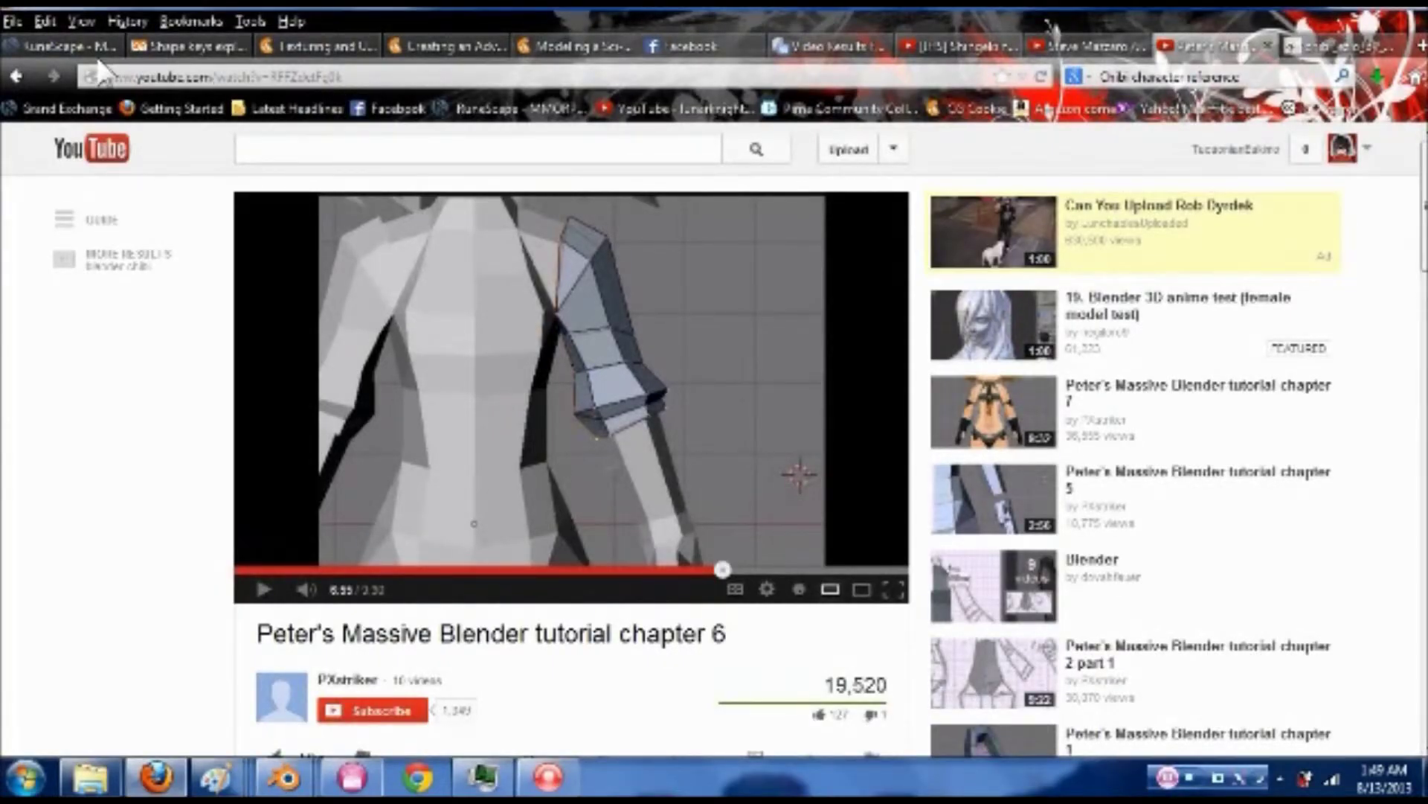
click(183, 43)
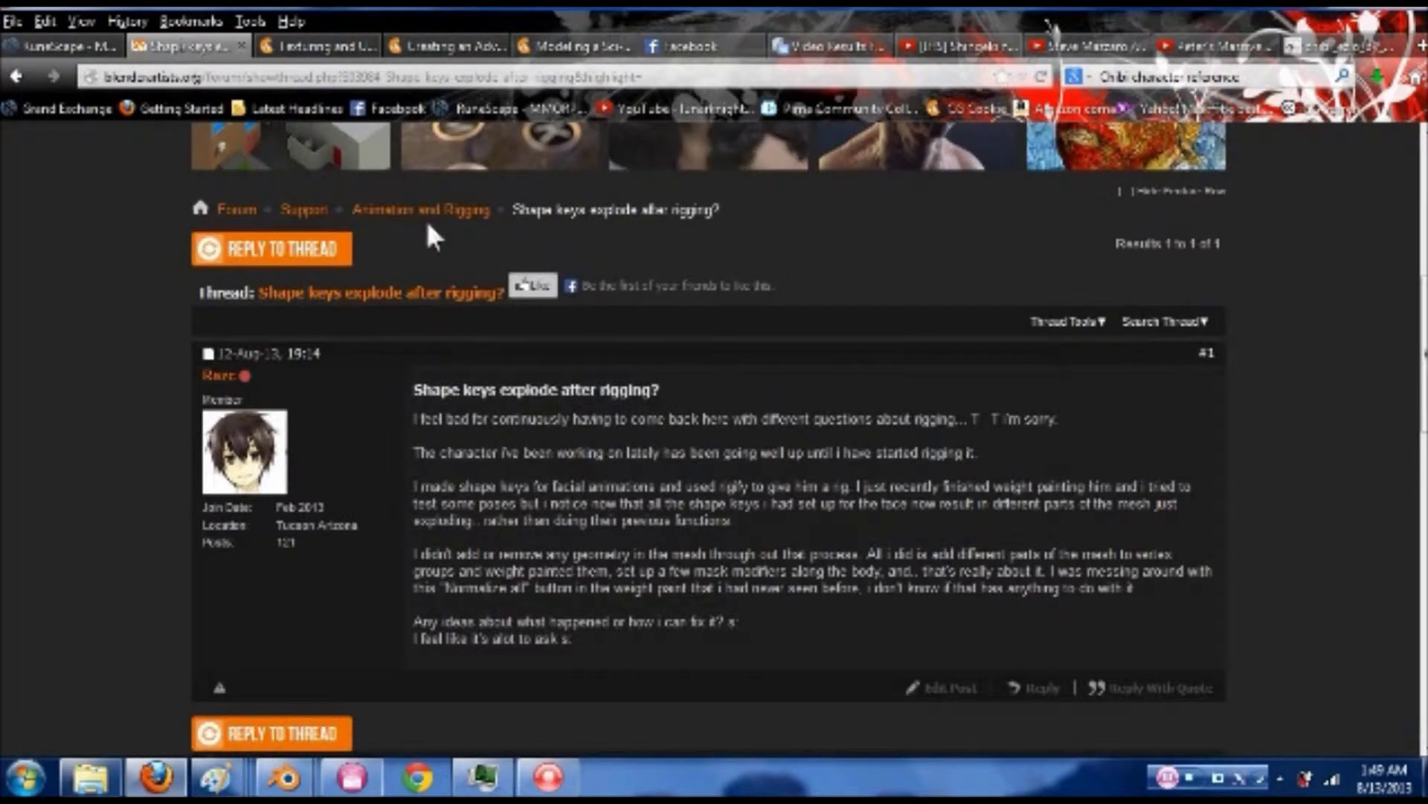
click(1041, 77)
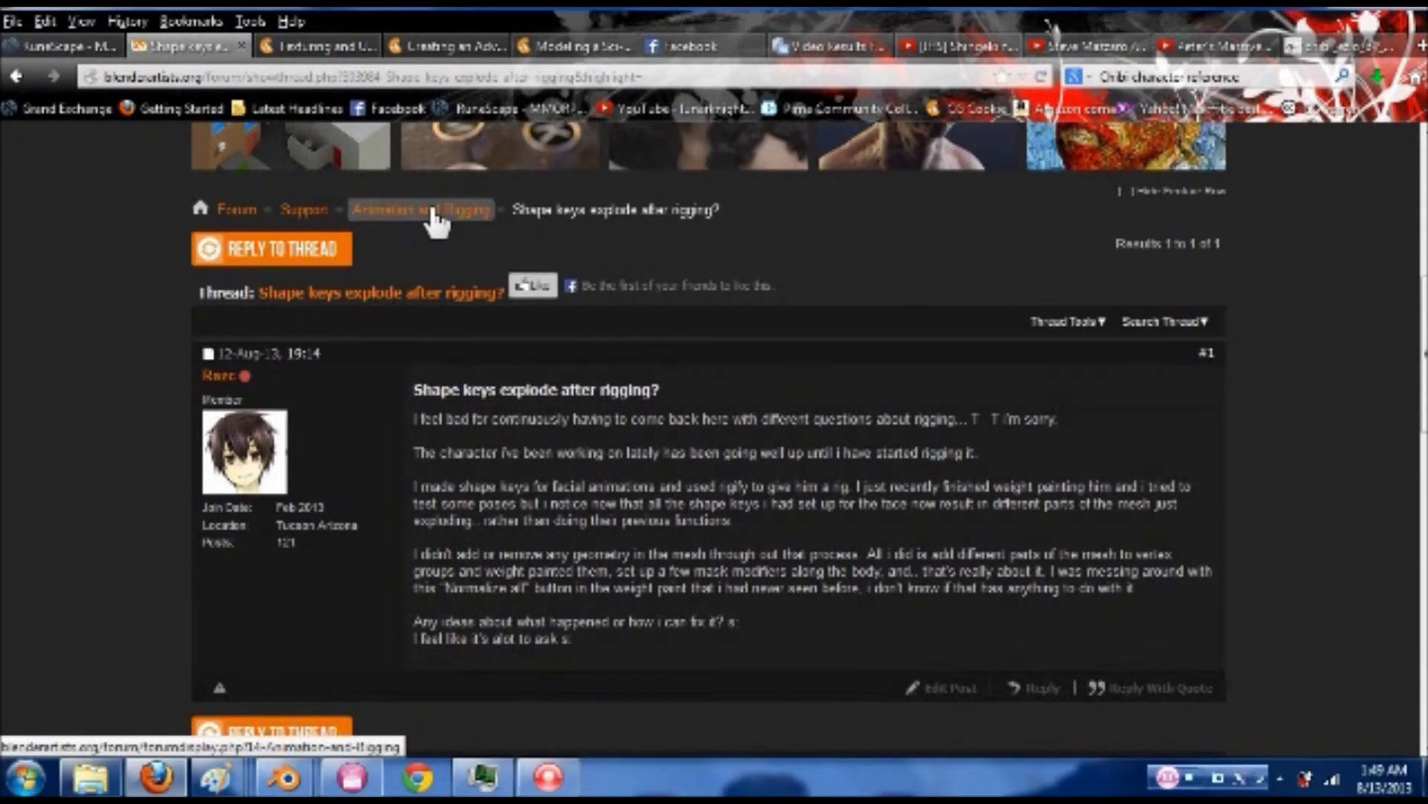
- Browse the Animation and Rigging forum's thread list and open the member's own profile page
click(428, 216)
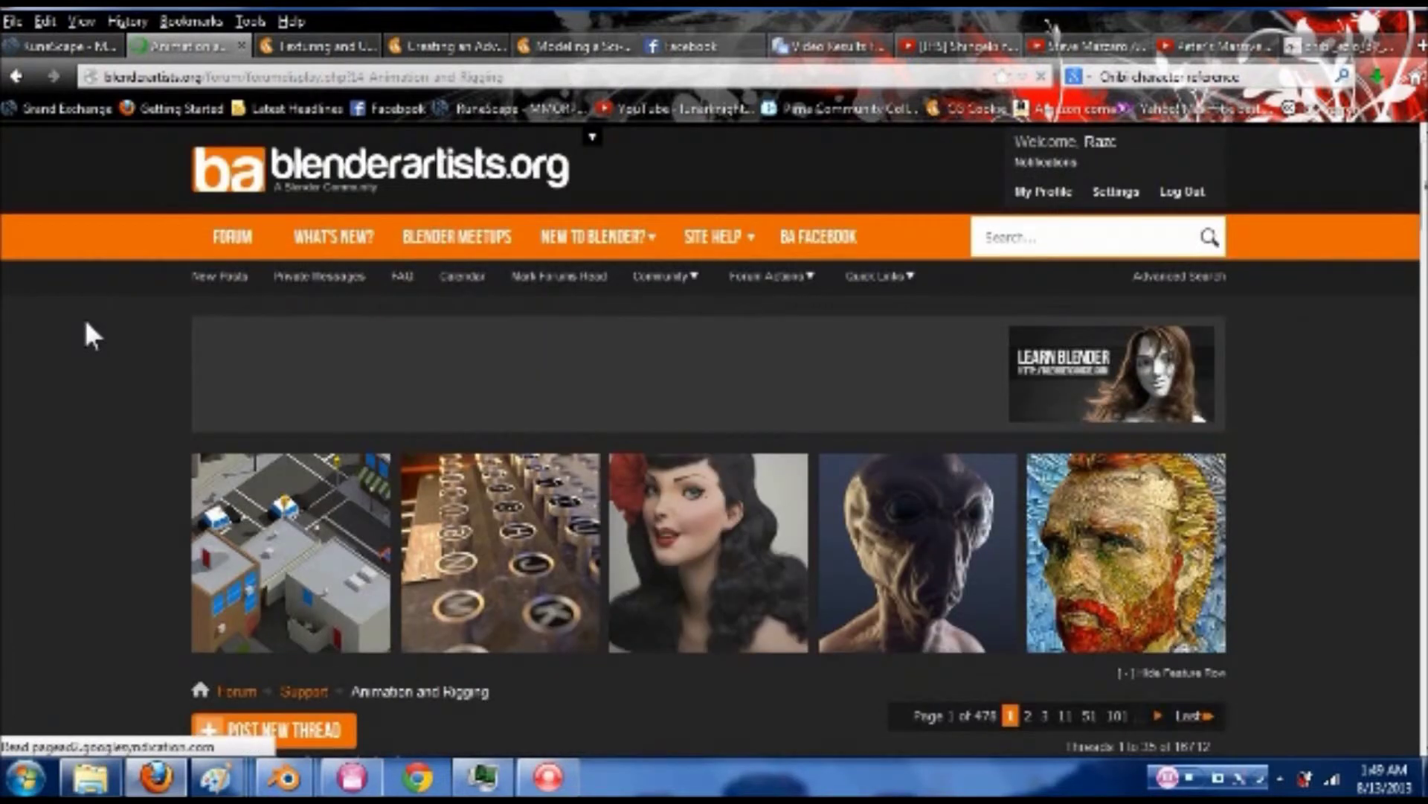
scroll(86, 324, down, 10)
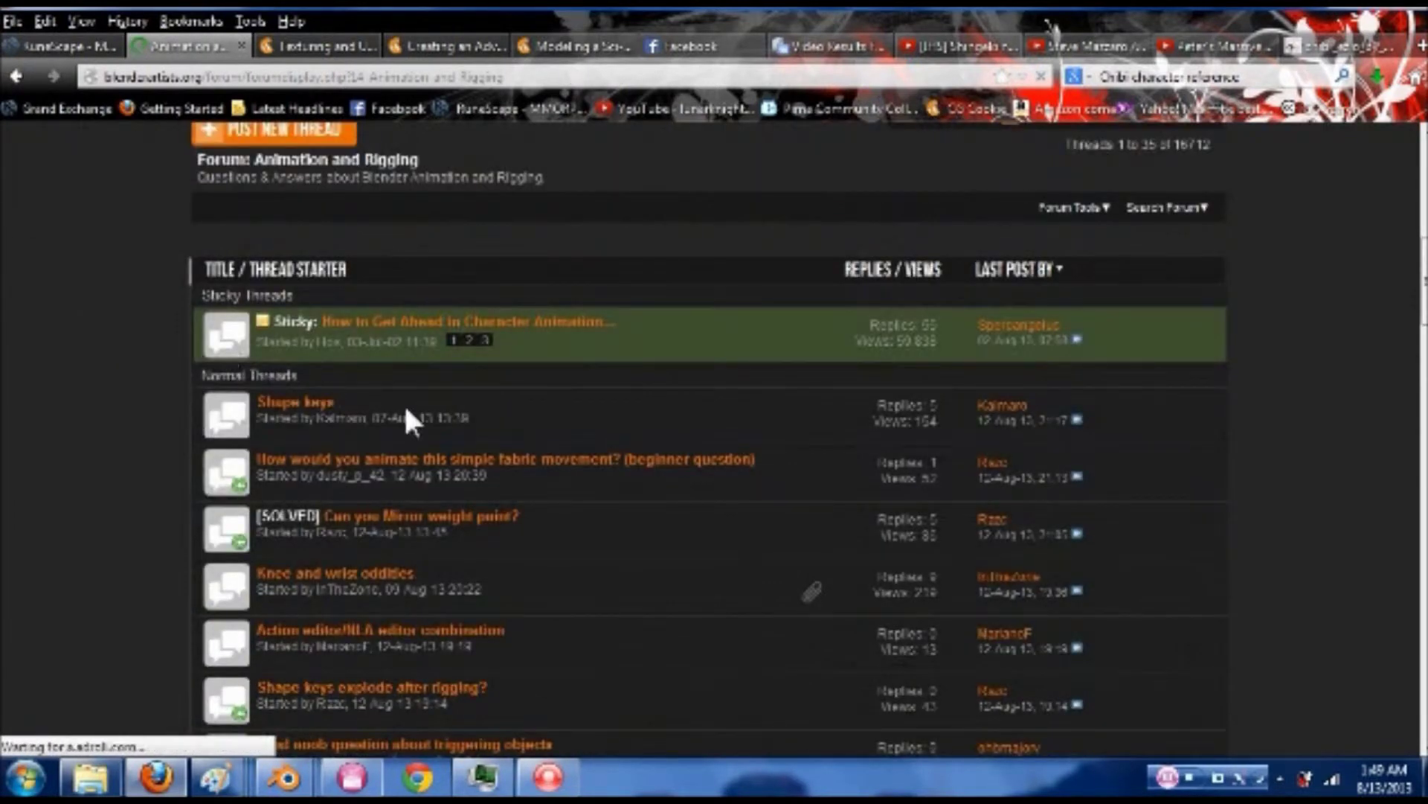
scroll(1253, 375, up, 5)
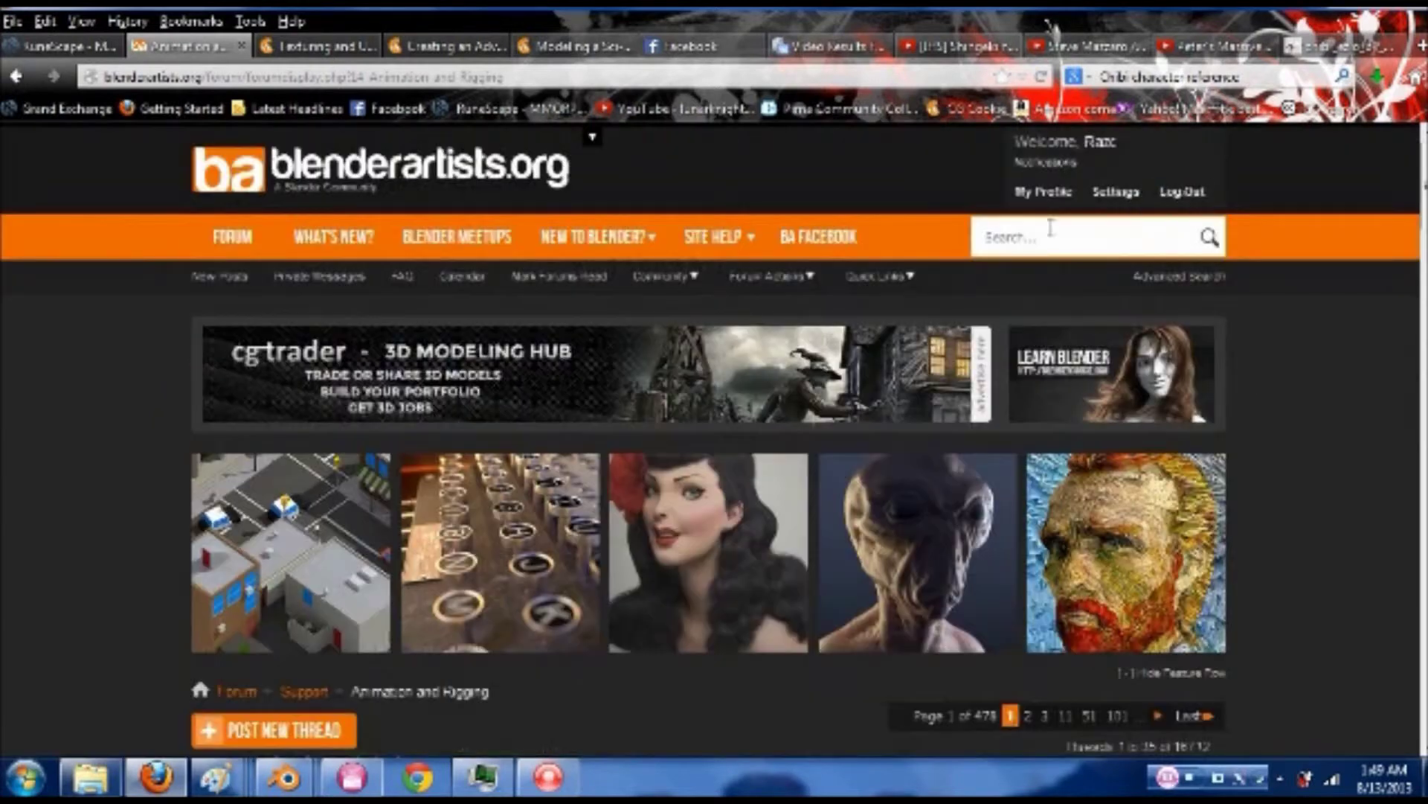
click(1031, 193)
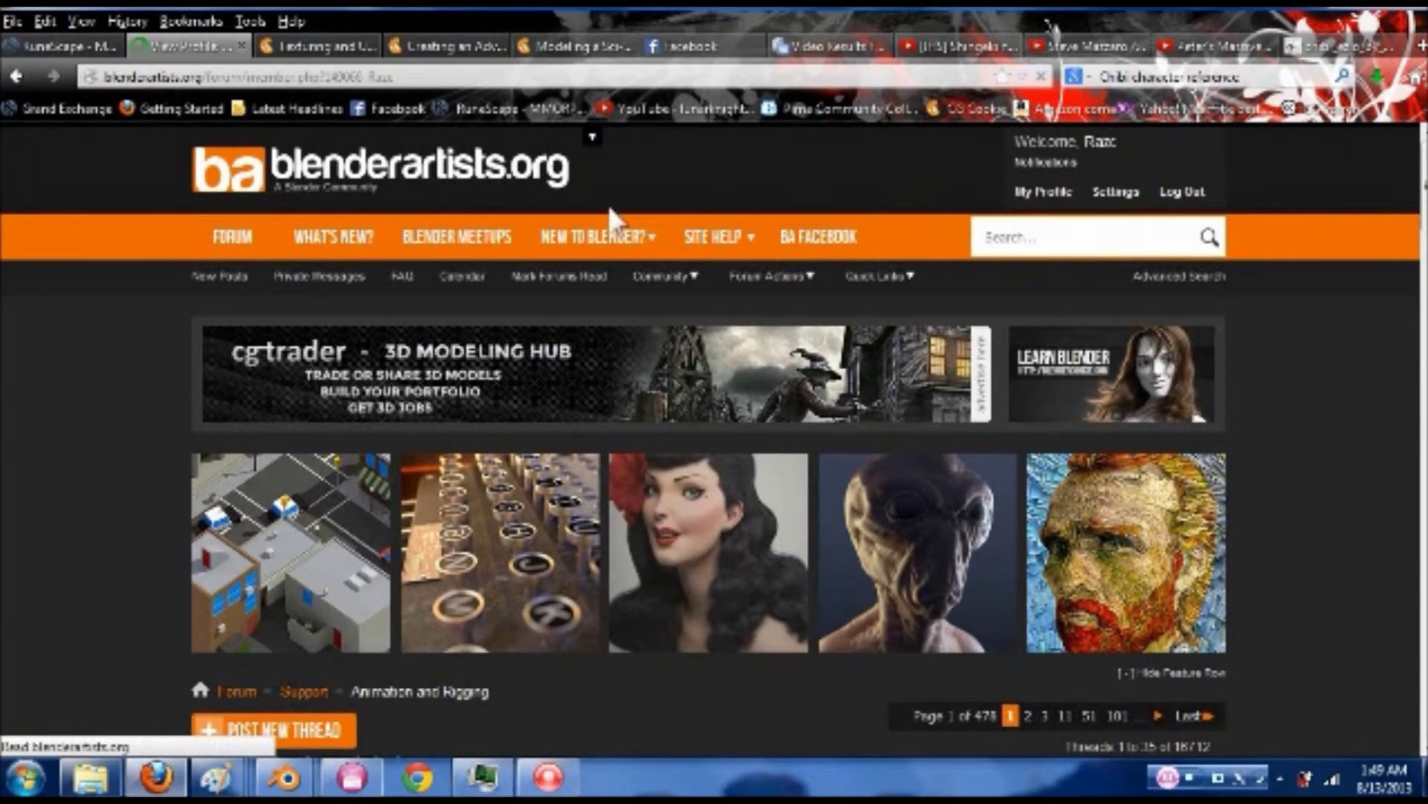
- List the member's latest started threads and open "Editing the Basis shape key after making shapekeys?"
scroll(78, 447, down, 6)
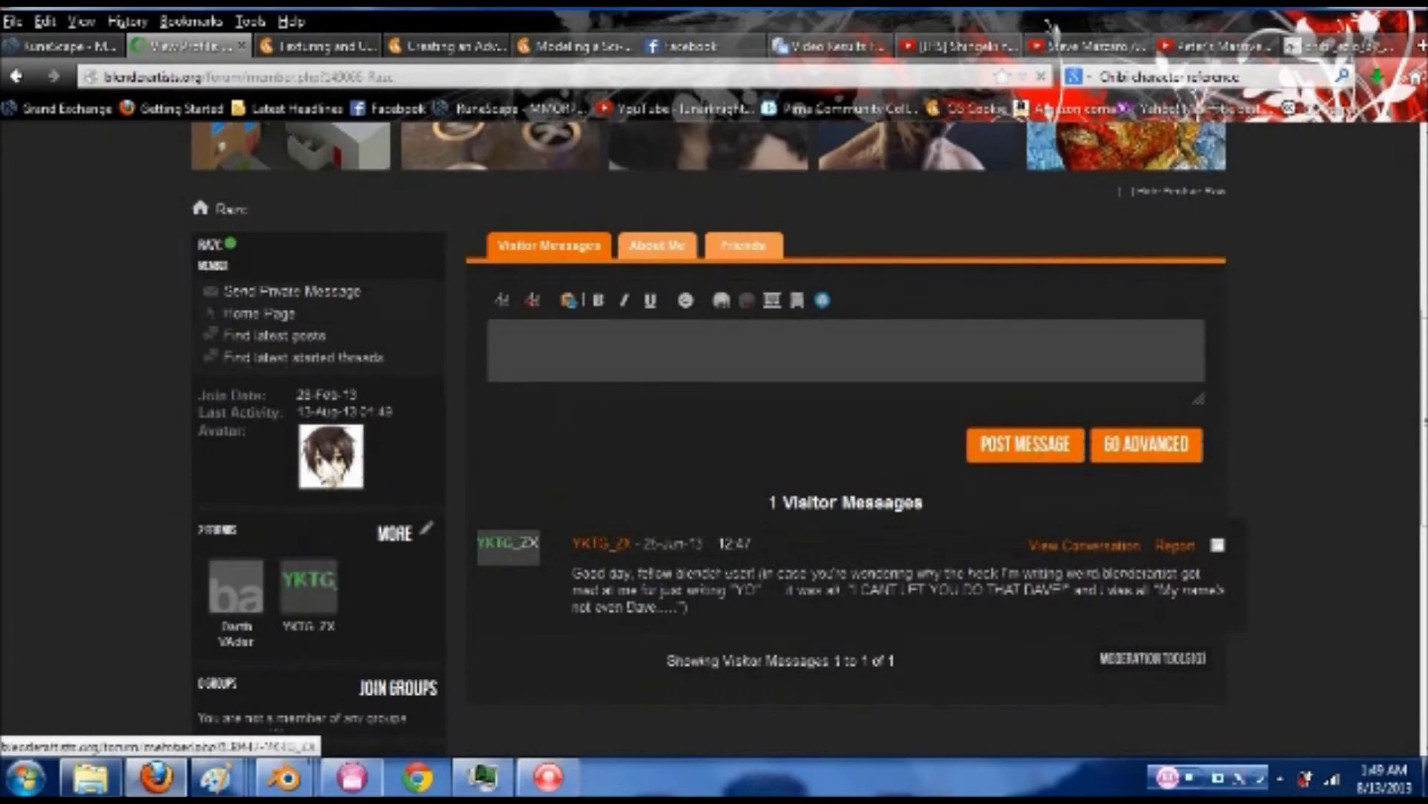
click(321, 360)
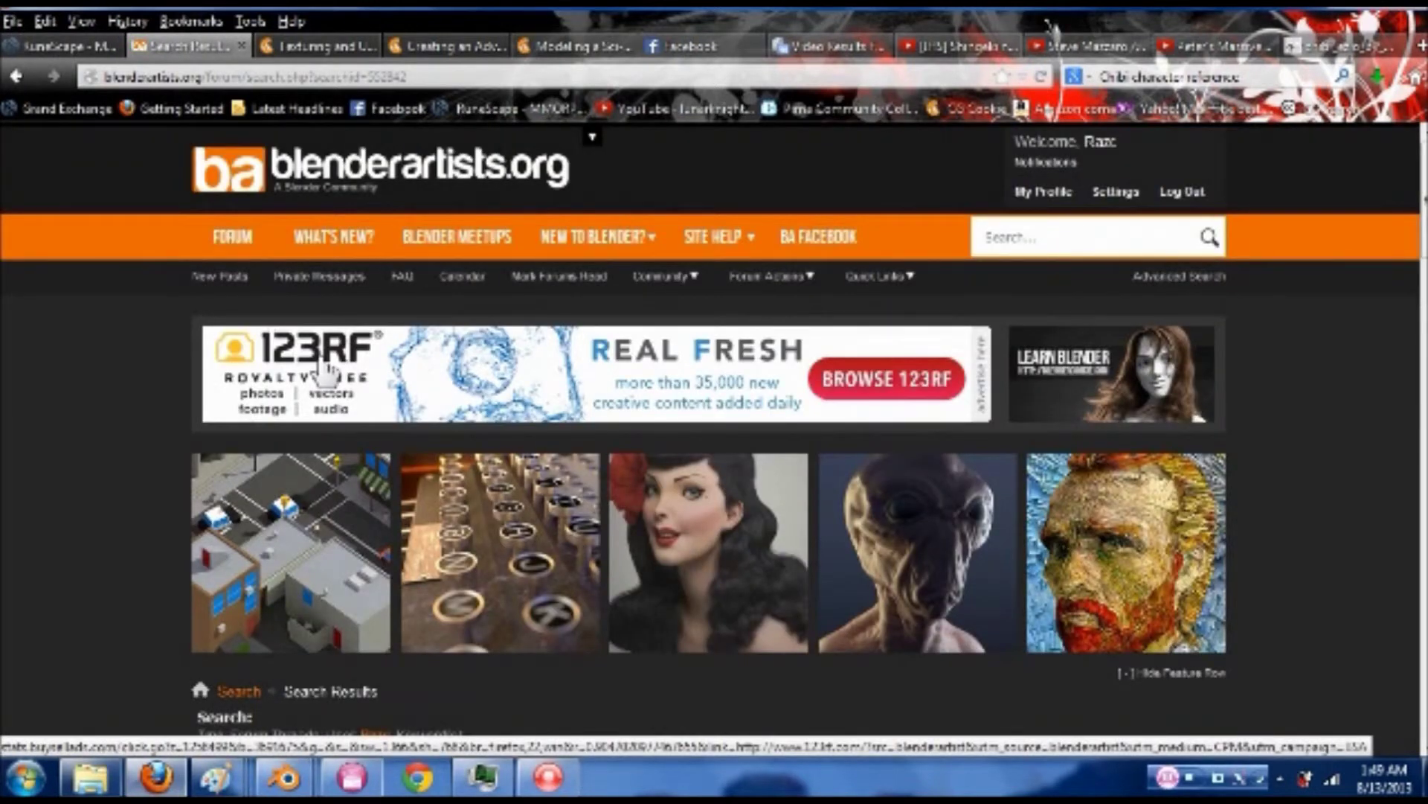
scroll(201, 402, down, 8)
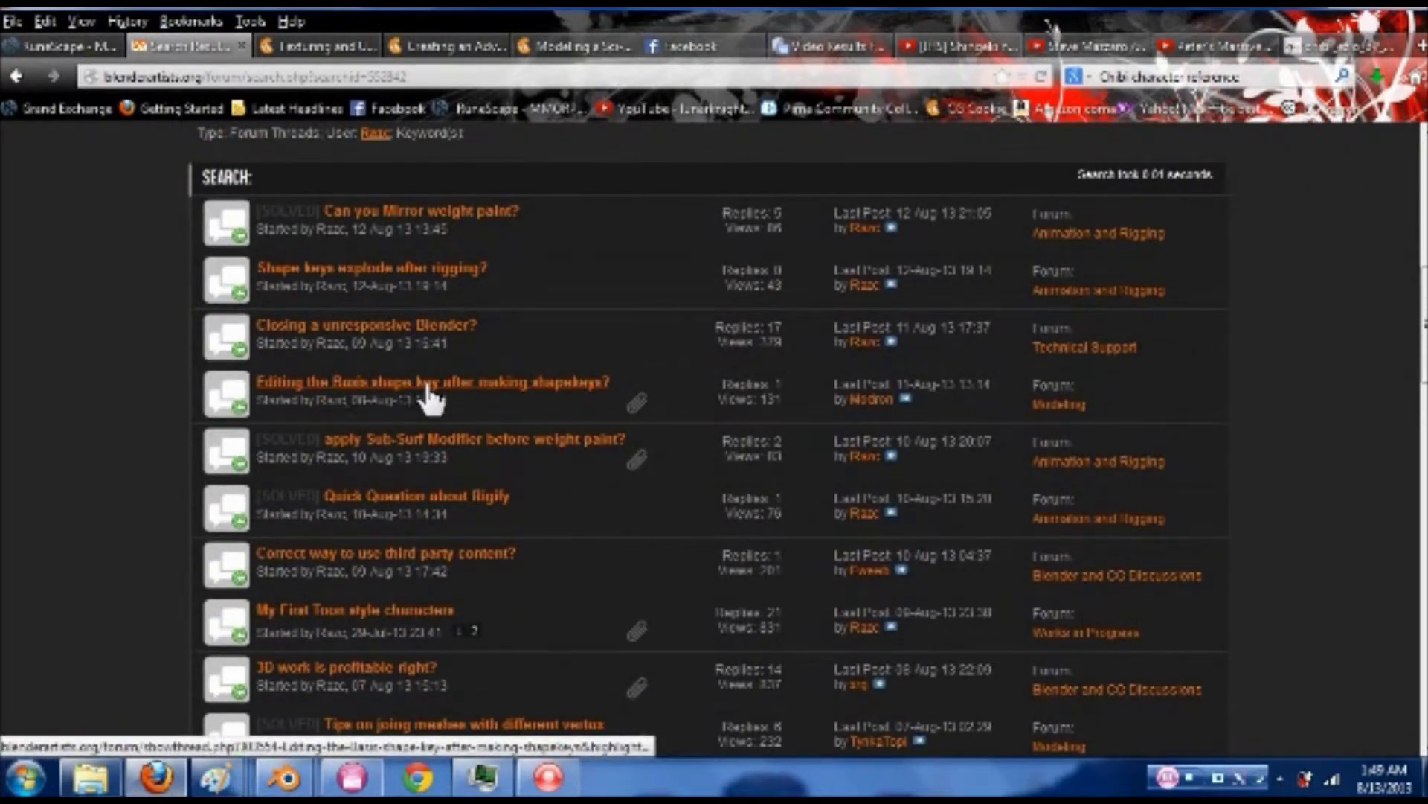
click(449, 400)
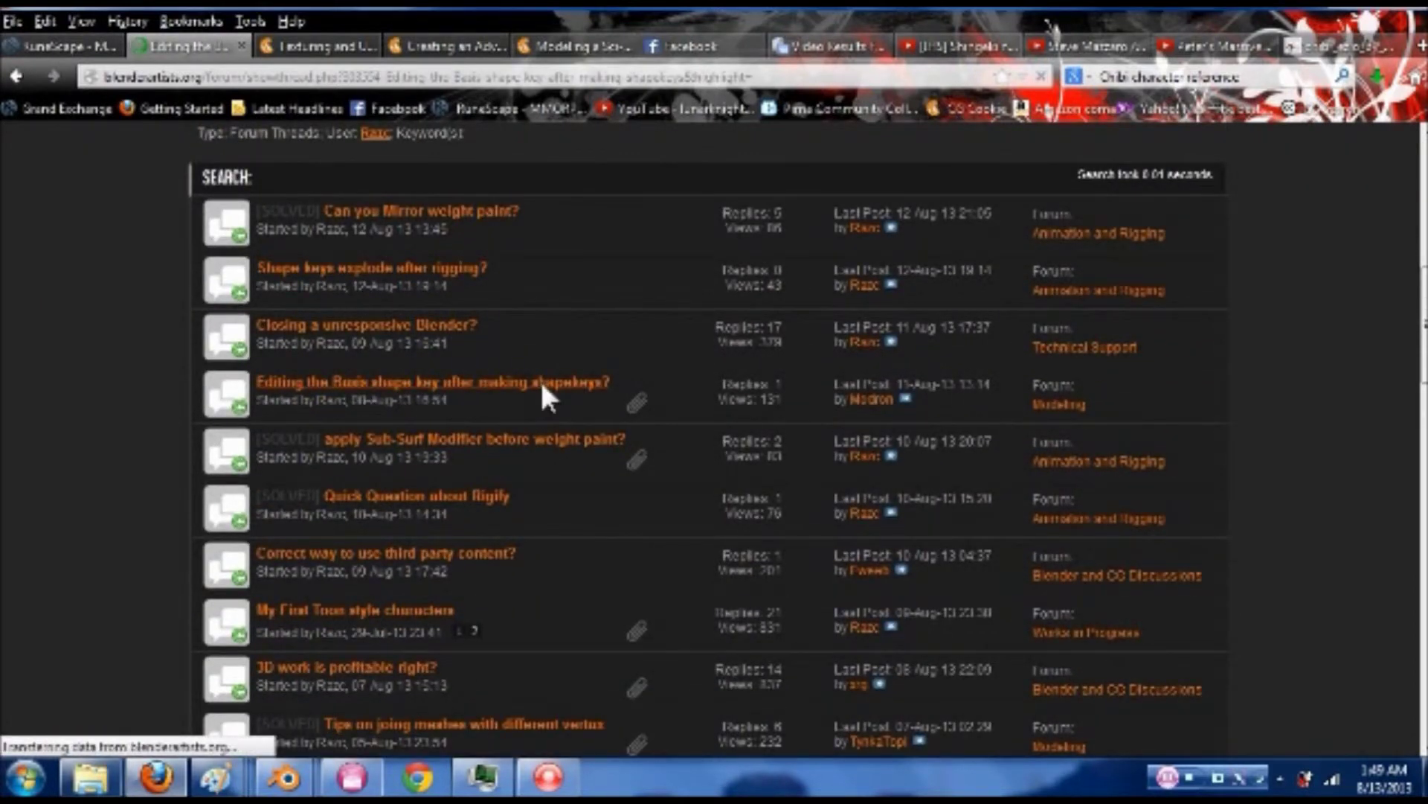
- Read the thread's opening post and the reply about propagating Basis edits to all shape keys
scroll(255, 399, down, 15)
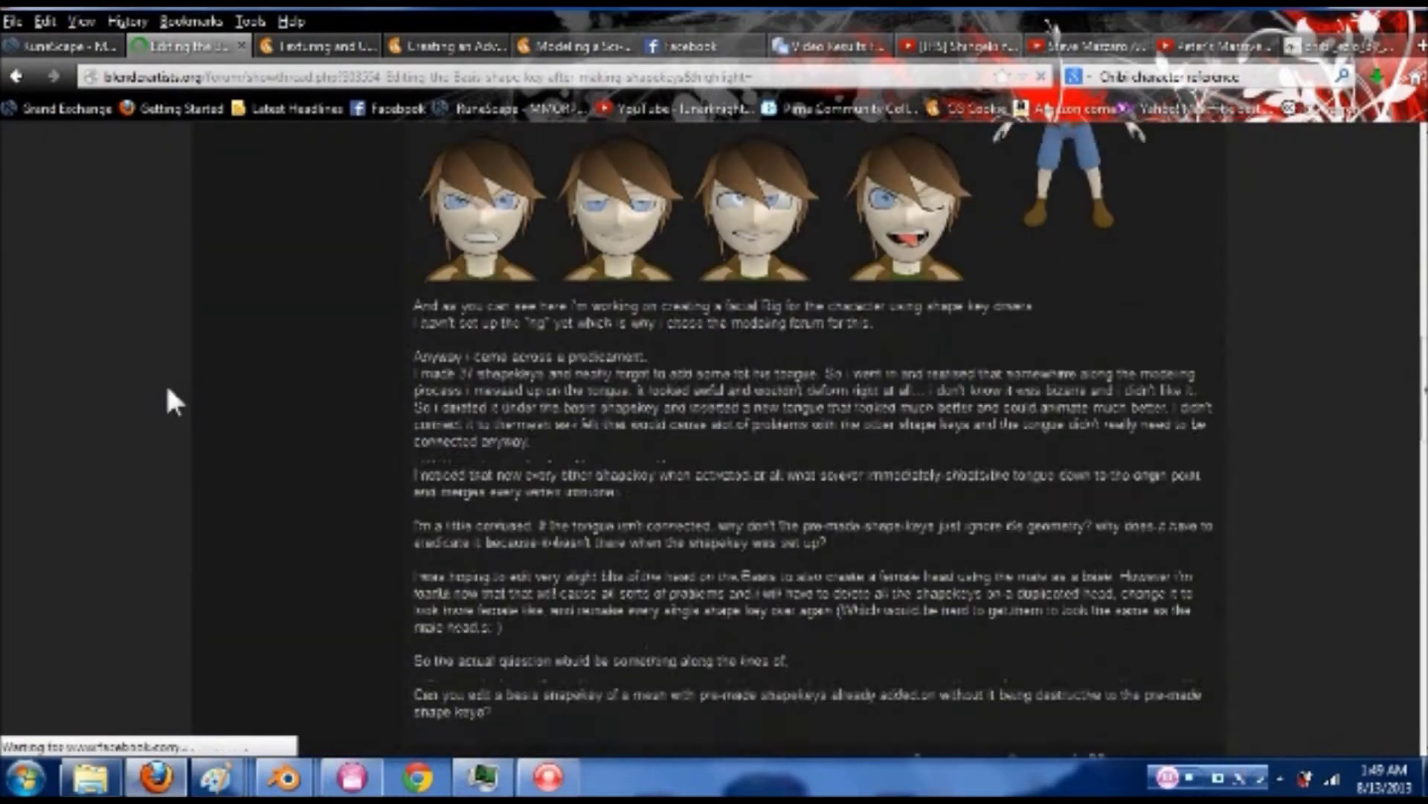
scroll(167, 389, up, 15)
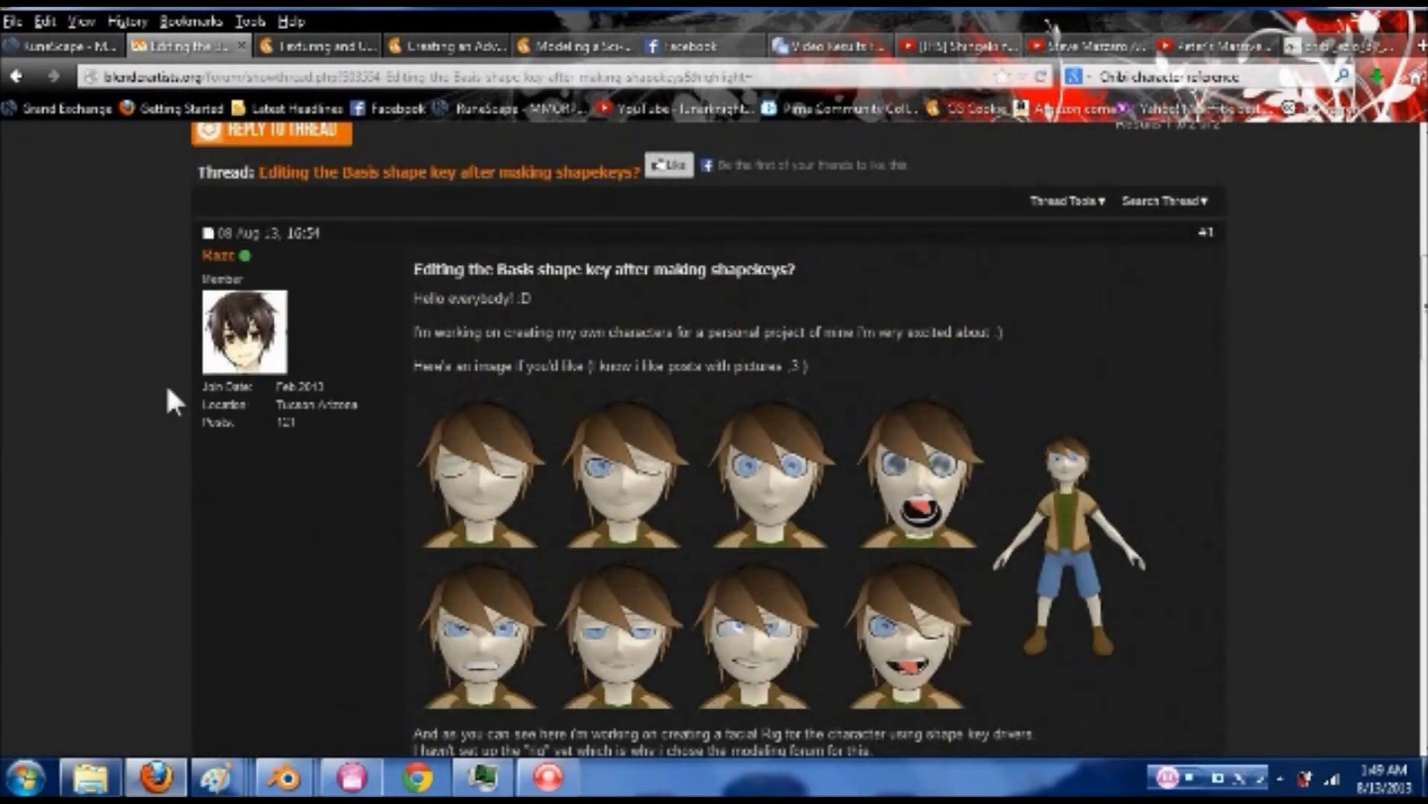
scroll(166, 388, down, 14)
scroll(168, 389, down, 5)
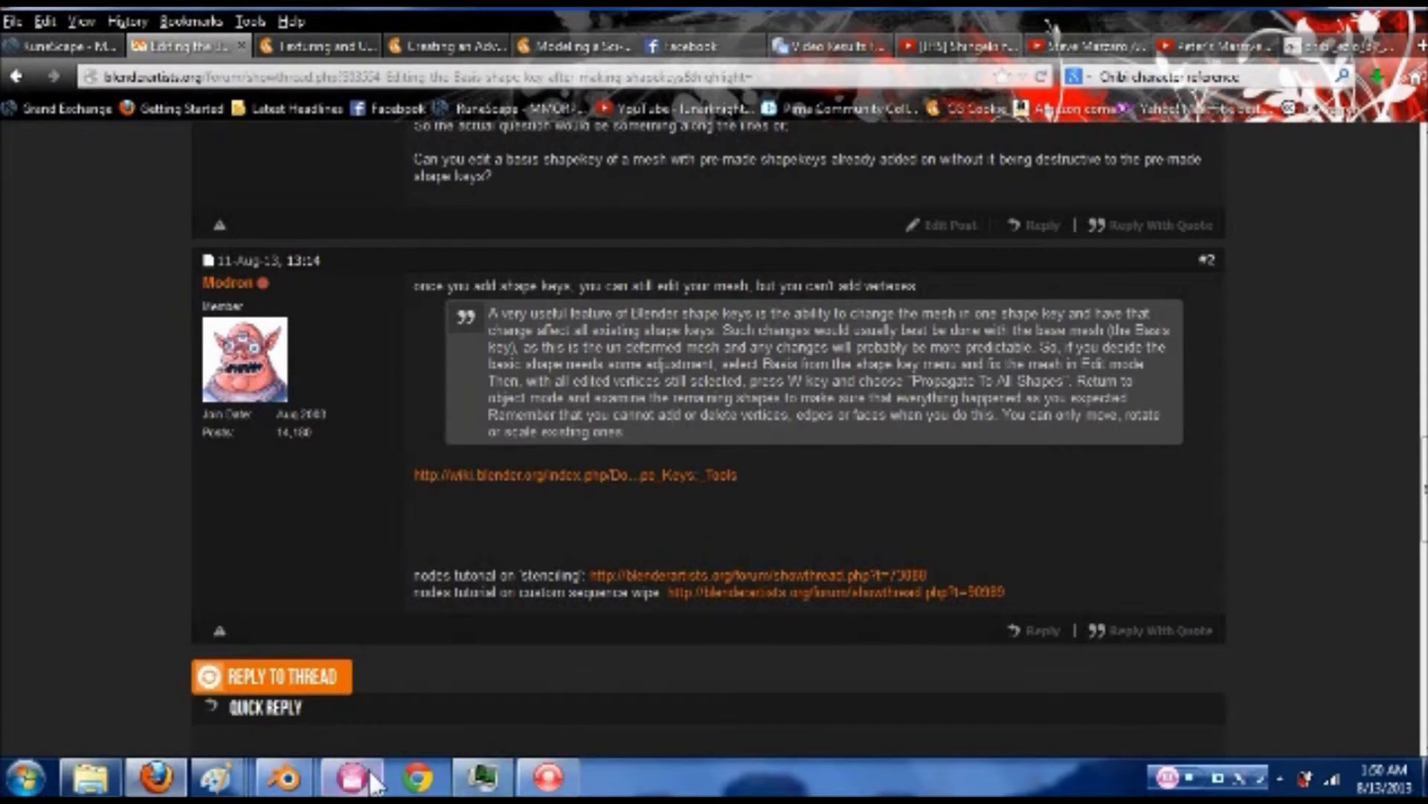
- Switch to Blender, select the linked eye and mouth geometry in Edit Mode and apply Shape Propagate
mouse_move(284, 778)
click(354, 702)
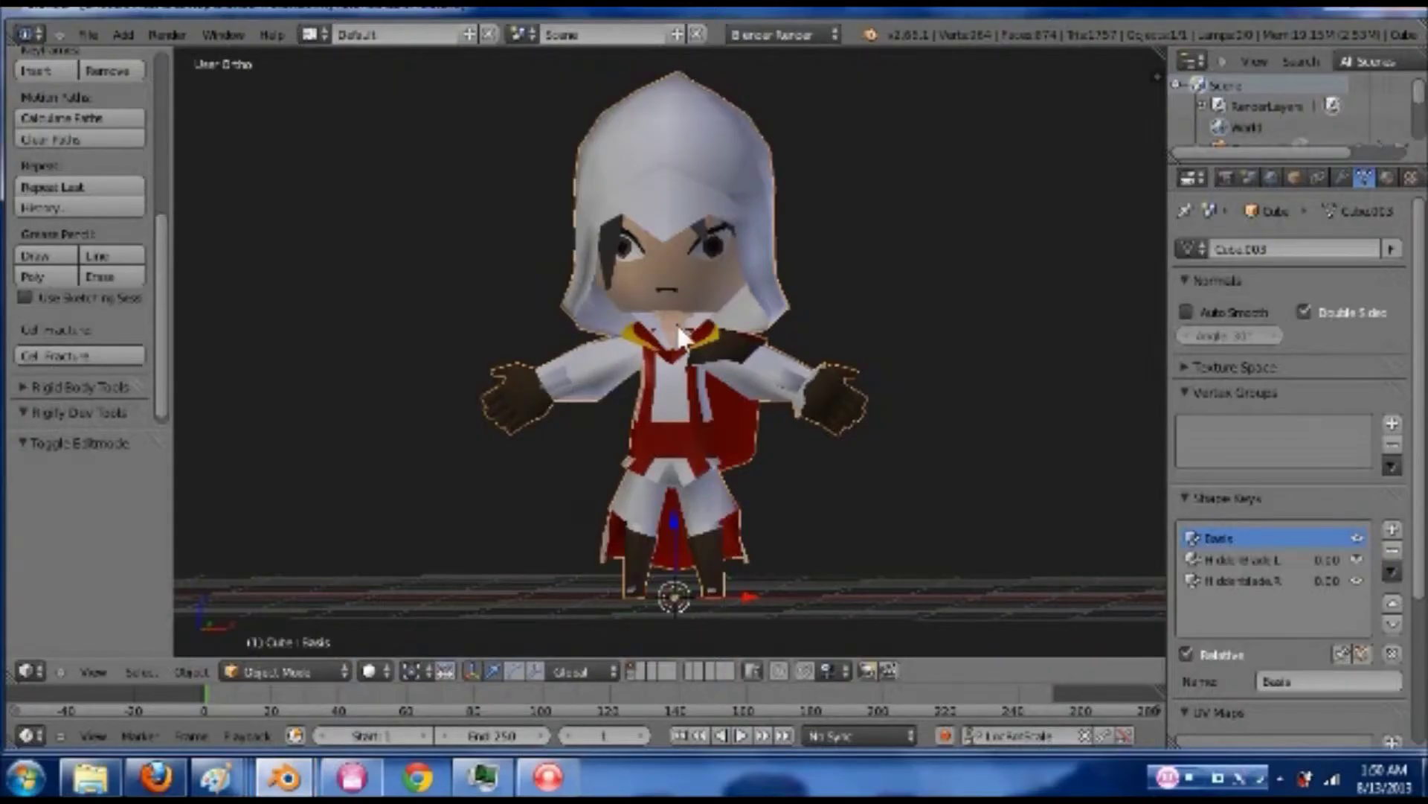
key(Tab)
scroll(669, 193, up, 5)
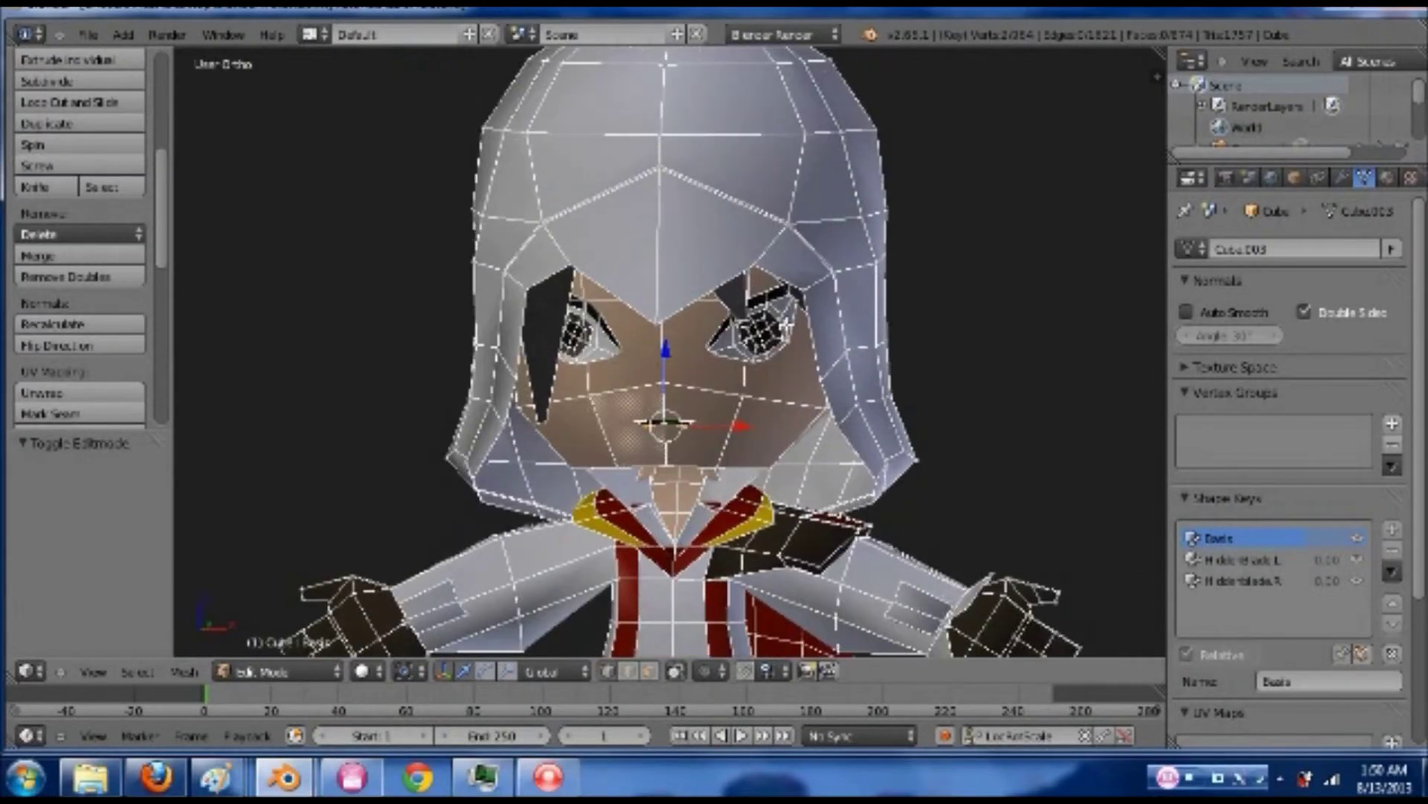
shift+right_click(595, 343)
key(ctrl+l)
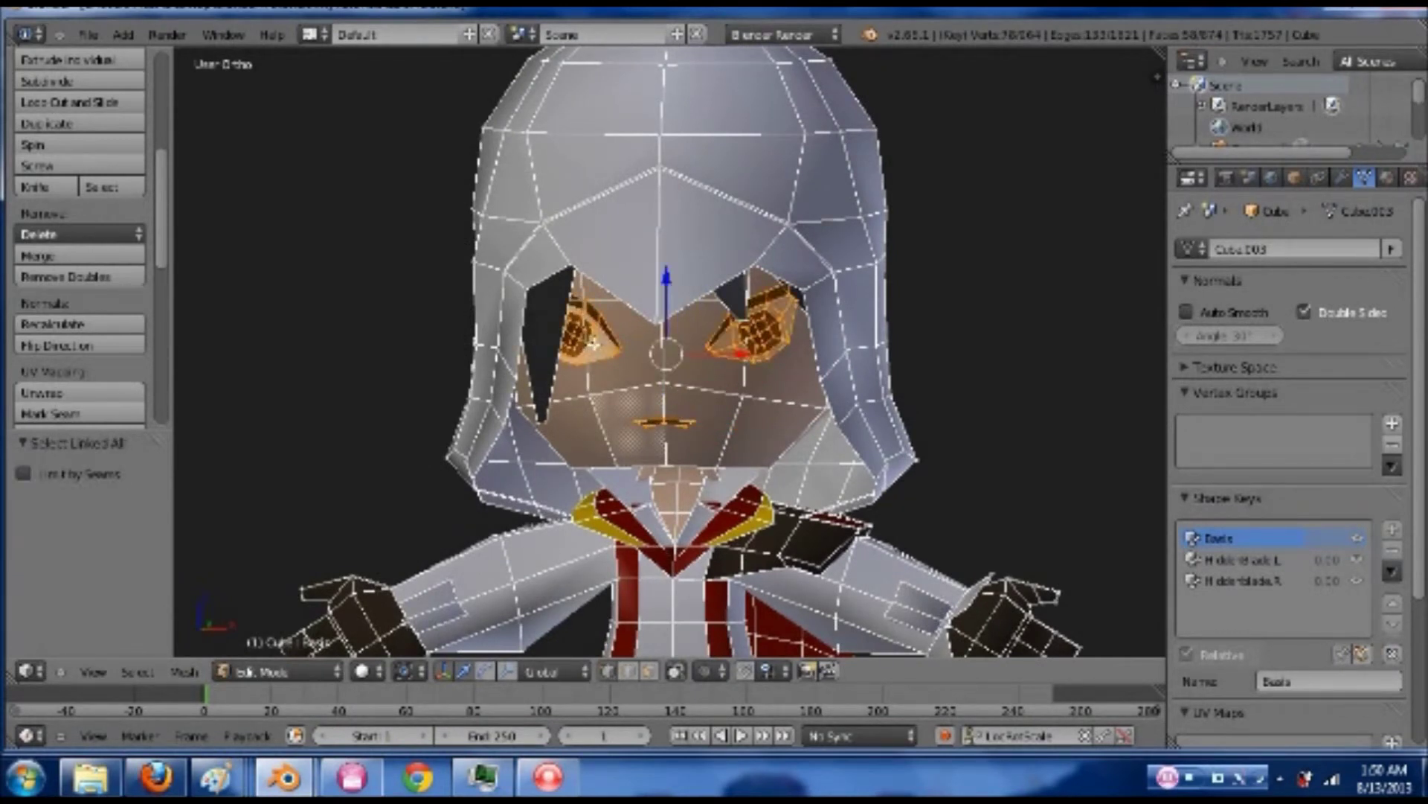
key(w)
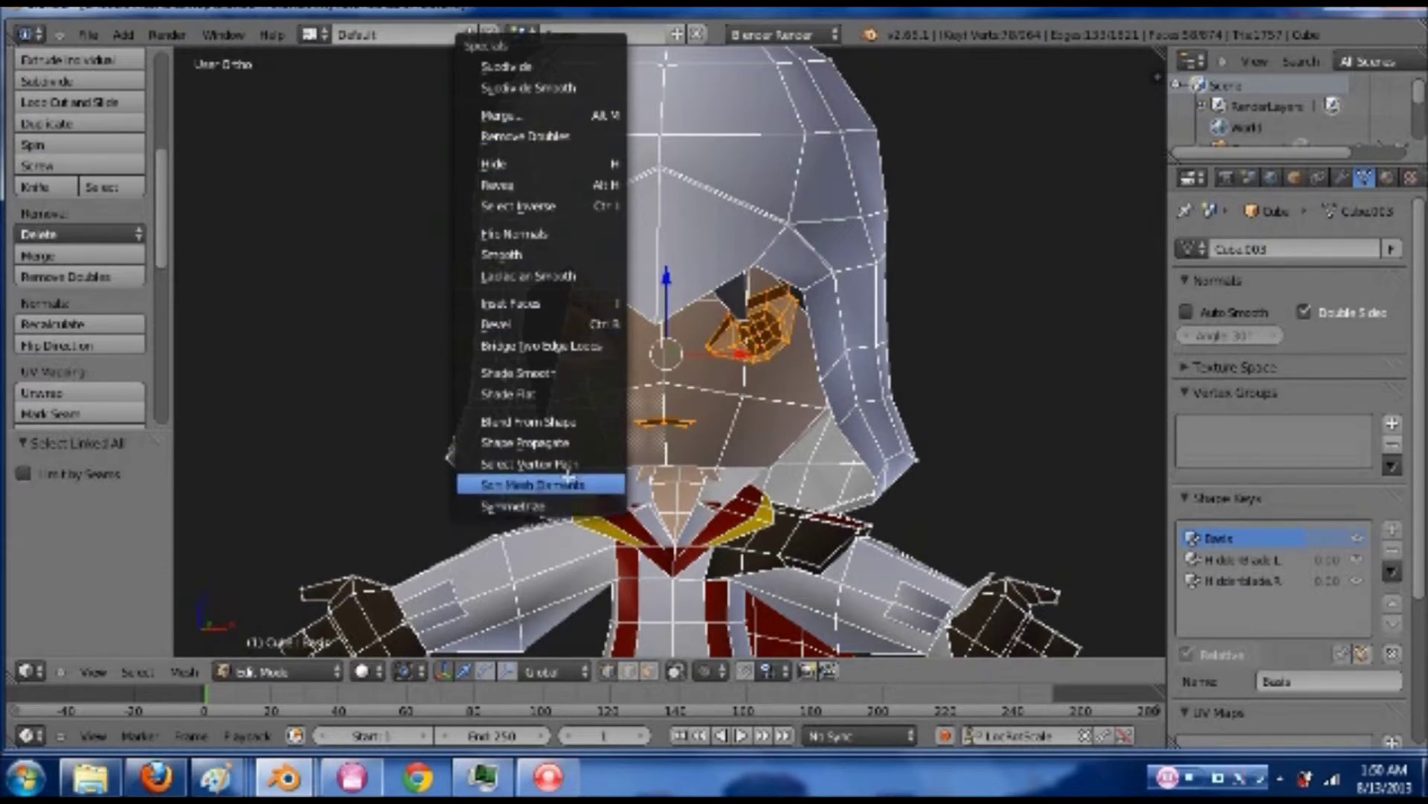
click(569, 442)
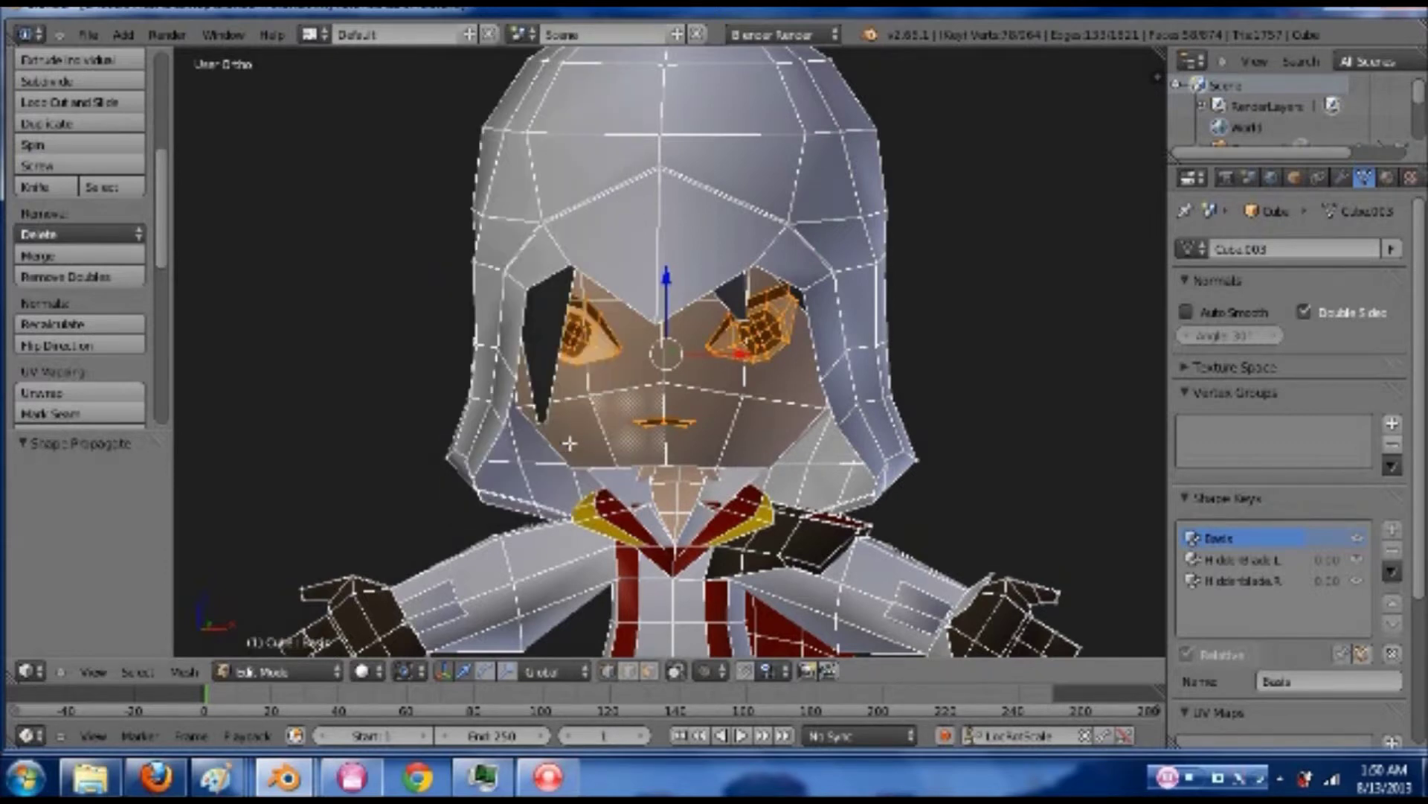
- Inspect the mesh under the HiddenBlade.L shape key and return to the Basis key
click(1258, 558)
scroll(916, 456, down, 4)
scroll(854, 424, up, 2)
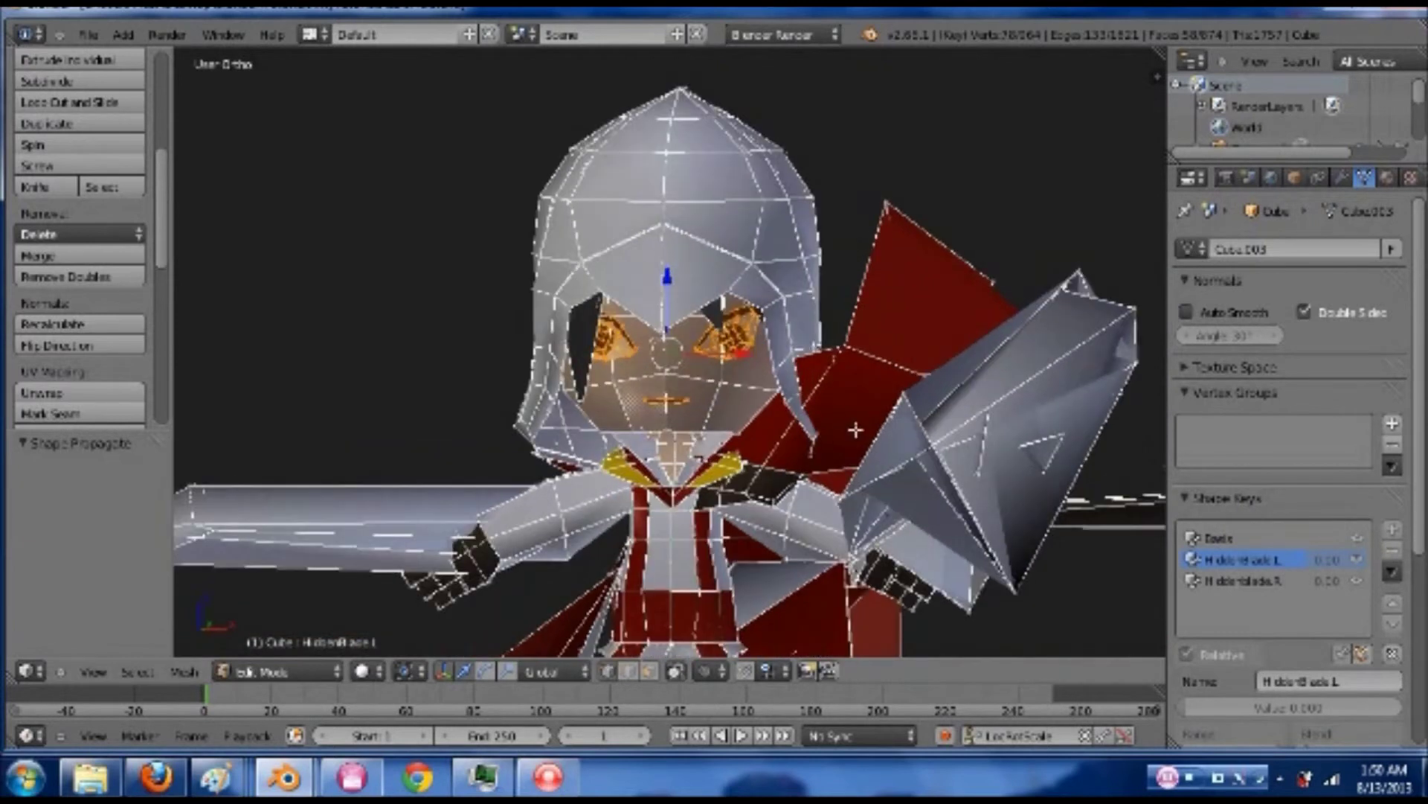
click(1218, 538)
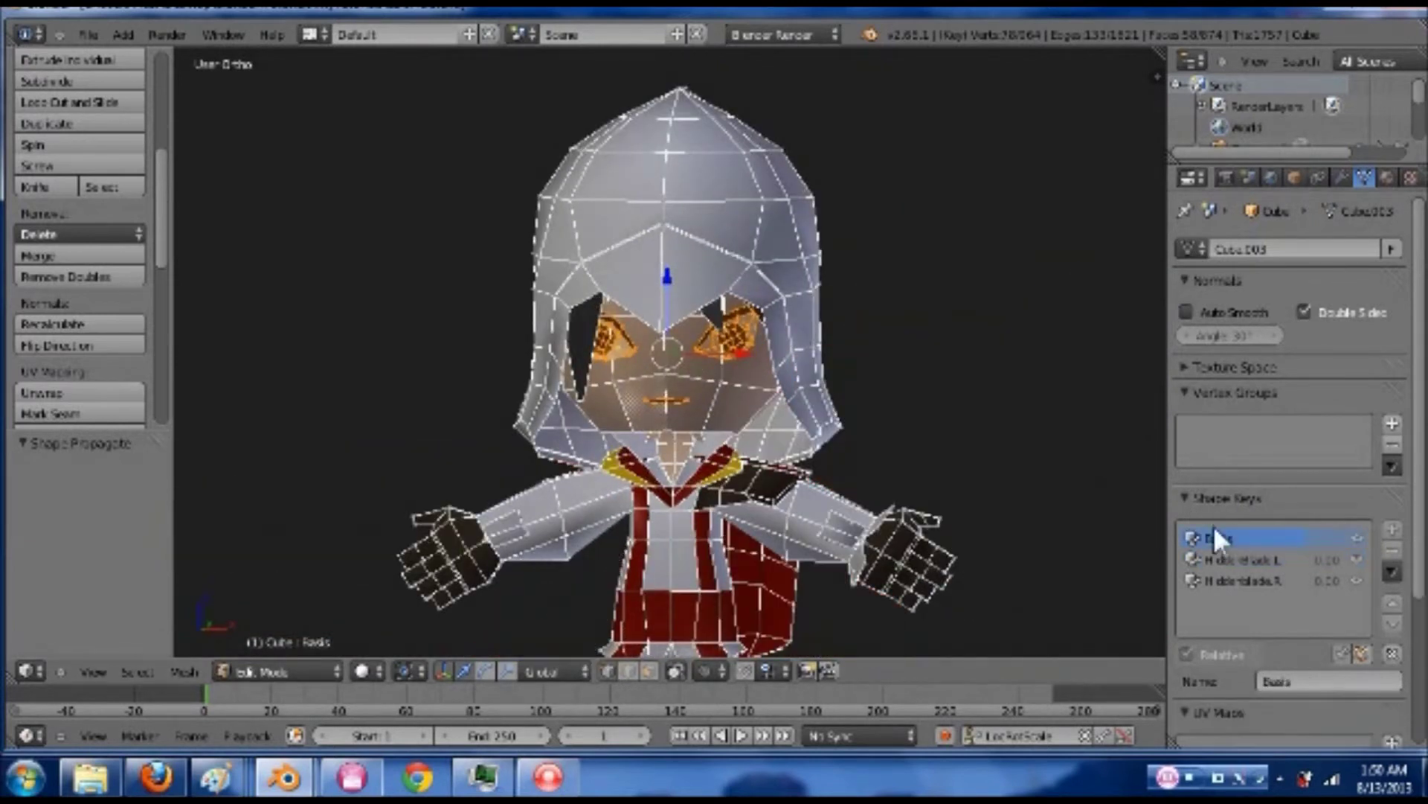
- Separate the selected eyes and mouth from the character mesh and return to Object Mode
key(p)
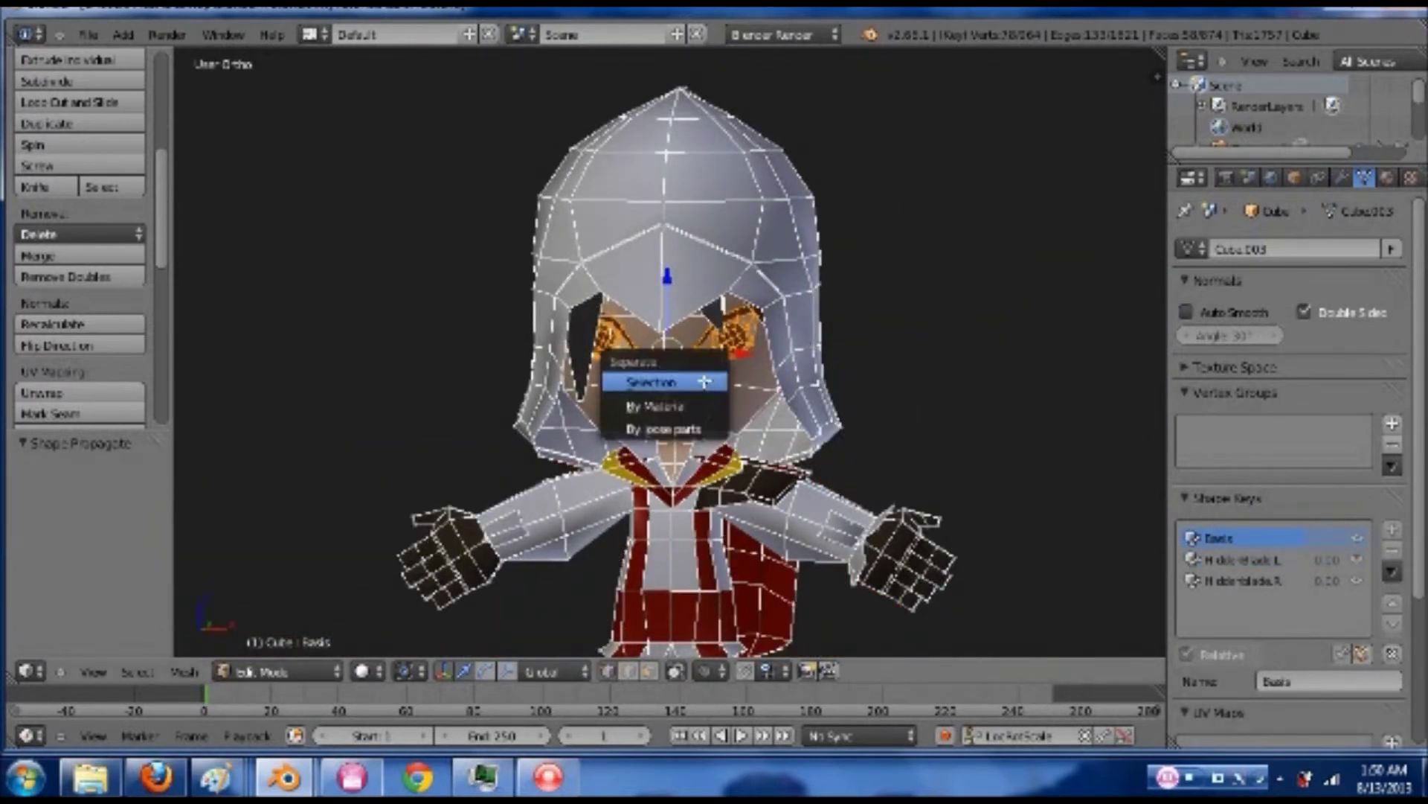
click(703, 379)
key(Tab)
- Preview HiddenBlade.L by varying its value, and remove both hidden-blade shape keys from the active mesh
click(1233, 558)
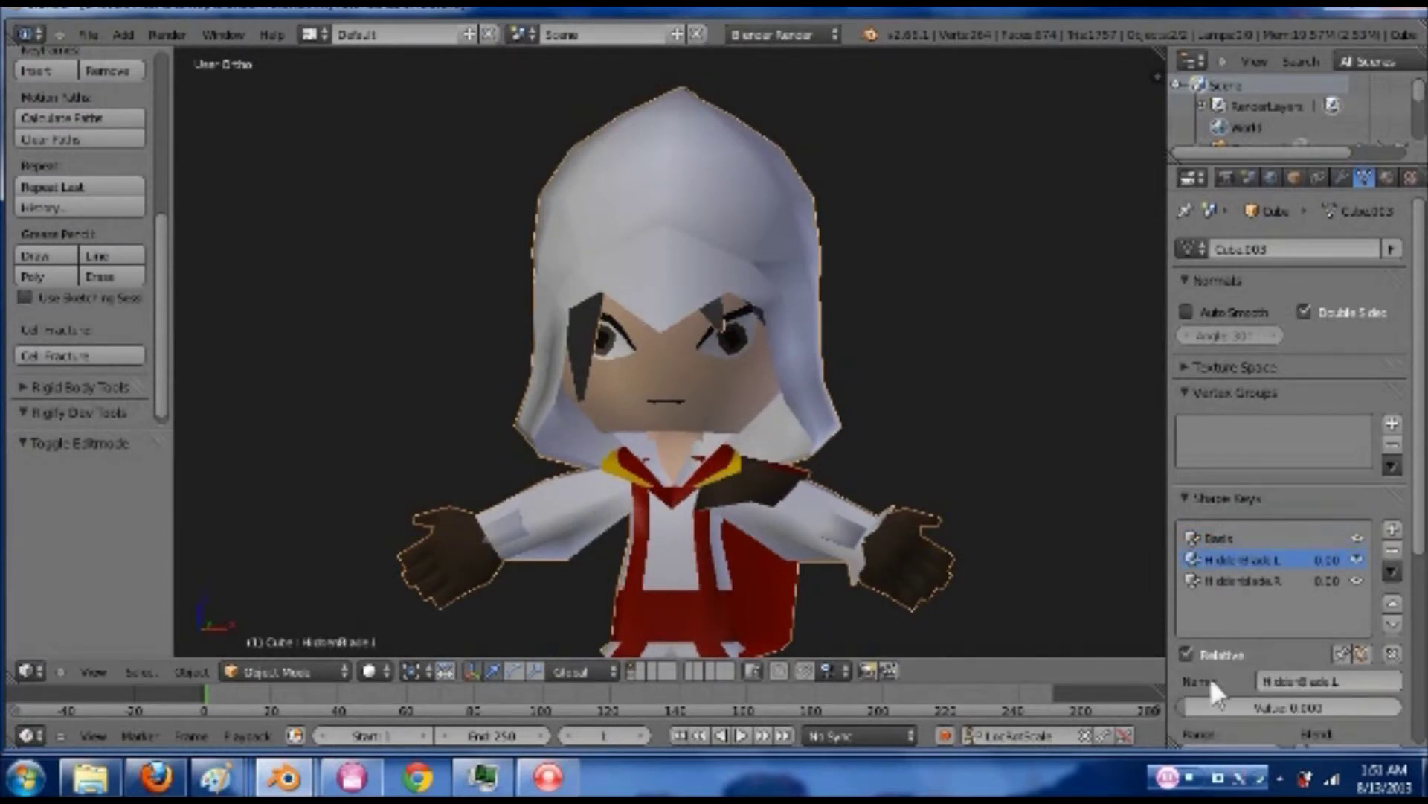
drag(1262, 707, 1027, 660)
scroll(922, 483, up, 3)
click(1393, 549)
click(1302, 559)
click(1392, 549)
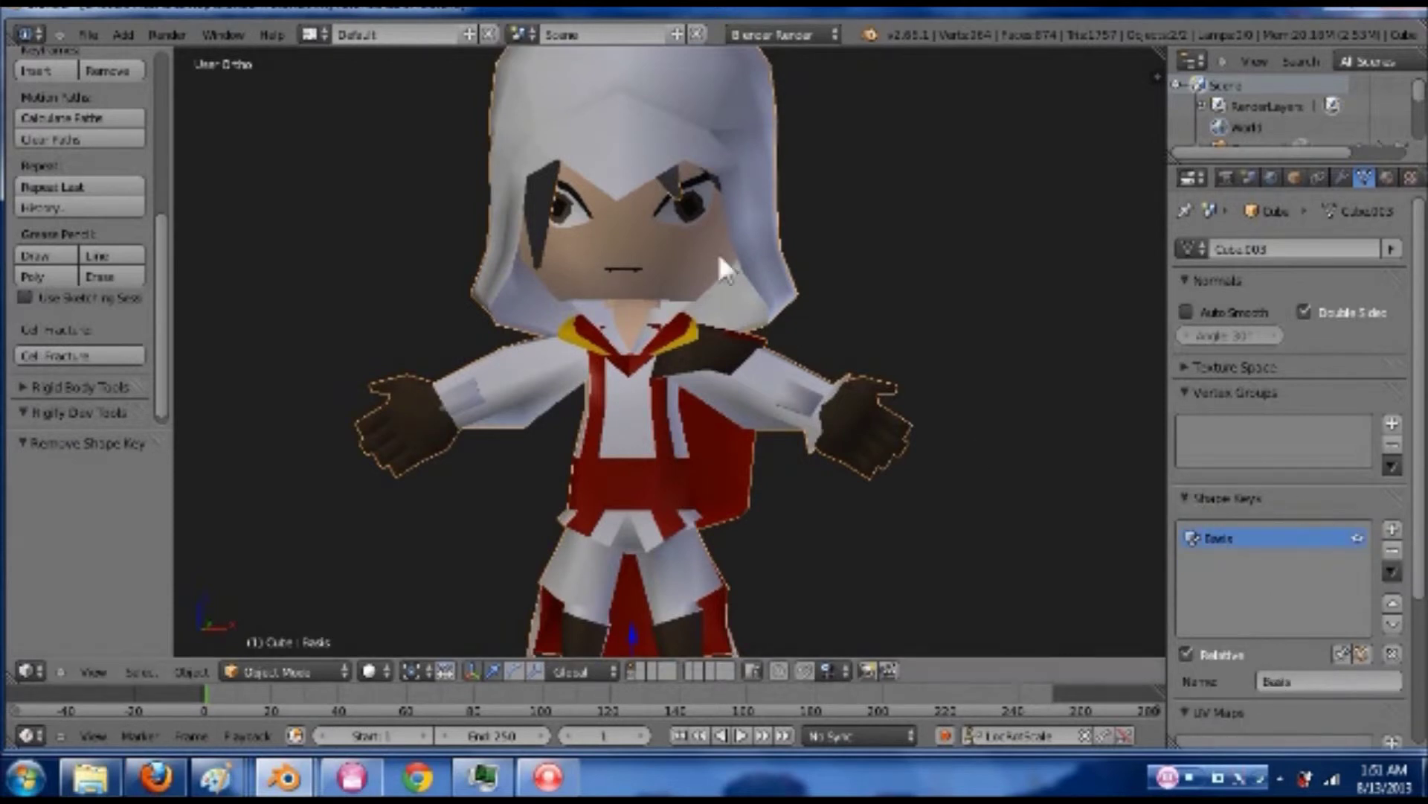
- Select the separated face parts together with the character's body and join them into one mesh
right_click(685, 210)
shift+right_click(636, 221)
key(ctrl+j)
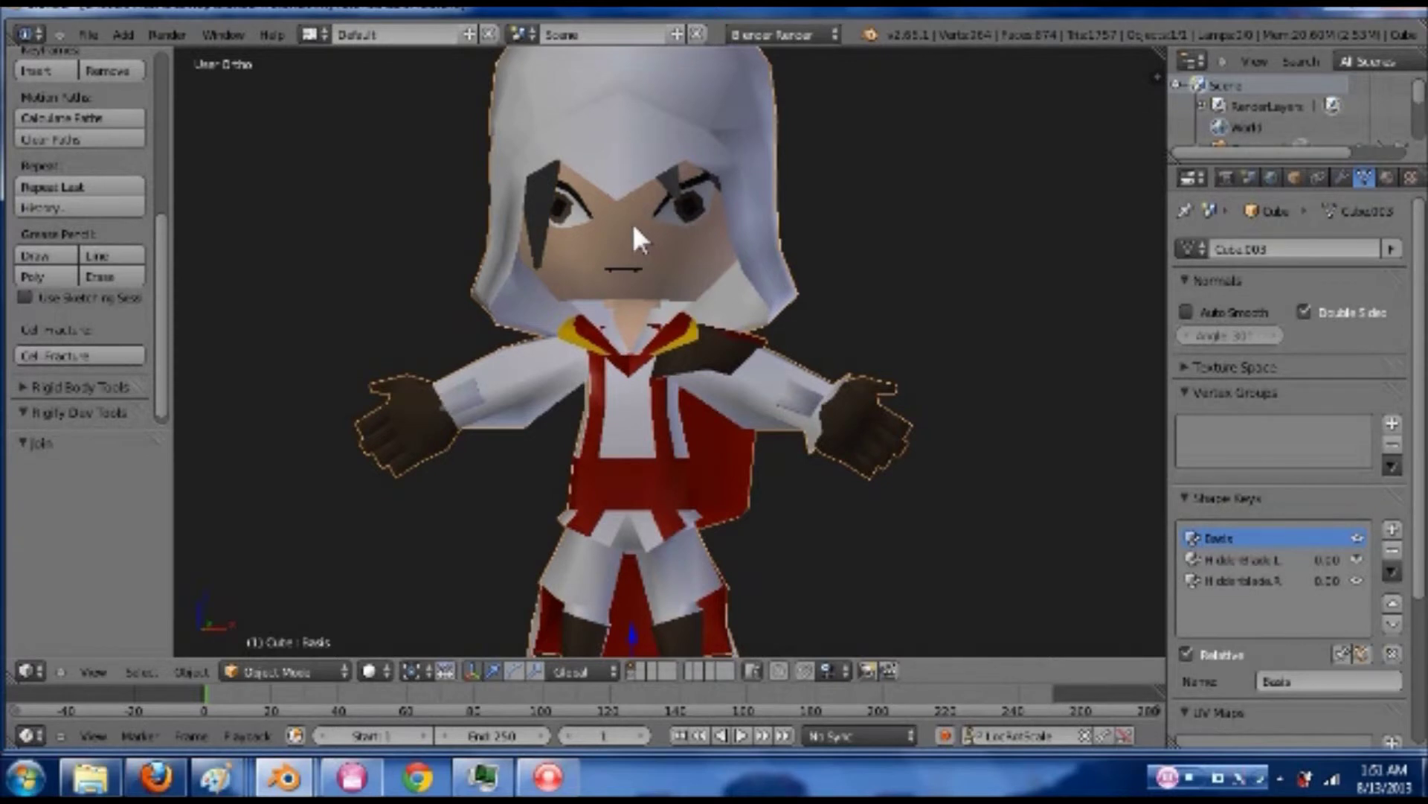
key(Tab)
key(Tab)
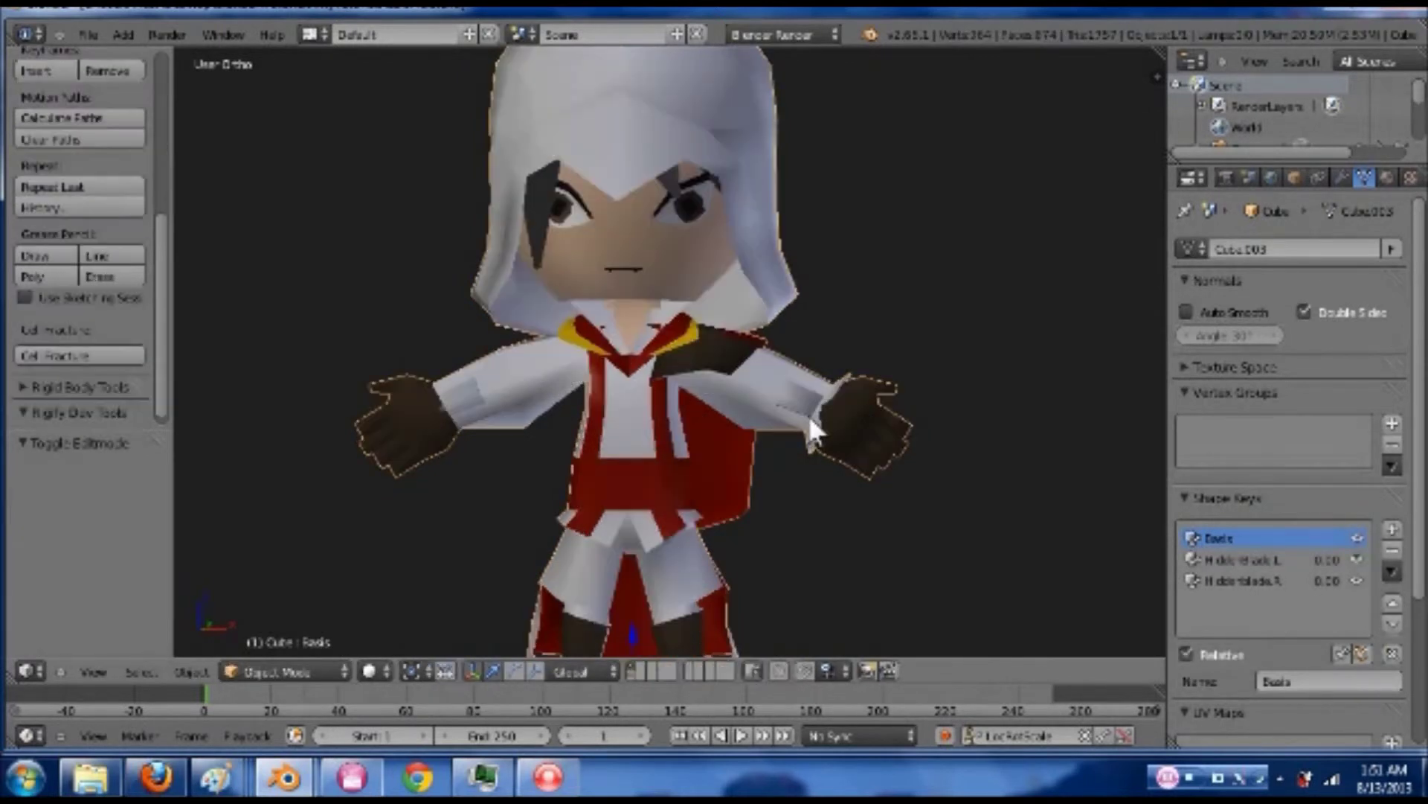
- Select the camera and, looking through it, move it about -1.35 in X, -1.49 in Y and 0.83 in Z
scroll(807, 413, down, 6)
middle_drag(830, 409, 714, 458)
scroll(861, 446, up, 3)
scroll(715, 458, down, 3)
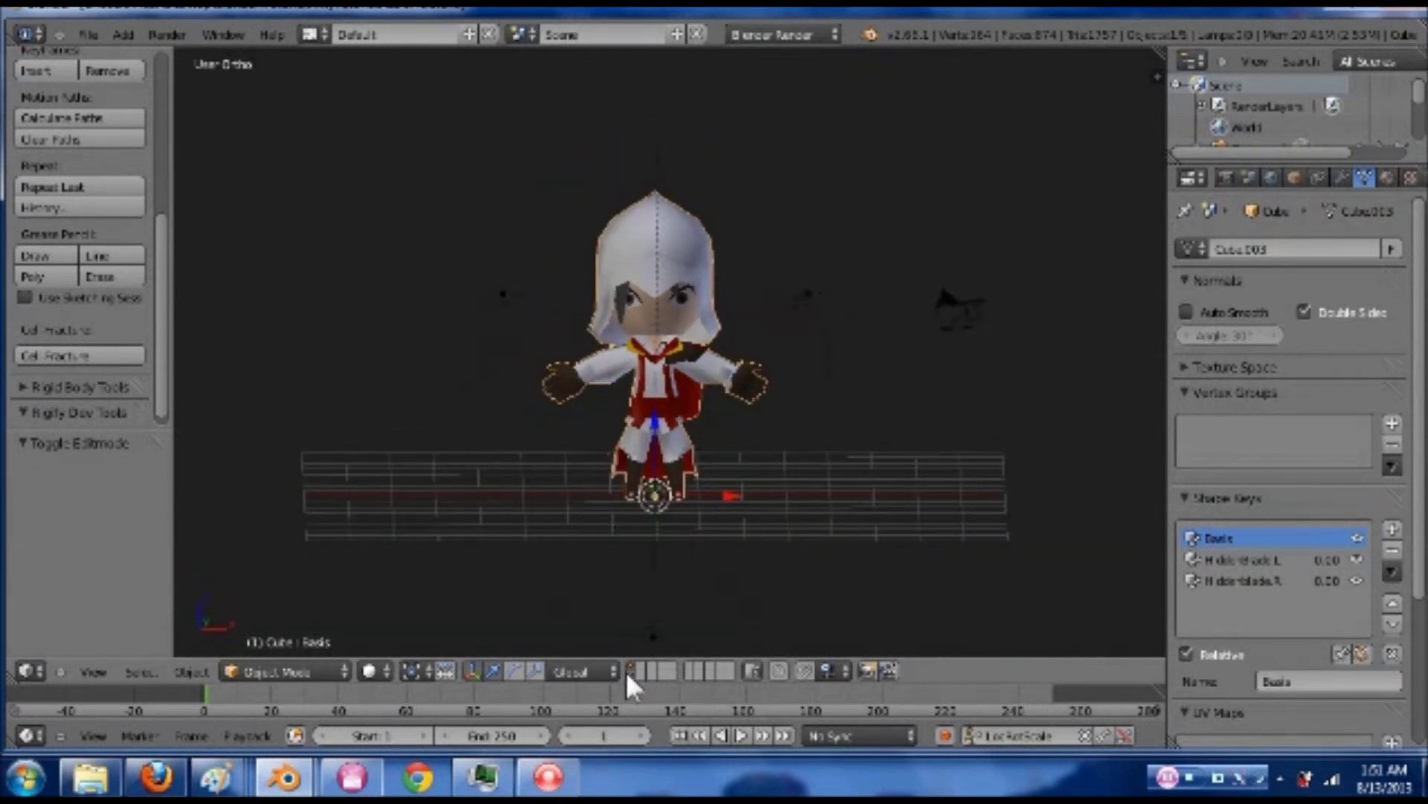
middle_drag(823, 478, 756, 488)
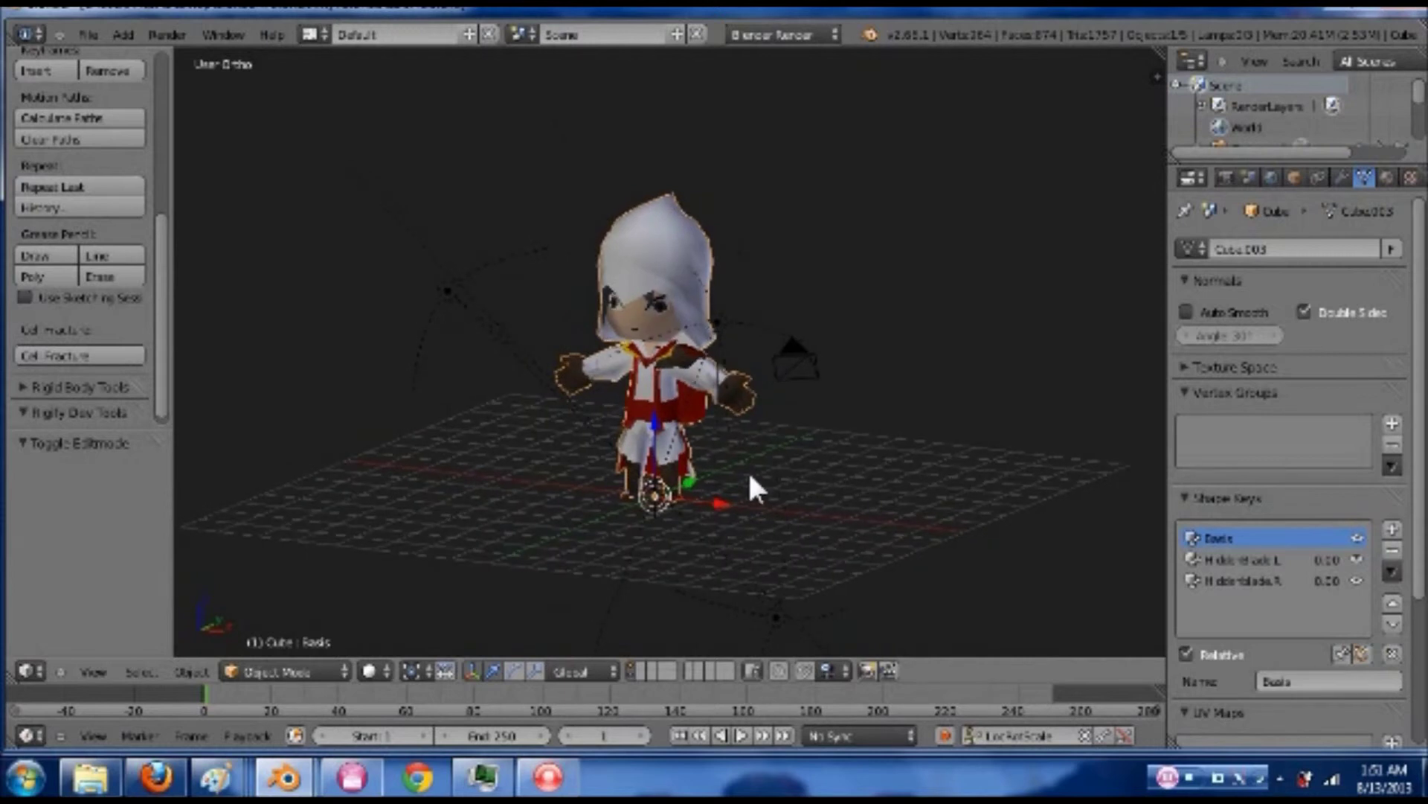
right_click(805, 350)
key(KP_0)
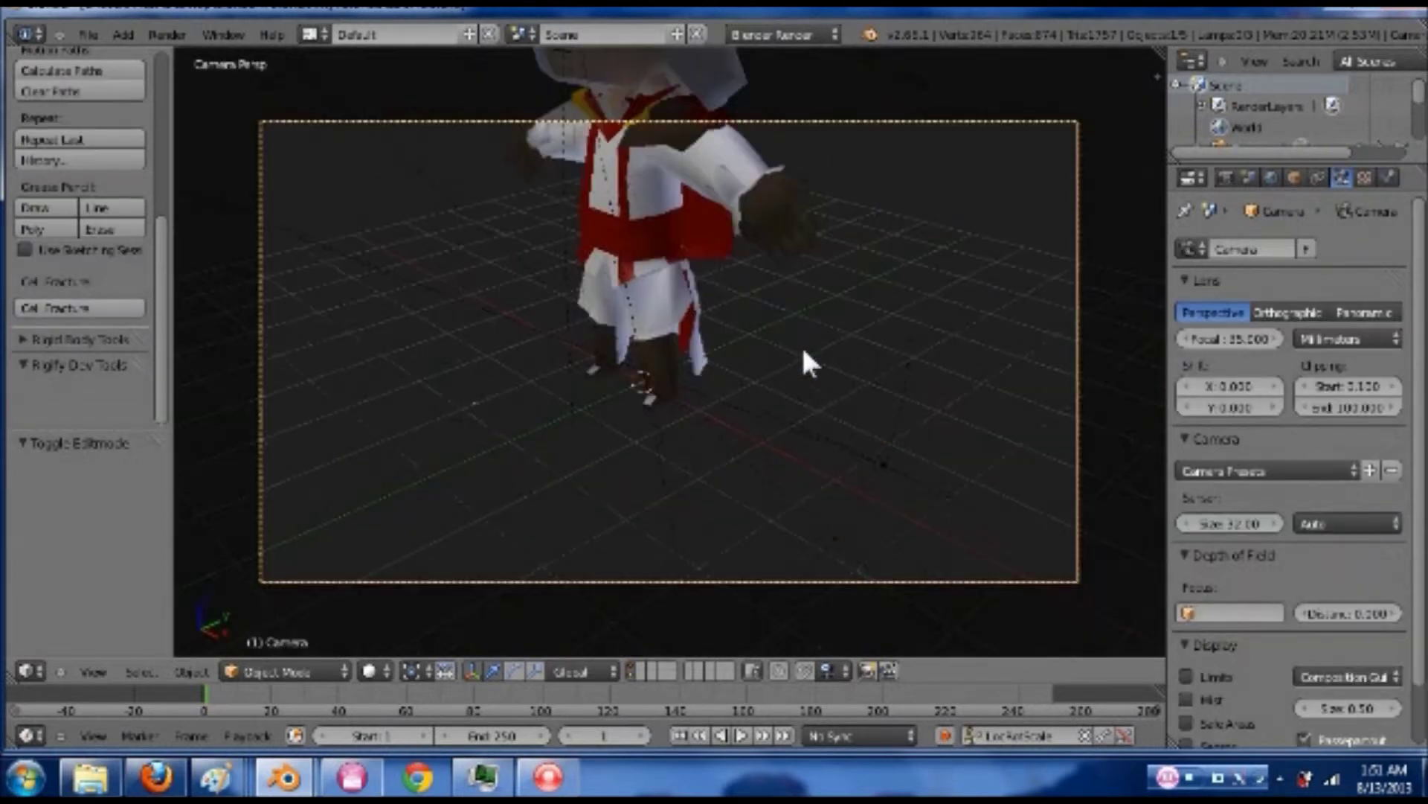
key(g)
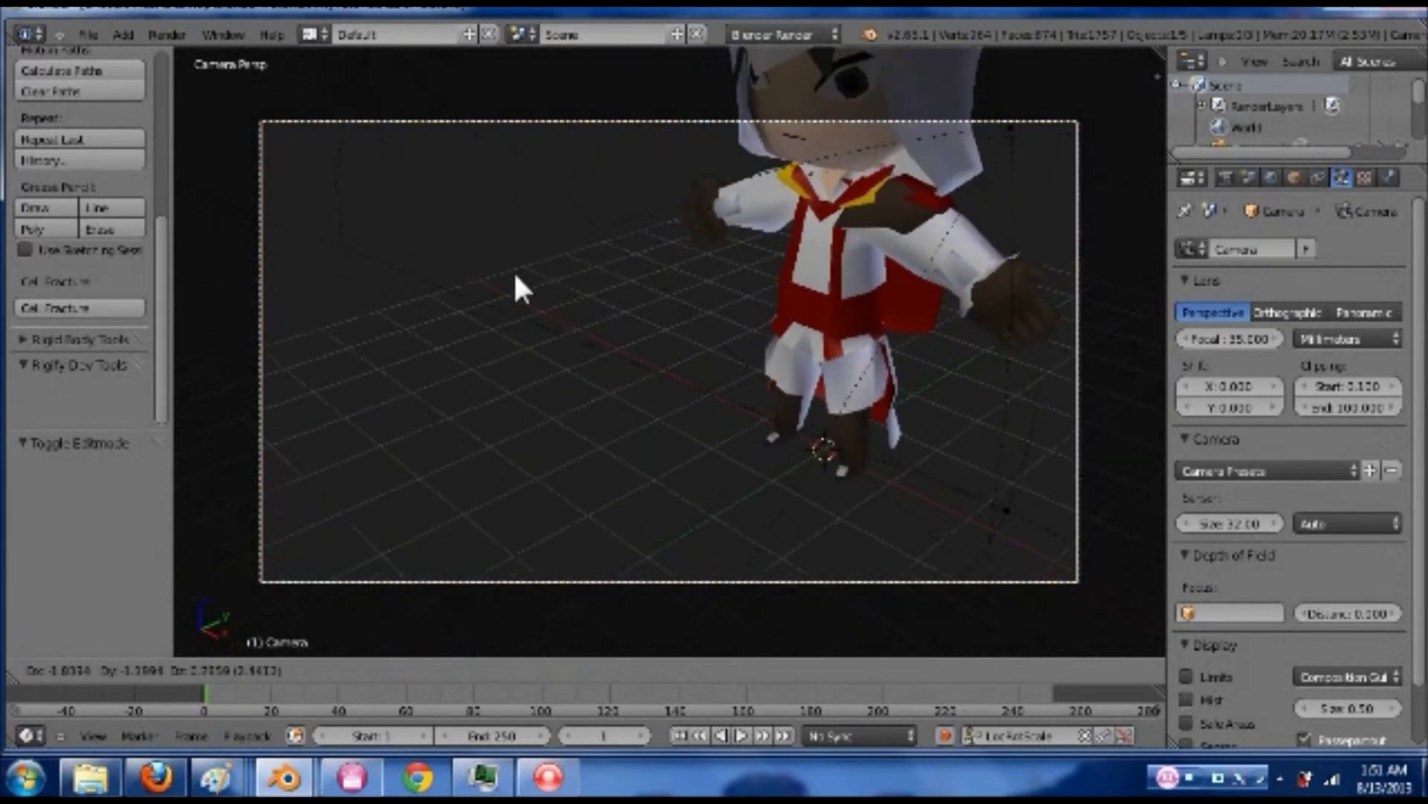
click(496, 269)
key(KP_0)
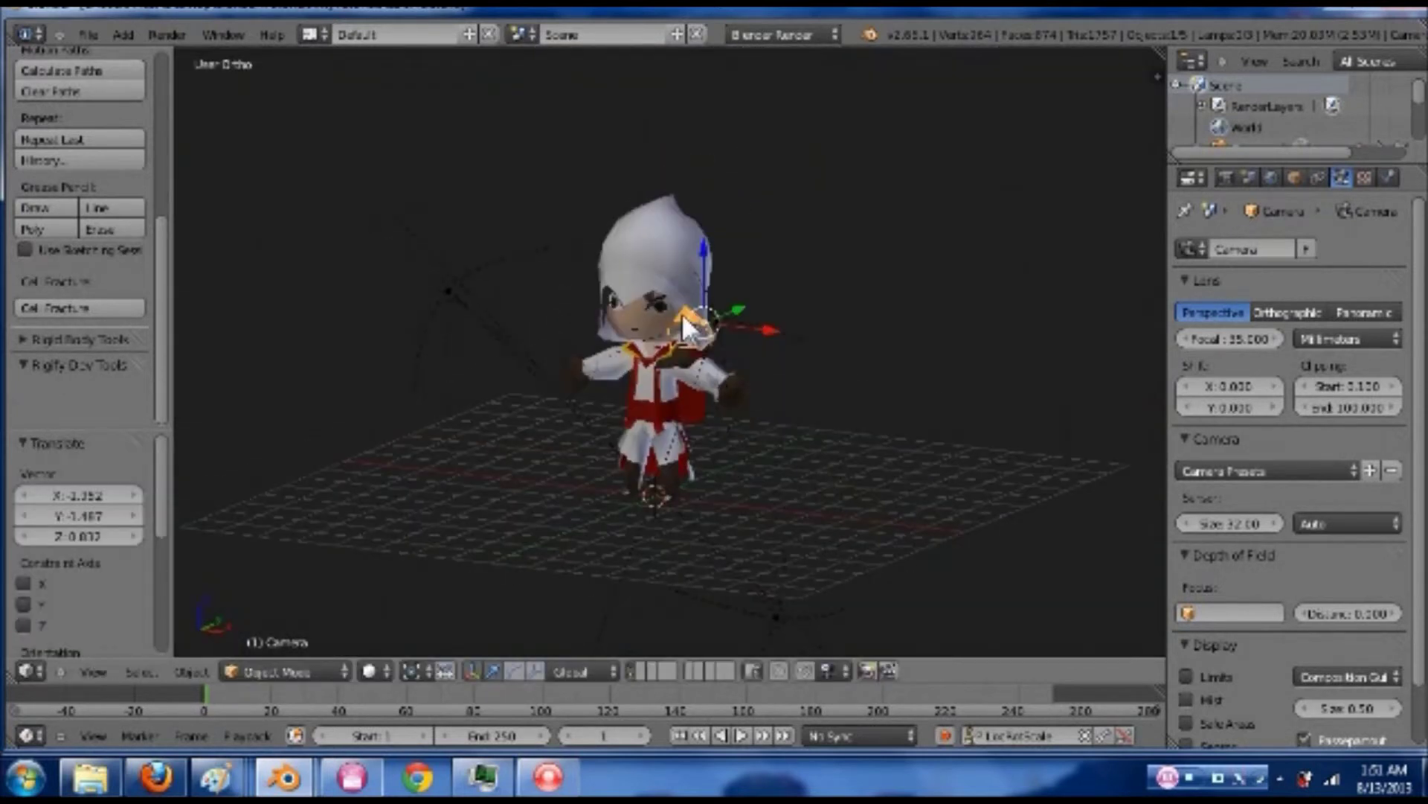
- Start the Screencast Keys display in the 3D view
key(n)
scroll(1045, 494, down, 15)
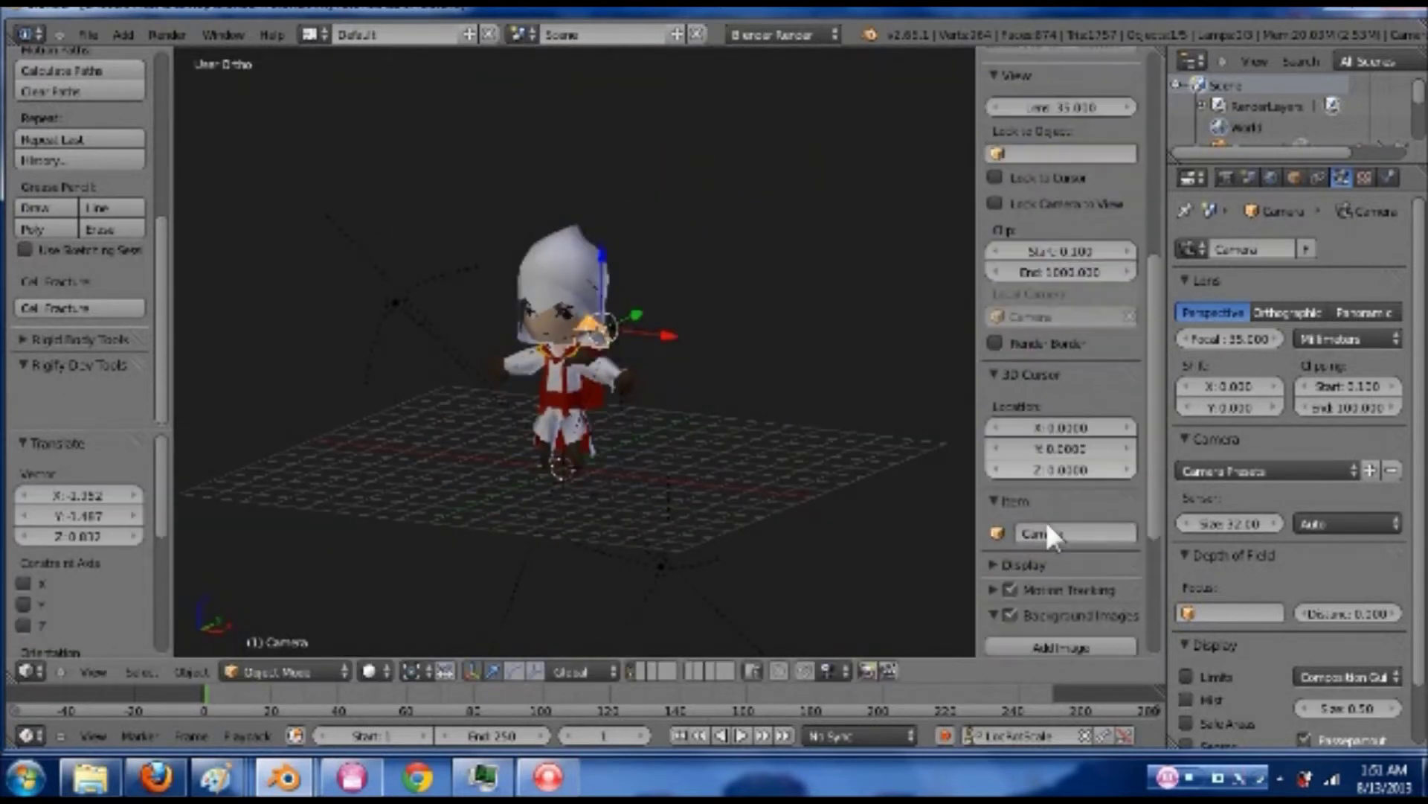
click(1049, 639)
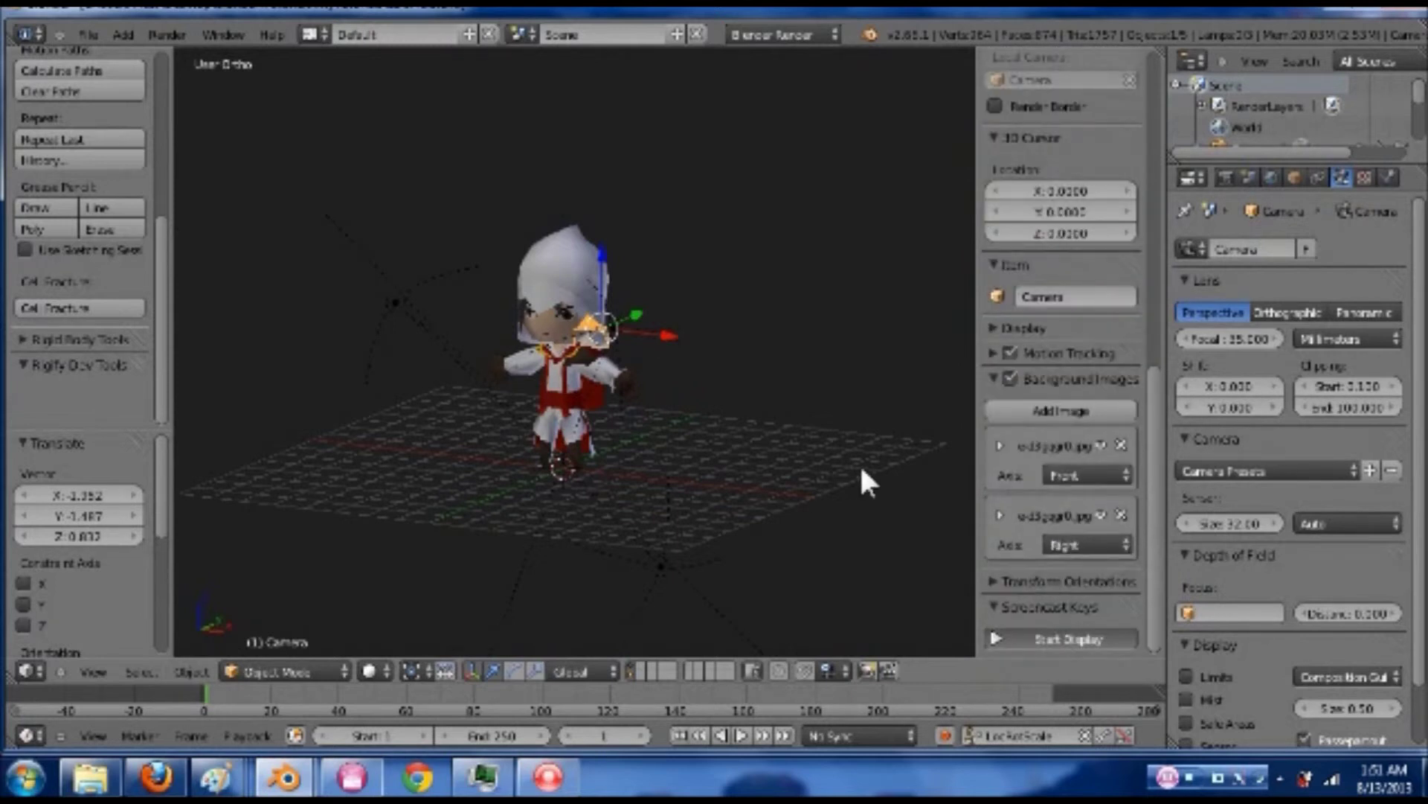
key(n)
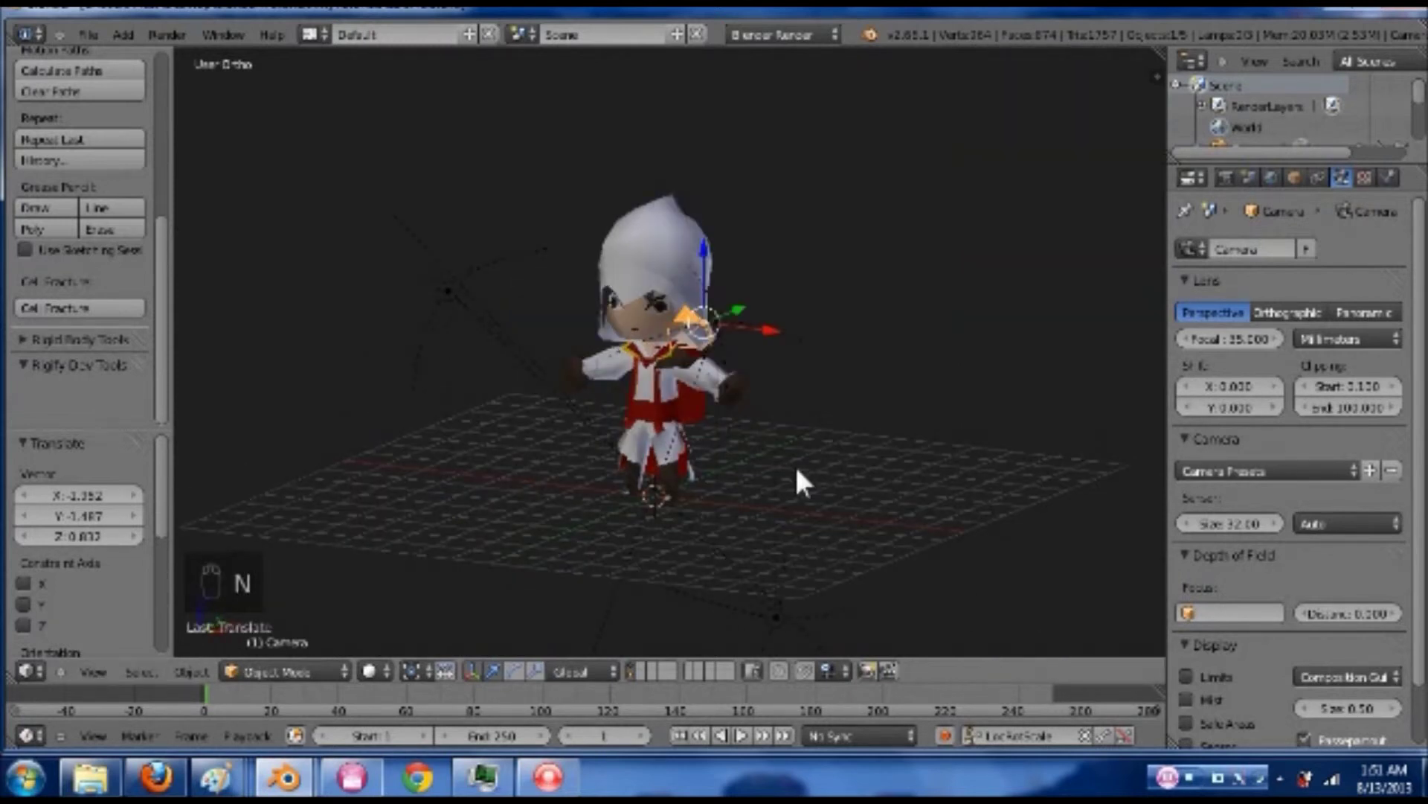
- Return to the camera view and save the file over the existing one
key(KP_0)
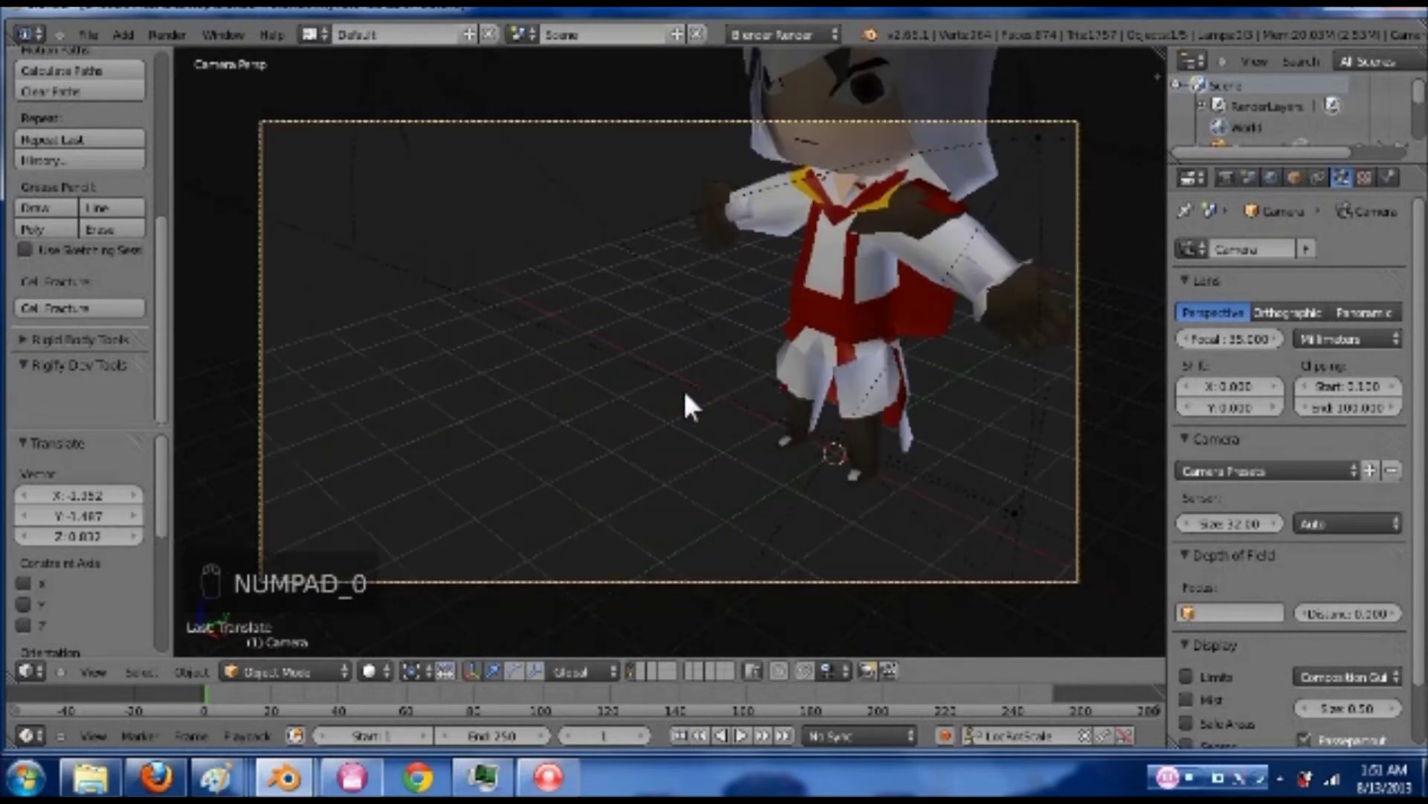
key(ctrl+s)
click(826, 404)
- Rotate the camera about 13° around its local X axis and turn it around global Z to face the character
key(r)
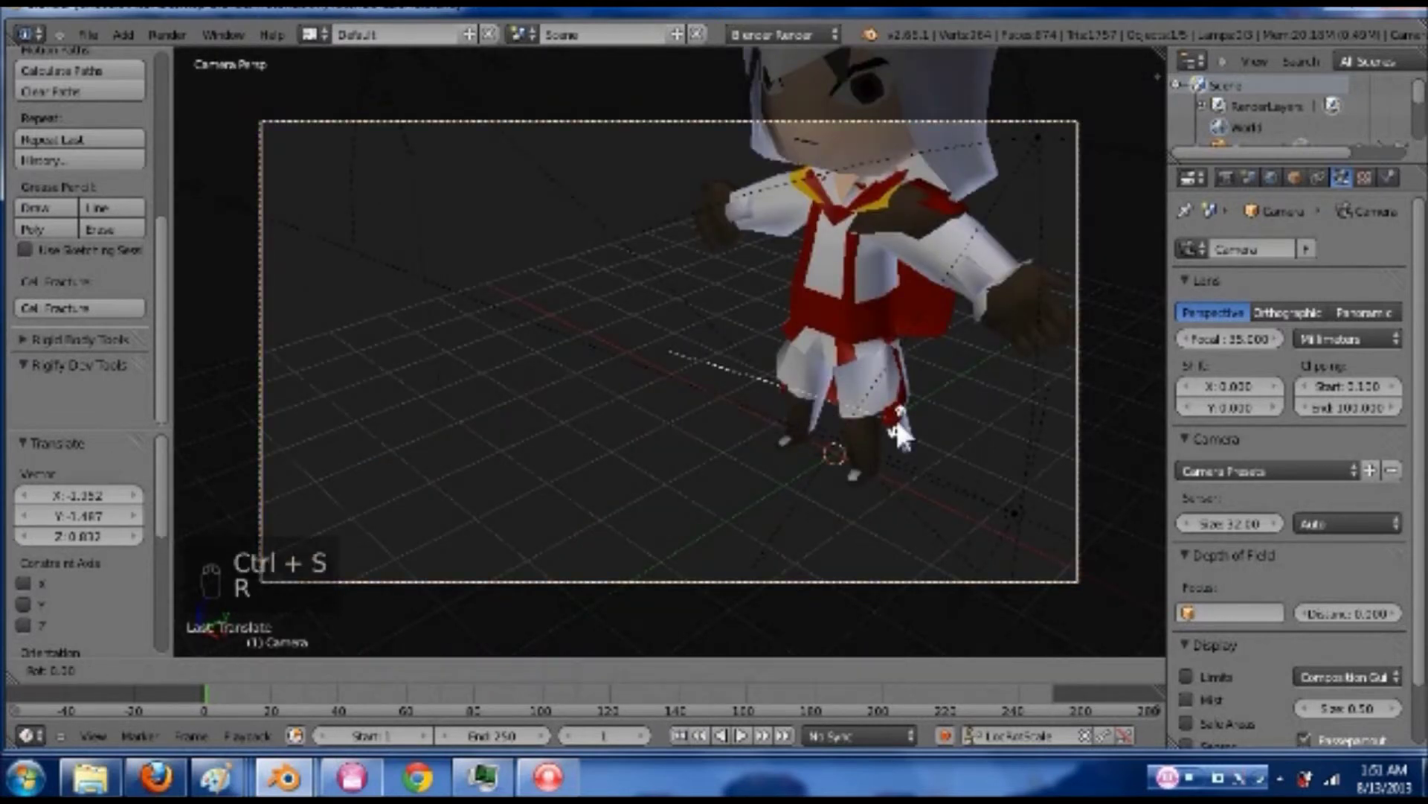
click(836, 471)
key(g)
key(z)
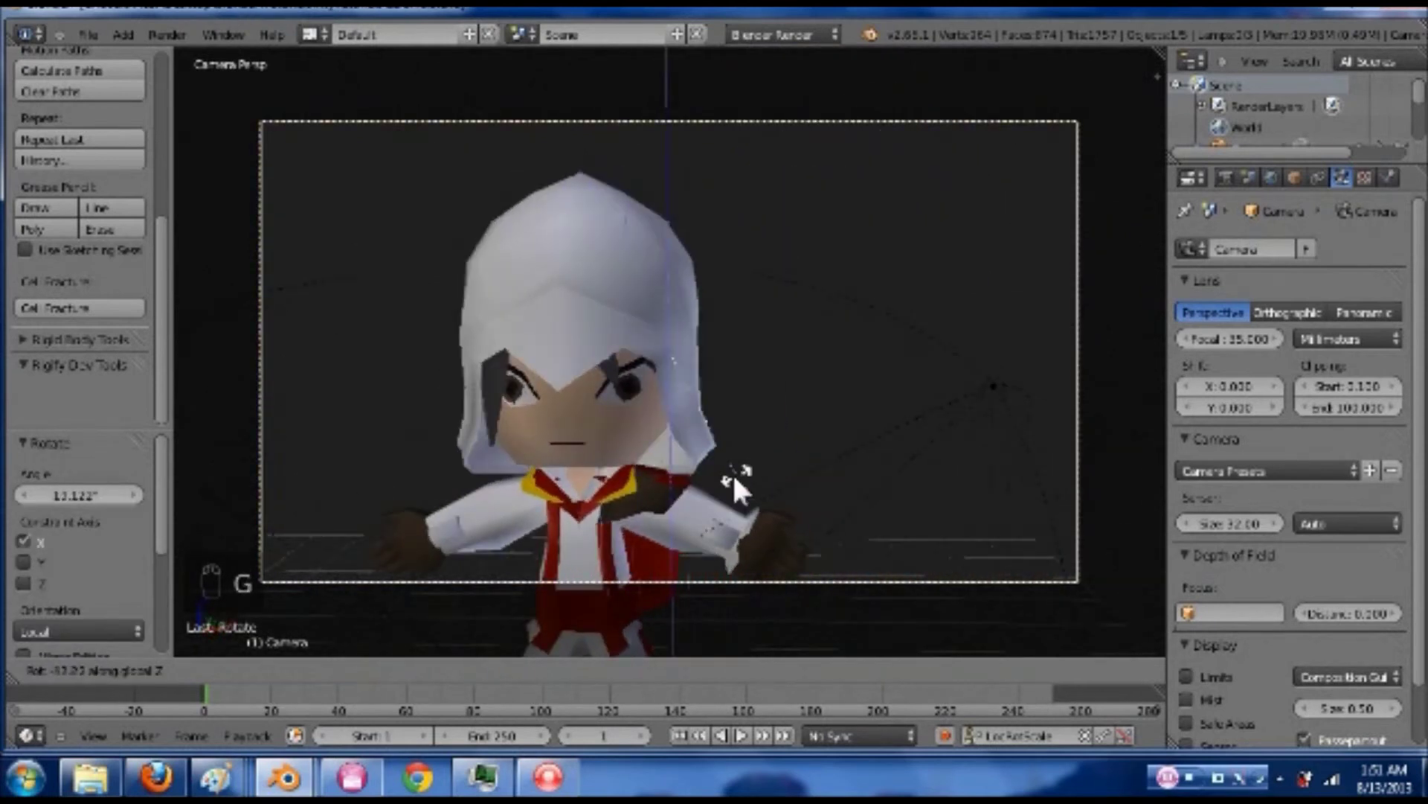
click(758, 471)
- Centre the character in the camera frame and move the camera back along its local Z axis
key(g)
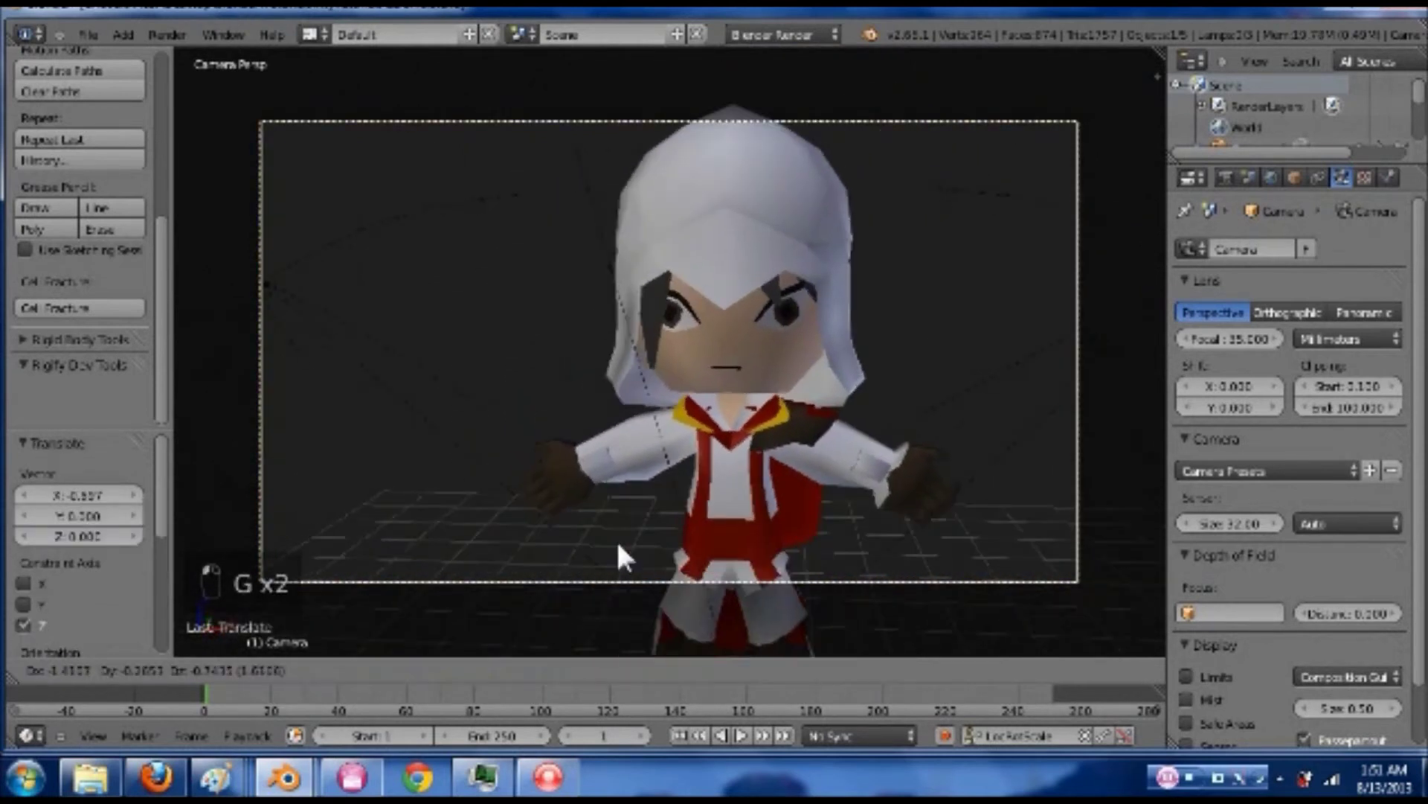
click(733, 453)
key(g)
click(812, 476)
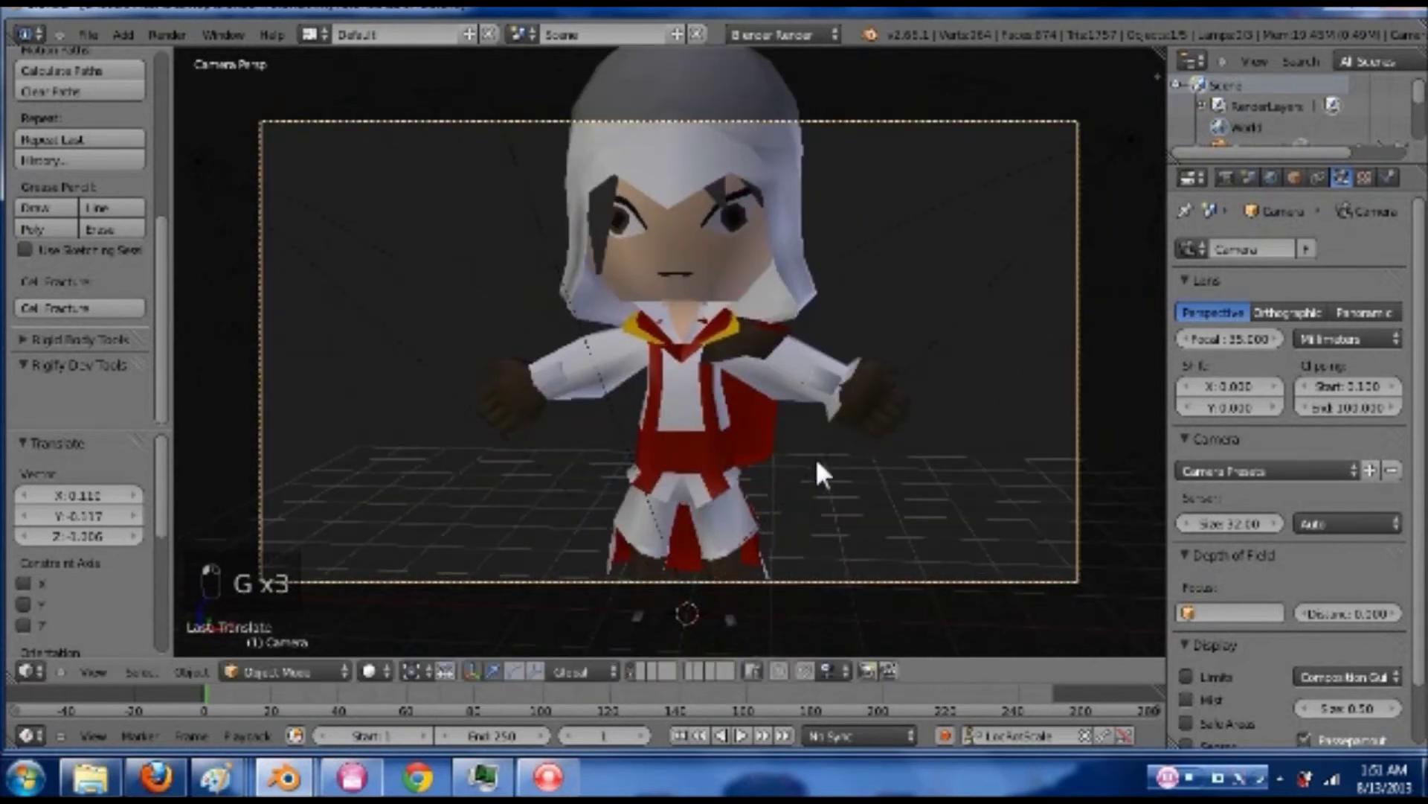
key(g)
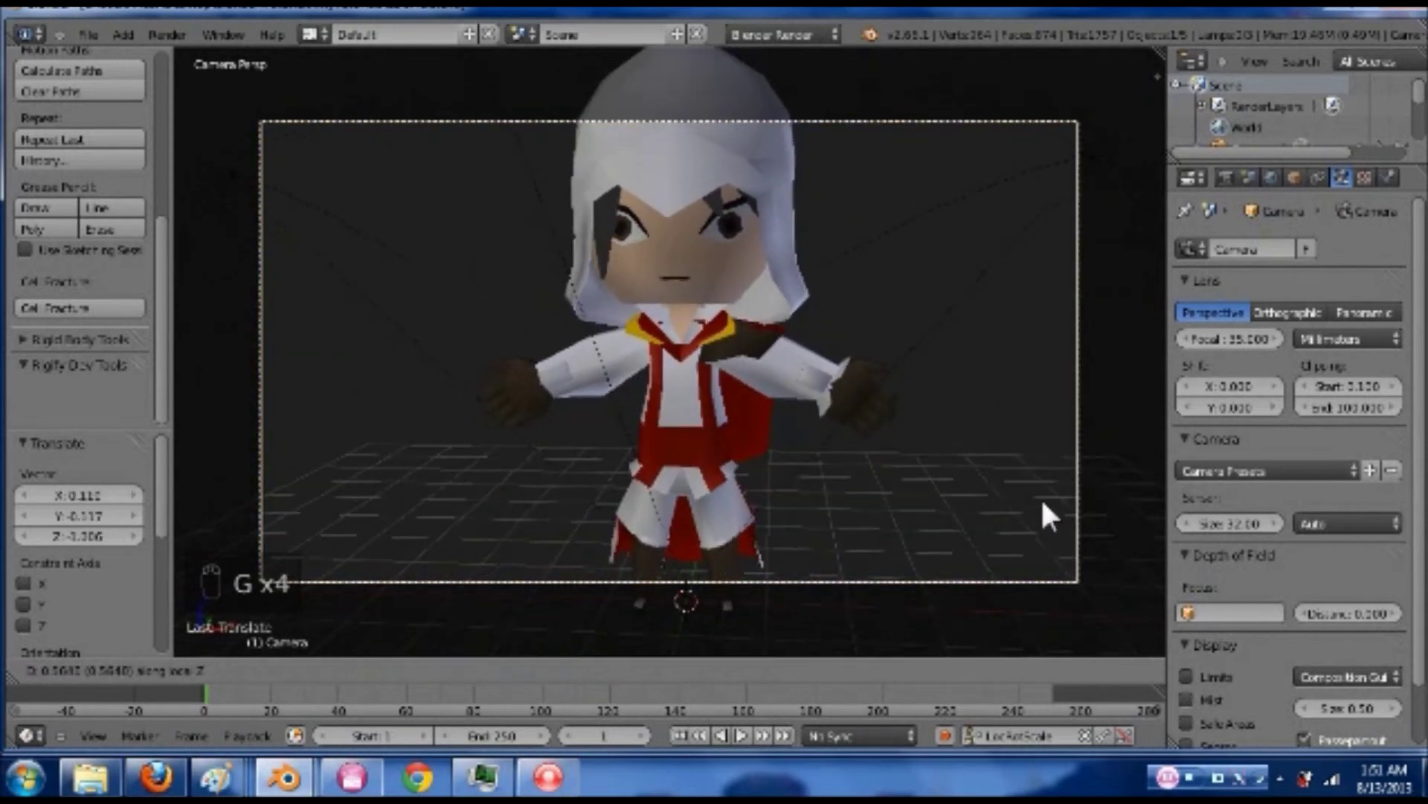
click(1096, 550)
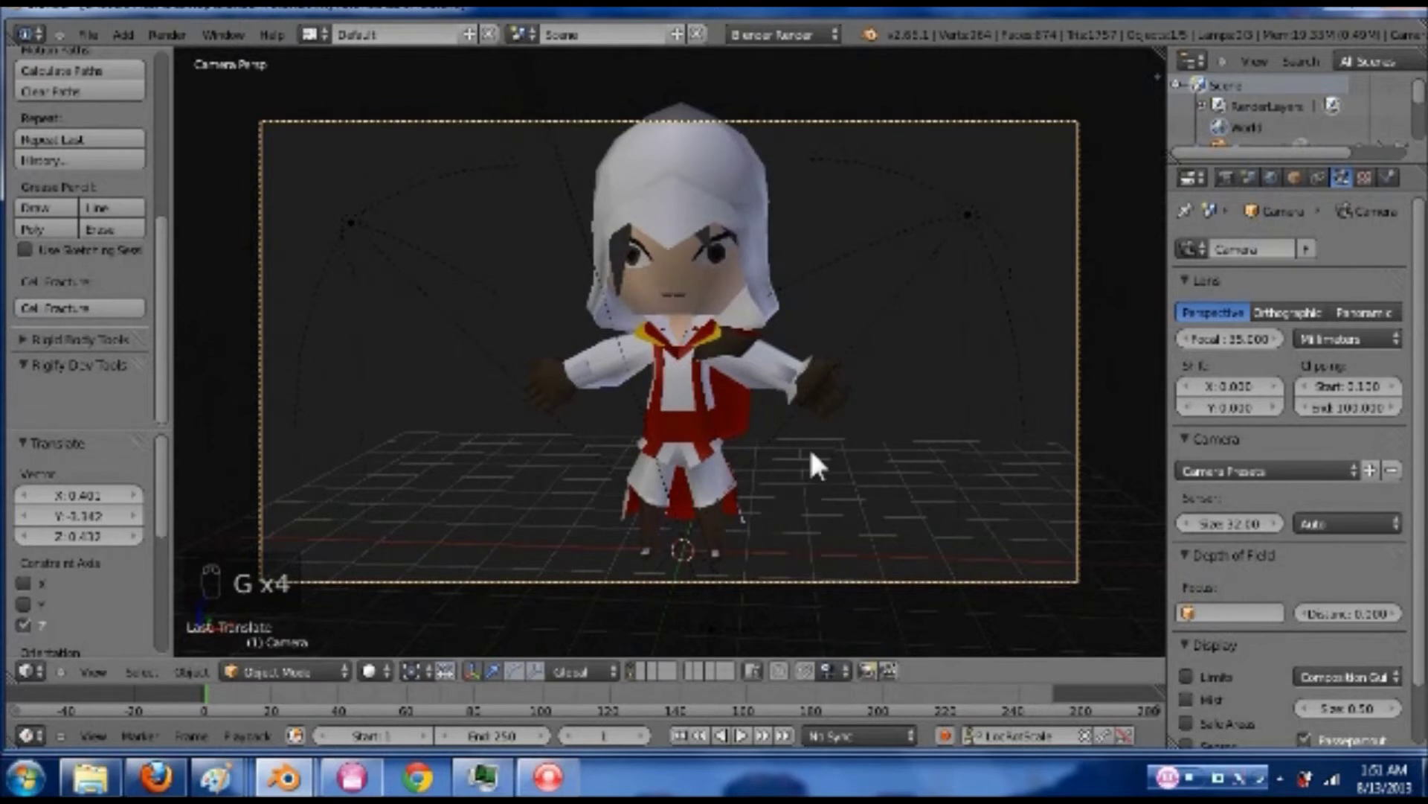
- Shift the camera and move it back along its local Z axis so the whole character fits inside the frame
key(g)
click(838, 452)
key(g)
key(z)
key(z)
click(904, 500)
- Nudge the camera to fine-tune the character's framing and render the still image
key(g)
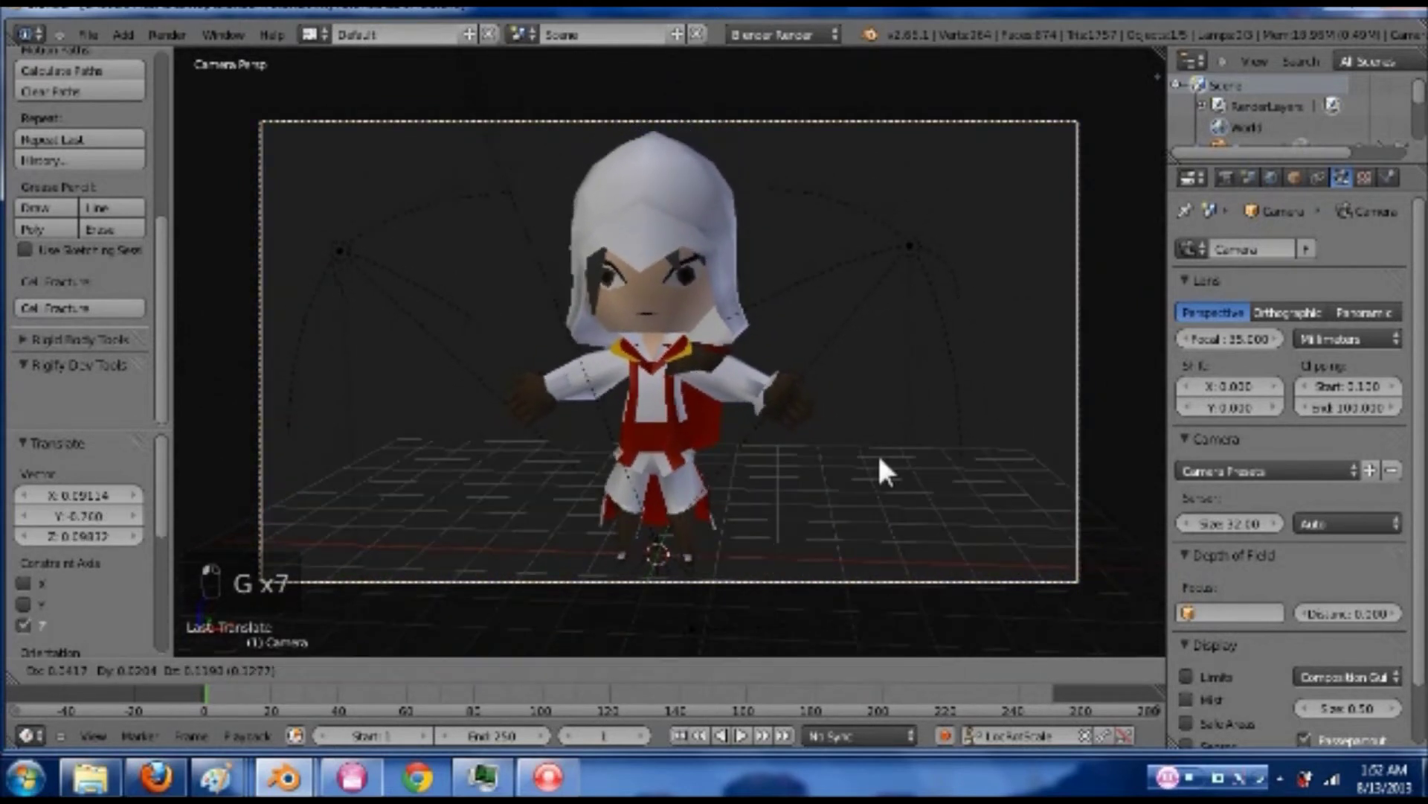
click(883, 450)
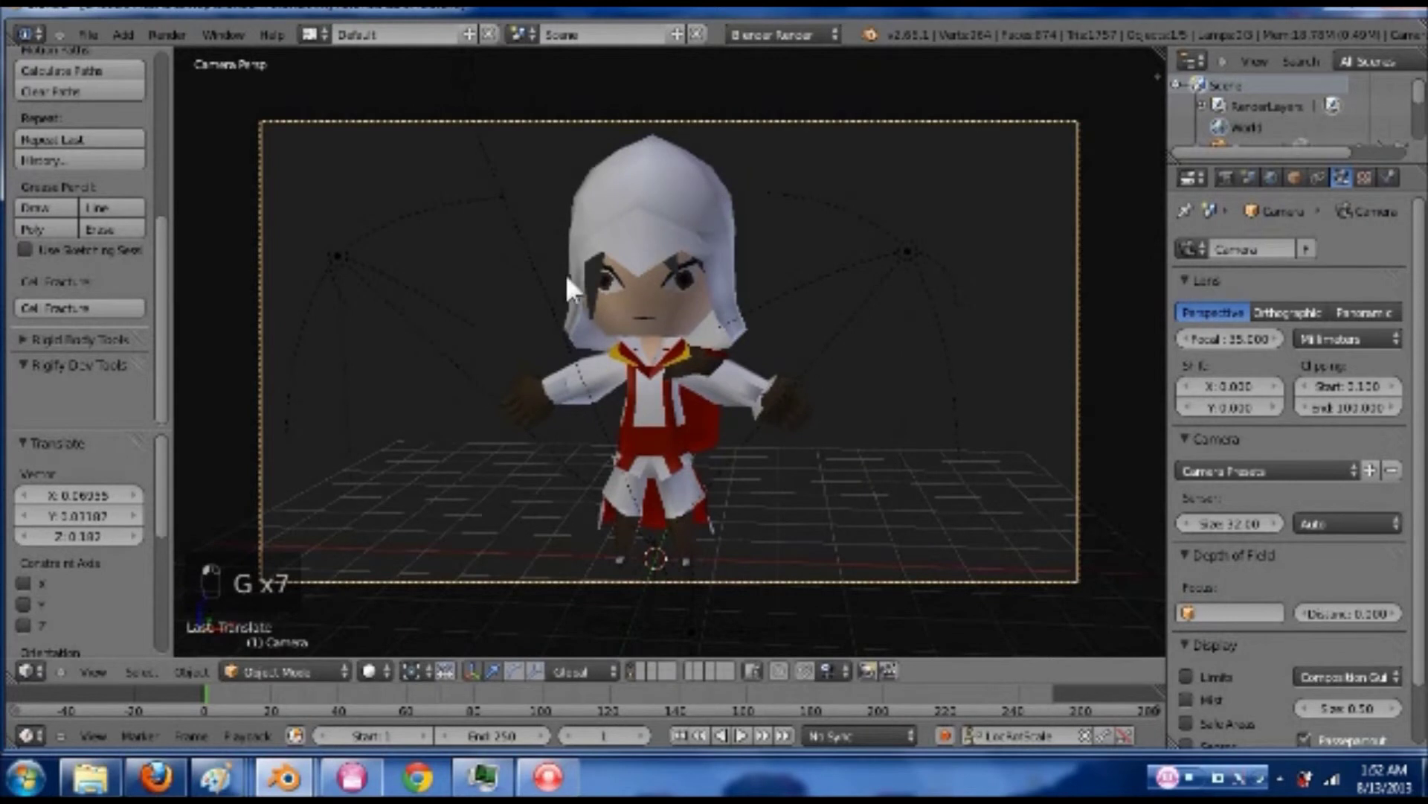
click(180, 32)
click(183, 46)
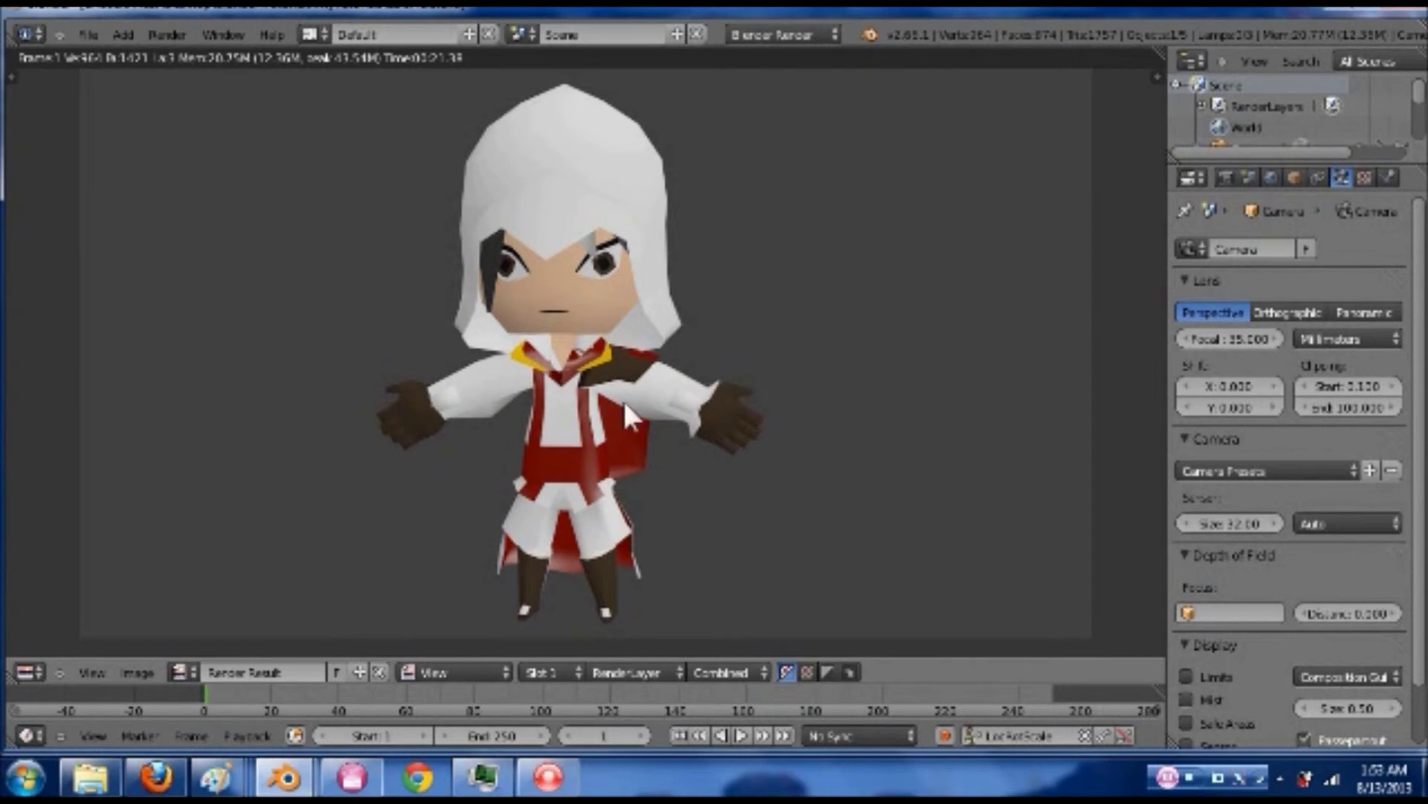
- Sketch grease pencil strokes over the rendered character's eye and mouth to mark the facial expression areas
mouse_move(603, 227)
mouse_down()
mouse_move(569, 291)
mouse_move(645, 257)
mouse_move(622, 239)
mouse_up()
mouse_move(560, 303)
mouse_down()
mouse_move(539, 306)
mouse_move(573, 315)
mouse_up()
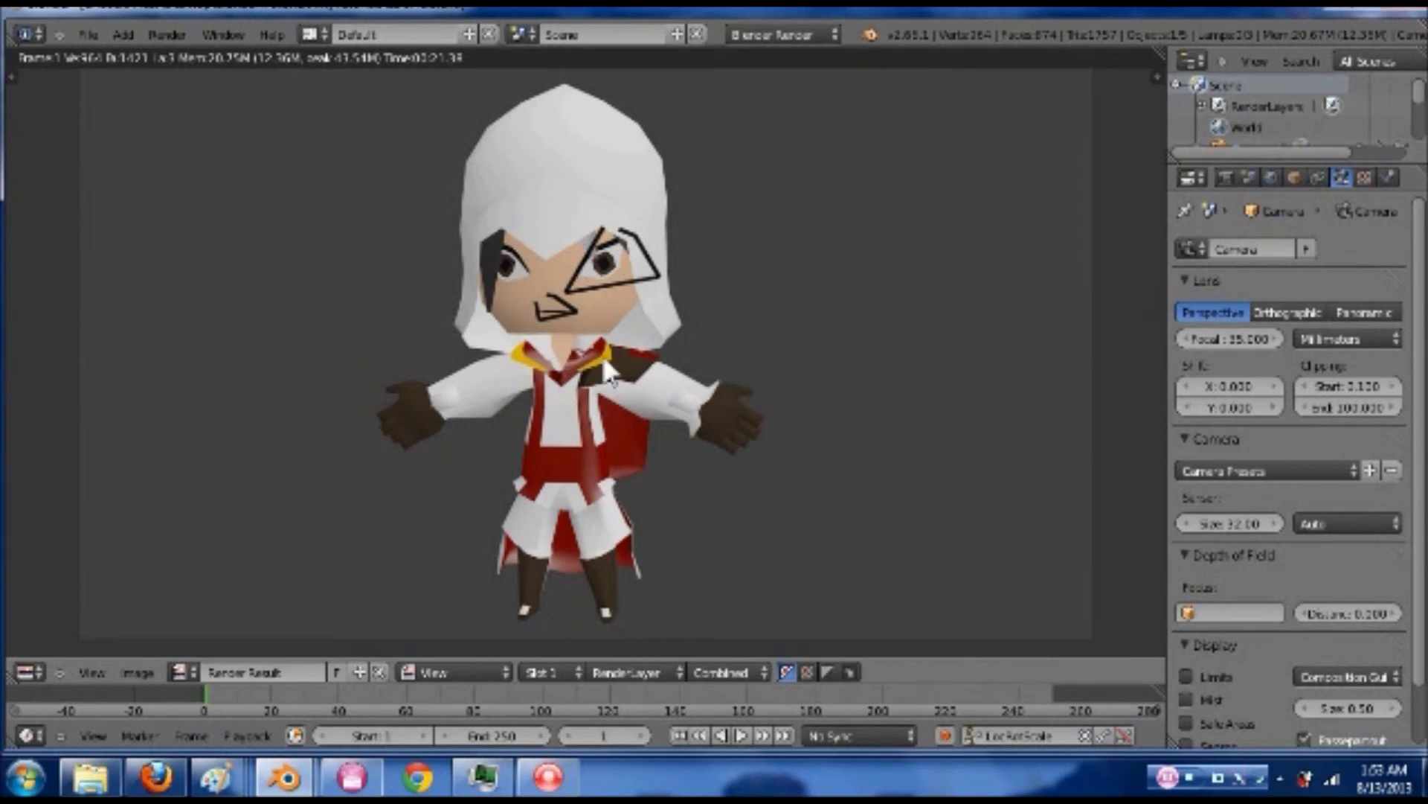
mouse_move(564, 296)
mouse_down()
mouse_move(539, 305)
mouse_move(554, 327)
mouse_move(577, 301)
mouse_move(554, 290)
mouse_up()
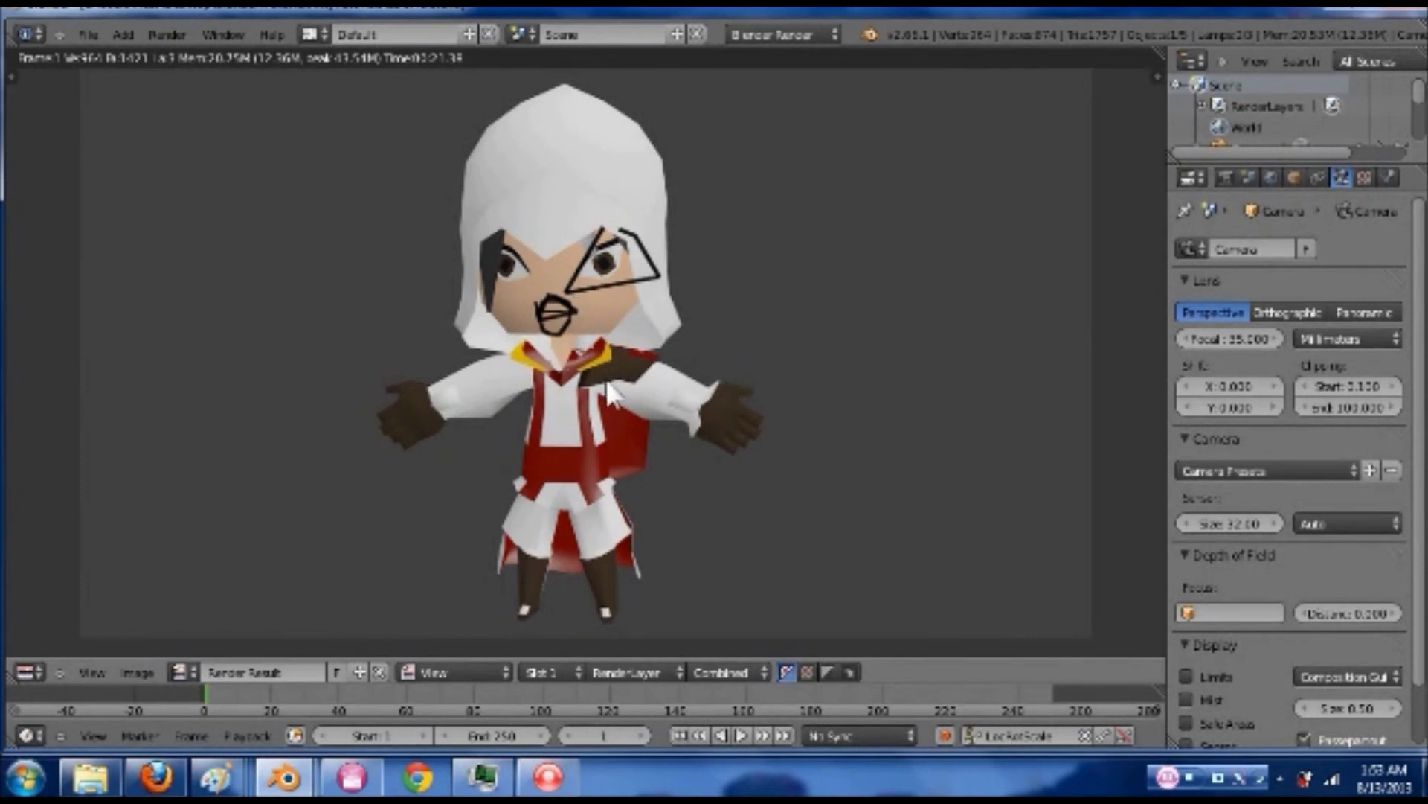
- Sketch grease pencil bone lines along the rendered character's arms, torso, legs and head
drag(607, 352, 733, 415)
drag(503, 363, 416, 406)
mouse_move(415, 405)
mouse_down()
mouse_move(581, 381)
mouse_move(559, 378)
mouse_move(564, 465)
mouse_move(531, 556)
mouse_up()
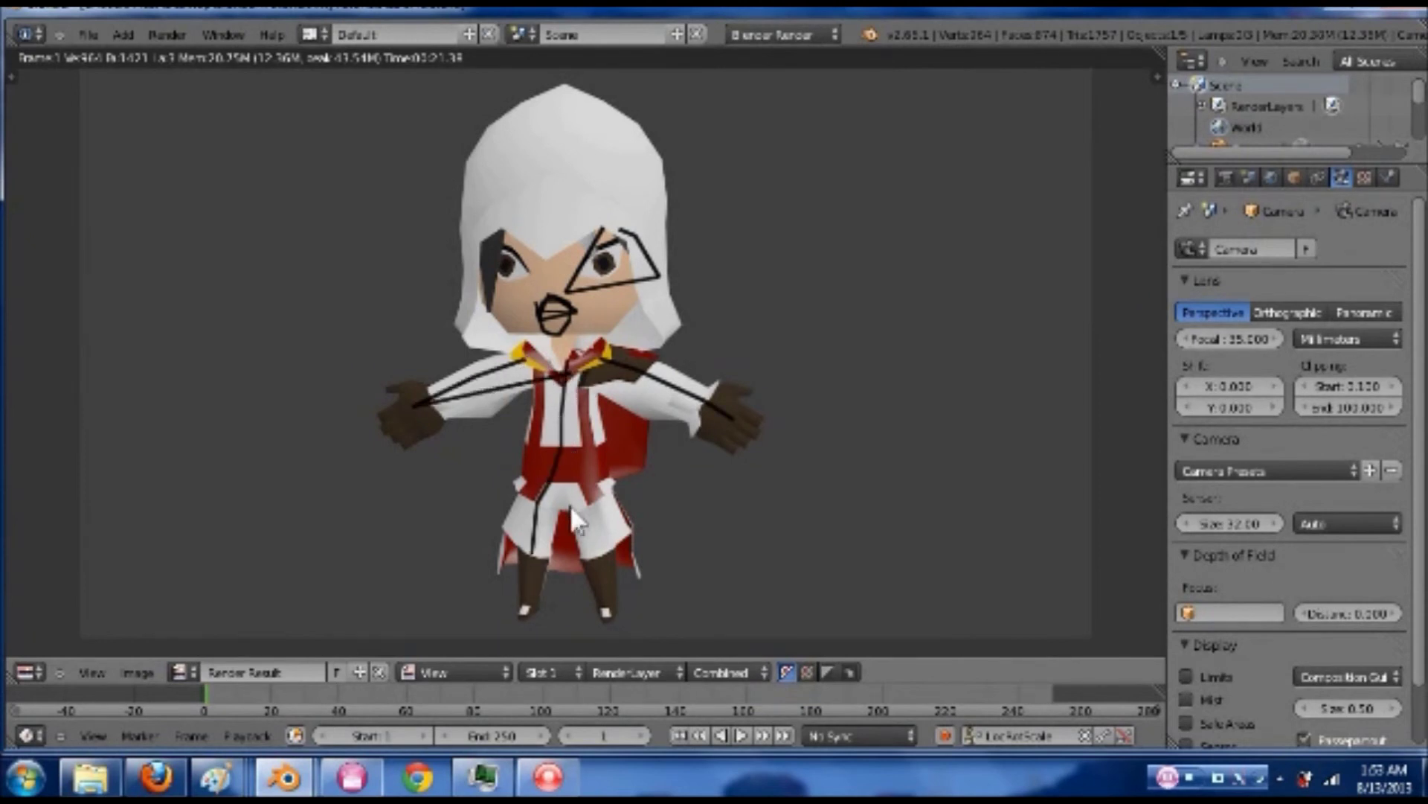
drag(577, 502, 598, 595)
drag(571, 355, 567, 206)
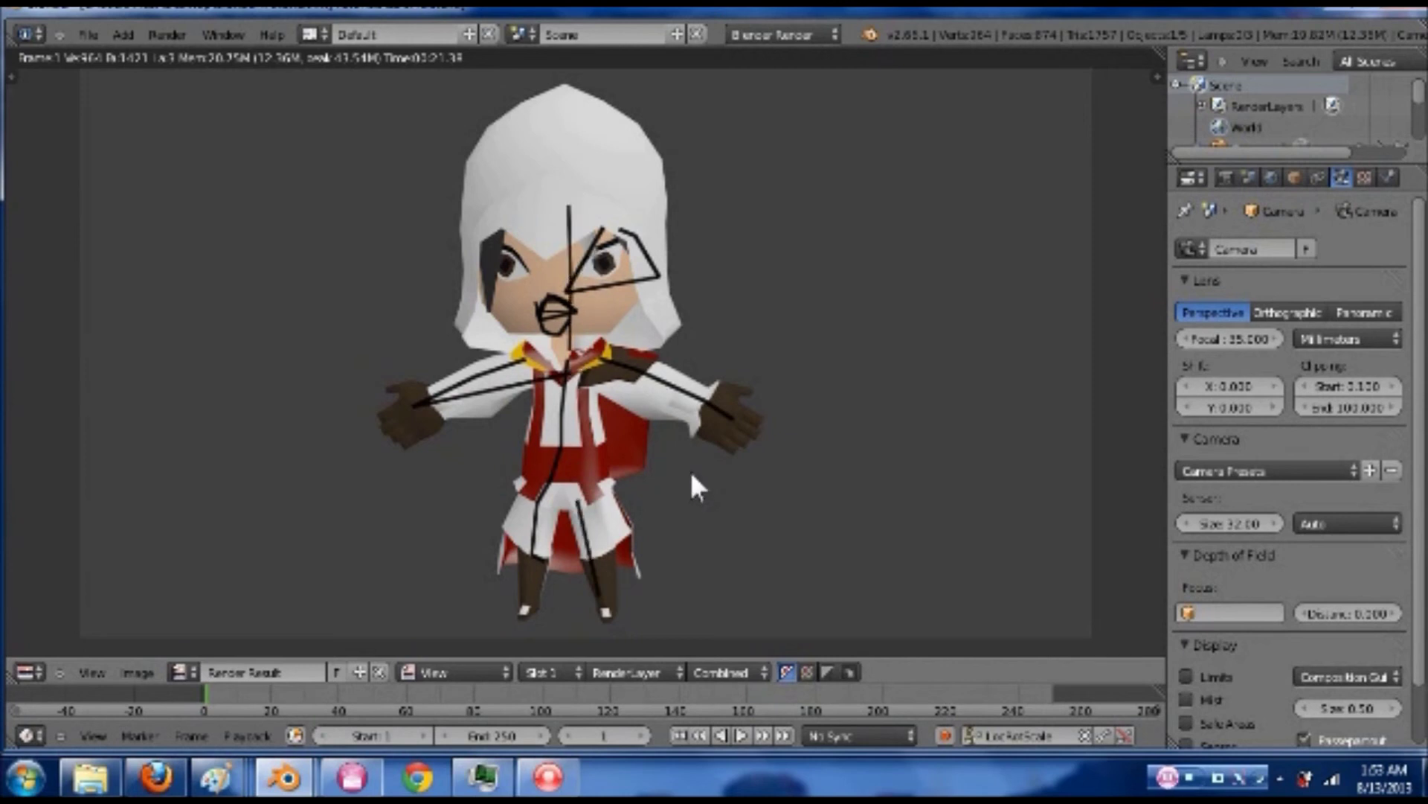
- Delete the grease pencil frame holding the strokes over the render and hide the properties again
key(n)
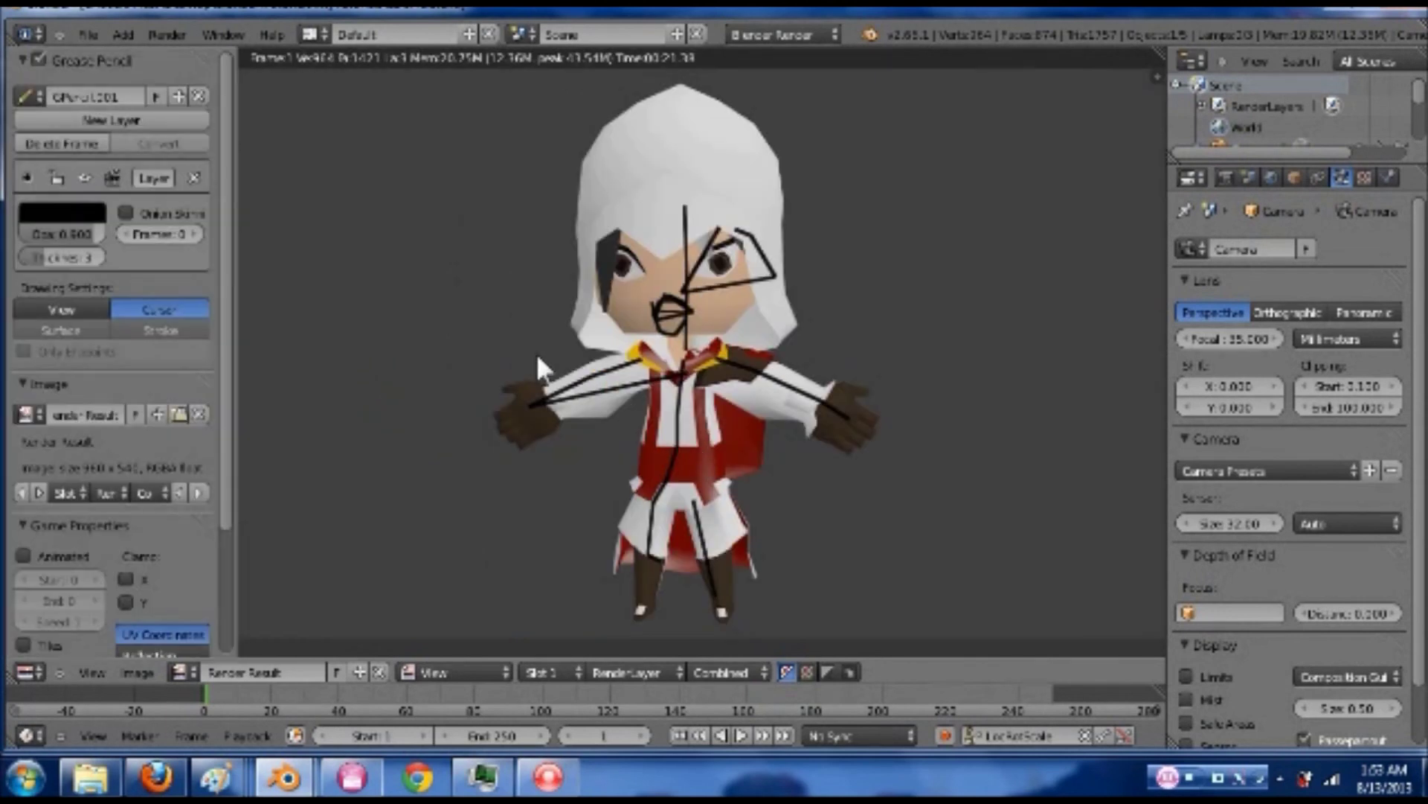
click(93, 140)
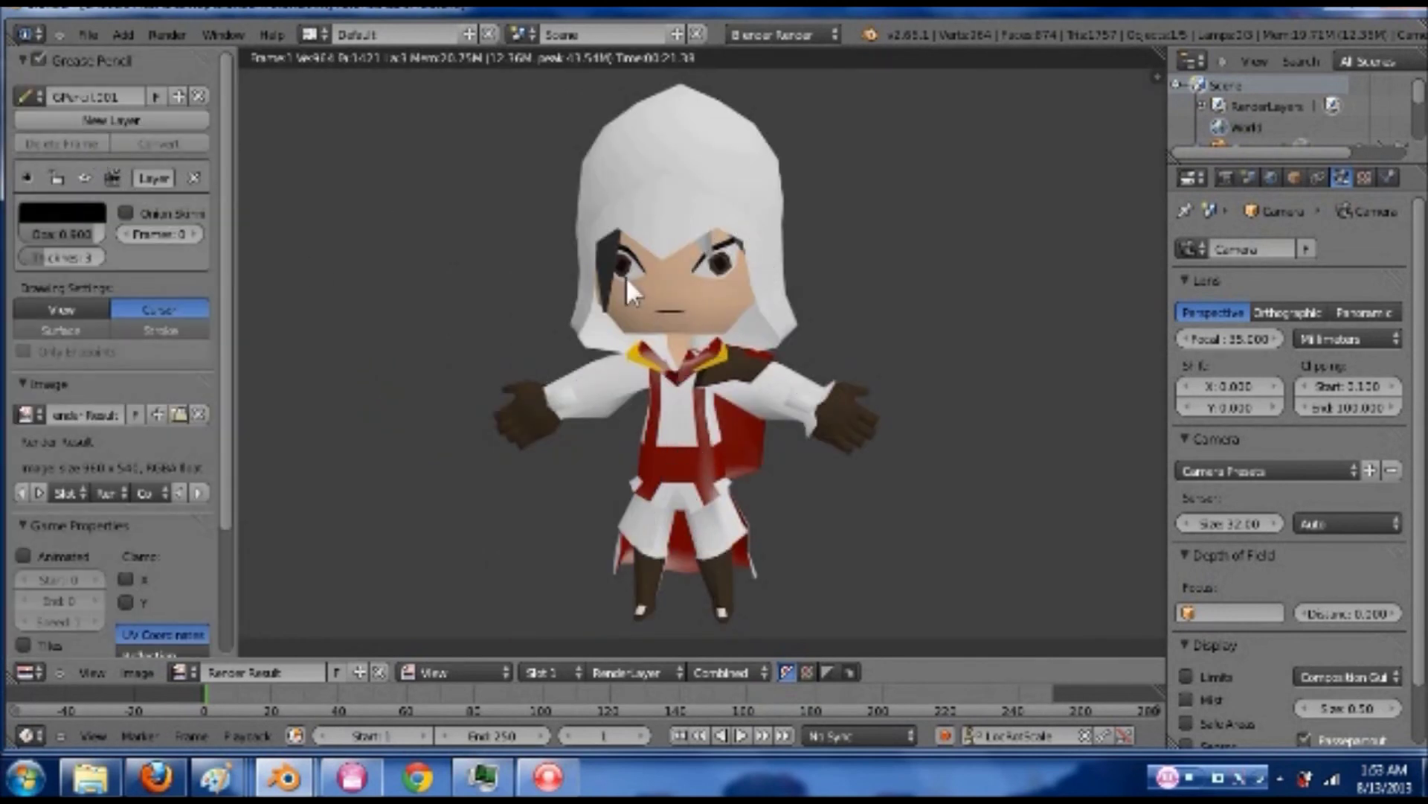
key(n)
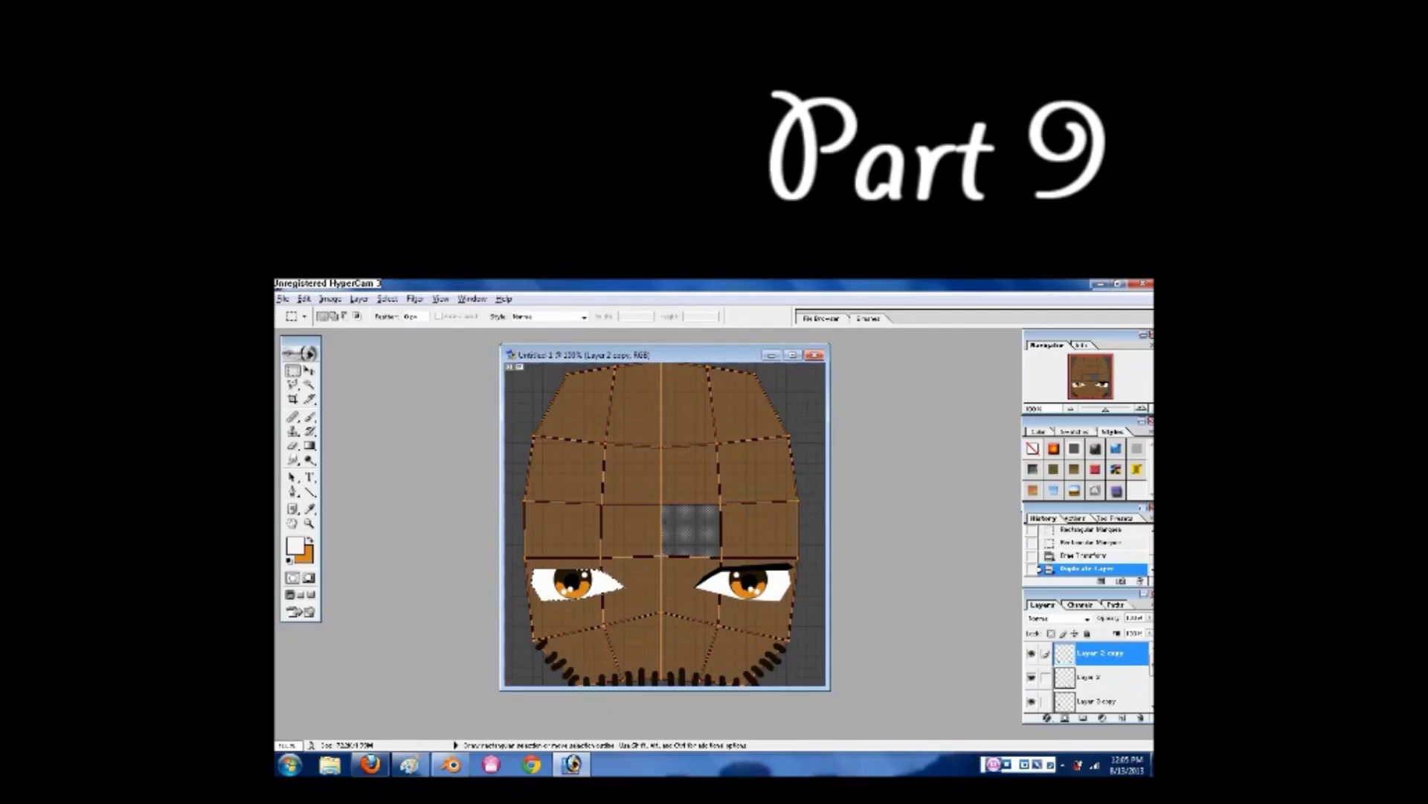
- In Photoshop, make a rectangular selection around the copied eye on Layer 2 copy and bring up its selection options
drag(793, 610, 788, 599)
right_click(787, 597)
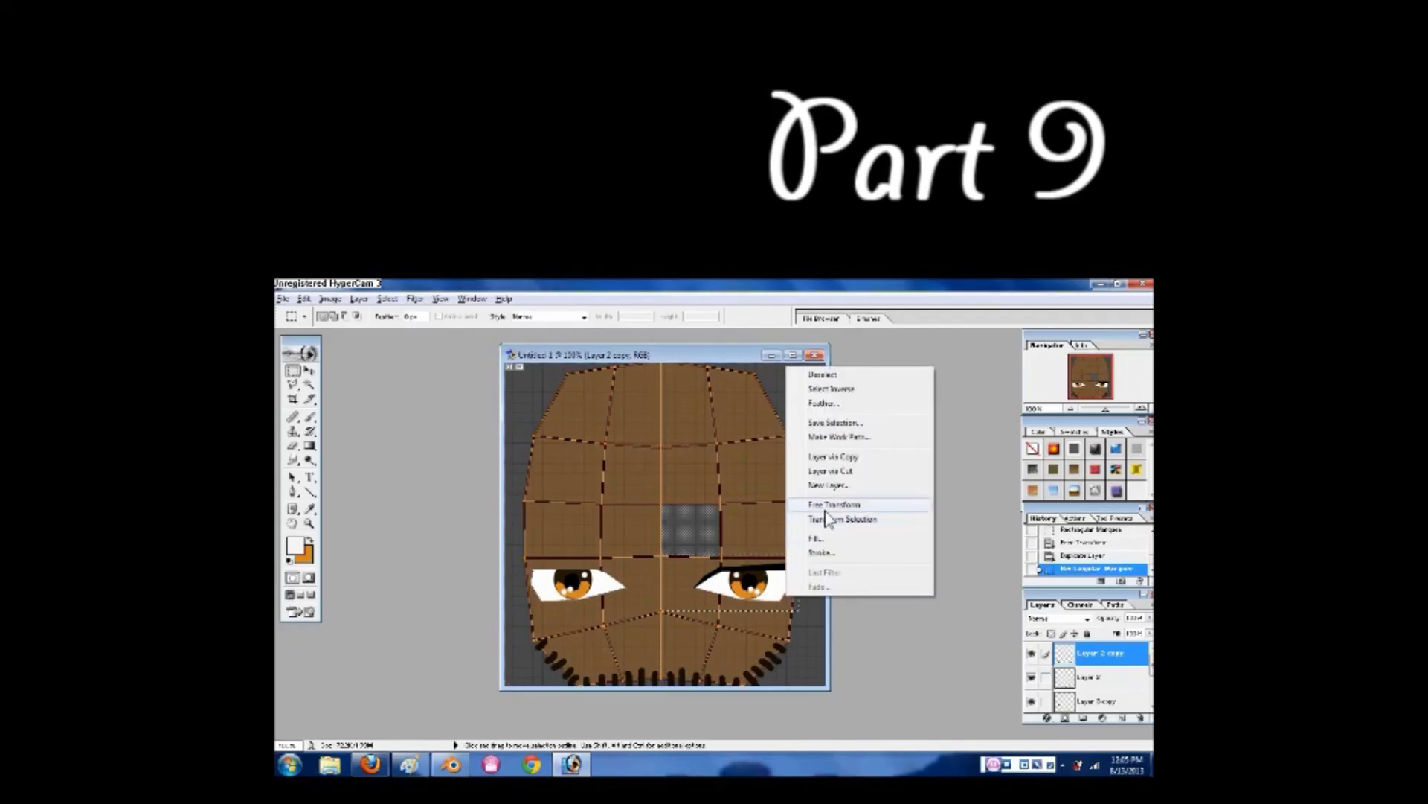